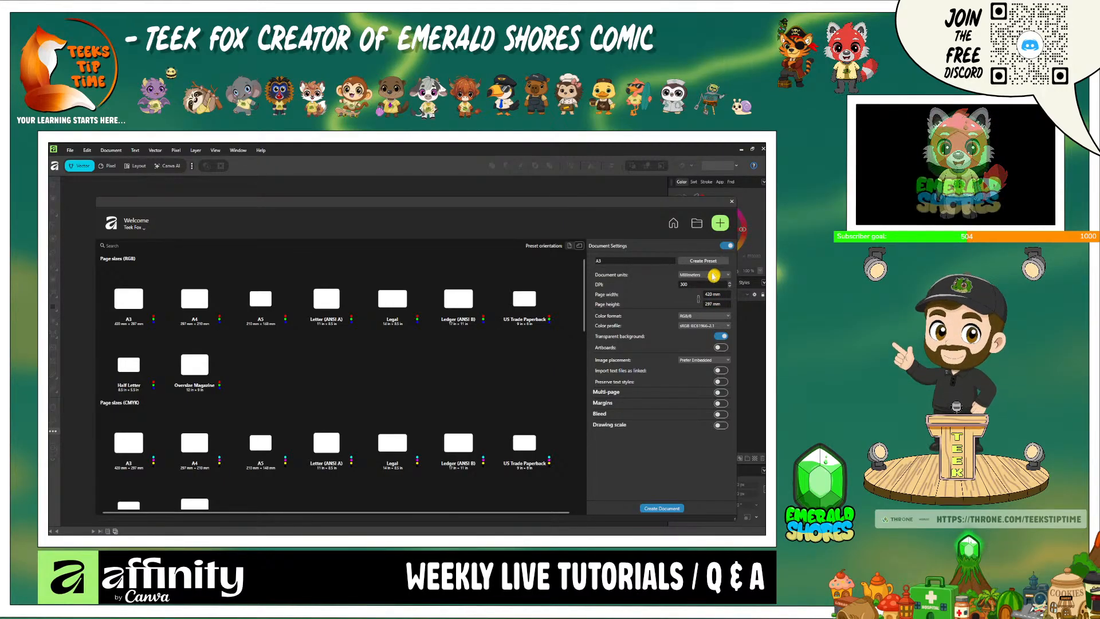
- Create a new 4000 × 4000 px document at 300 DPI with a transparent background, using pixels as the document units
{"action": "left_click", "coordinate": [712, 276]}
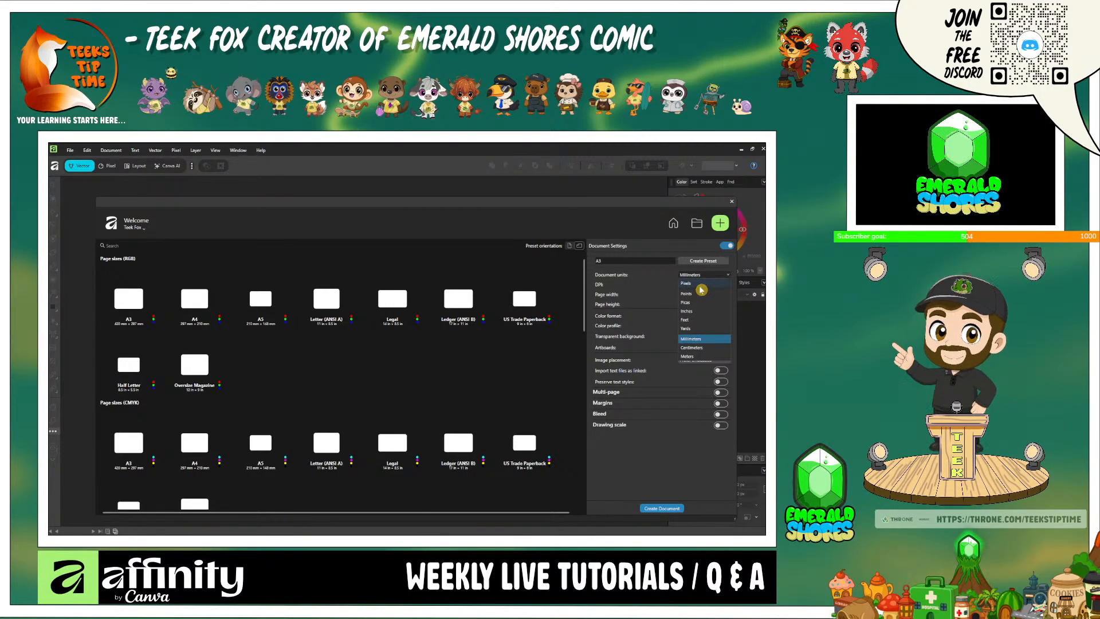
{"action": "left_click", "coordinate": [699, 284]}
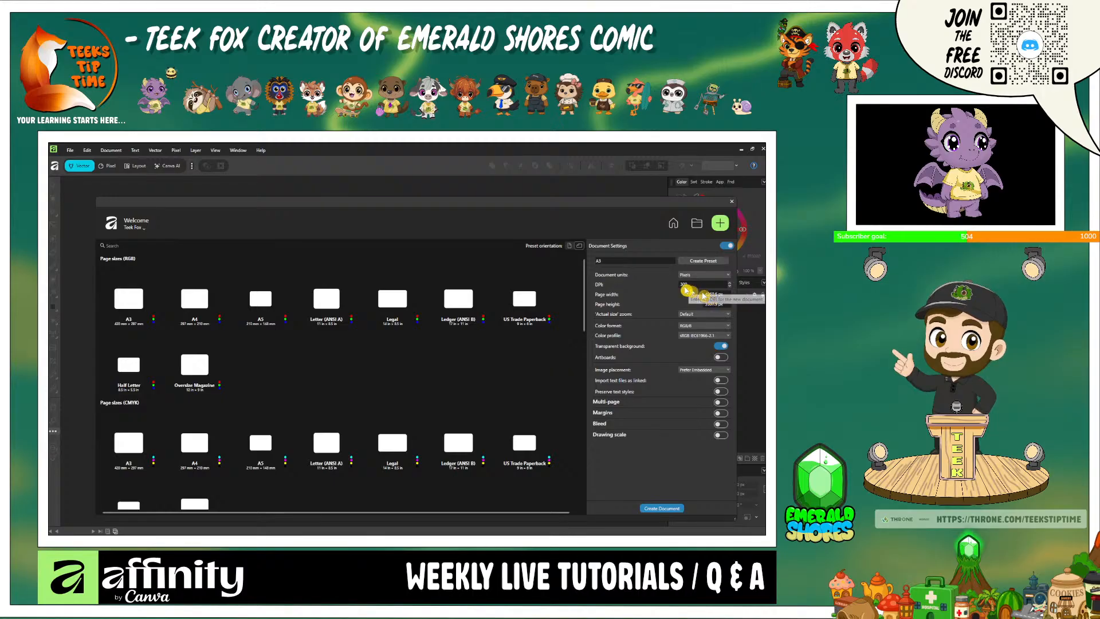
{"action": "left_click", "coordinate": [713, 295]}
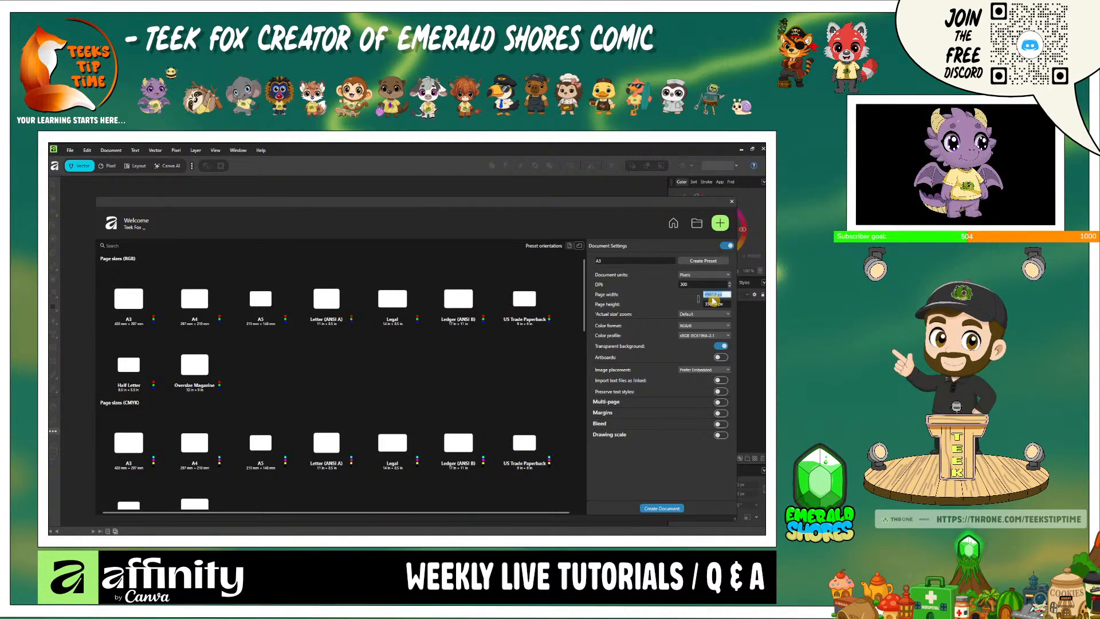
{"action": "type", "text": "4000"}
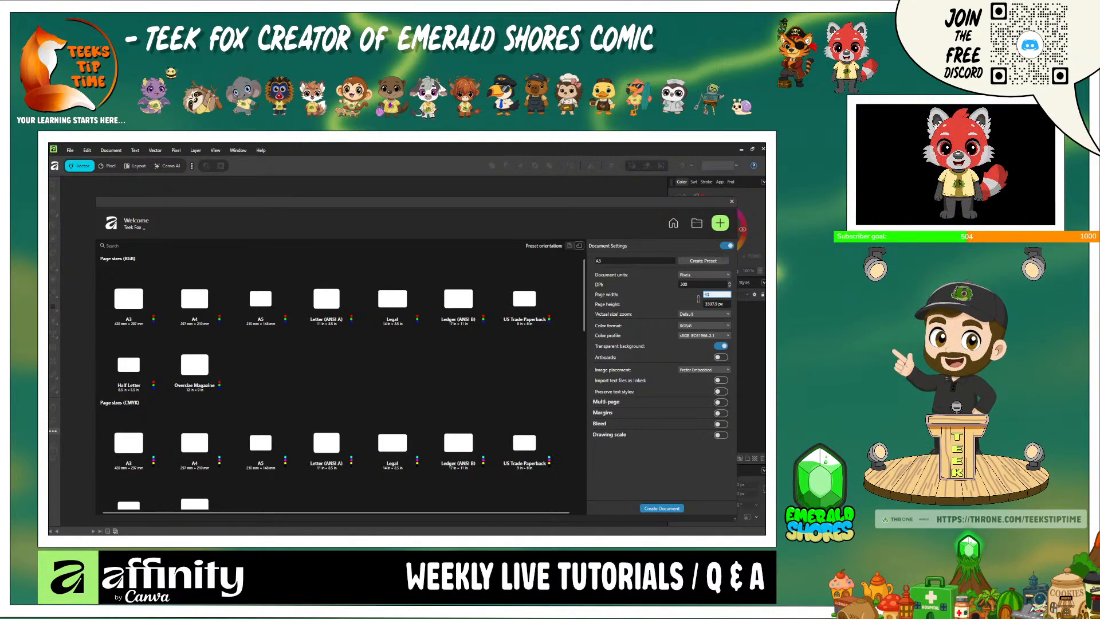
{"action": "left_click", "coordinate": [716, 307]}
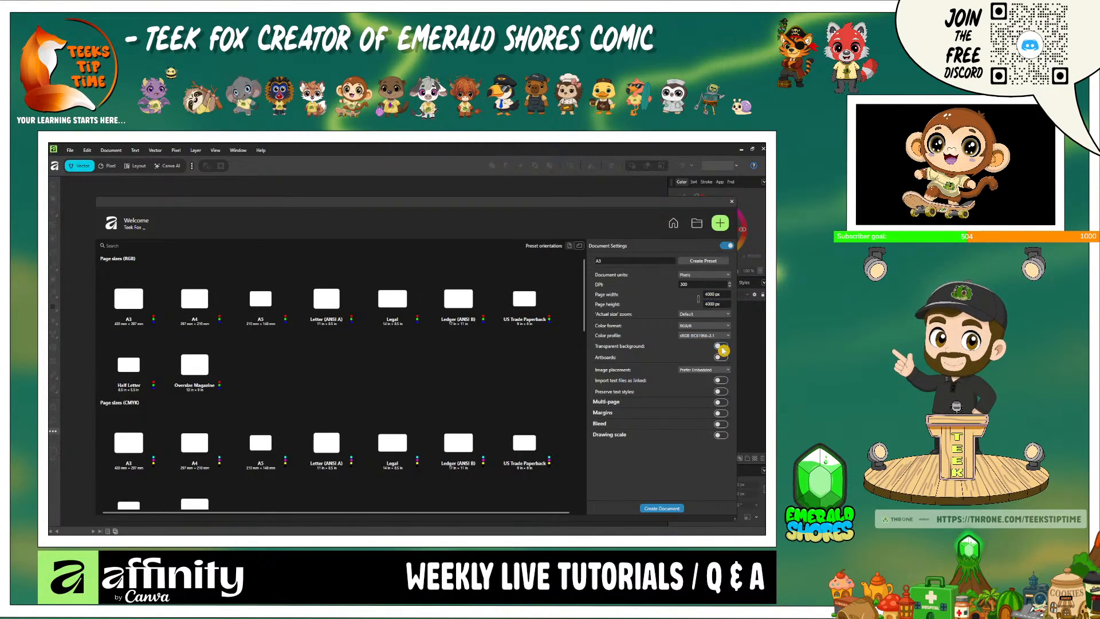
{"action": "left_click", "coordinate": [722, 347]}
{"action": "left_click", "coordinate": [661, 509]}
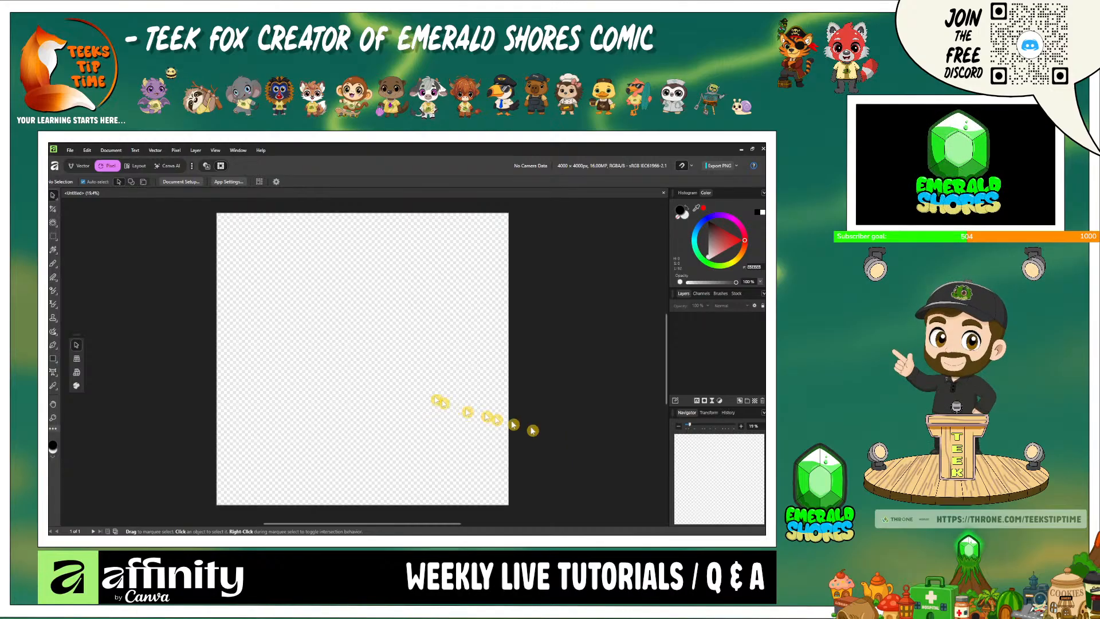
- Open the existing file live 131 and dismiss the missing fonts notice
{"action": "left_click", "coordinate": [70, 153]}
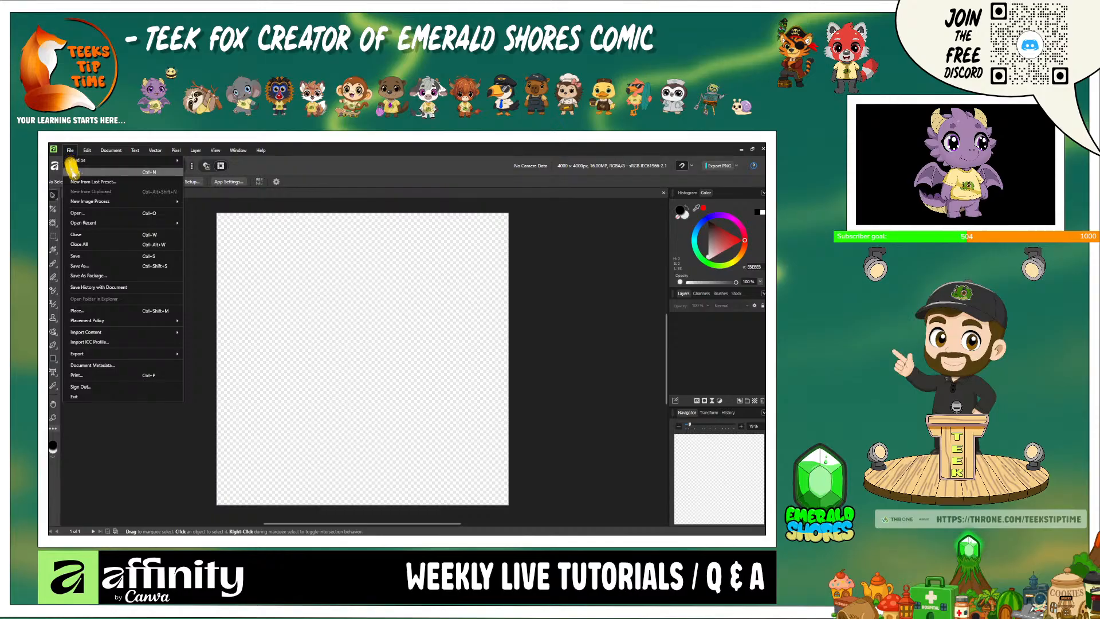
{"action": "left_click", "coordinate": [100, 215]}
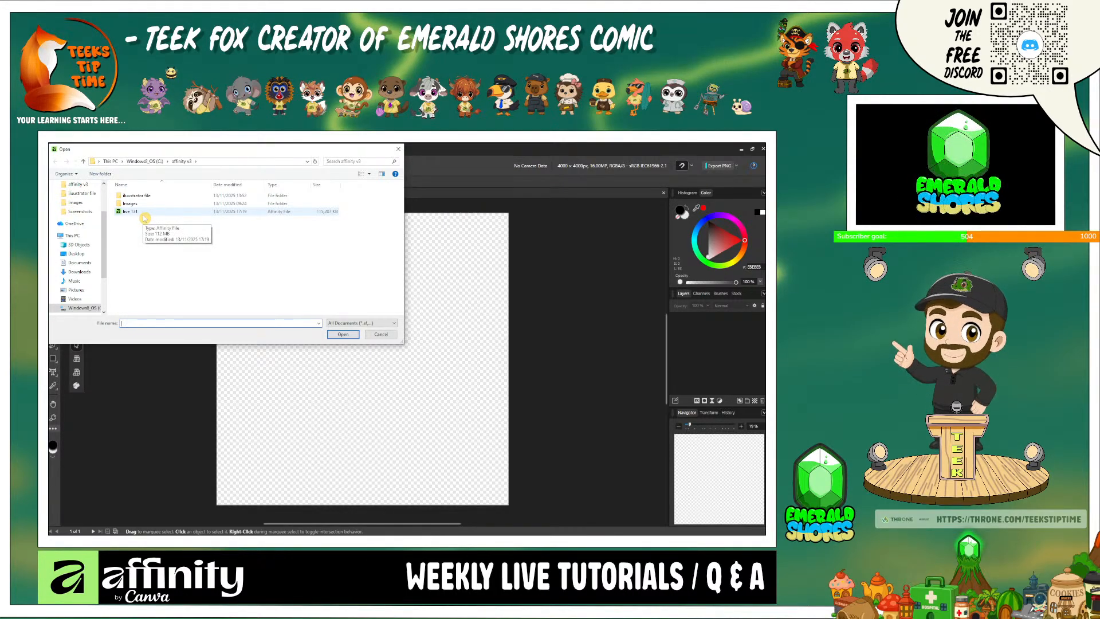
{"action": "double_click", "coordinate": [144, 216]}
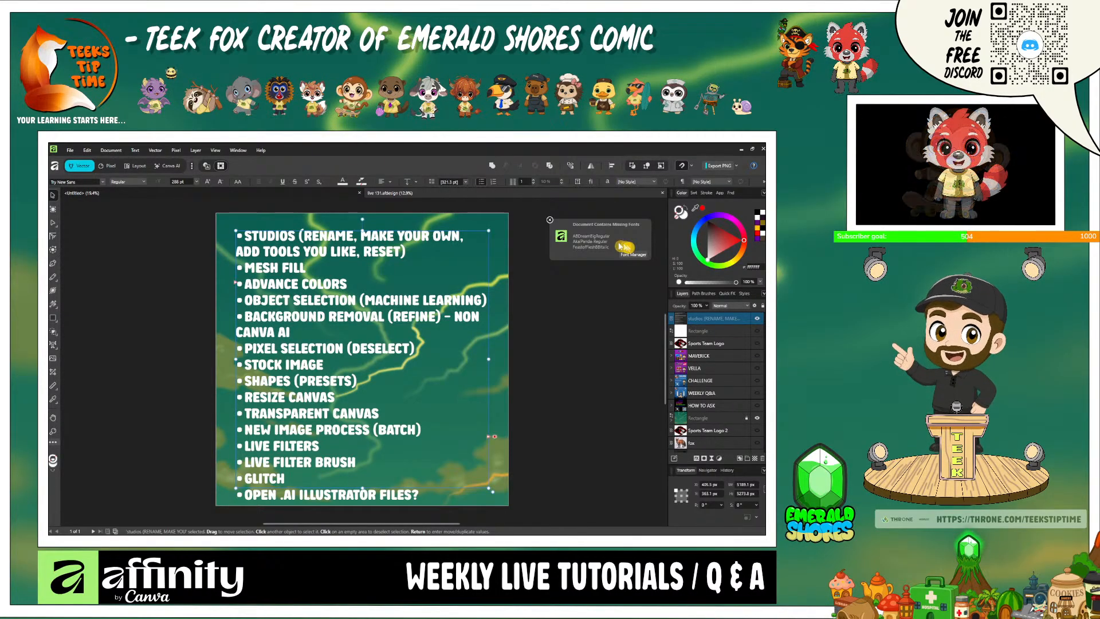
{"action": "left_click", "coordinate": [549, 221]}
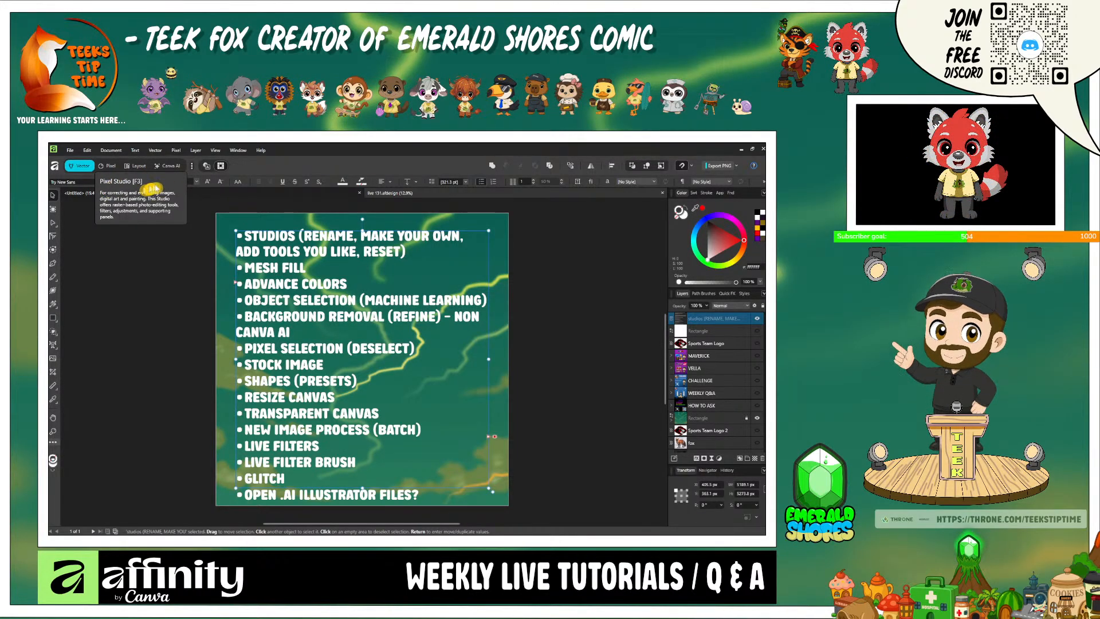
- Disable the Canva AI studio in the studio manager and enable it again
{"action": "left_click", "coordinate": [193, 167]}
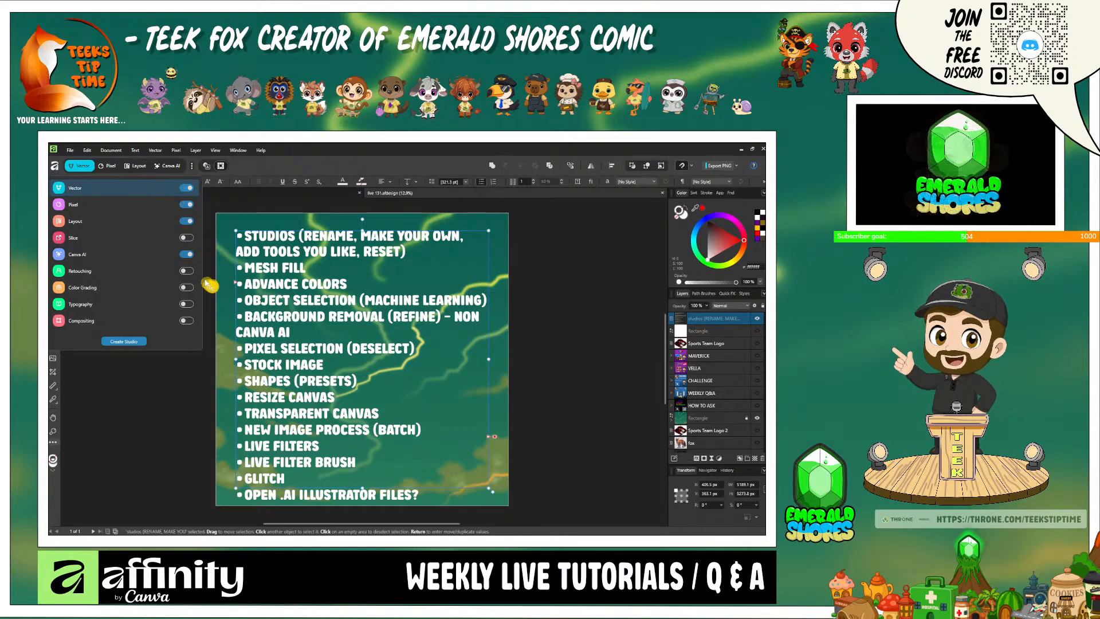
{"action": "left_click", "coordinate": [189, 255]}
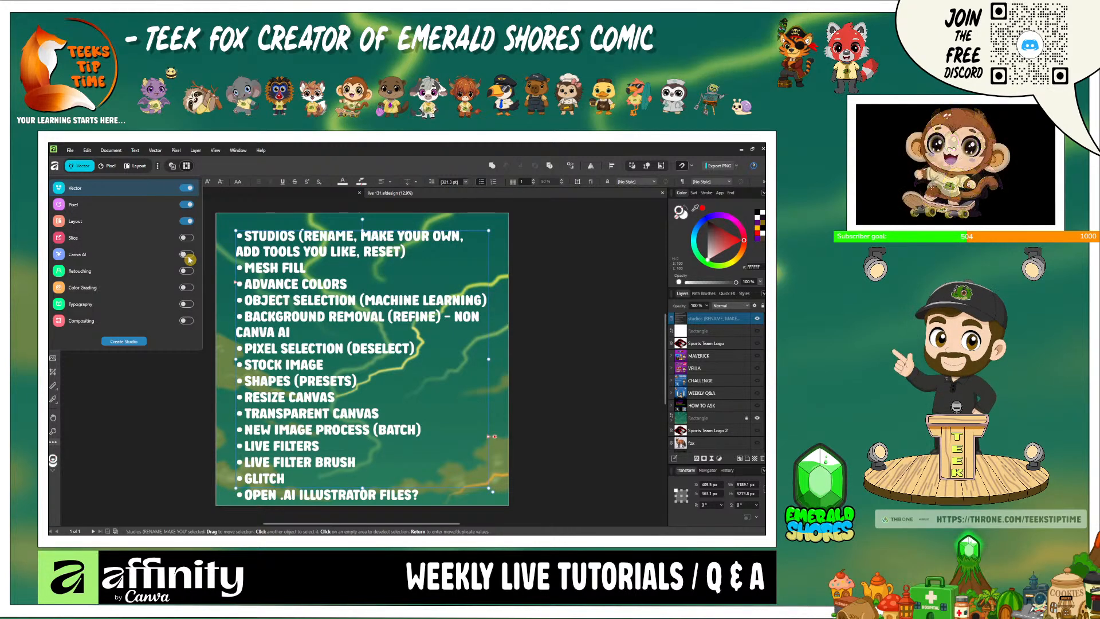
{"action": "left_click", "coordinate": [187, 256]}
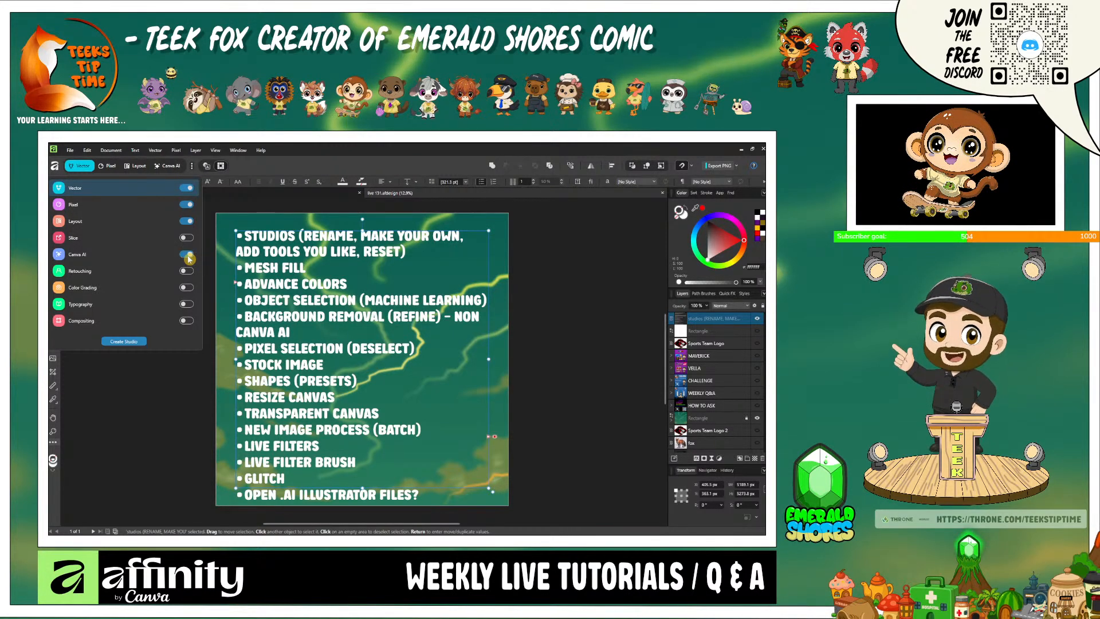
{"action": "left_click", "coordinate": [176, 168]}
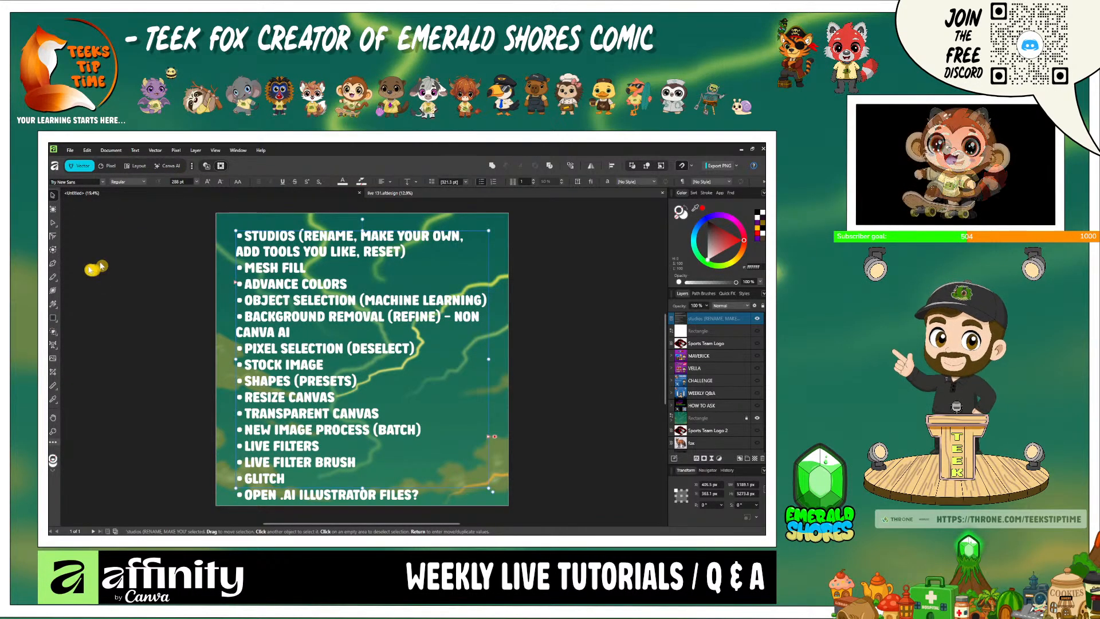
- View Generative Edit in the Canva AI studio, close it without entering a prompt and return to the Vector studio
{"action": "left_click", "coordinate": [168, 168]}
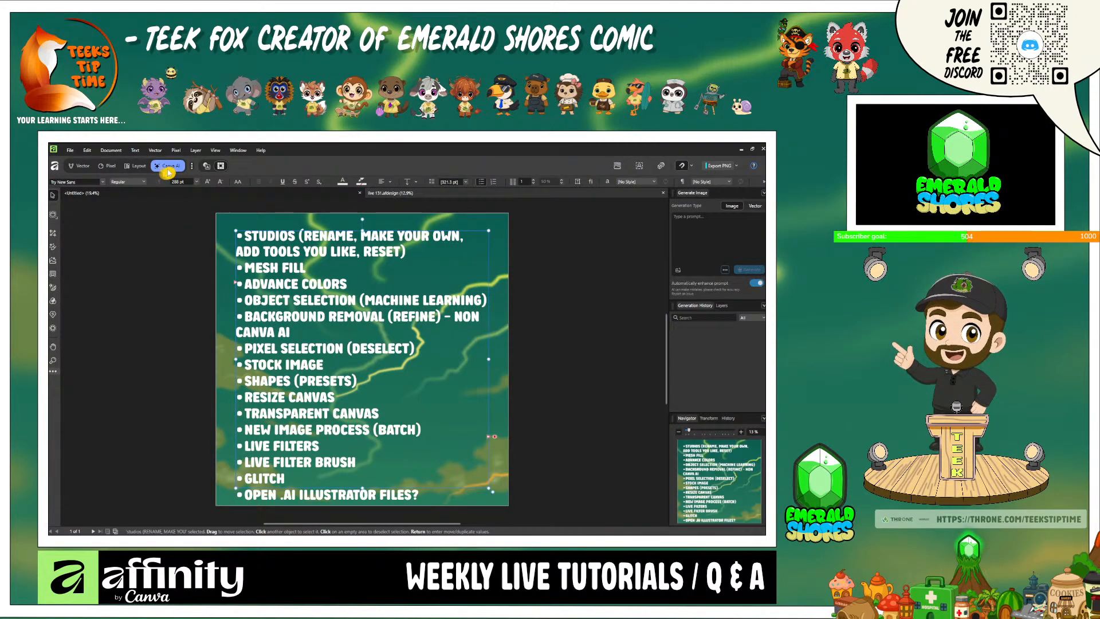
{"action": "left_click", "coordinate": [53, 263]}
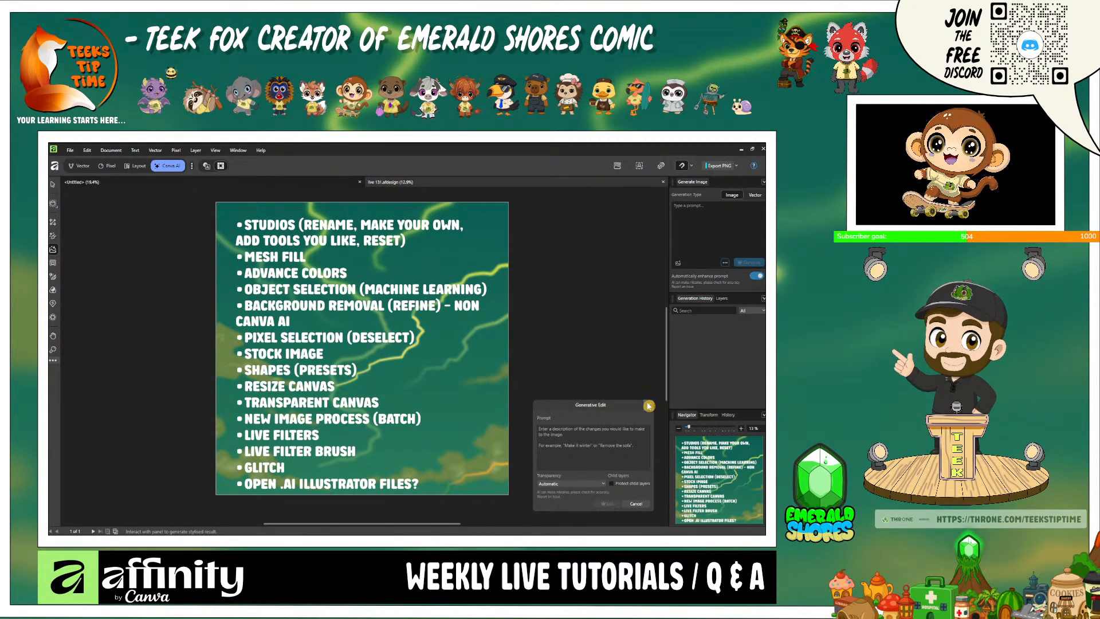
{"action": "left_click", "coordinate": [648, 405]}
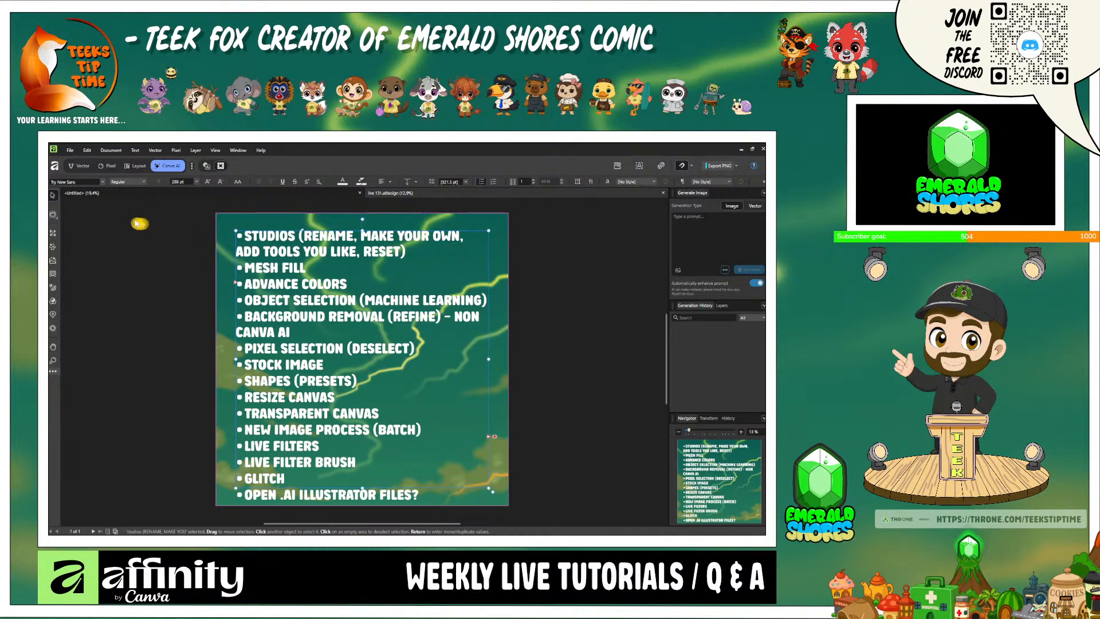
{"action": "left_click", "coordinate": [83, 169]}
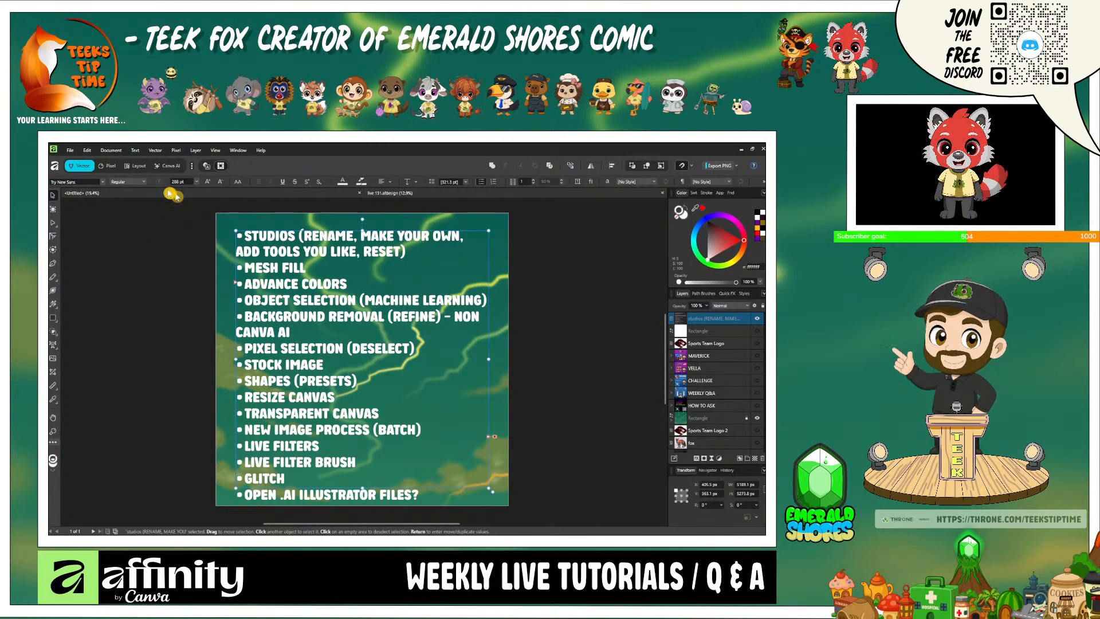
- Edit the Vector studio, entering the name Designer and choosing a magenta background for its icon
{"action": "right_click", "coordinate": [84, 170]}
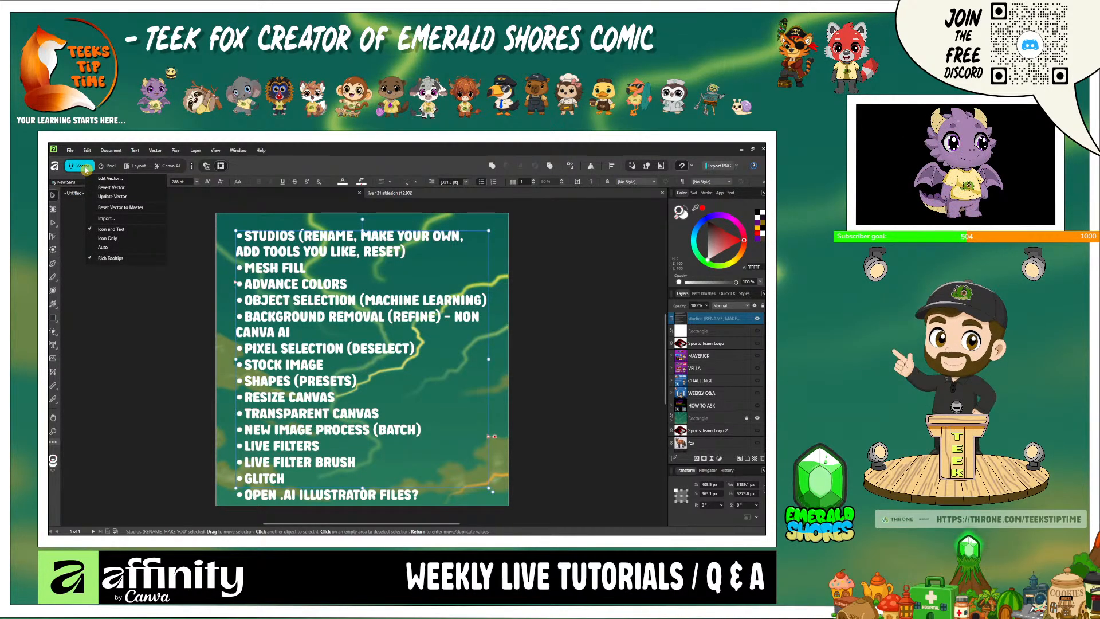
{"action": "left_click", "coordinate": [116, 181]}
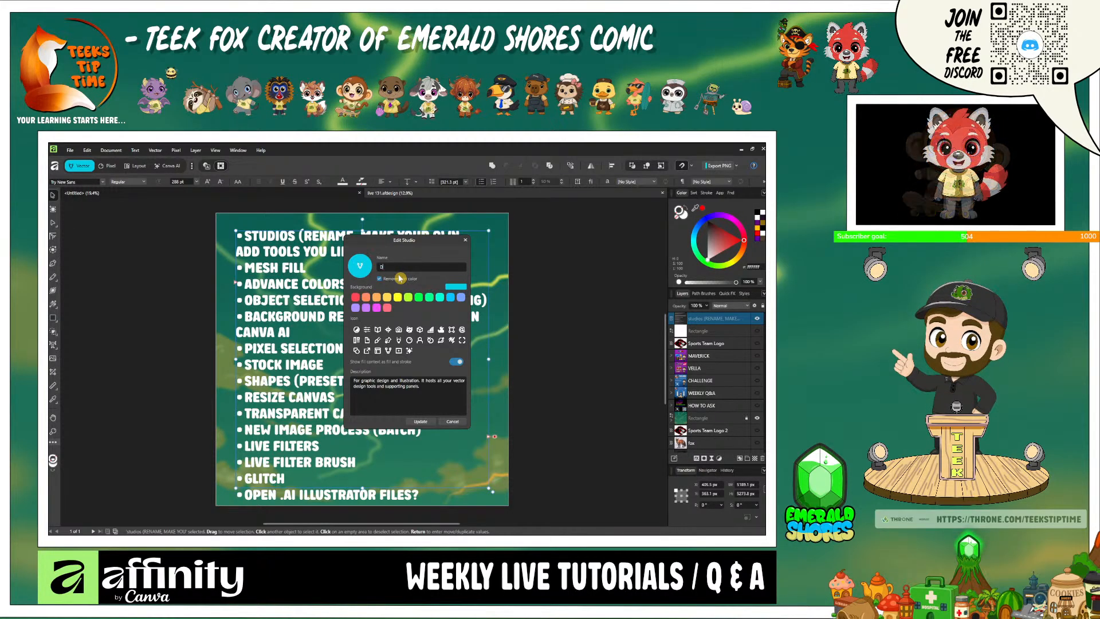
{"action": "type", "text": "Des"}
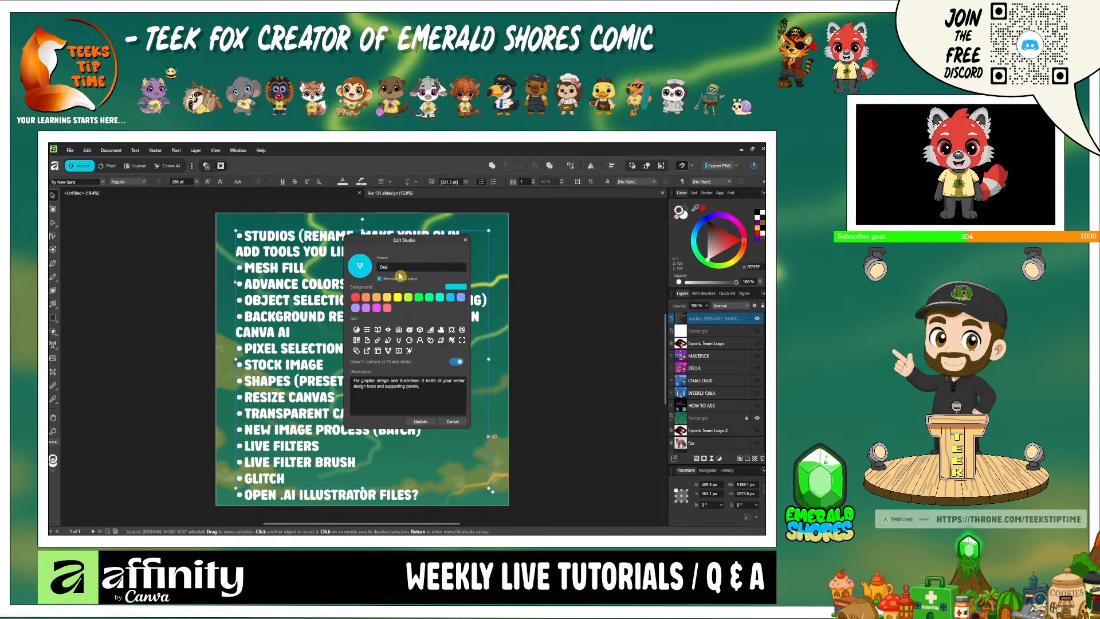
{"action": "type", "text": "igner"}
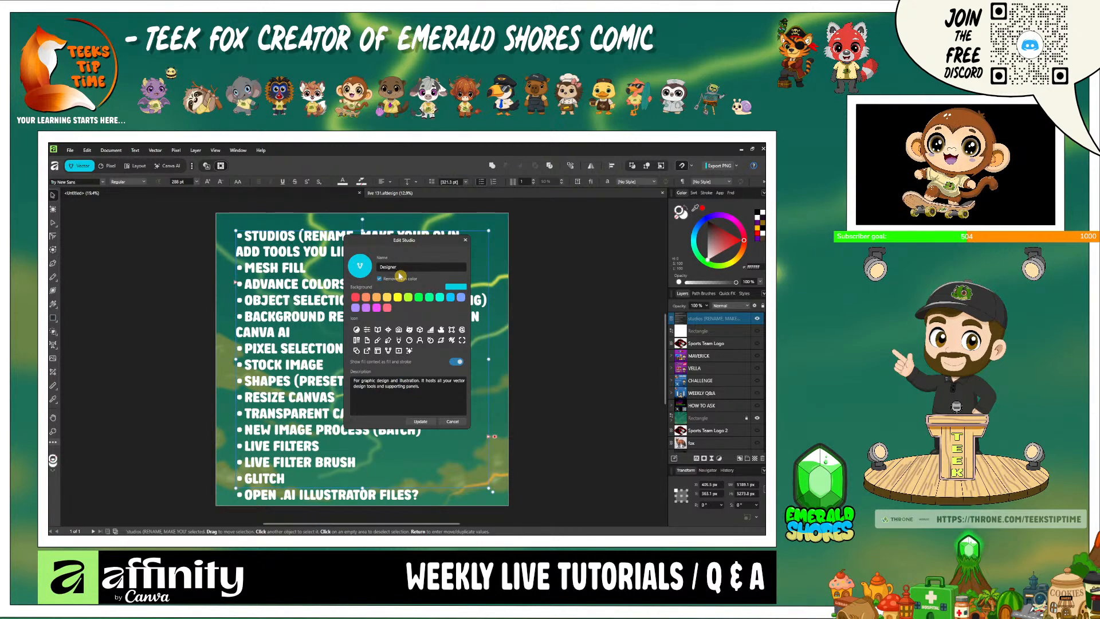
{"action": "left_click", "coordinate": [376, 309]}
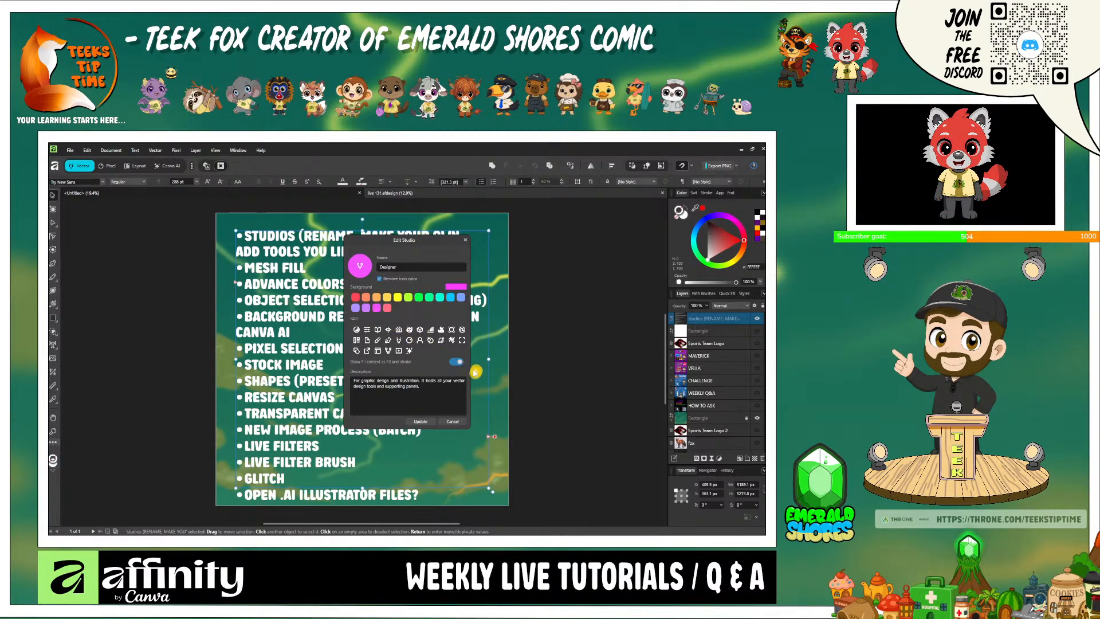
{"action": "left_click", "coordinate": [426, 424]}
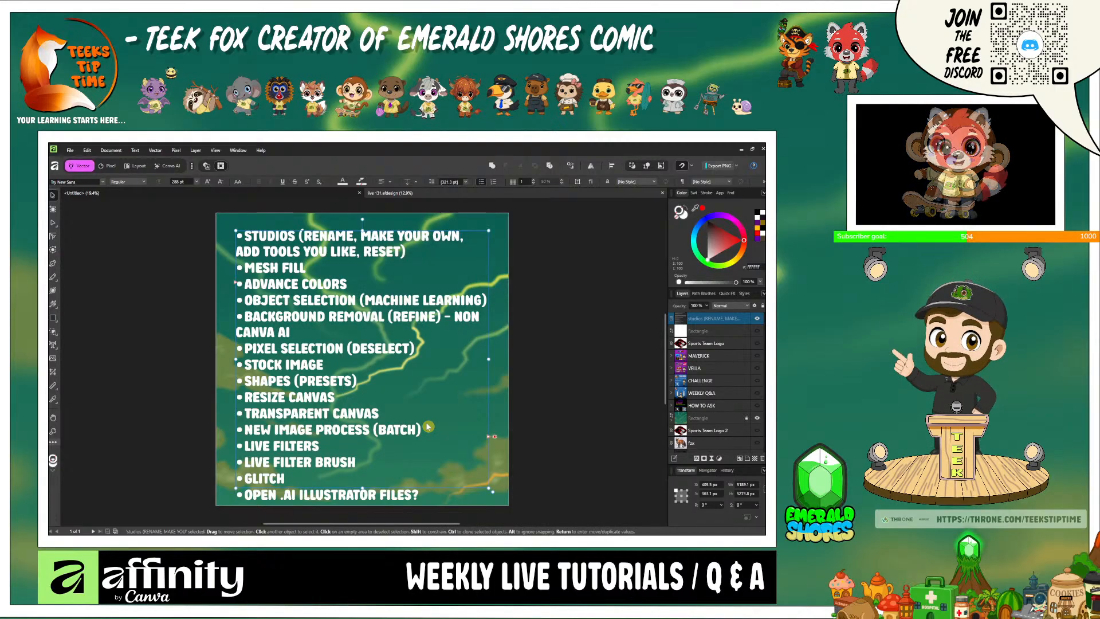
- Switch to the Pixel studio and back, and try again to rename the Vector studio as Designer
{"action": "left_click", "coordinate": [110, 167]}
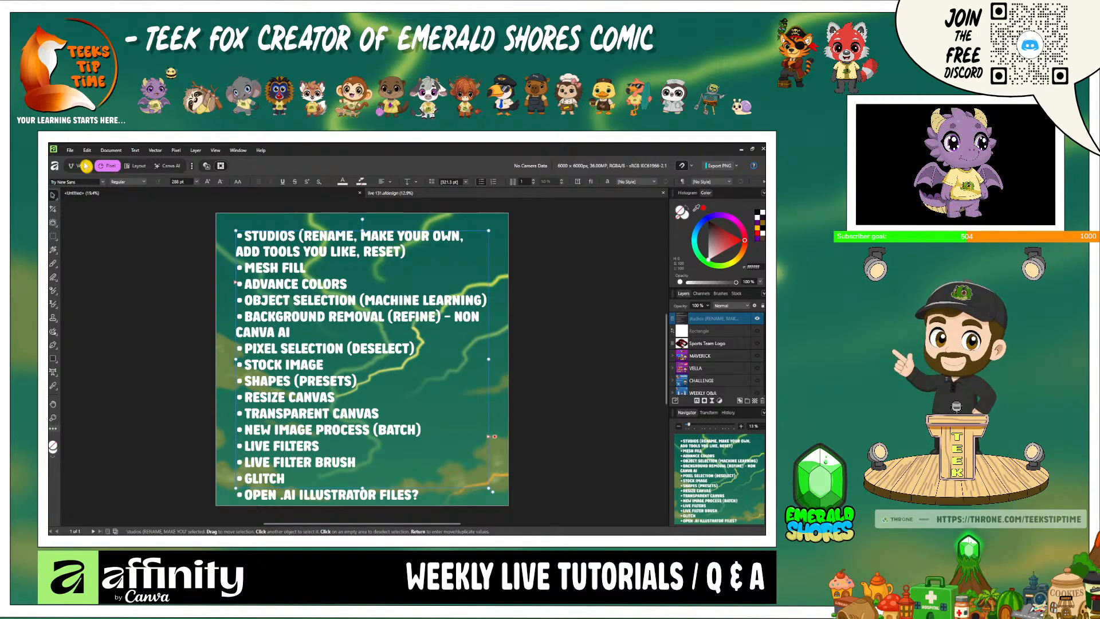
{"action": "left_click", "coordinate": [83, 165]}
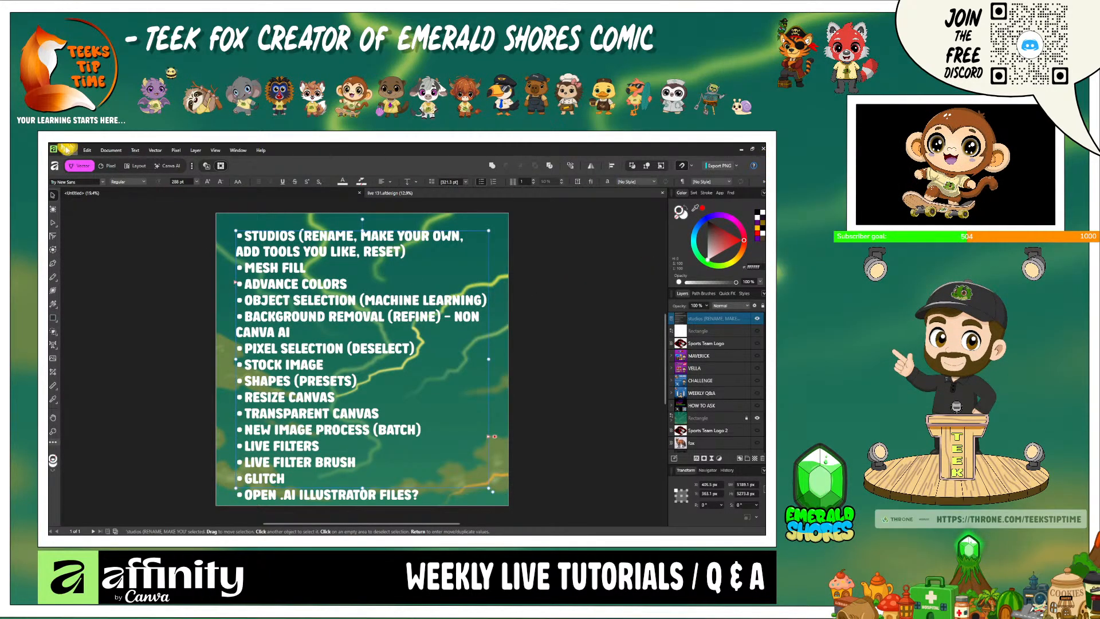
{"action": "right_click", "coordinate": [82, 166]}
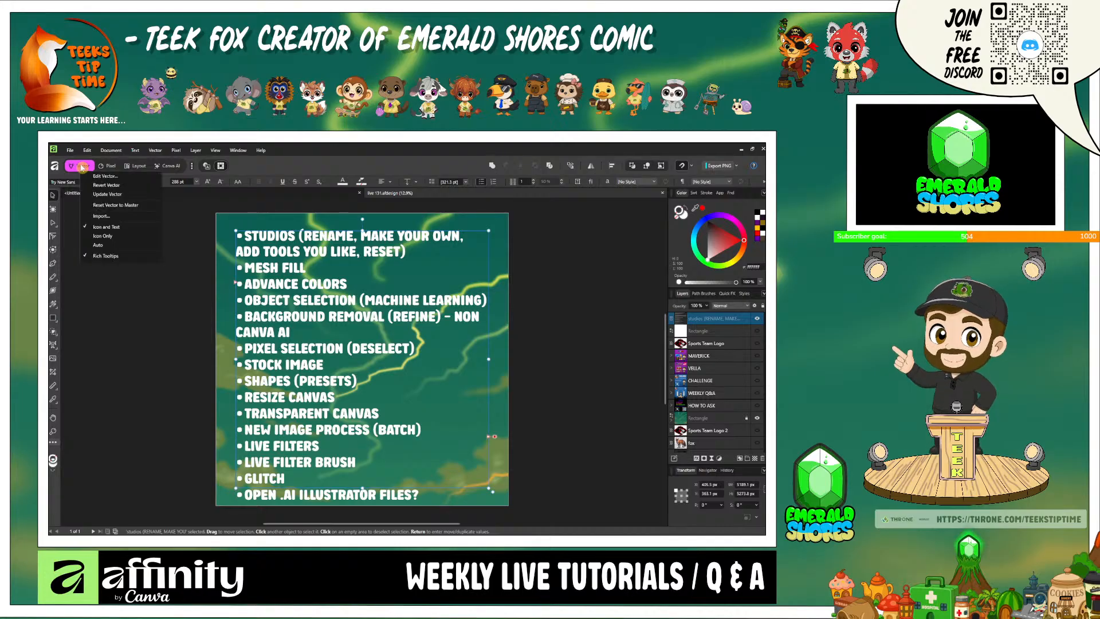
{"action": "left_click", "coordinate": [103, 178]}
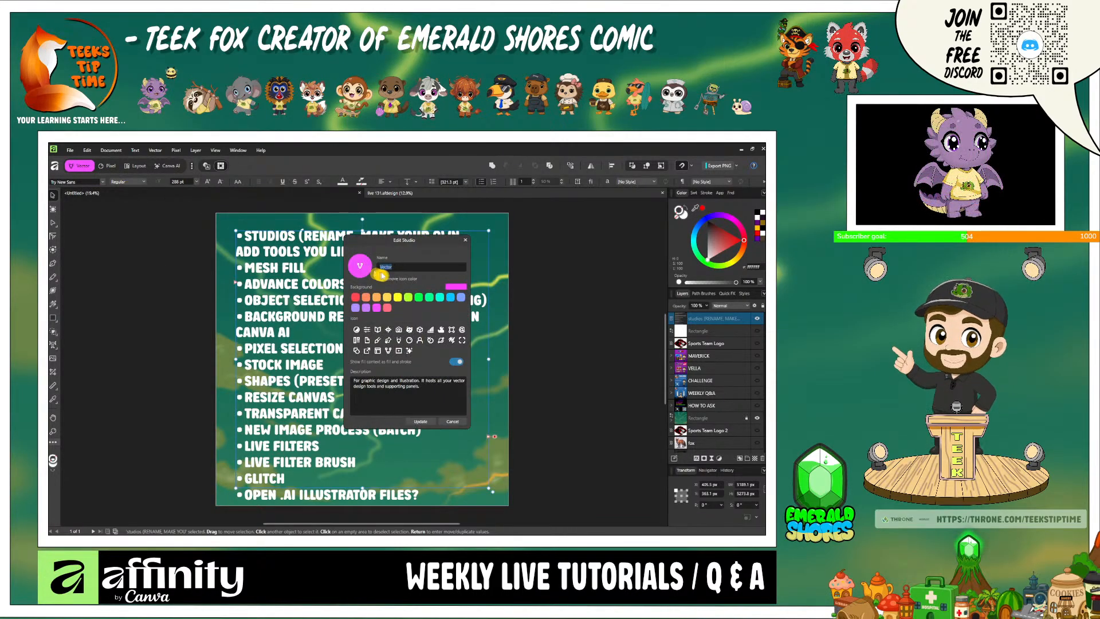
{"action": "type", "text": "D"}
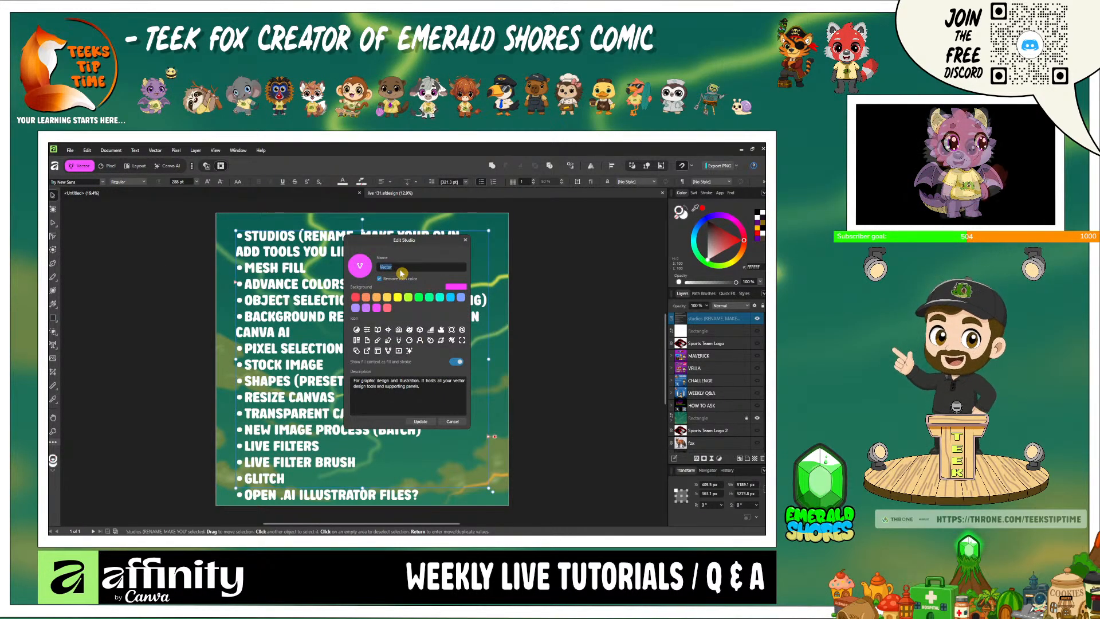
{"action": "type", "text": "esigner"}
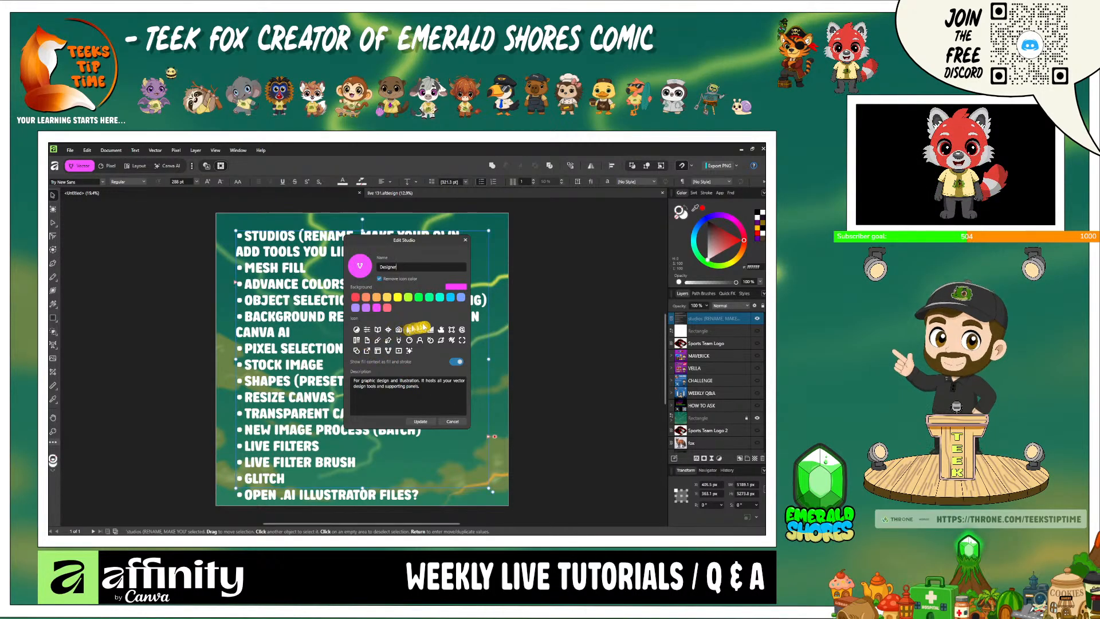
{"action": "left_click", "coordinate": [423, 422]}
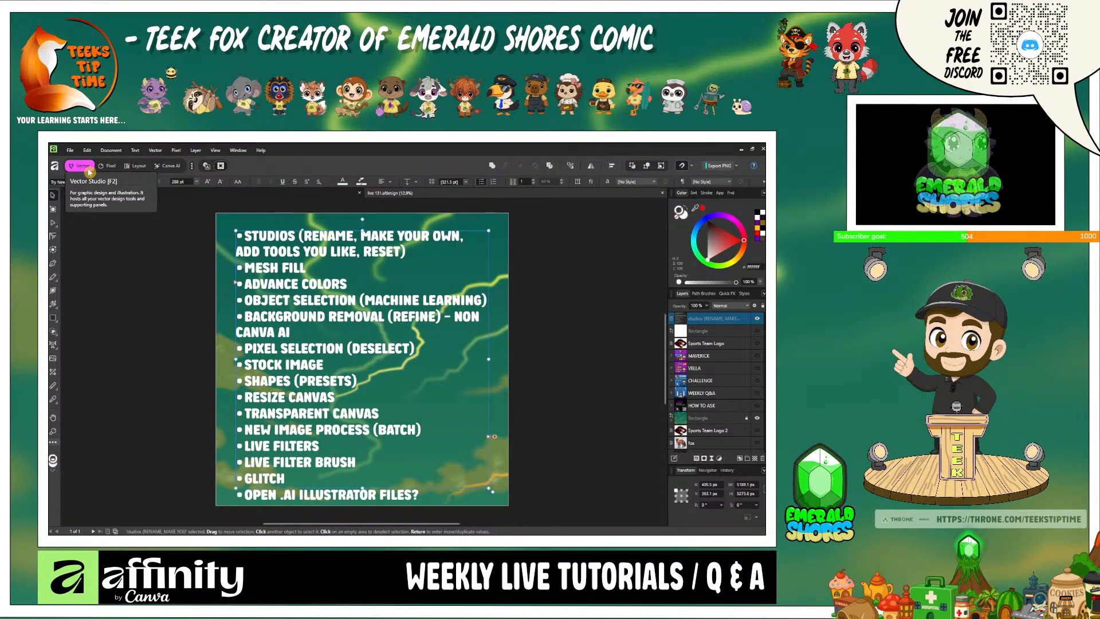
- Create a new studio named Teek, cloned from Vector, with a magenta icon background
{"action": "left_click", "coordinate": [192, 167]}
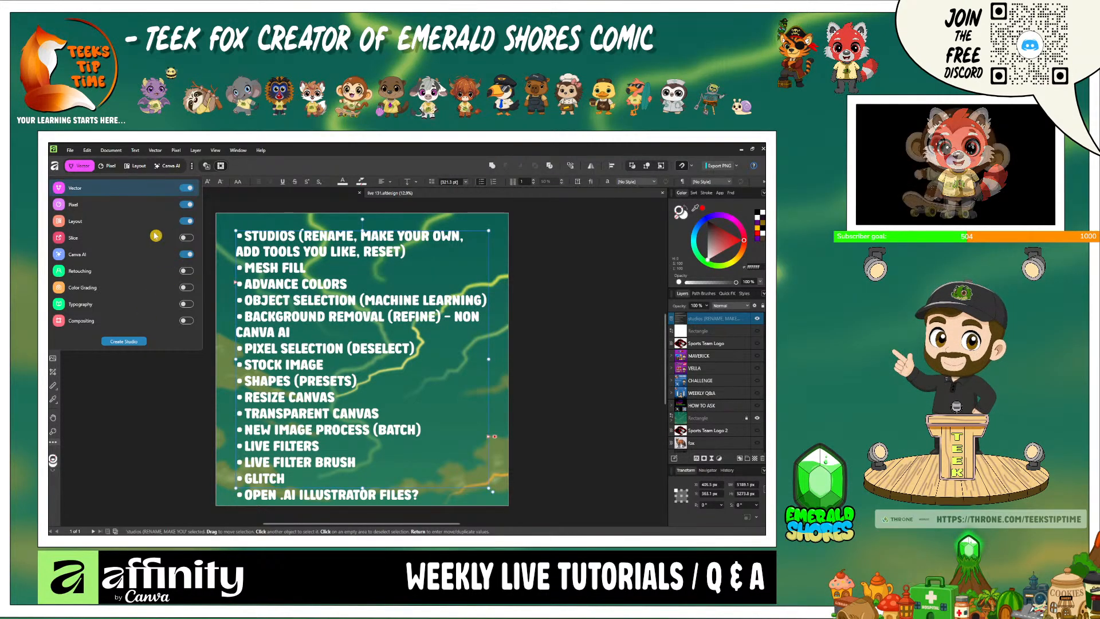
{"action": "left_click", "coordinate": [137, 344]}
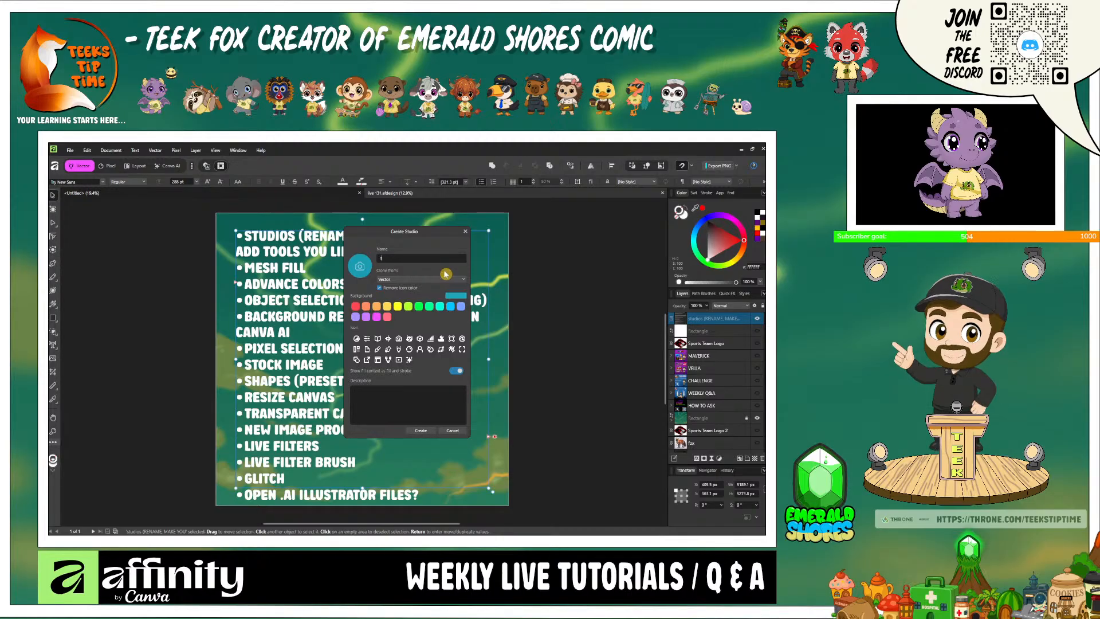
{"action": "type", "text": "Teek"}
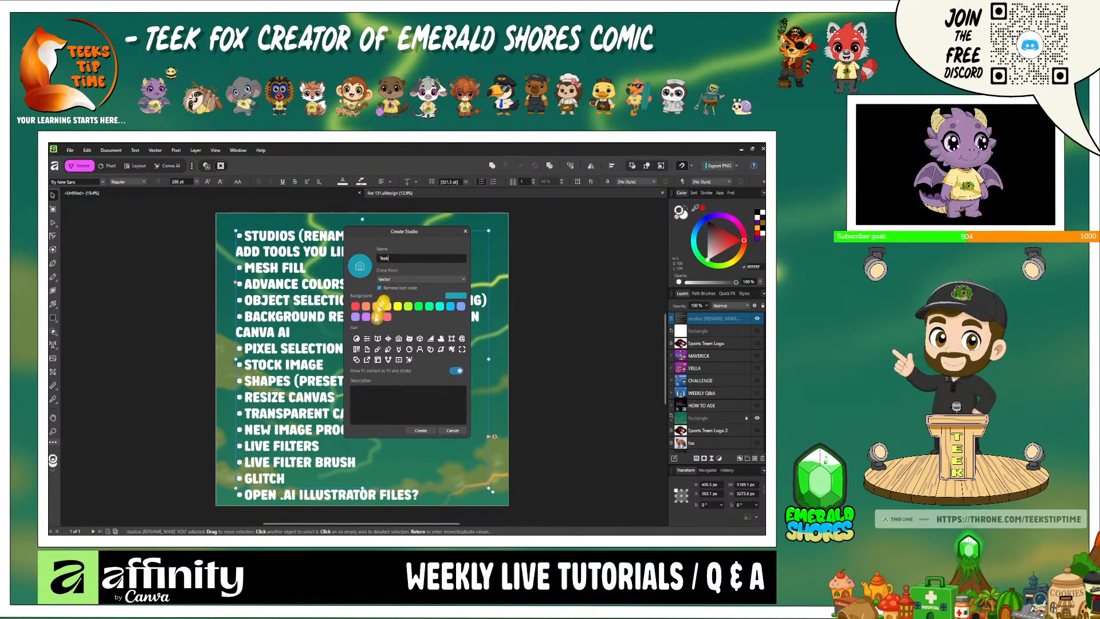
{"action": "left_click", "coordinate": [419, 430]}
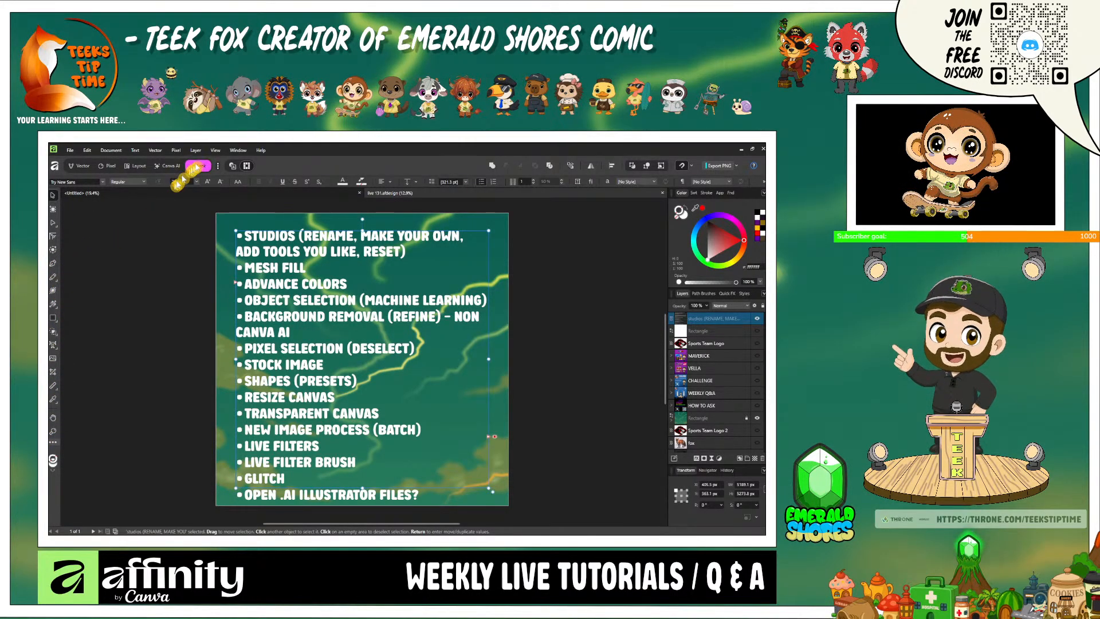
- Open the customisation of the Teek studio's tools and use Reset Tools to clear the toolbar
{"action": "right_click", "coordinate": [200, 166]}
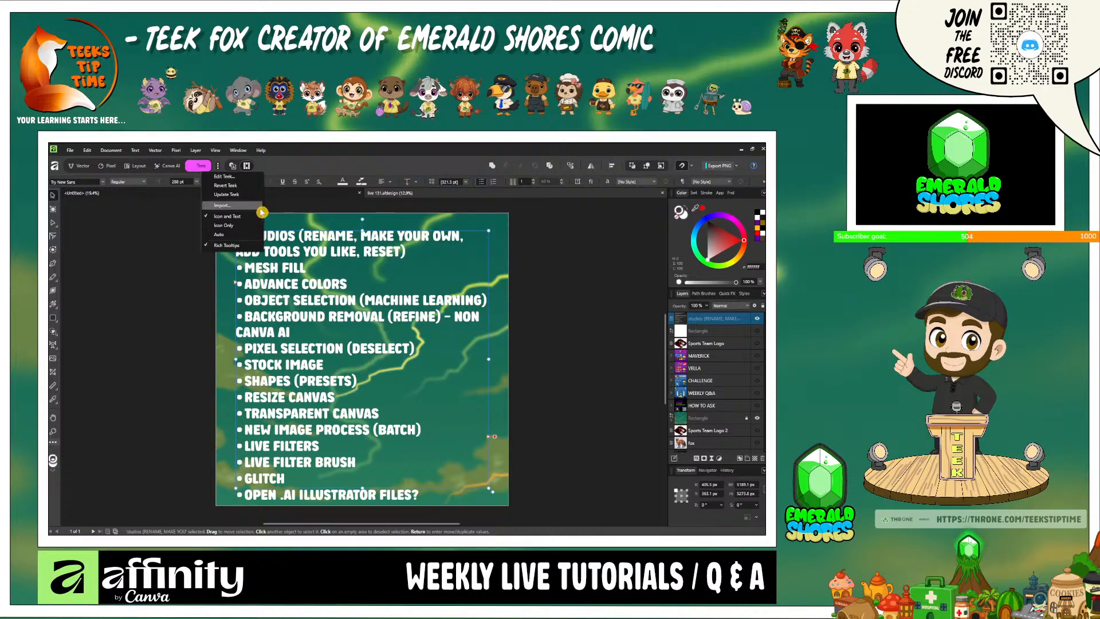
{"action": "left_click", "coordinate": [172, 212]}
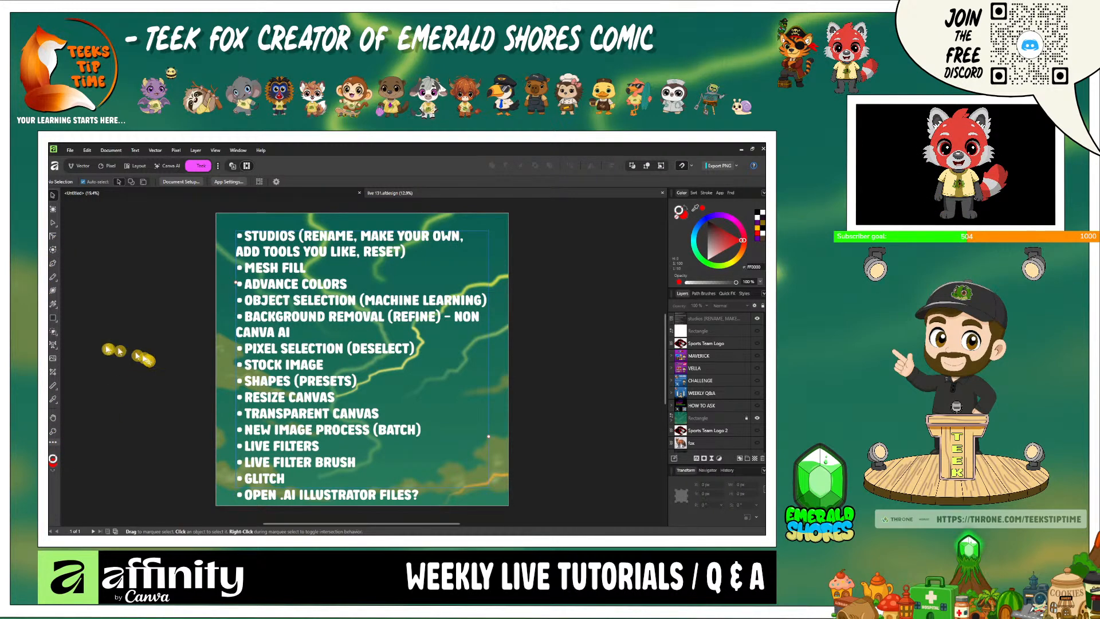
{"action": "right_click", "coordinate": [53, 206]}
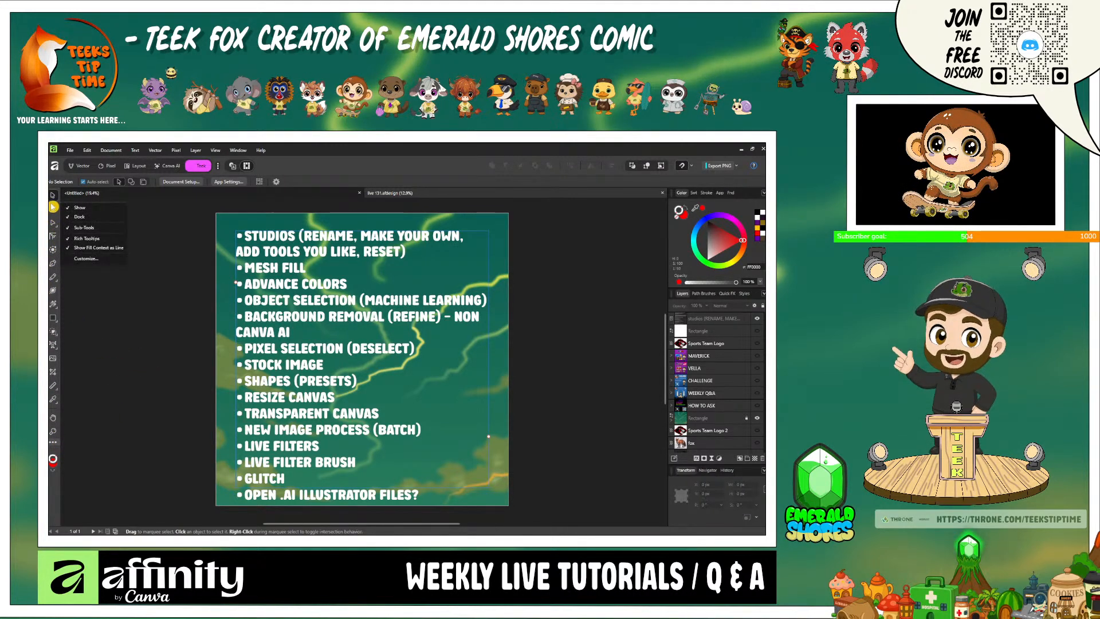
{"action": "left_click", "coordinate": [97, 262]}
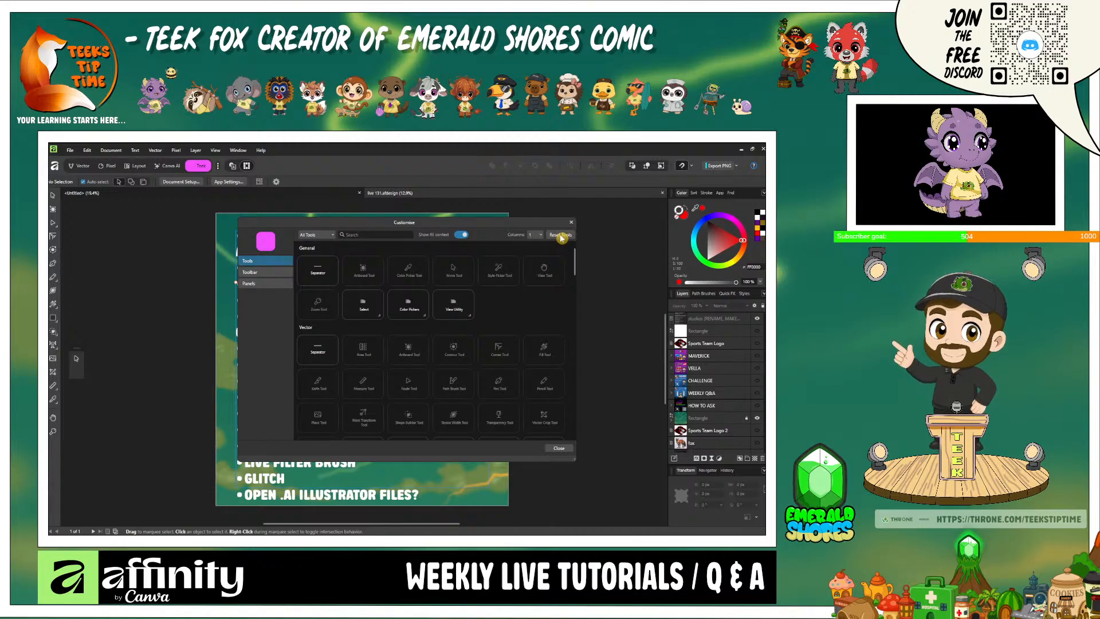
{"action": "left_click", "coordinate": [560, 235]}
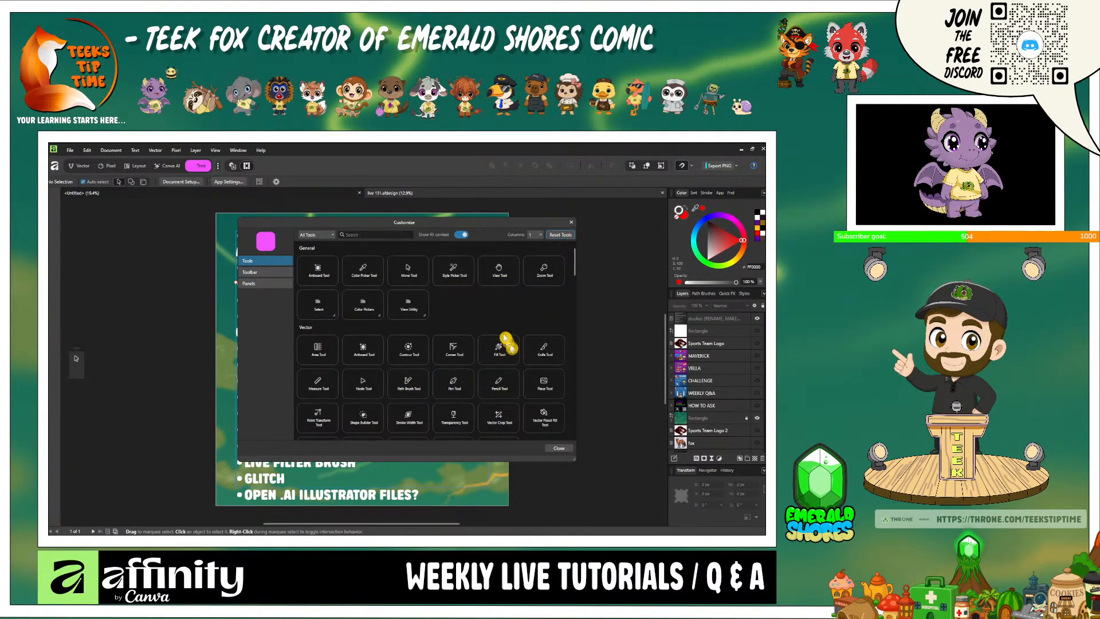
- Add the Pen Tool to the Teek toolbar, browse the other available tools and close the customisation
{"action": "scroll", "coordinate": [494, 331], "scroll_direction": "down", "scroll_amount": 1}
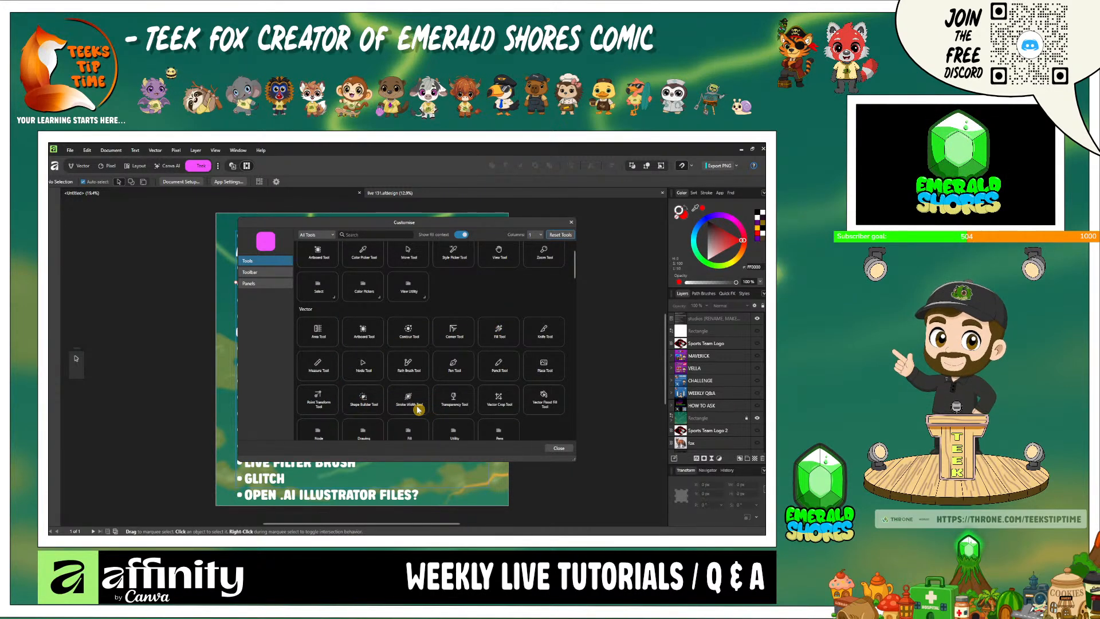
{"action": "scroll", "coordinate": [419, 409], "scroll_direction": "down", "scroll_amount": 1}
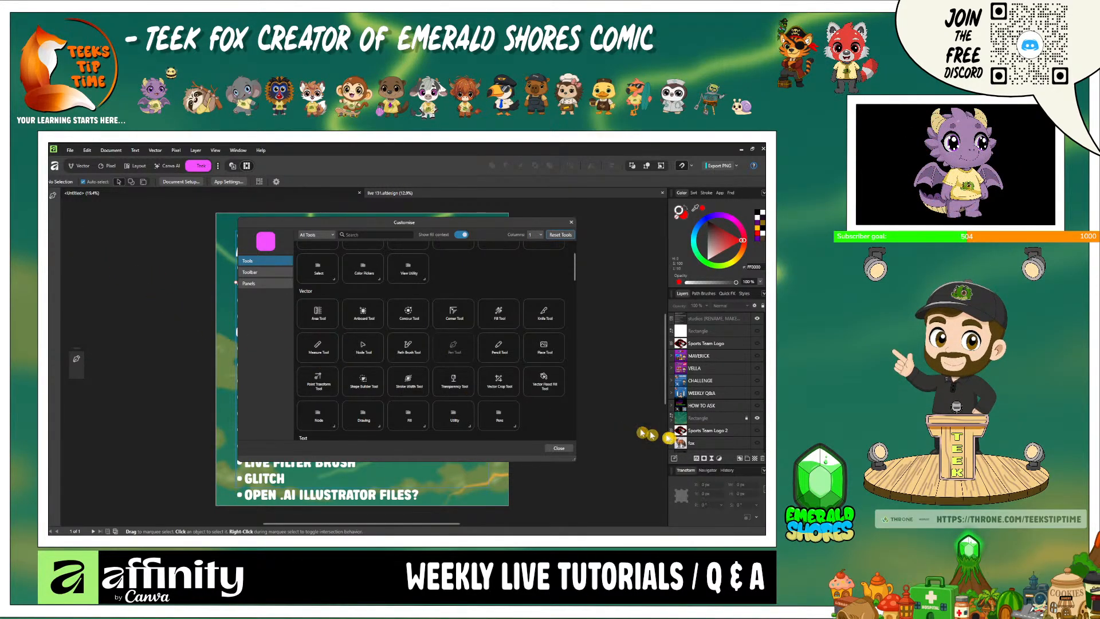
{"action": "scroll", "coordinate": [524, 365], "scroll_direction": "up", "scroll_amount": 2}
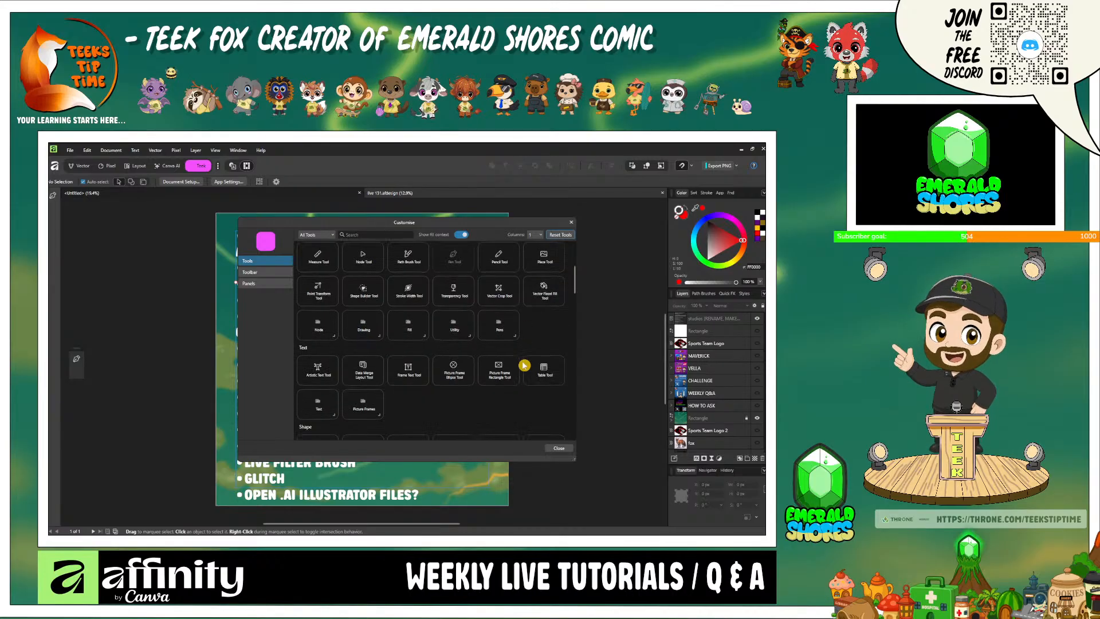
{"action": "scroll", "coordinate": [523, 364], "scroll_direction": "down", "scroll_amount": 10}
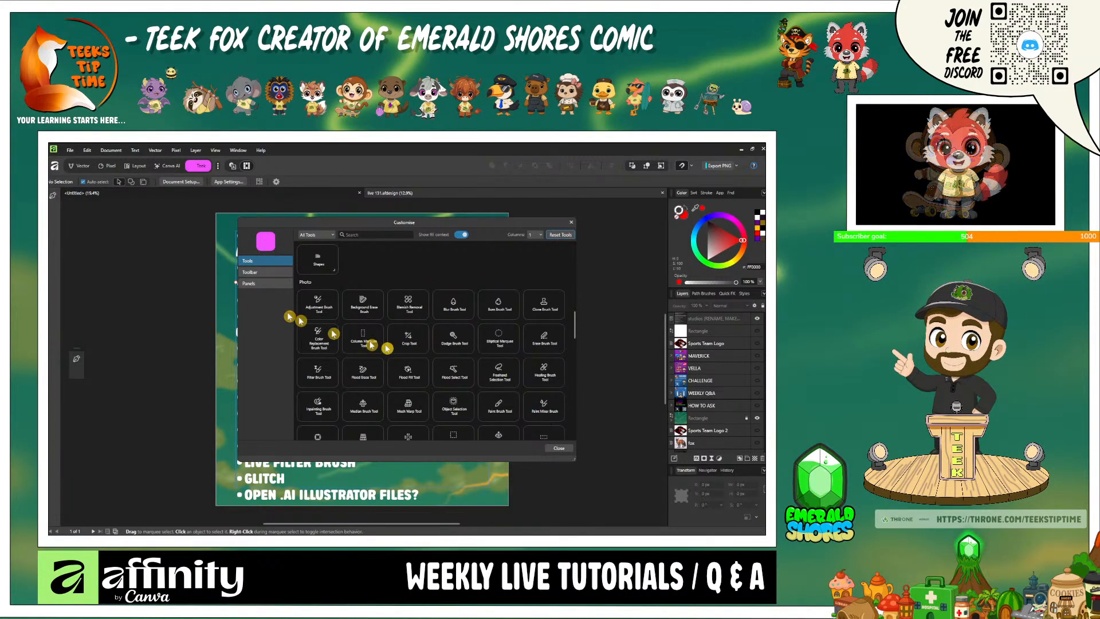
{"action": "scroll", "coordinate": [518, 385], "scroll_direction": "down", "scroll_amount": 1}
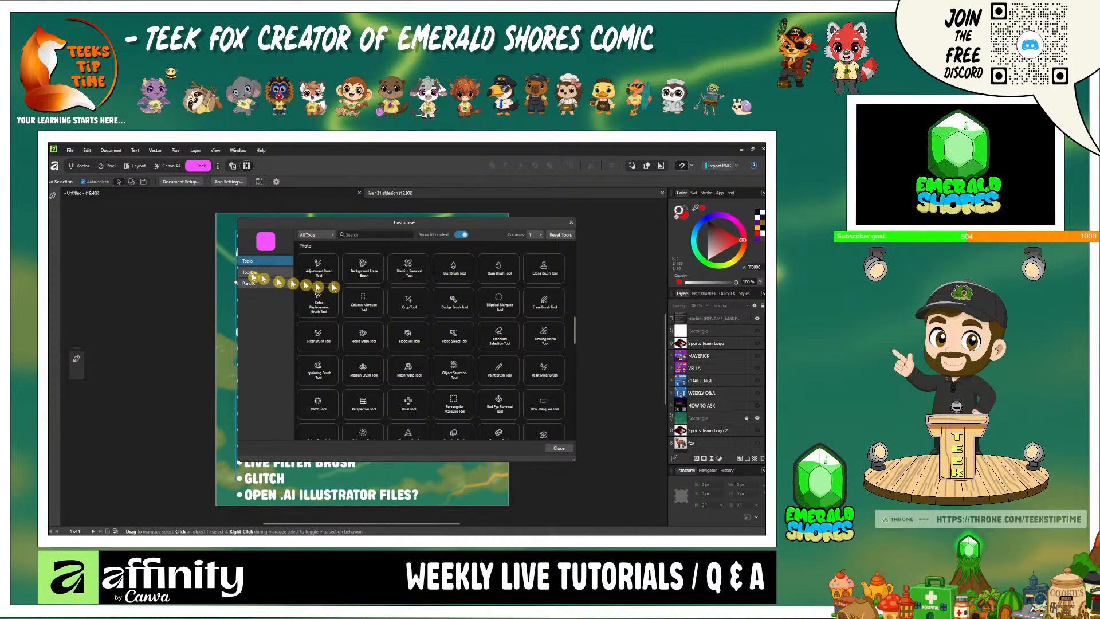
{"action": "left_click_drag", "start_coordinate": [58, 219], "coordinate": [58, 218]}
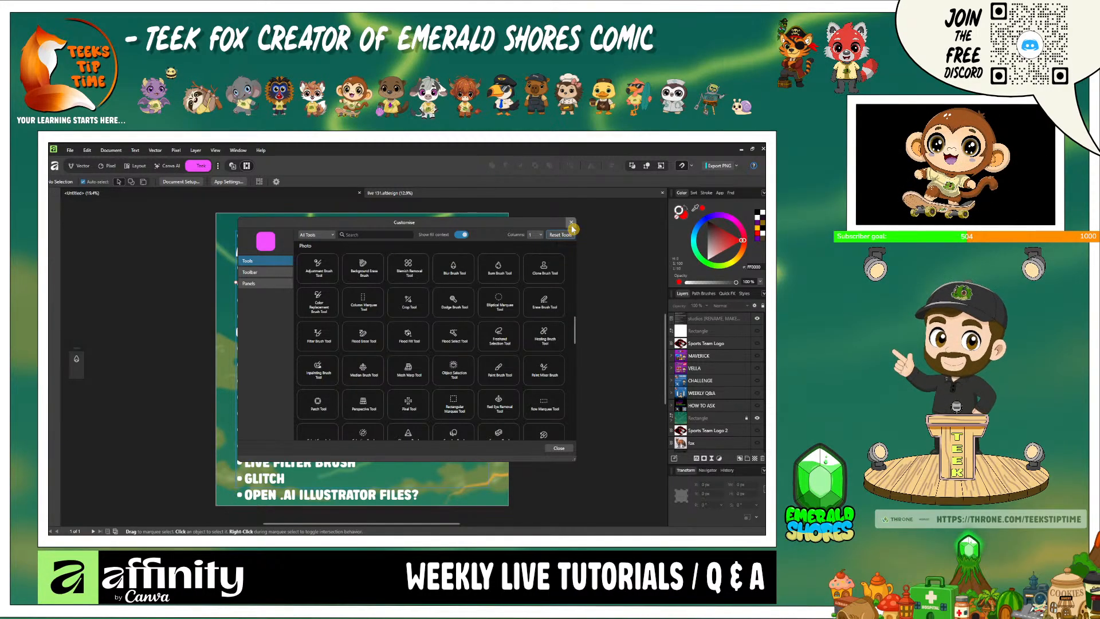
{"action": "left_click", "coordinate": [571, 223]}
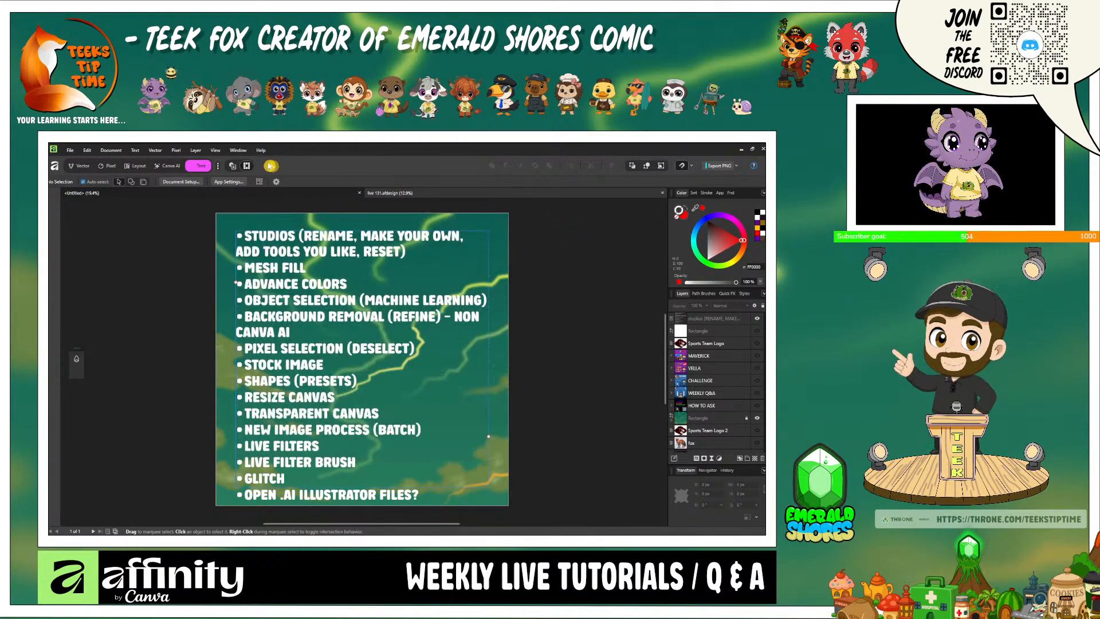
- View the edit, revert and update options of the Teek studio and return to the Vector studio
{"action": "right_click", "coordinate": [204, 170]}
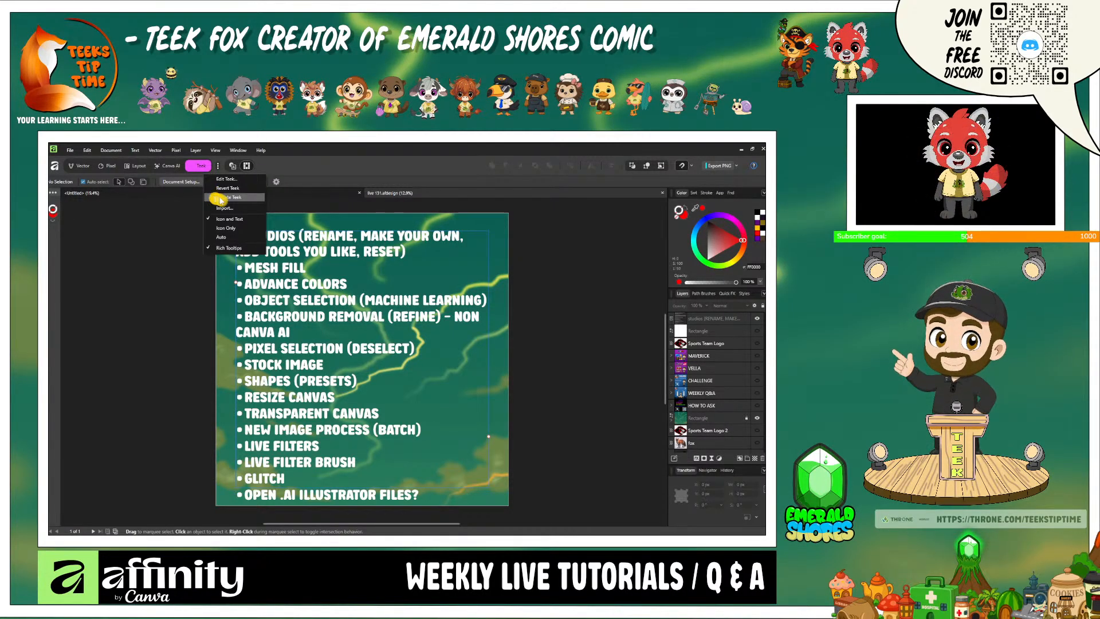
{"action": "right_click", "coordinate": [201, 168]}
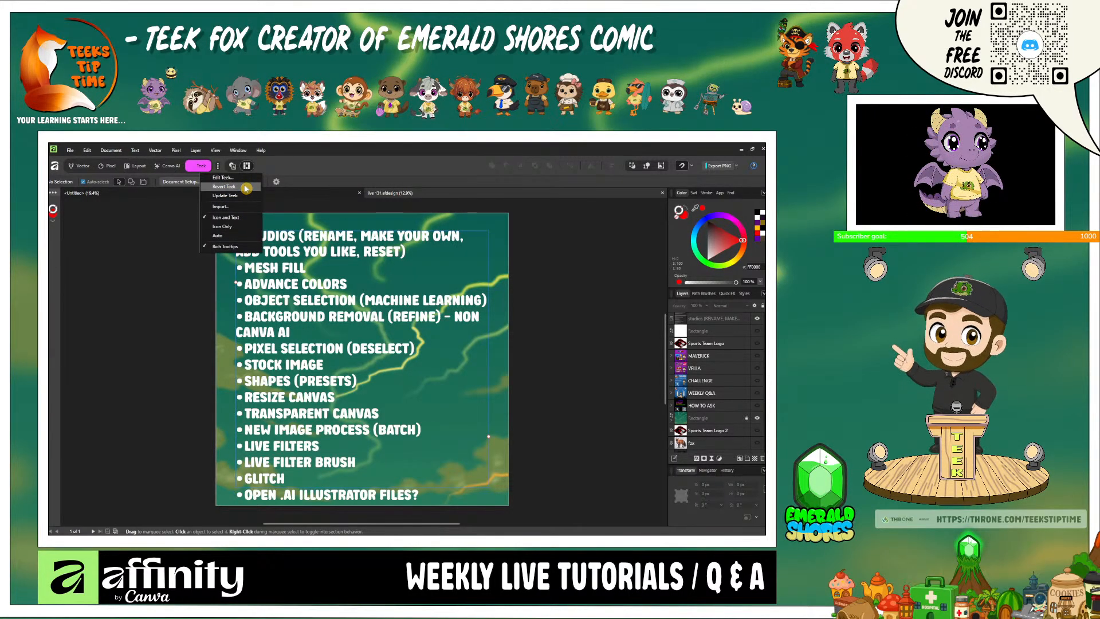
{"action": "left_click", "coordinate": [299, 170]}
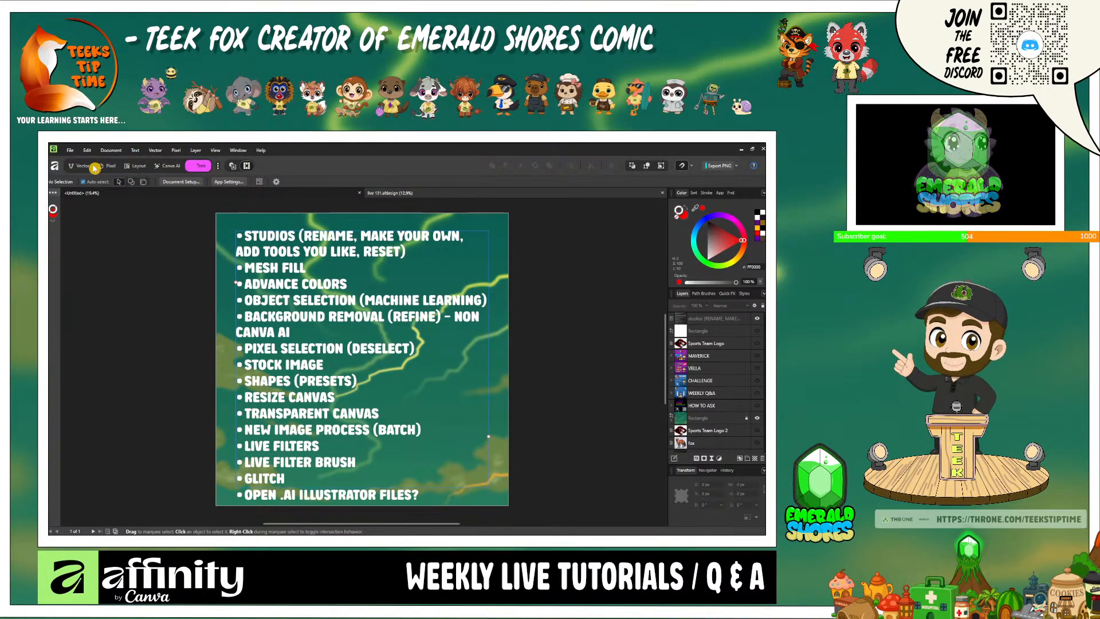
{"action": "left_click", "coordinate": [89, 171]}
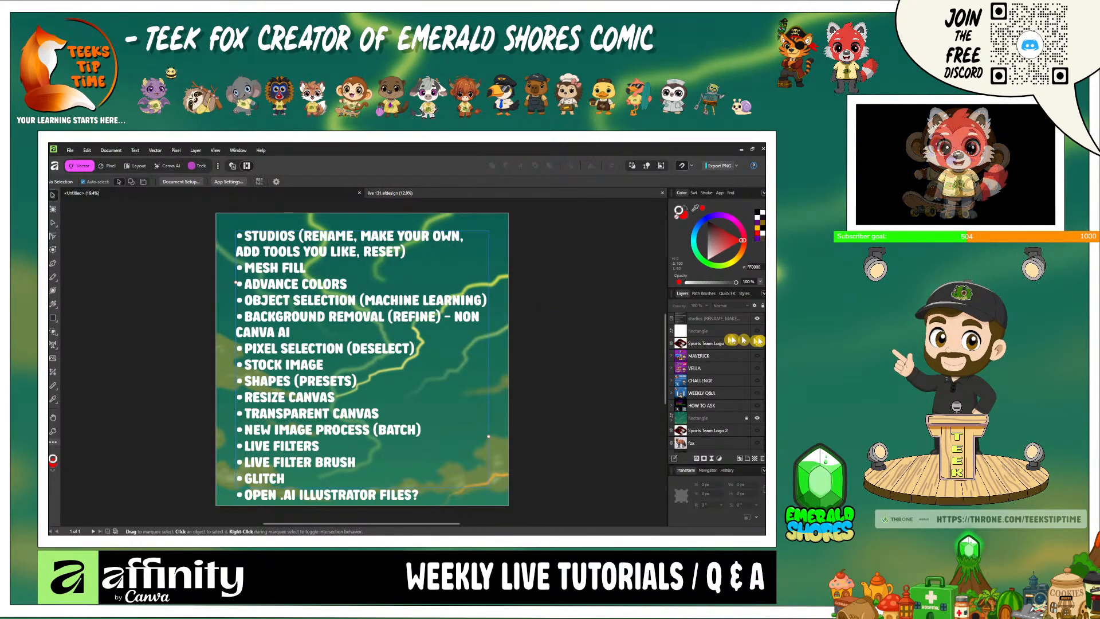
- Hide the topic list text to show the white rectangle instead, and draw a red square about 2435 px wide on it
{"action": "left_click", "coordinate": [757, 319]}
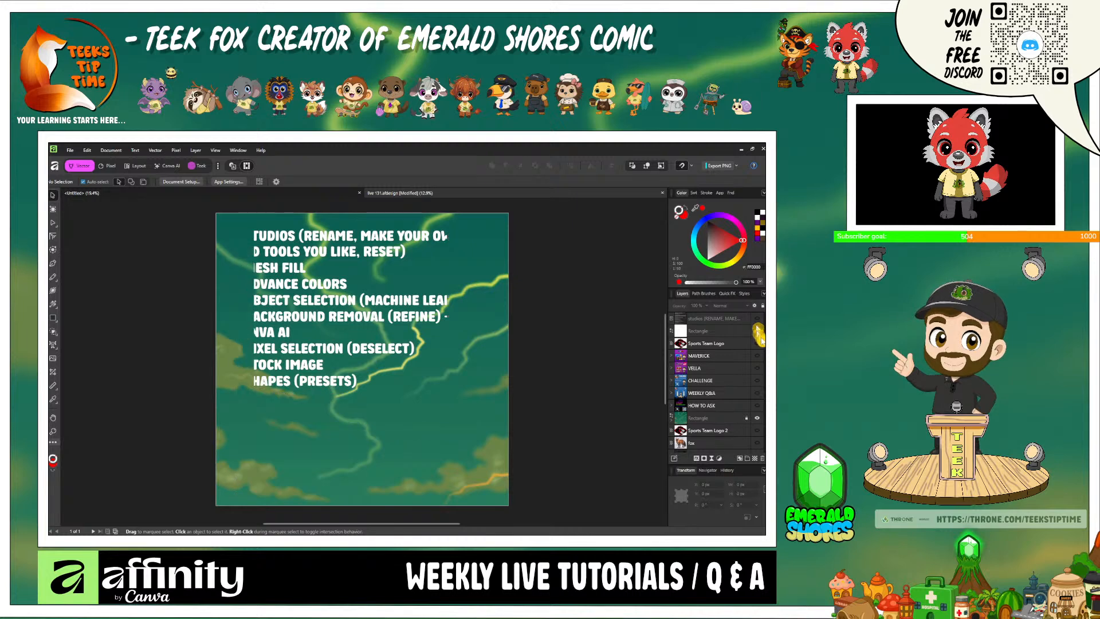
{"action": "left_click", "coordinate": [758, 331]}
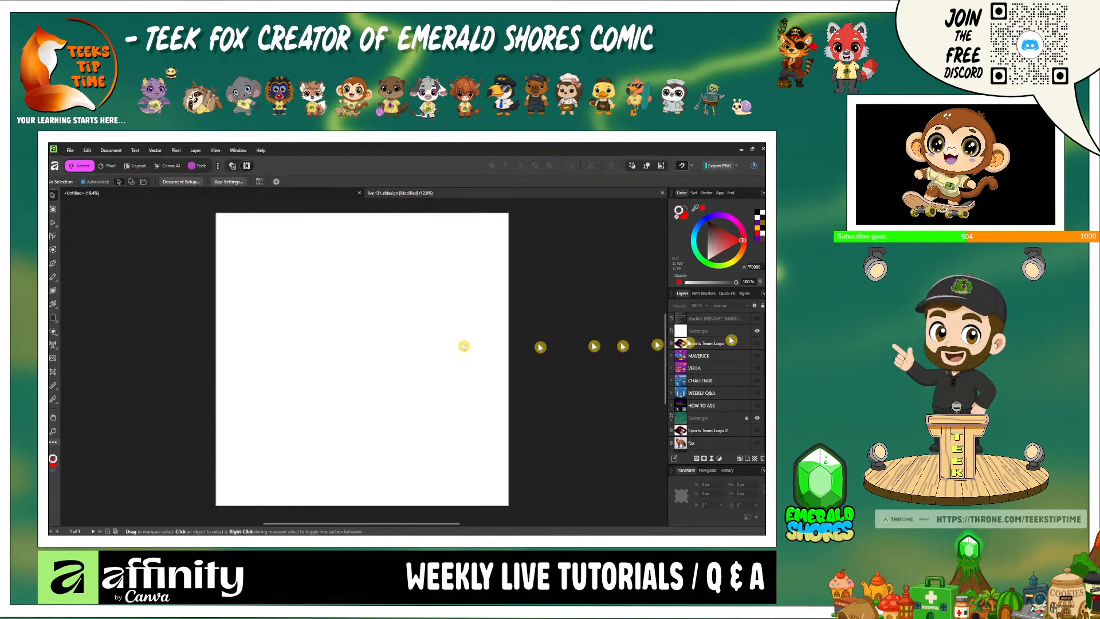
{"action": "left_click", "coordinate": [54, 319]}
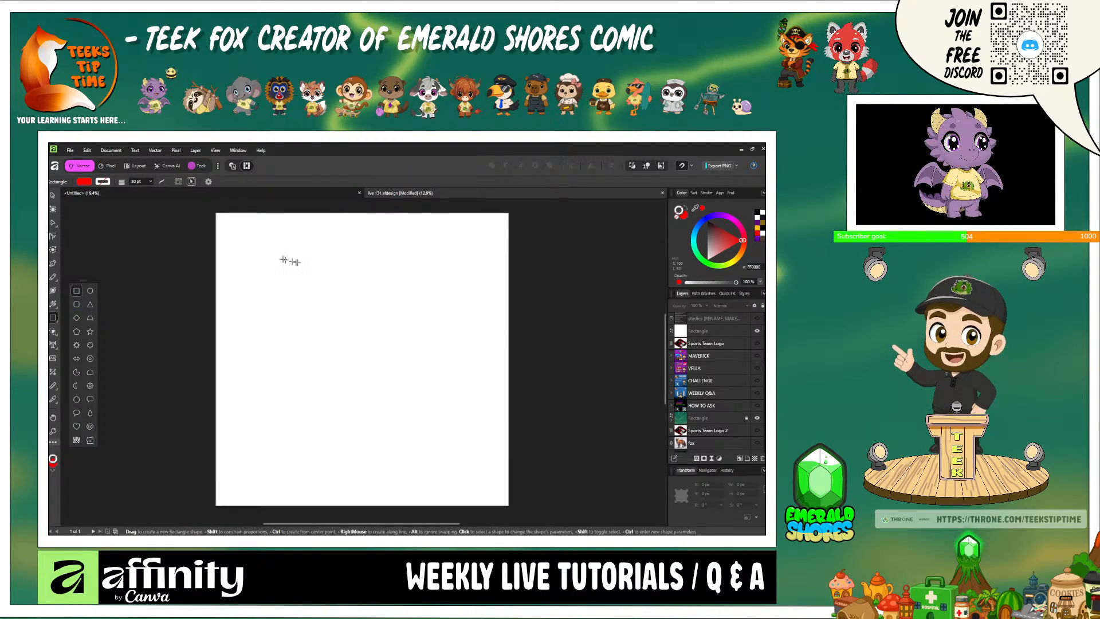
{"action": "left_click_drag", "start_coordinate": [279, 257], "coordinate": [398, 375]}
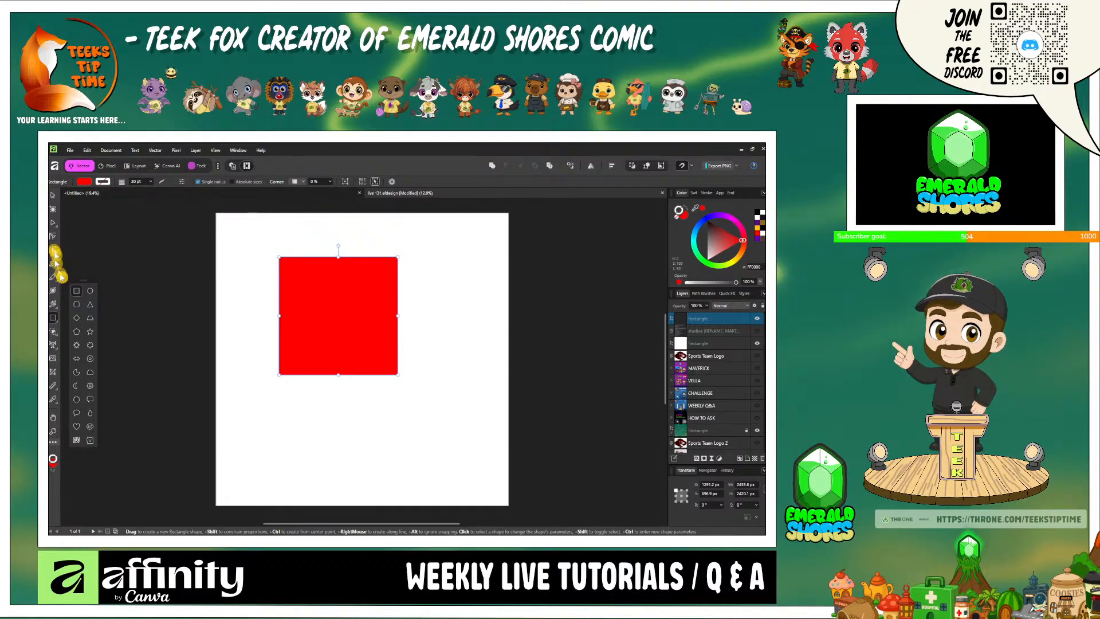
- Apply a horizontal linear gradient across the red square and change its fill type to Mesh
{"action": "left_click", "coordinate": [55, 307]}
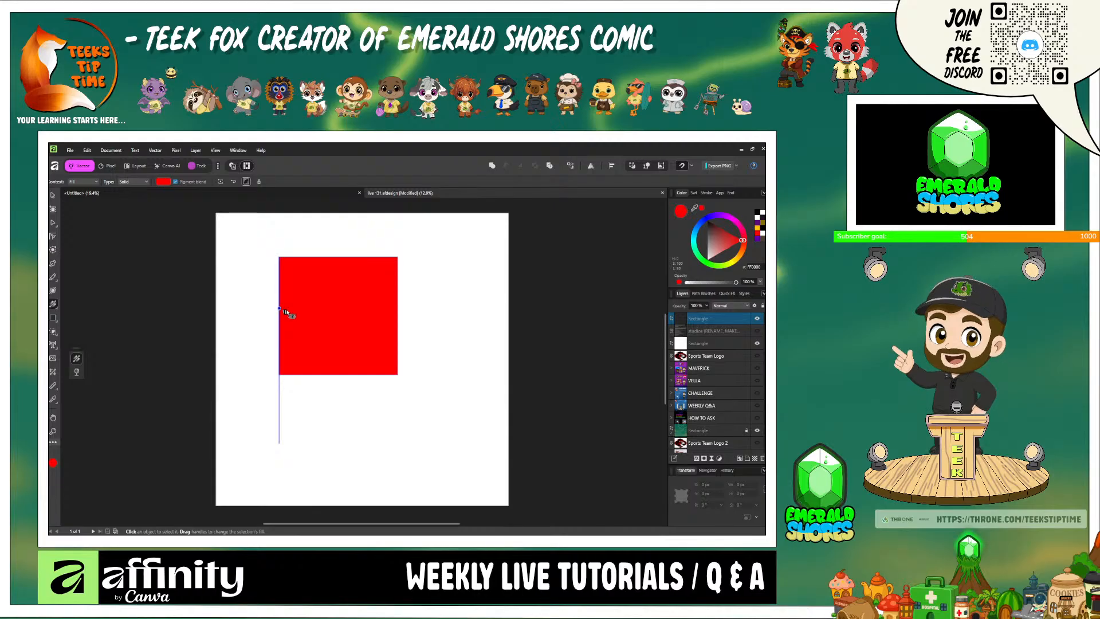
{"action": "left_click_drag", "start_coordinate": [280, 310], "coordinate": [395, 307]}
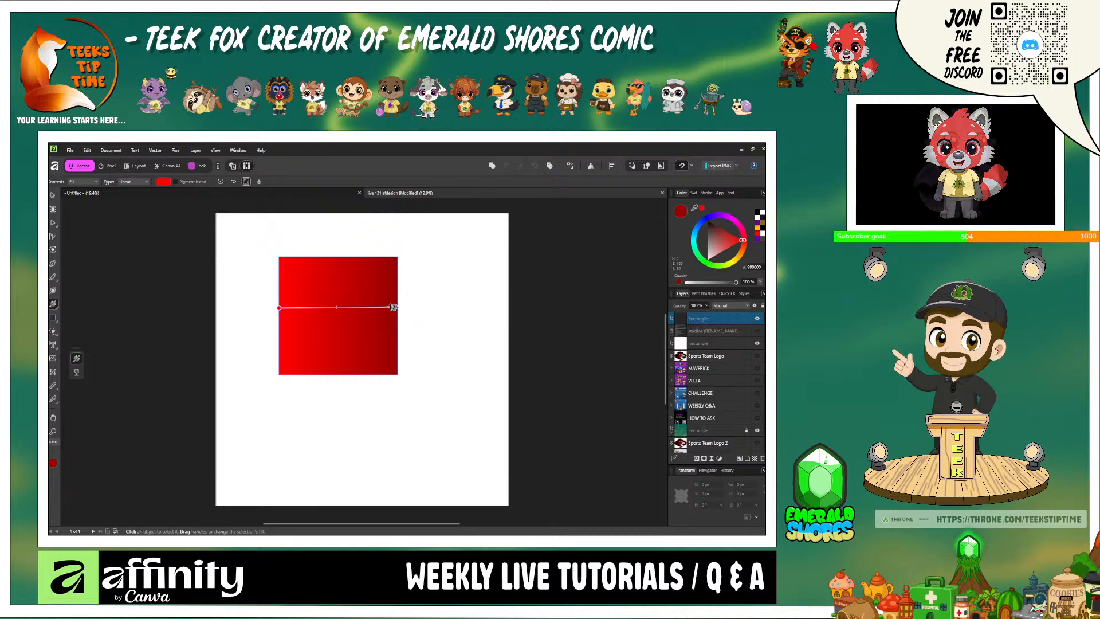
{"action": "left_click", "coordinate": [139, 181]}
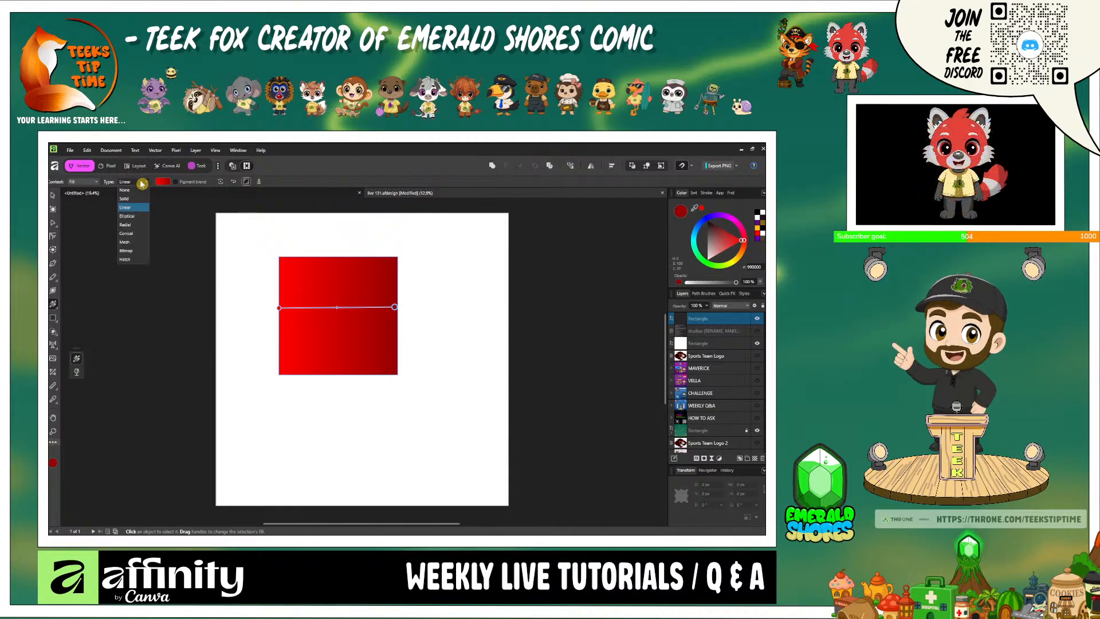
{"action": "left_click", "coordinate": [142, 244]}
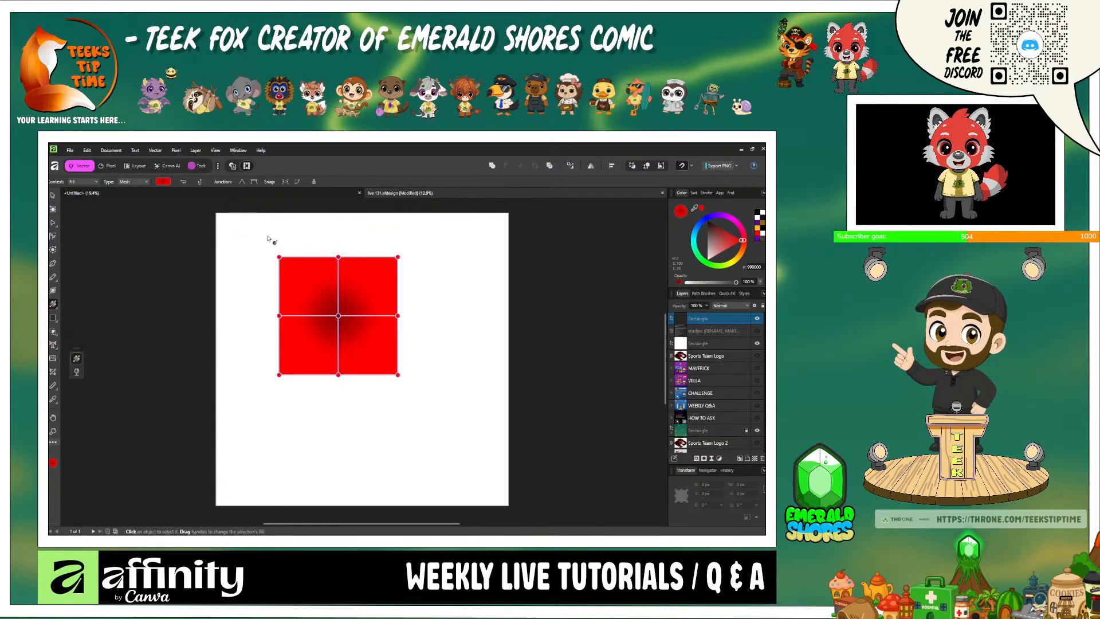
- Recolour the mesh fill's corner nodes: upper-left blue, upper-right magenta, lower-right green and lower-left yellow
{"action": "left_click_drag", "start_coordinate": [266, 236], "coordinate": [300, 287]}
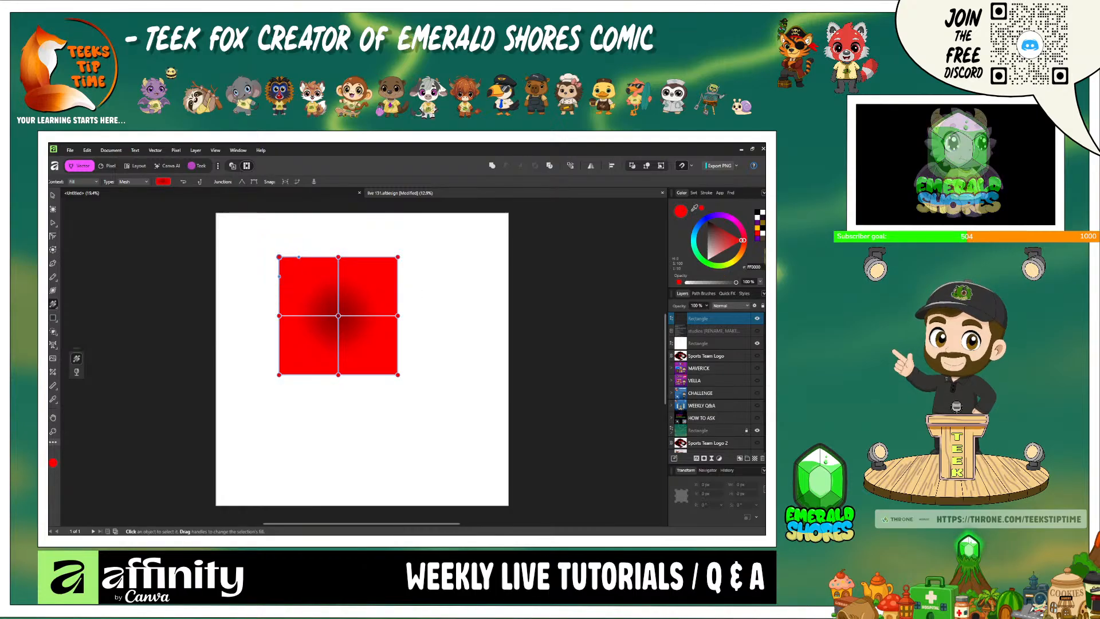
{"action": "left_click", "coordinate": [711, 220]}
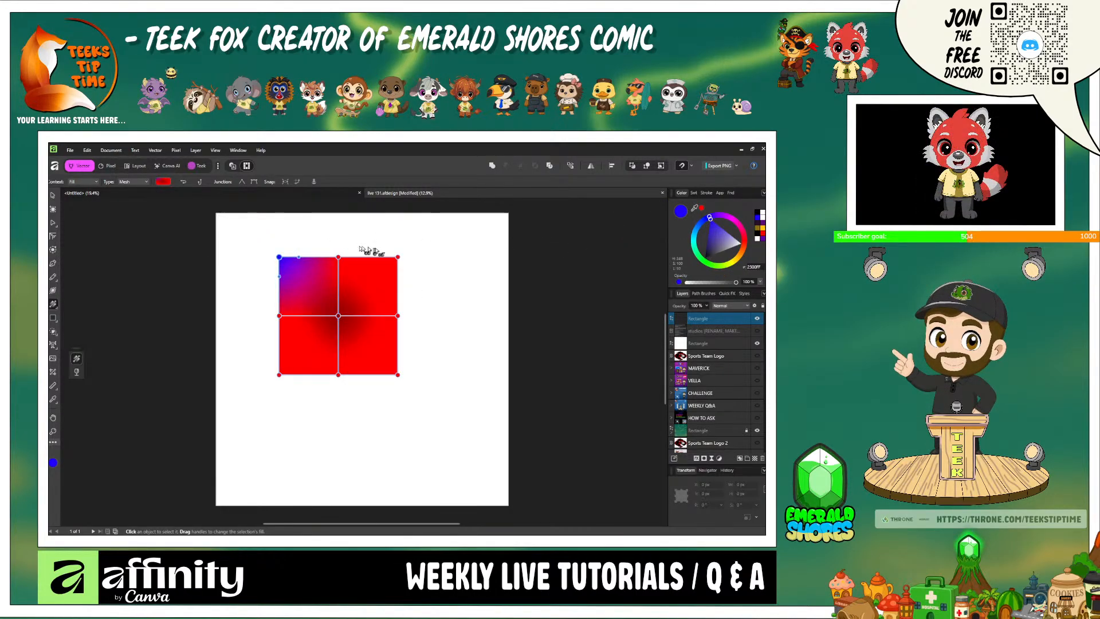
{"action": "left_click_drag", "start_coordinate": [385, 244], "coordinate": [421, 287]}
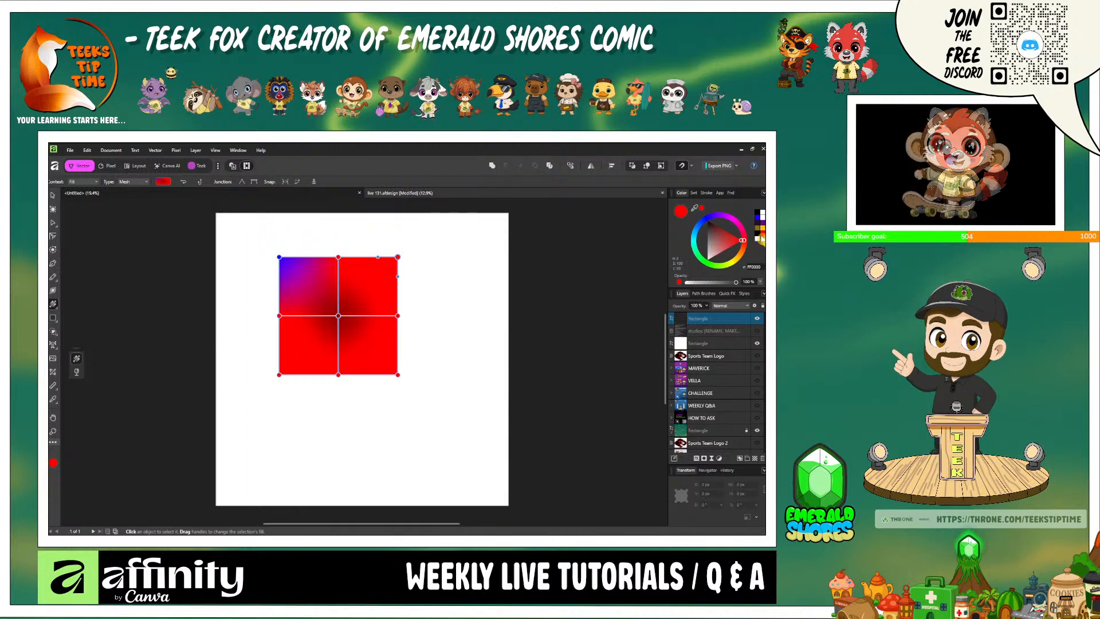
{"action": "left_click_drag", "start_coordinate": [736, 225], "coordinate": [734, 221]}
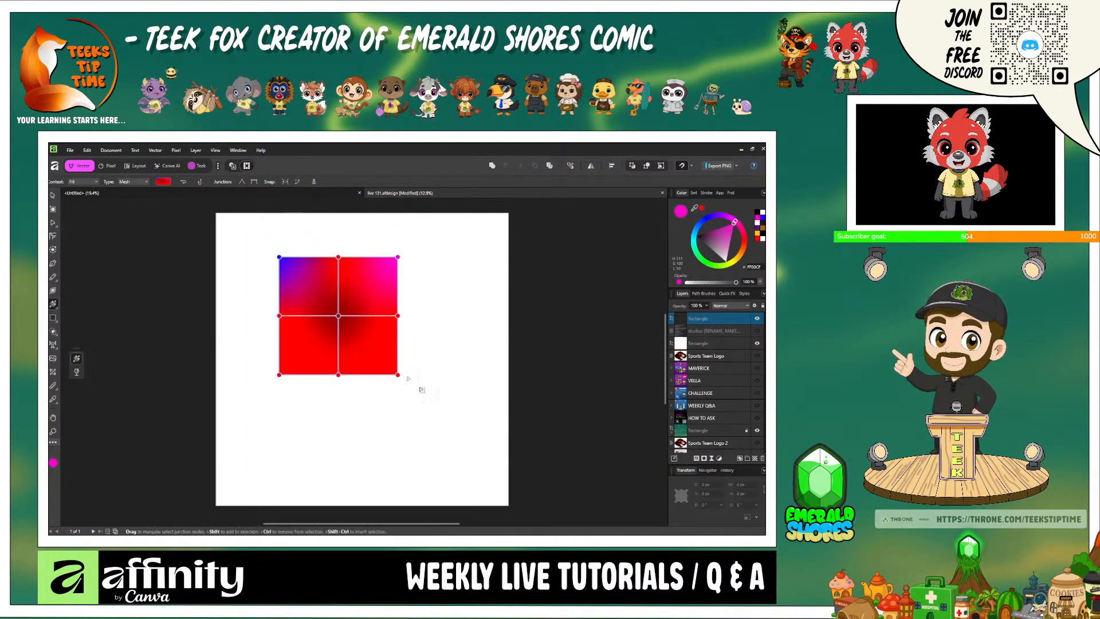
{"action": "left_click_drag", "start_coordinate": [422, 385], "coordinate": [370, 344]}
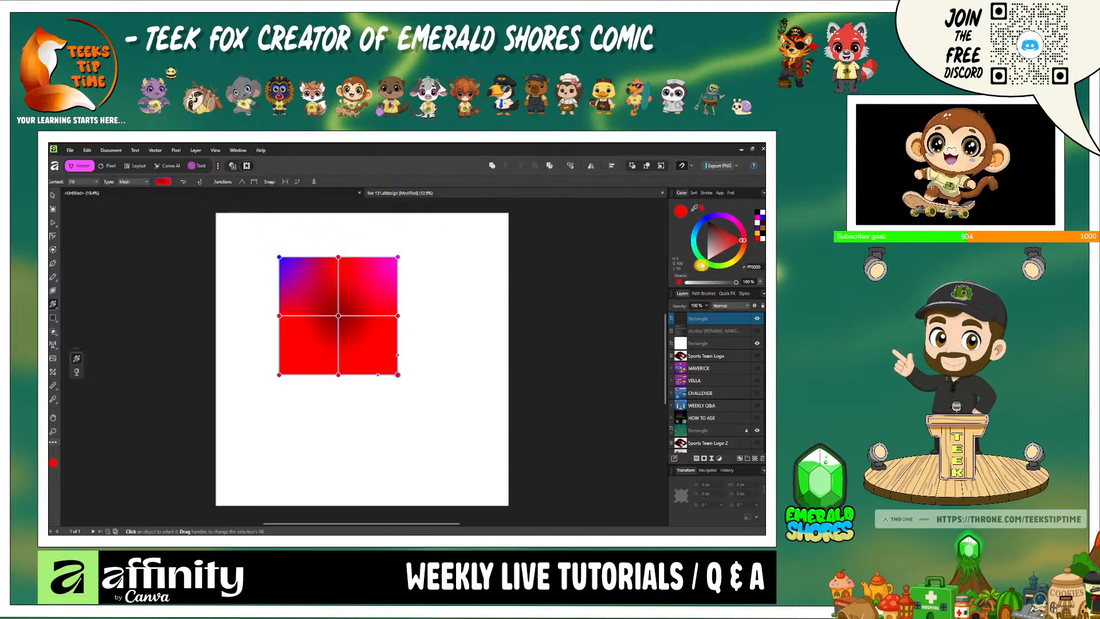
{"action": "left_click", "coordinate": [713, 268]}
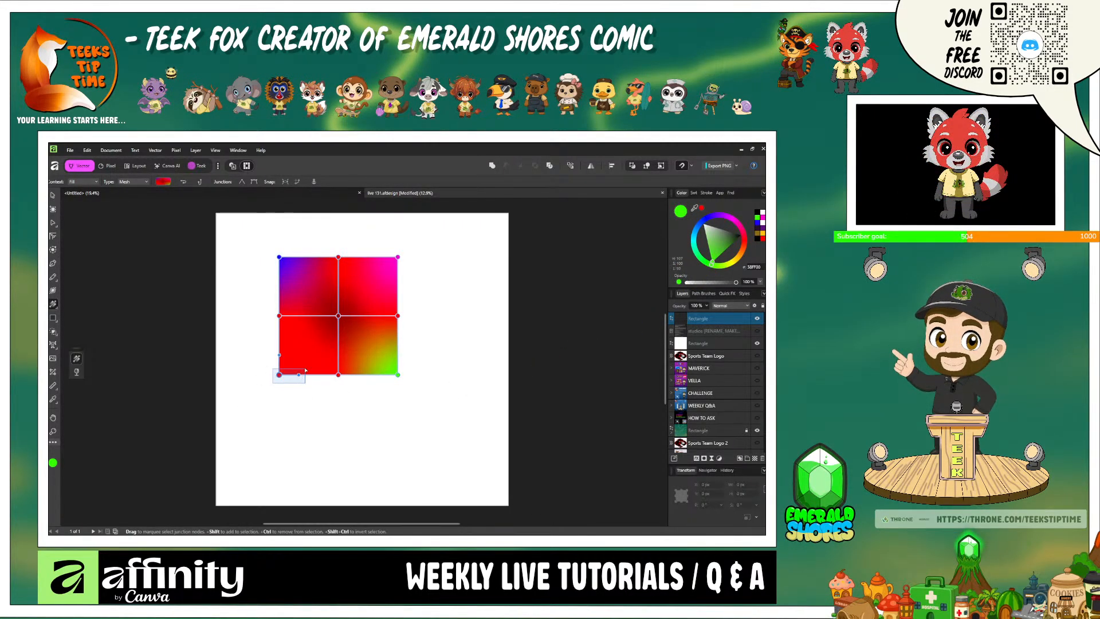
{"action": "left_click", "coordinate": [279, 375]}
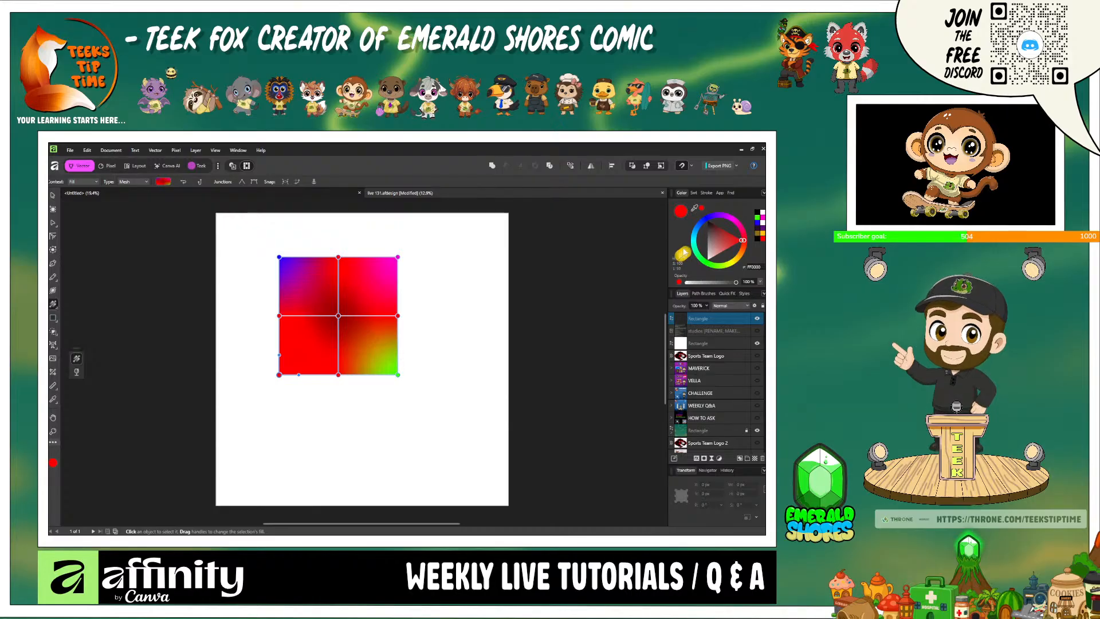
{"action": "left_click", "coordinate": [734, 266]}
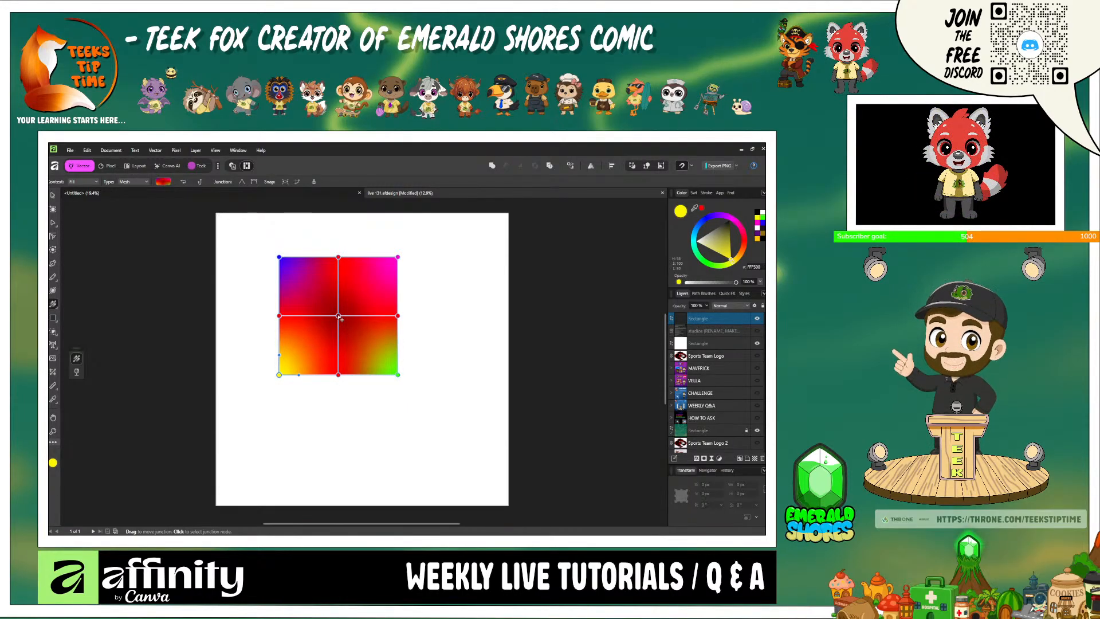
- Move the mesh's centre node up and to the right, and insert a new vertical mesh line between the blue corner and the top middle node
{"action": "left_click_drag", "start_coordinate": [338, 315], "coordinate": [365, 301]}
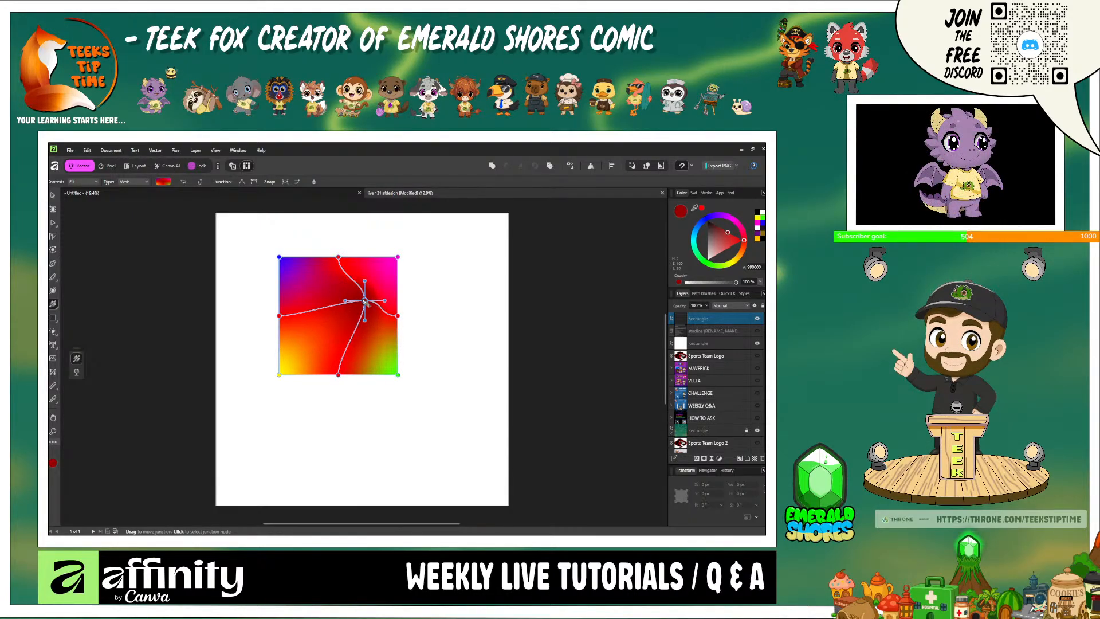
{"action": "left_click", "coordinate": [307, 259]}
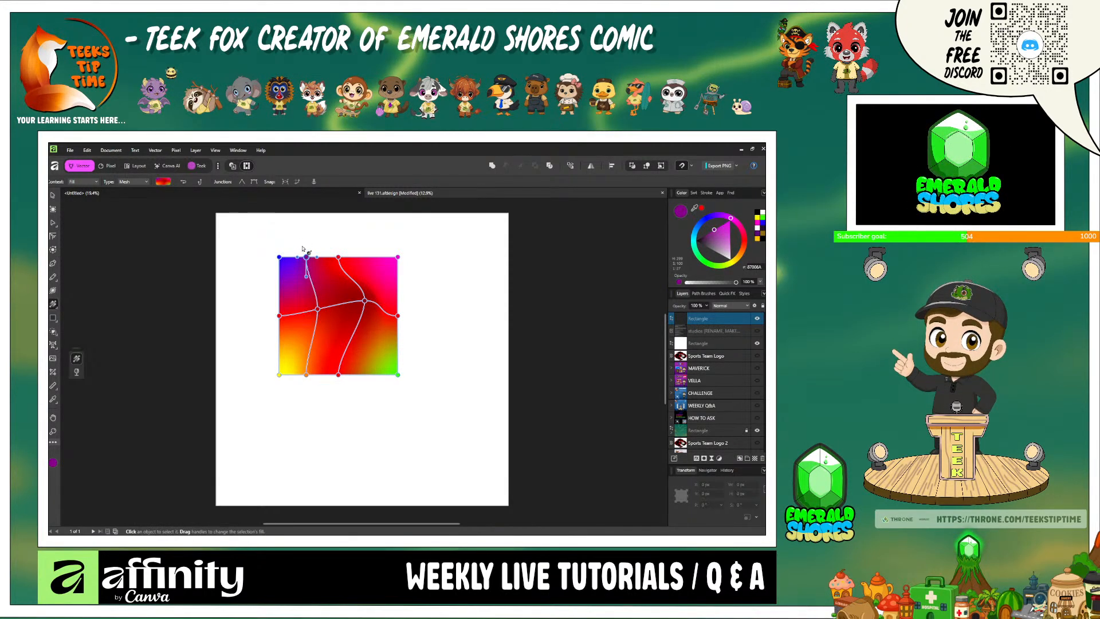
{"action": "left_click_drag", "start_coordinate": [293, 240], "coordinate": [308, 263]}
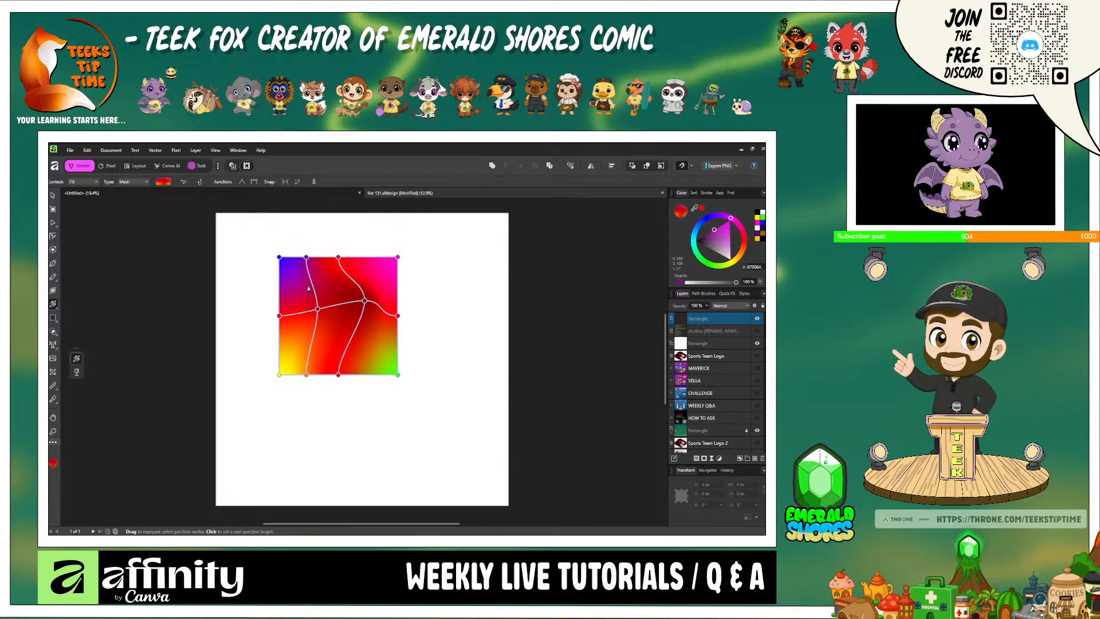
- Recolour the mesh node left of the centre node cyan and tilt its vertical handles toward the right
{"action": "left_click", "coordinate": [317, 309]}
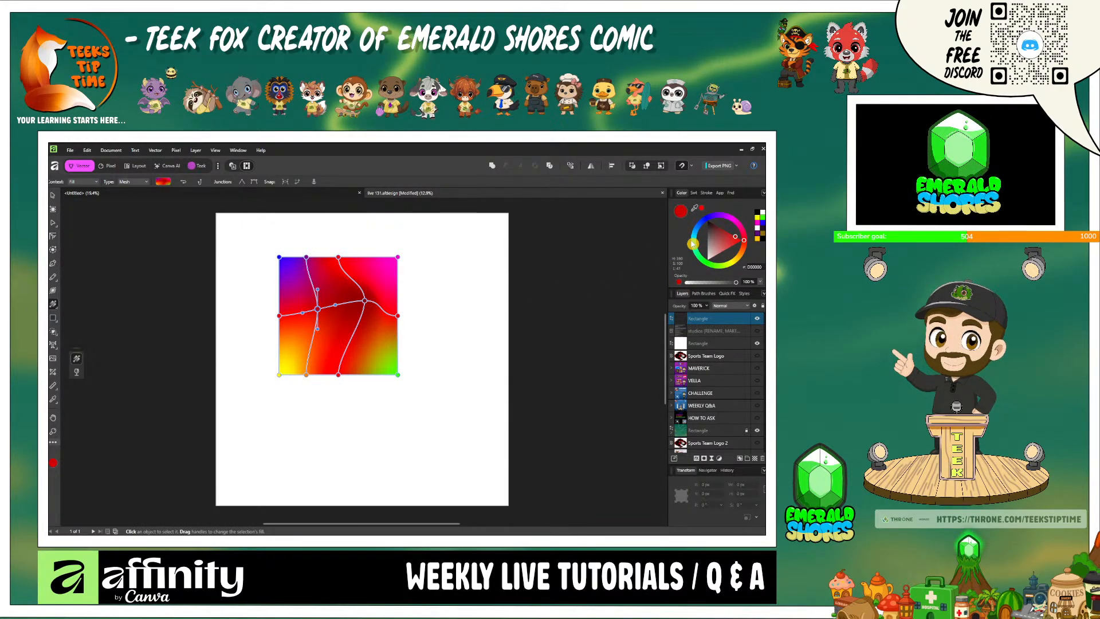
{"action": "left_click", "coordinate": [691, 244]}
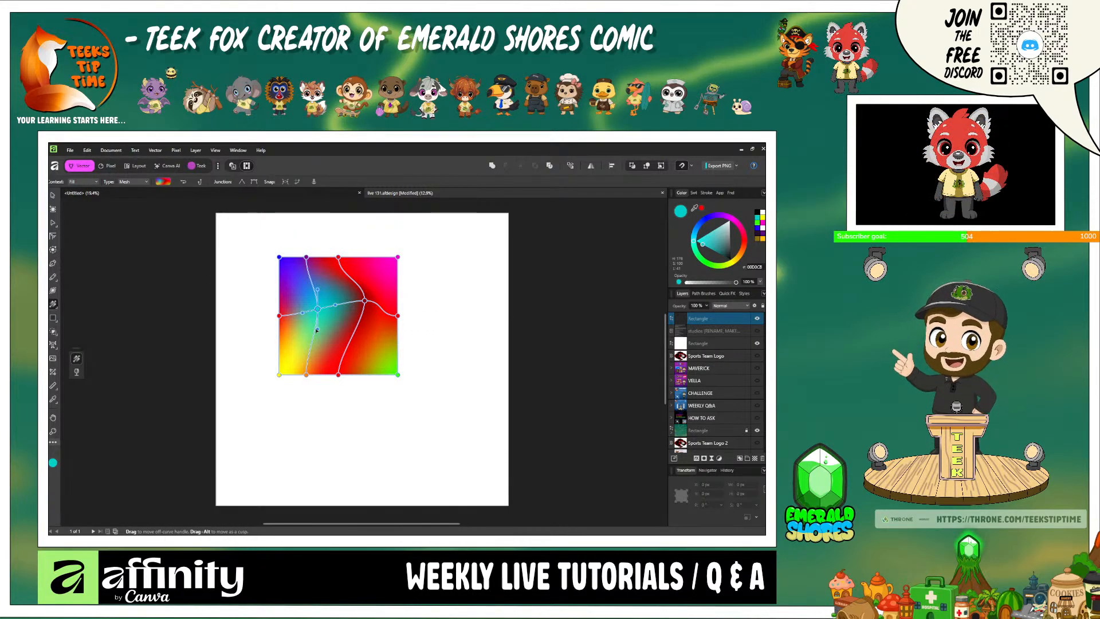
{"action": "left_click_drag", "start_coordinate": [317, 330], "coordinate": [328, 294]}
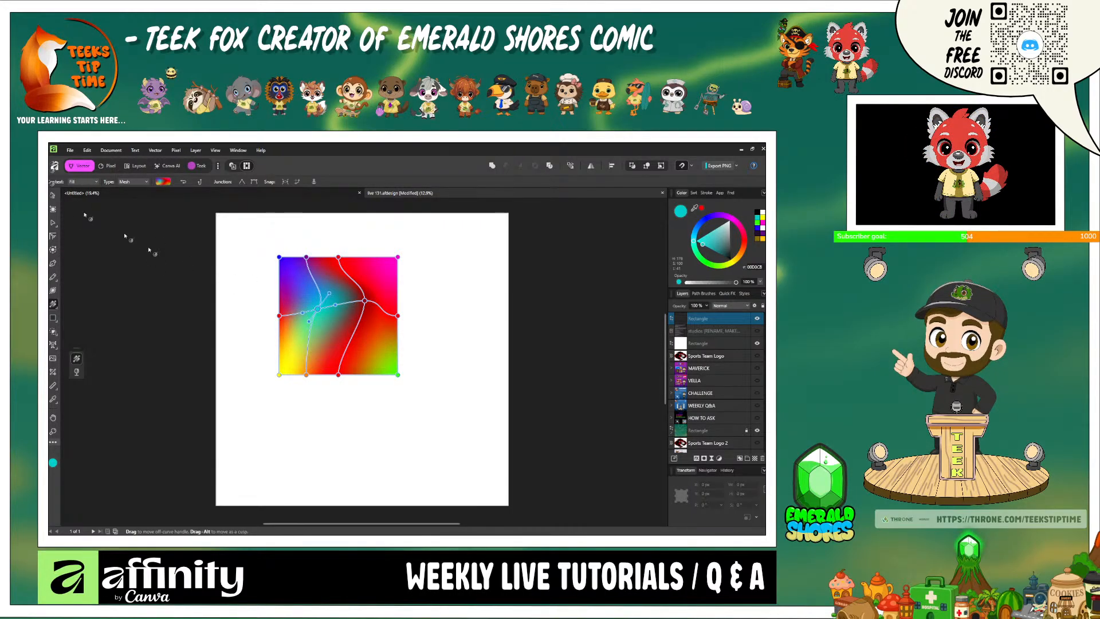
- Enlarge the mesh-filled square from its lower-right and upper-left corners to about 4970 px wide and 5220 px high
{"action": "left_click", "coordinate": [53, 195]}
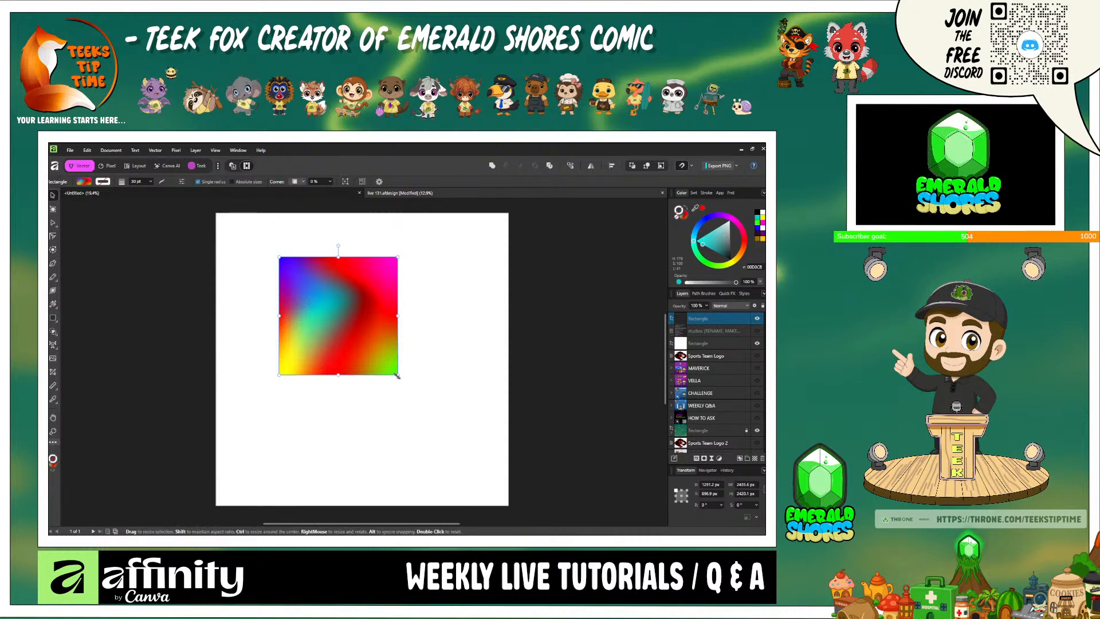
{"action": "left_click_drag", "start_coordinate": [398, 376], "coordinate": [465, 475]}
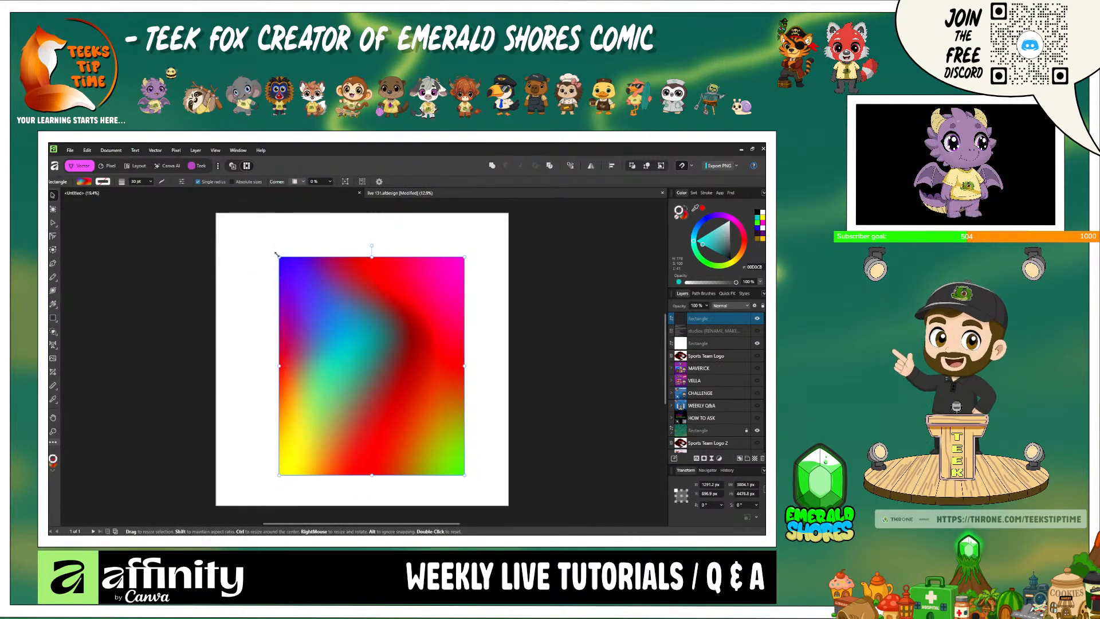
{"action": "left_click_drag", "start_coordinate": [280, 258], "coordinate": [221, 220]}
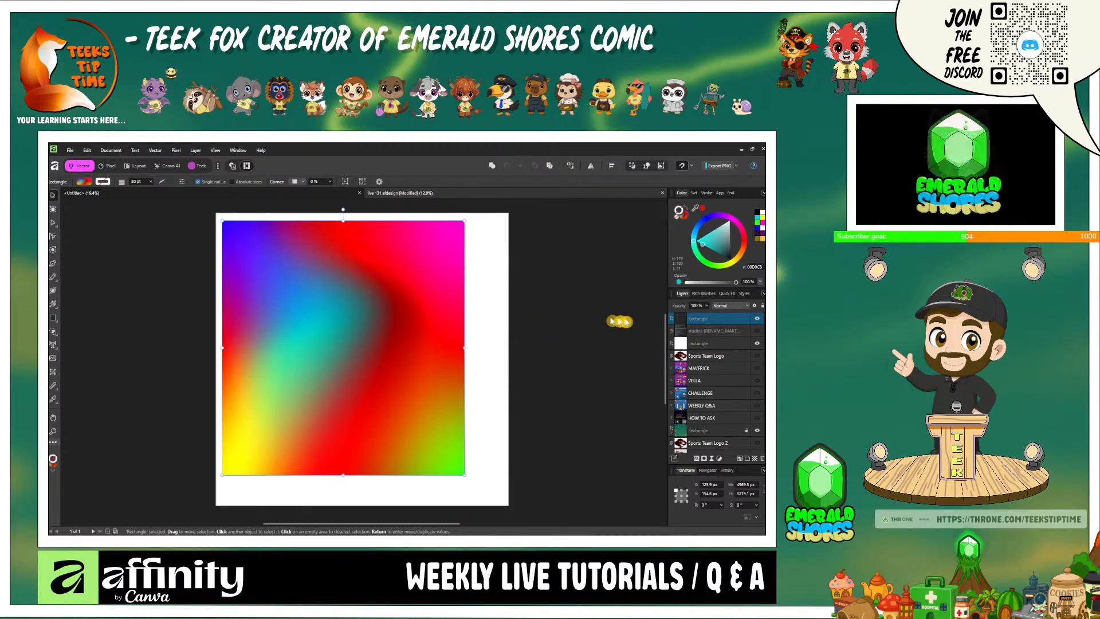
- Hide the mesh-filled rectangle, briefly reveal the topic list, and return to the blank white rectangle
{"action": "left_click", "coordinate": [757, 319]}
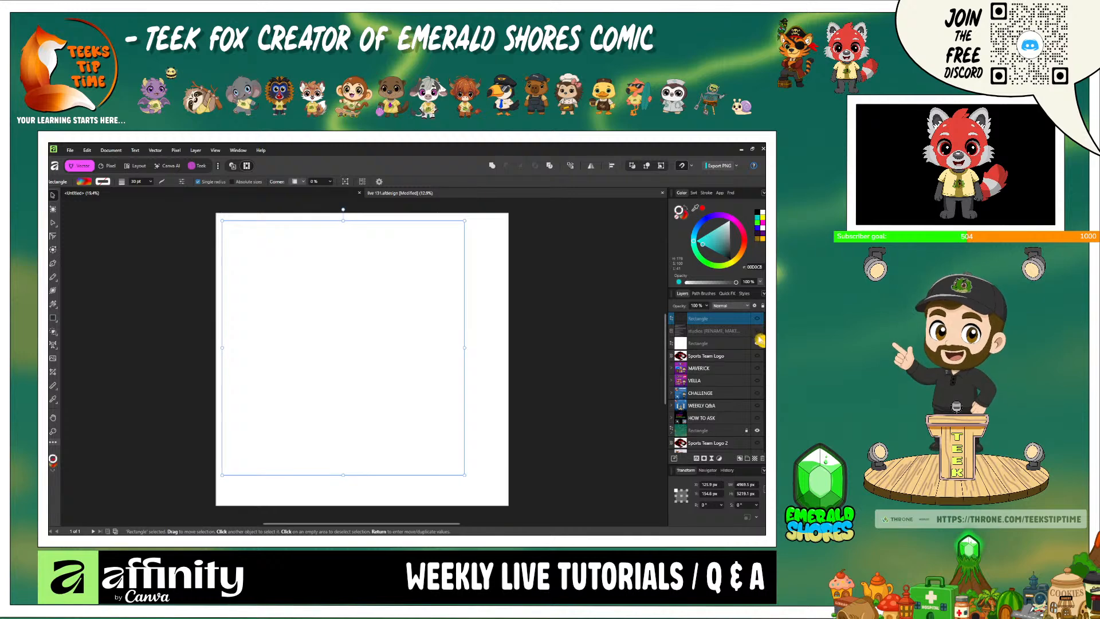
{"action": "left_click", "coordinate": [756, 333]}
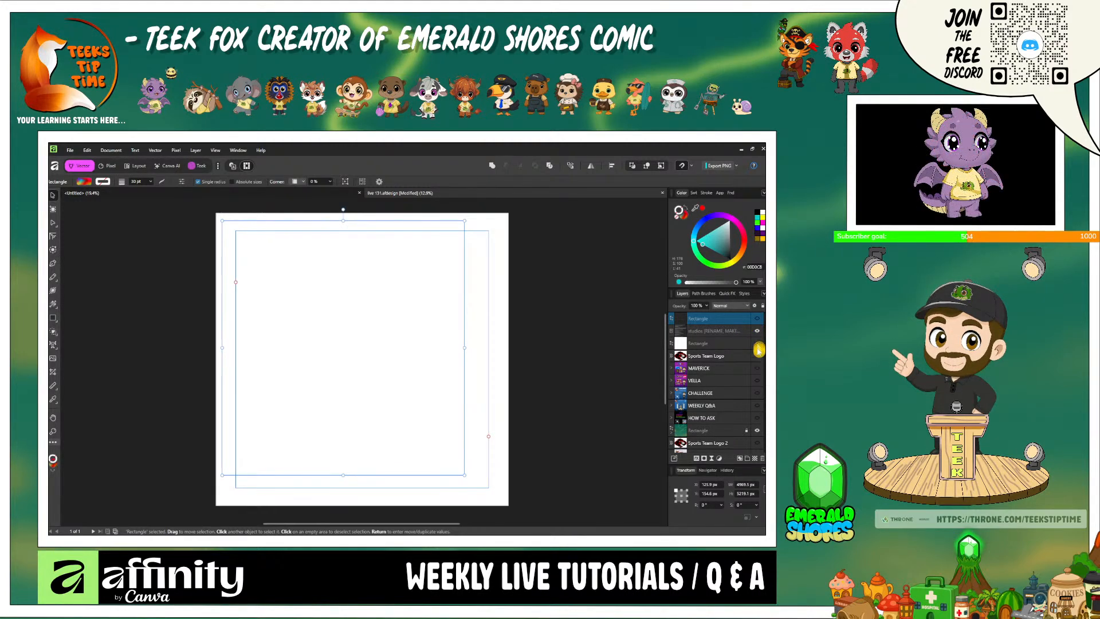
{"action": "left_click", "coordinate": [757, 345]}
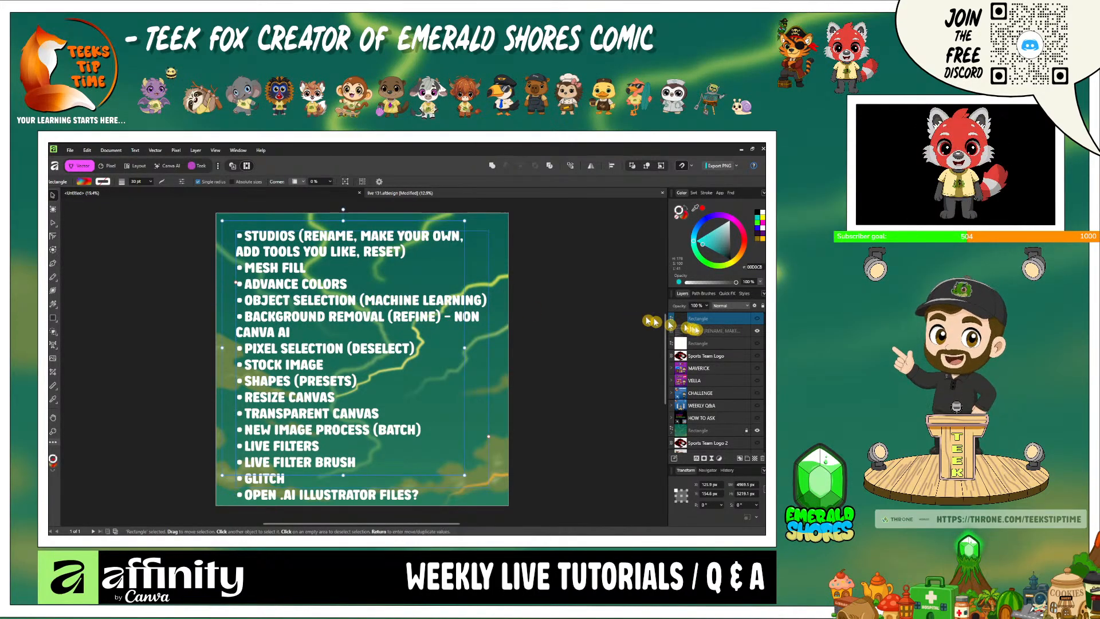
{"action": "left_click", "coordinate": [755, 342]}
{"action": "left_click", "coordinate": [756, 331]}
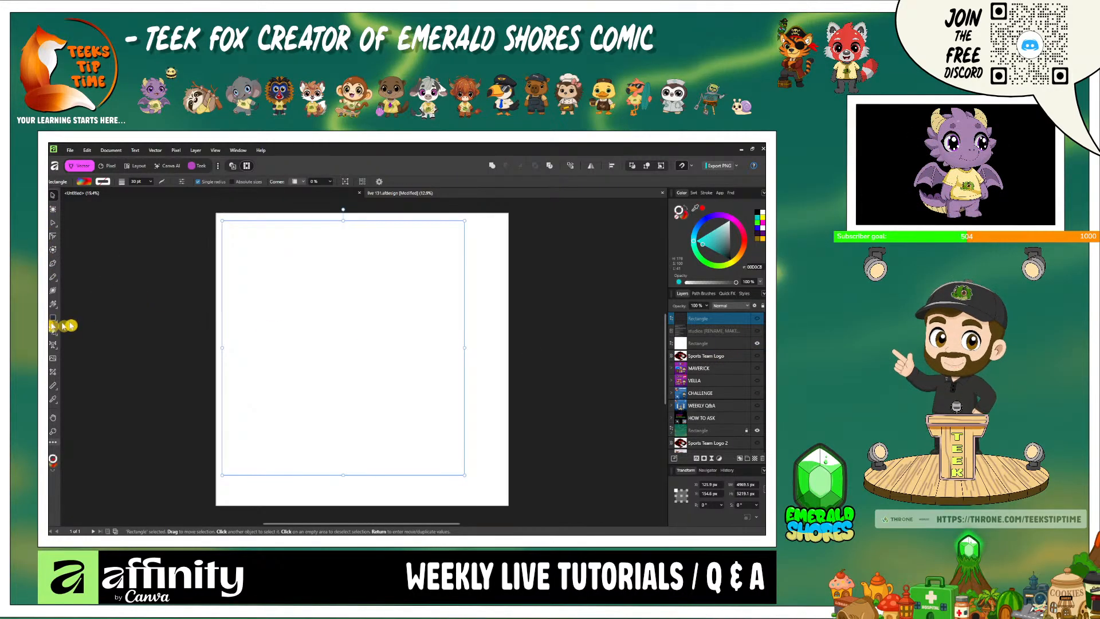
{"action": "left_click", "coordinate": [54, 317]}
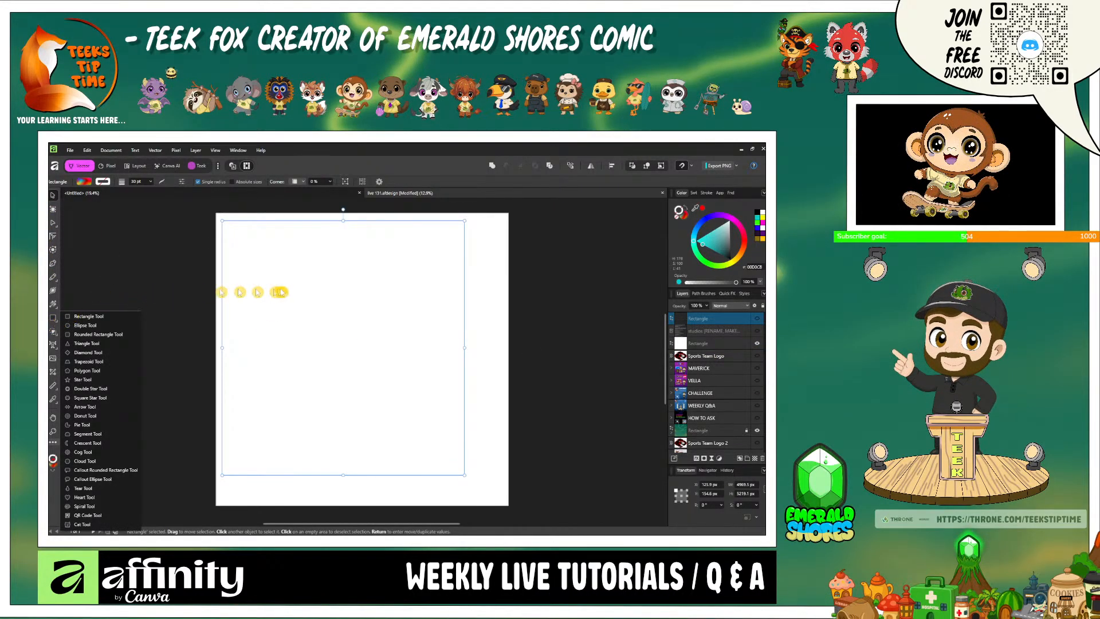
{"action": "mouse_move", "coordinate": [278, 276]}
{"action": "left_mouse_down"}
{"action": "mouse_move", "coordinate": [327, 320]}
{"action": "mouse_move", "coordinate": [273, 247]}
{"action": "mouse_move", "coordinate": [284, 290]}
{"action": "left_mouse_up"}
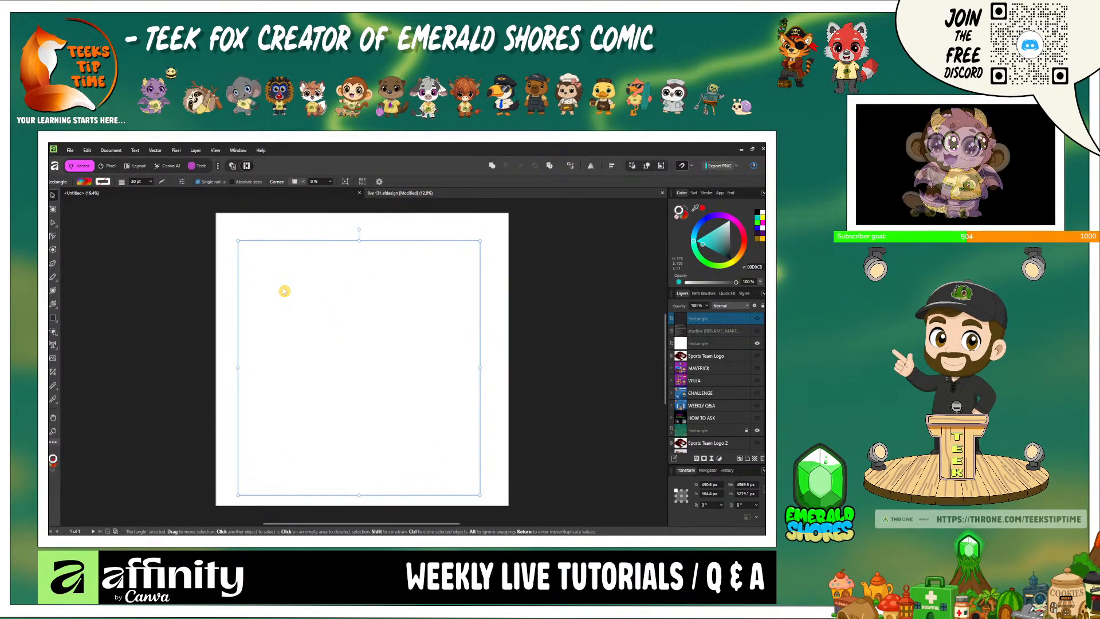
{"action": "left_click_drag", "start_coordinate": [197, 257], "coordinate": [332, 374]}
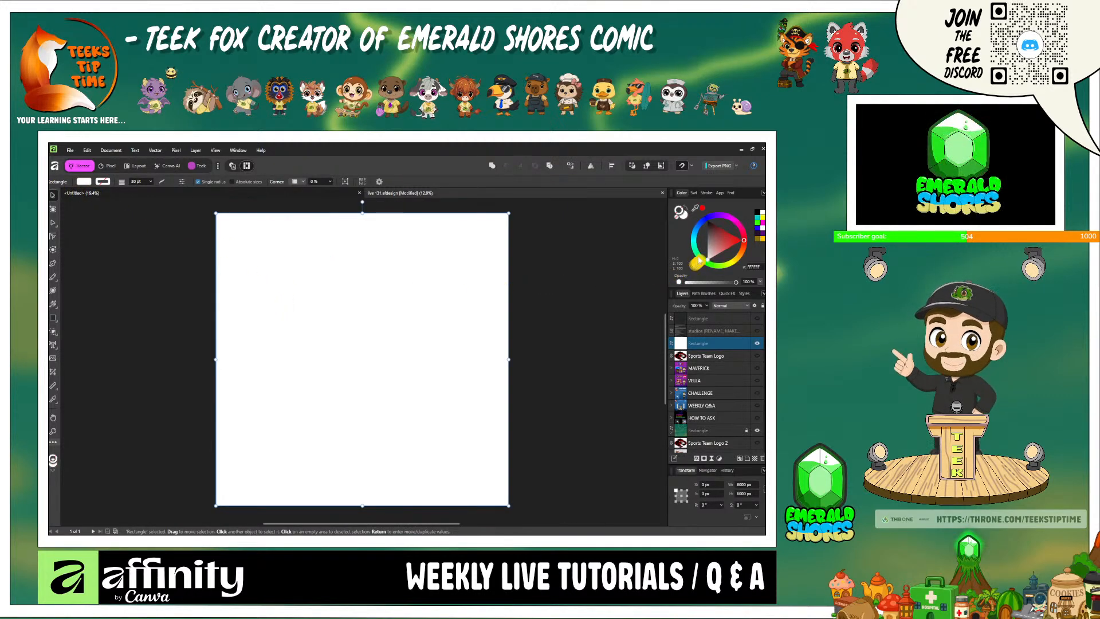
{"action": "left_click_drag", "start_coordinate": [719, 243], "coordinate": [742, 240]}
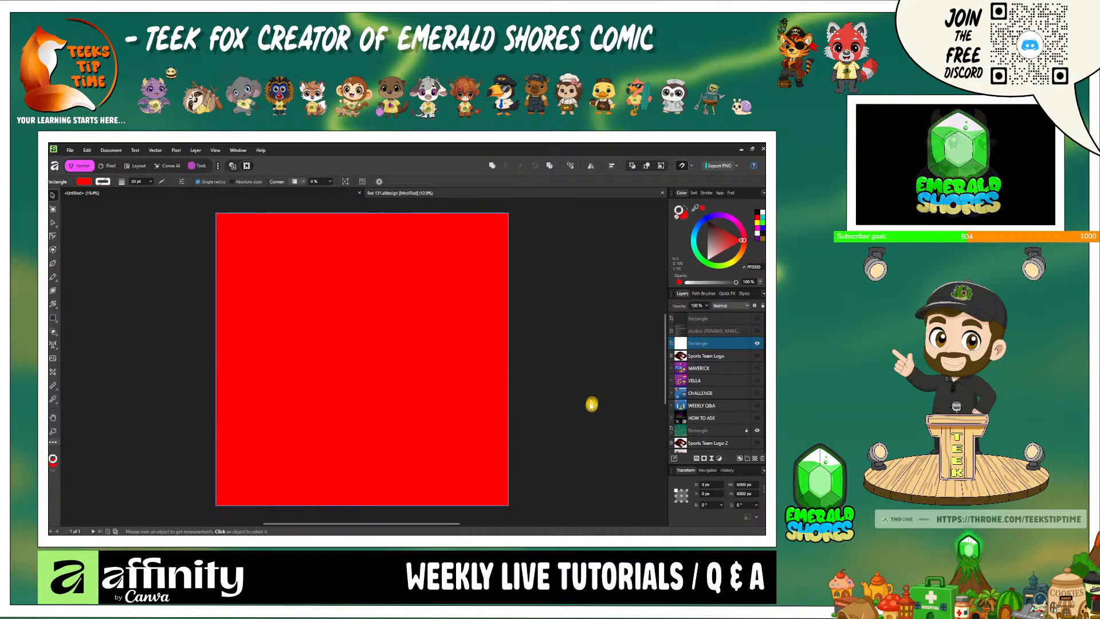
{"action": "key", "text": "ctrl+z"}
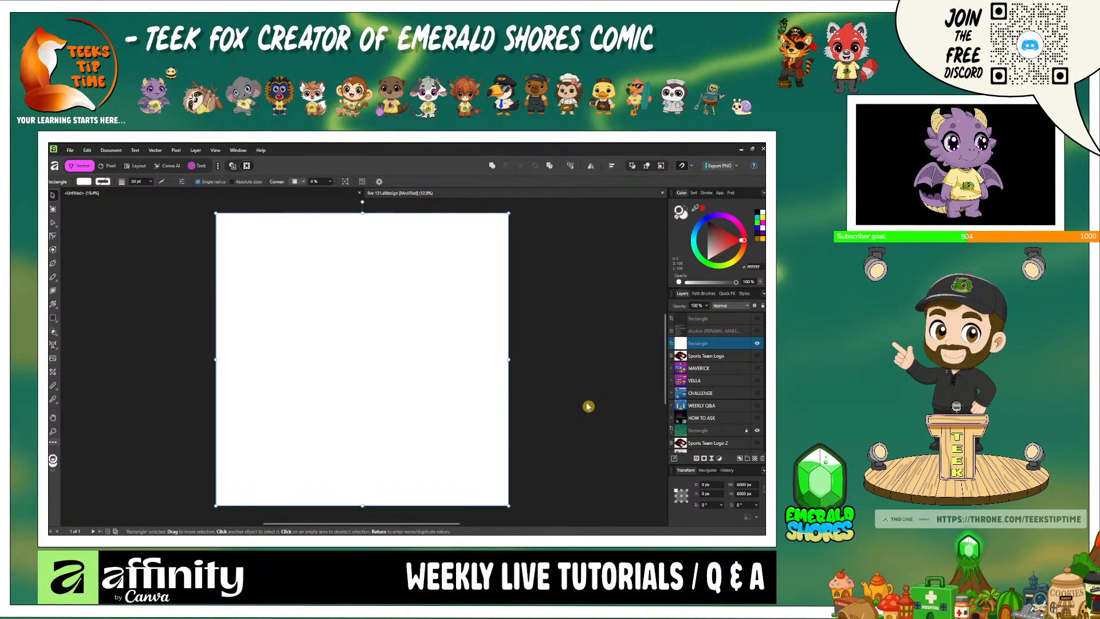
{"action": "left_click", "coordinate": [712, 323]}
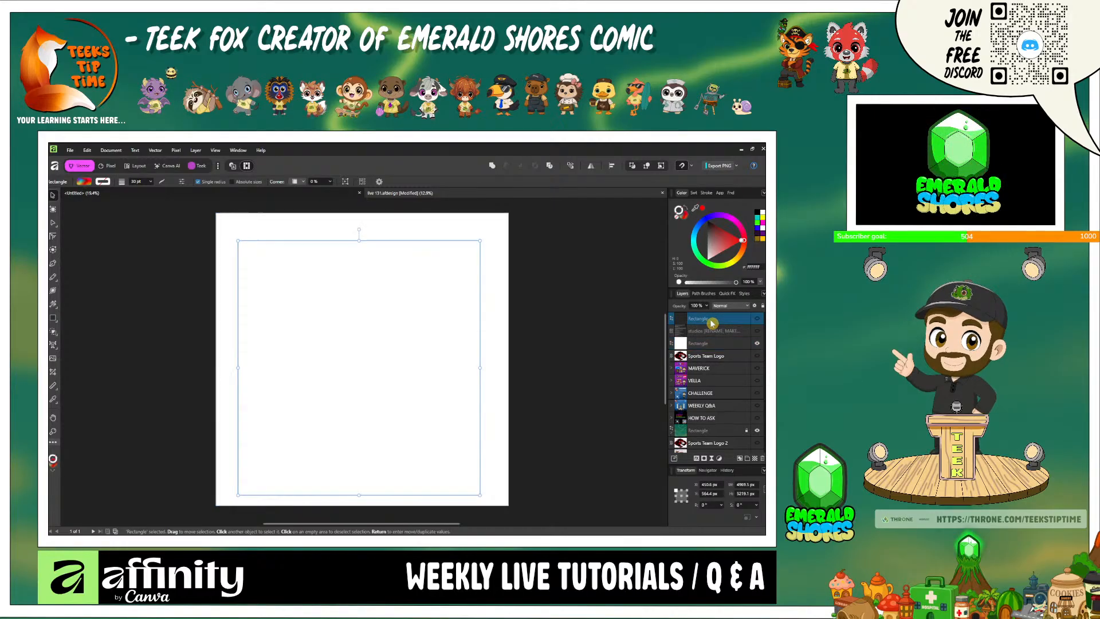
{"action": "left_click", "coordinate": [756, 321]}
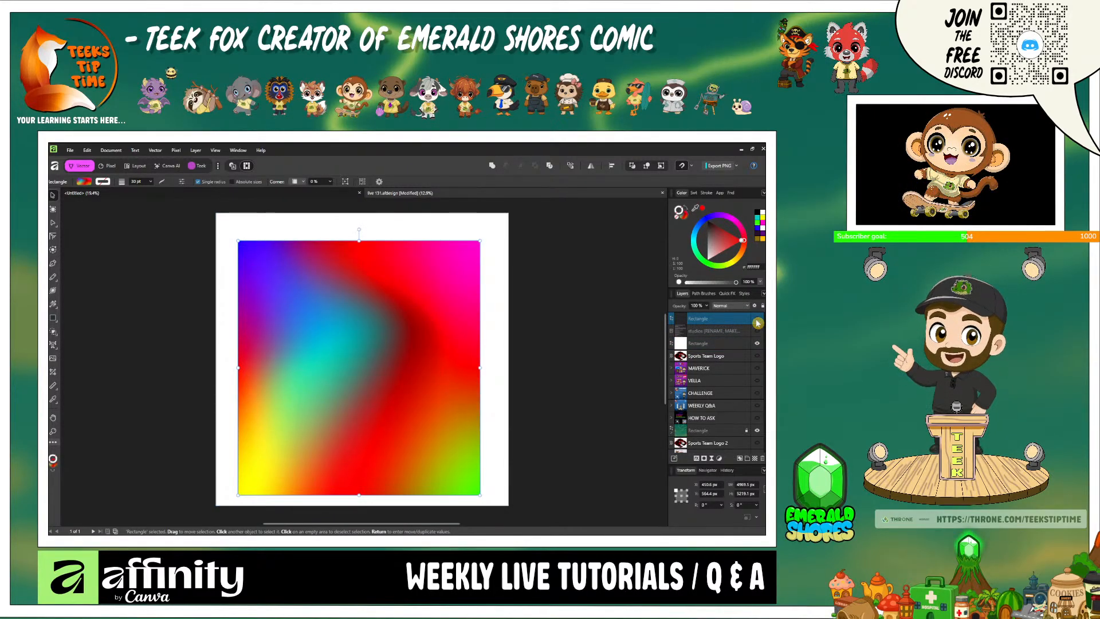
{"action": "left_click", "coordinate": [756, 322]}
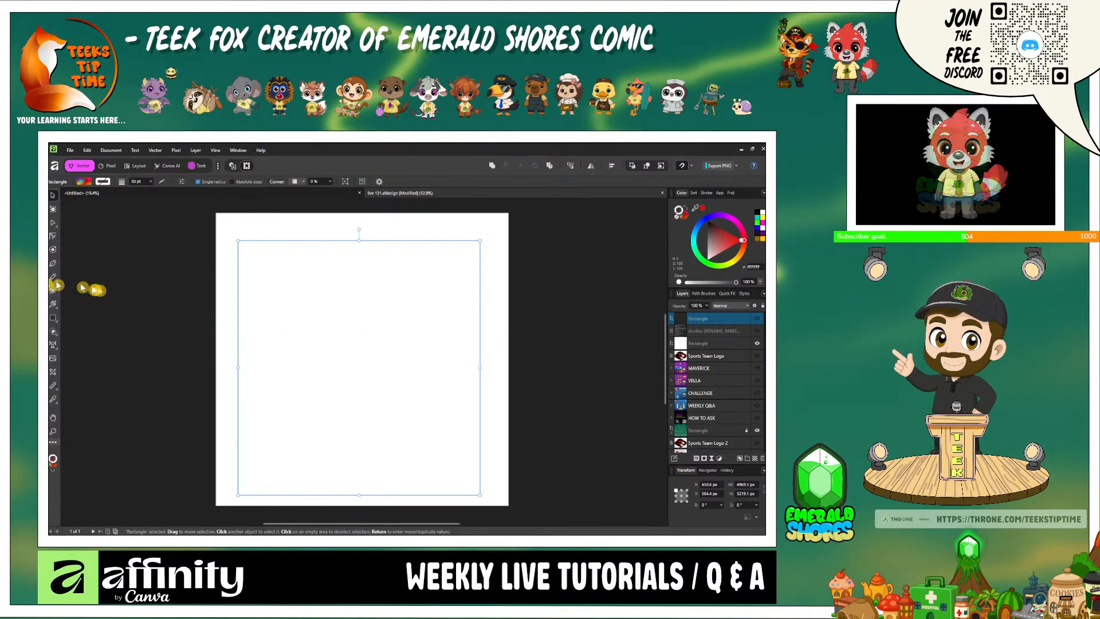
- Draw a red rectangle about 2490 px by 2118 px on the white background and move it slightly up and left
{"action": "left_click", "coordinate": [52, 320]}
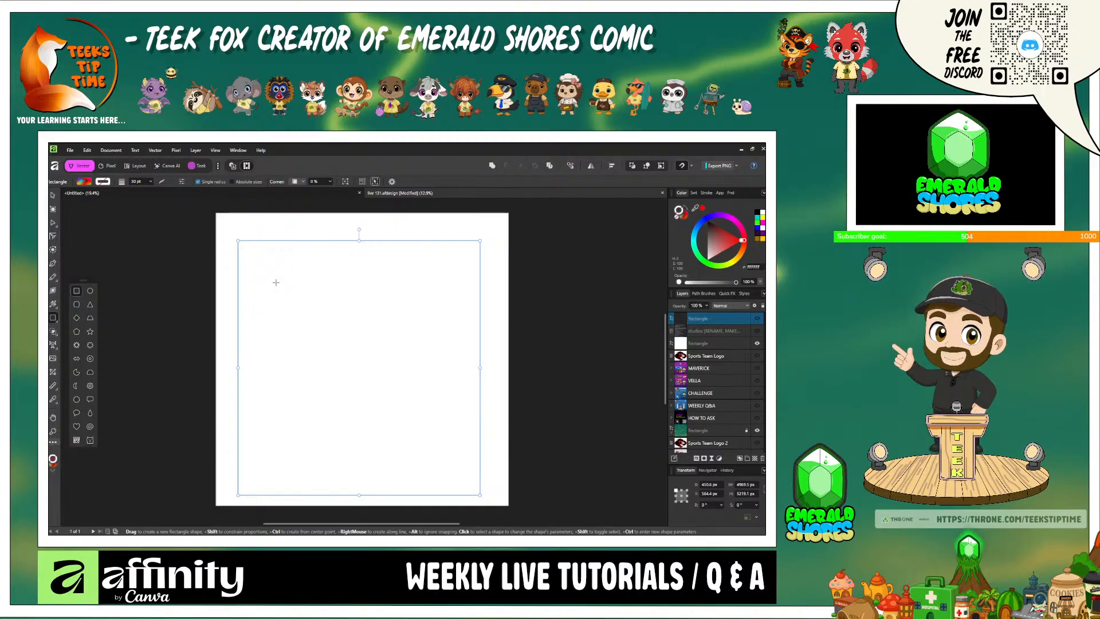
{"action": "left_click_drag", "start_coordinate": [276, 282], "coordinate": [397, 386]}
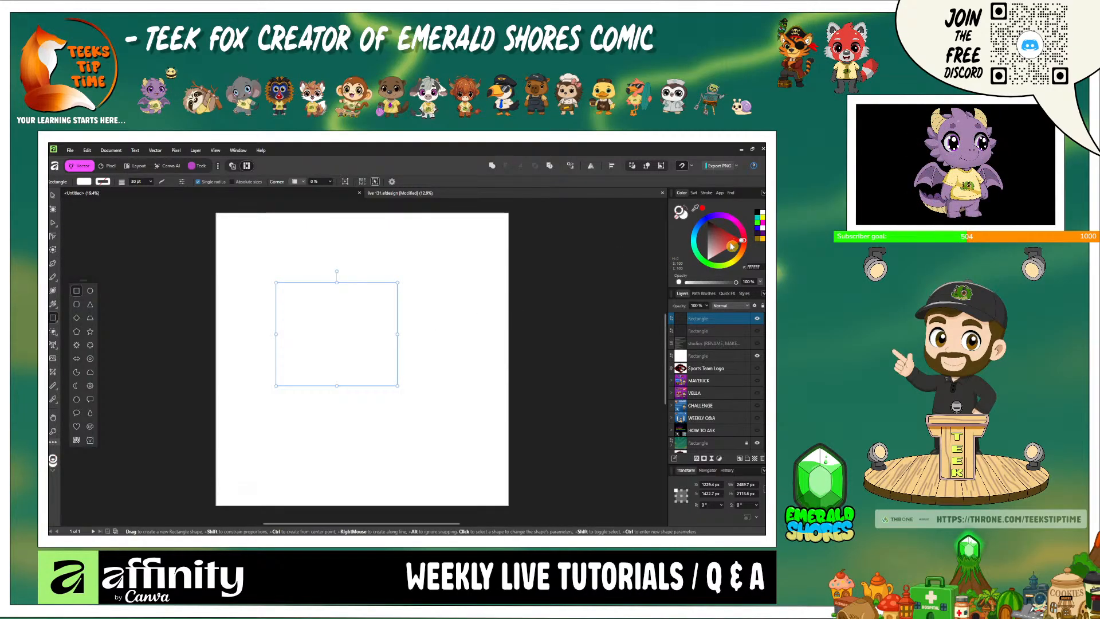
{"action": "left_click_drag", "start_coordinate": [726, 248], "coordinate": [754, 249]}
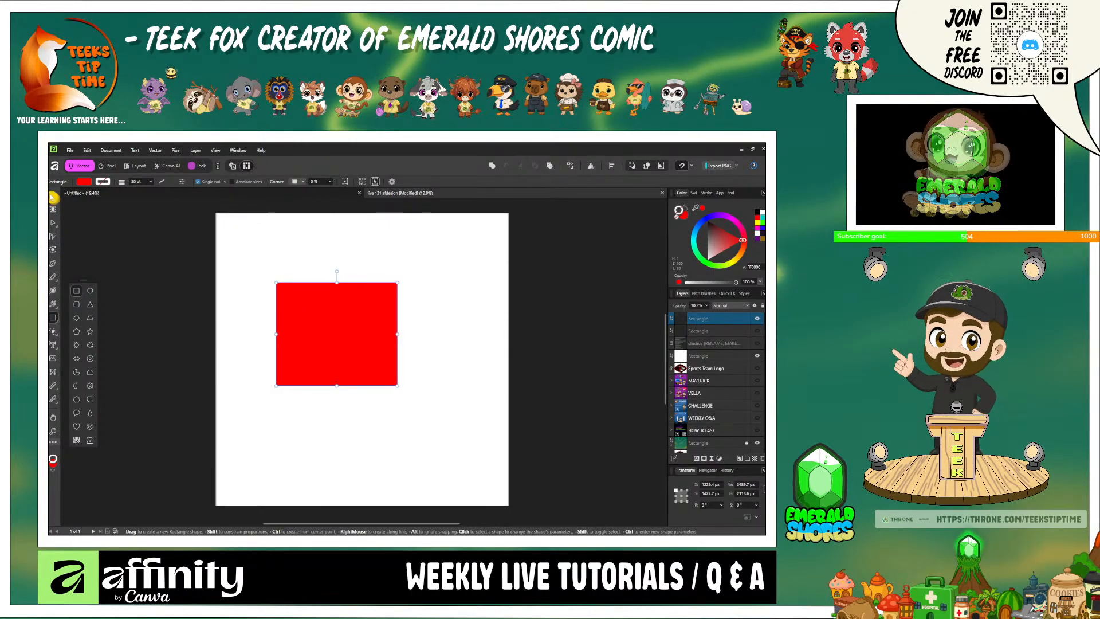
{"action": "left_click", "coordinate": [53, 196]}
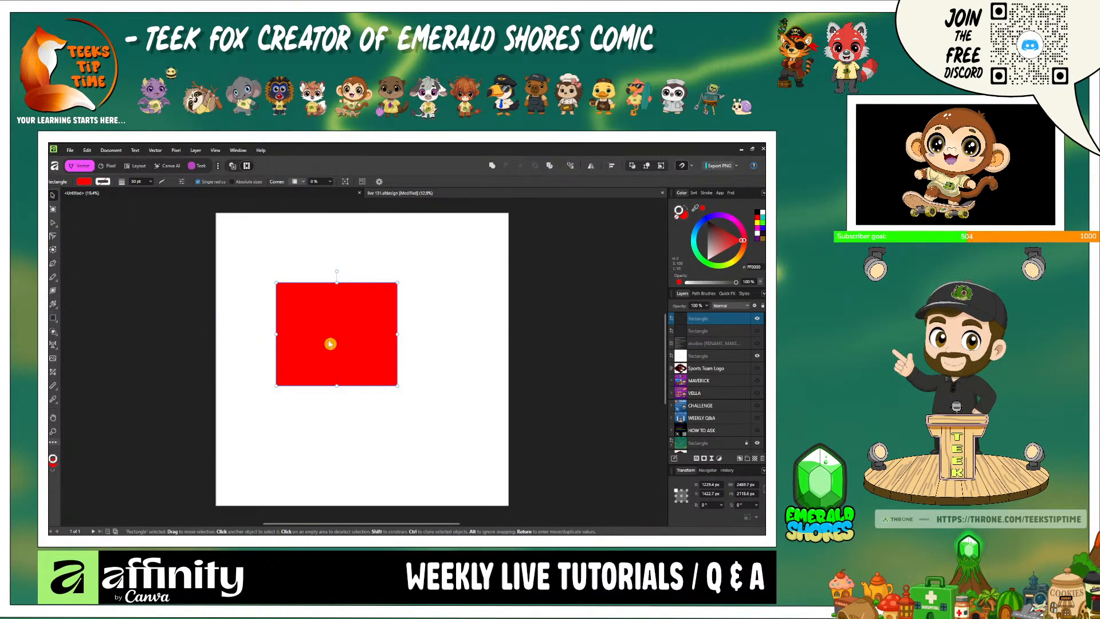
{"action": "left_click_drag", "start_coordinate": [346, 344], "coordinate": [329, 323]}
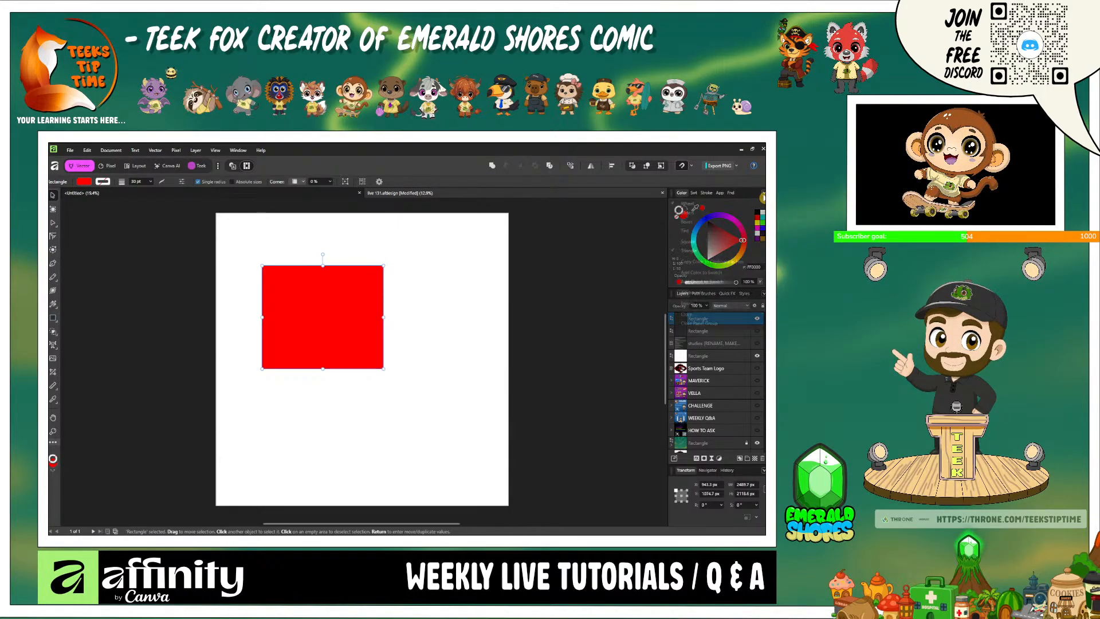
- Turn on the Advanced colour options to show tints, shades and colour harmonies, and recolour the red rectangle blue
{"action": "left_click", "coordinate": [762, 194]}
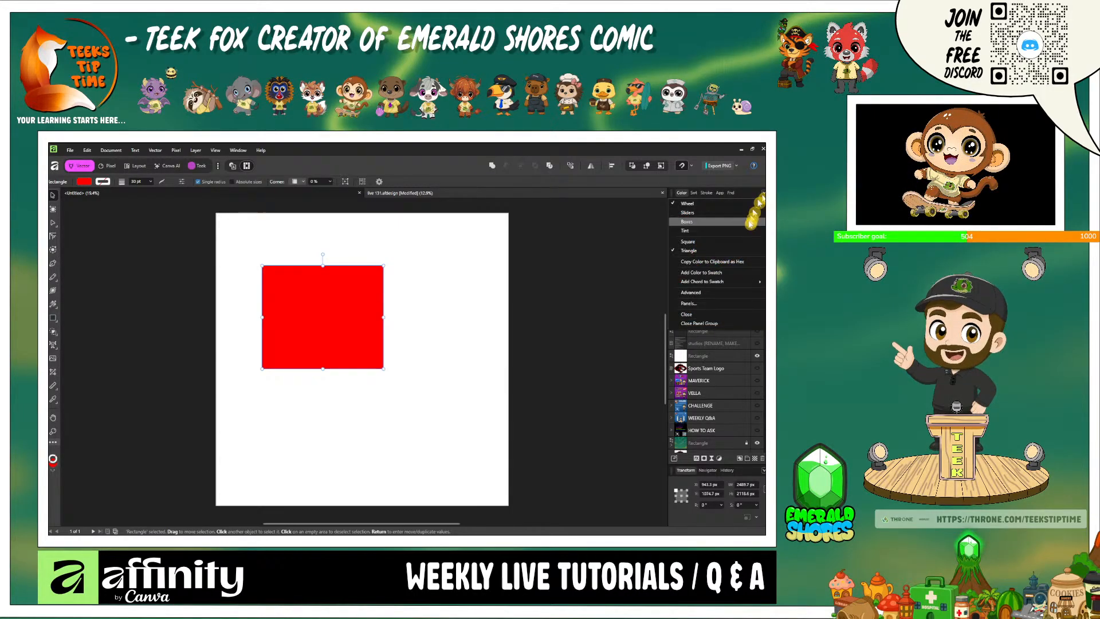
{"action": "left_click", "coordinate": [743, 295]}
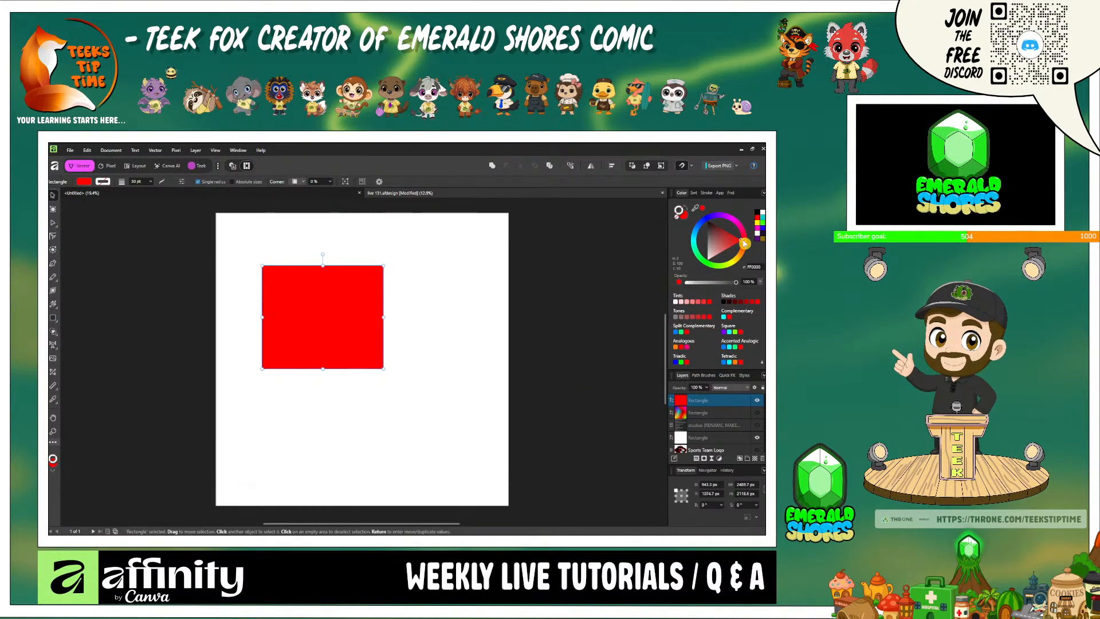
{"action": "left_click_drag", "start_coordinate": [746, 243], "coordinate": [711, 217]}
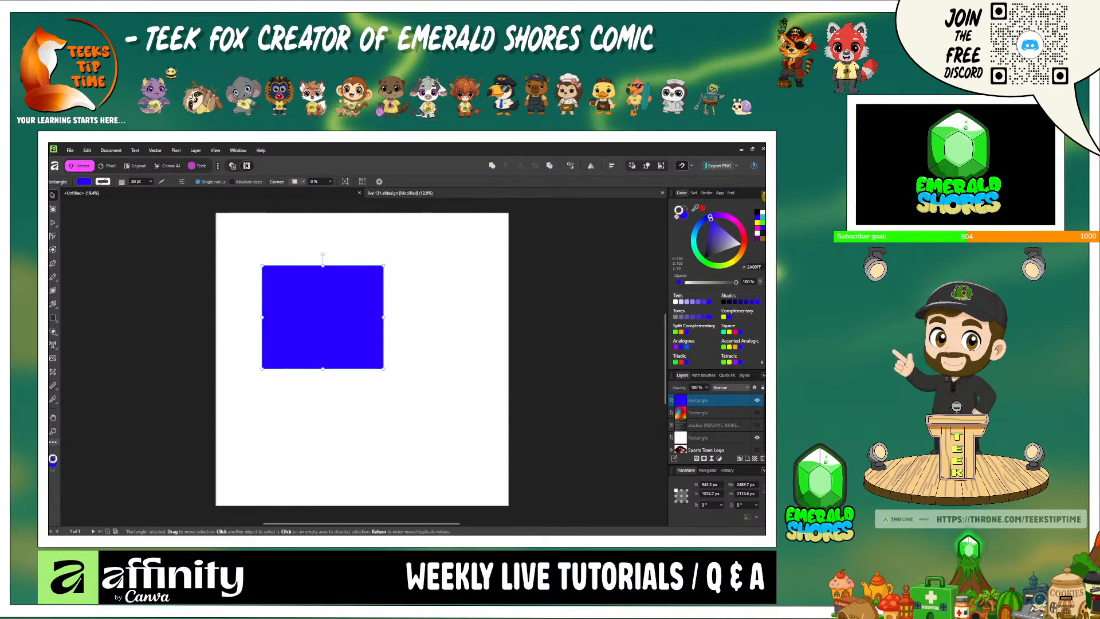
- Turn off the Advanced colour options and reveal the topic list by hiding the blue and white rectangles
{"action": "left_click", "coordinate": [763, 193]}
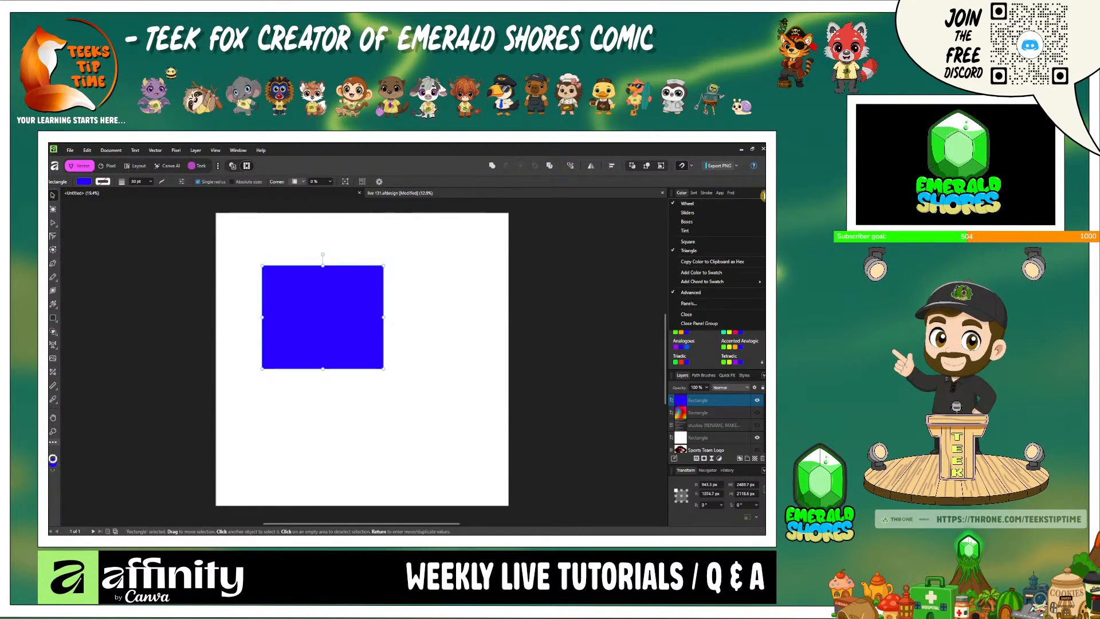
{"action": "left_click", "coordinate": [709, 294]}
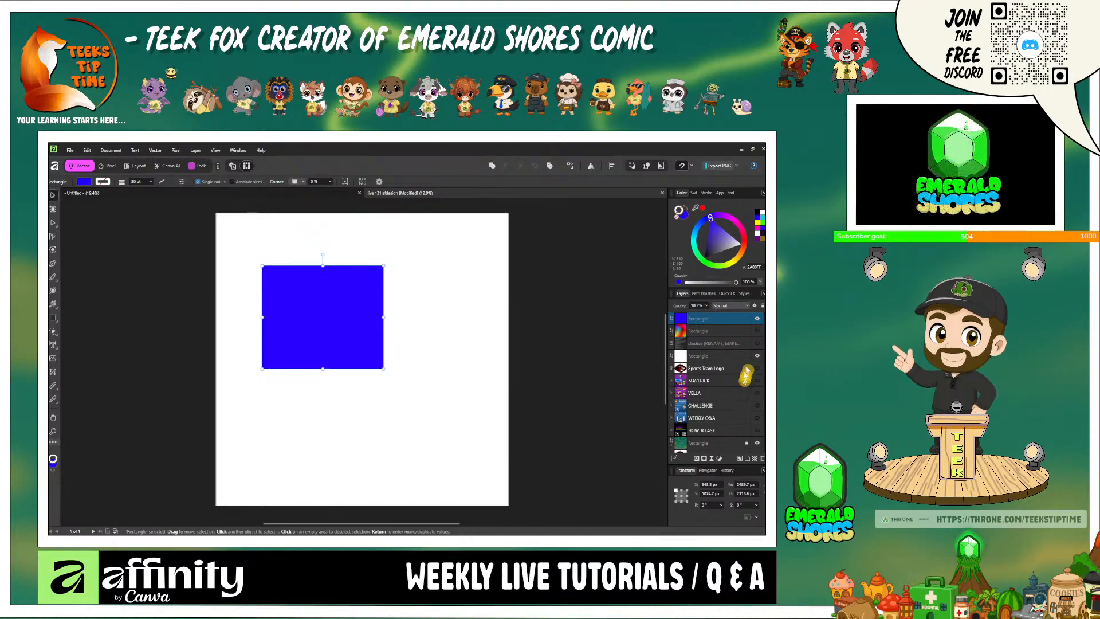
{"action": "left_click", "coordinate": [756, 320]}
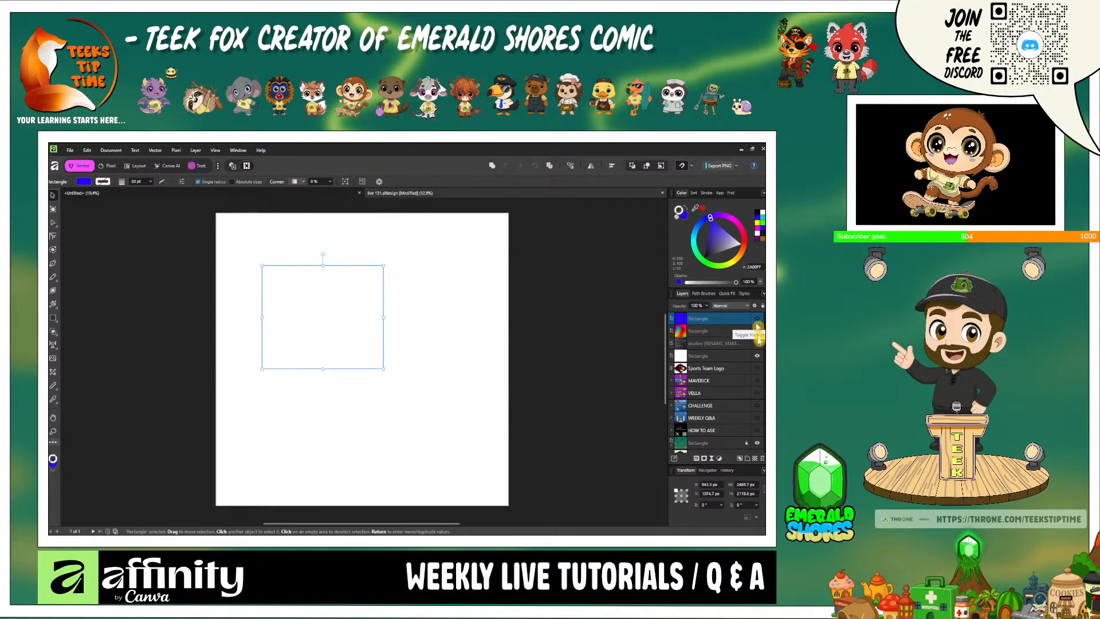
{"action": "left_click", "coordinate": [756, 359]}
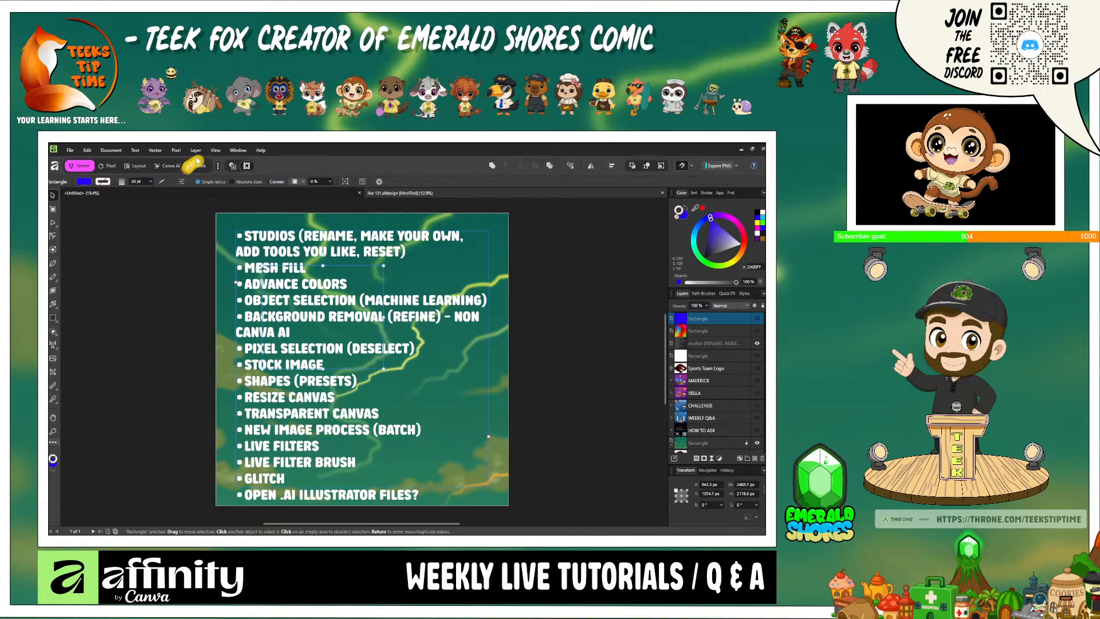
- Switch to the Pixel studio and search the Pixabay stock library for "person" images
{"action": "left_click", "coordinate": [113, 168]}
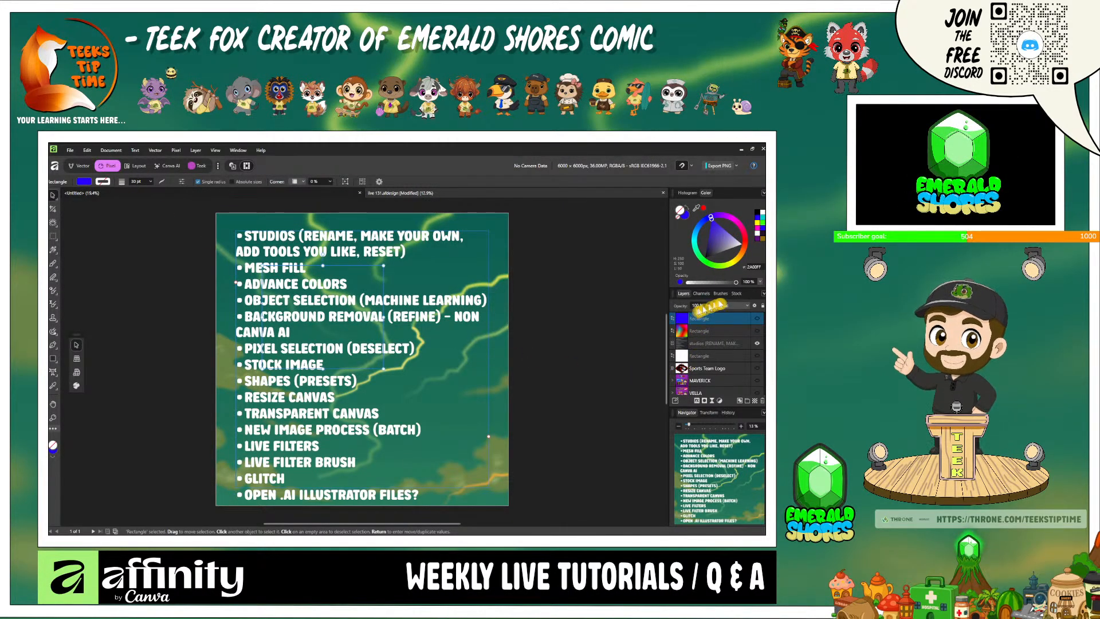
{"action": "left_click", "coordinate": [736, 294]}
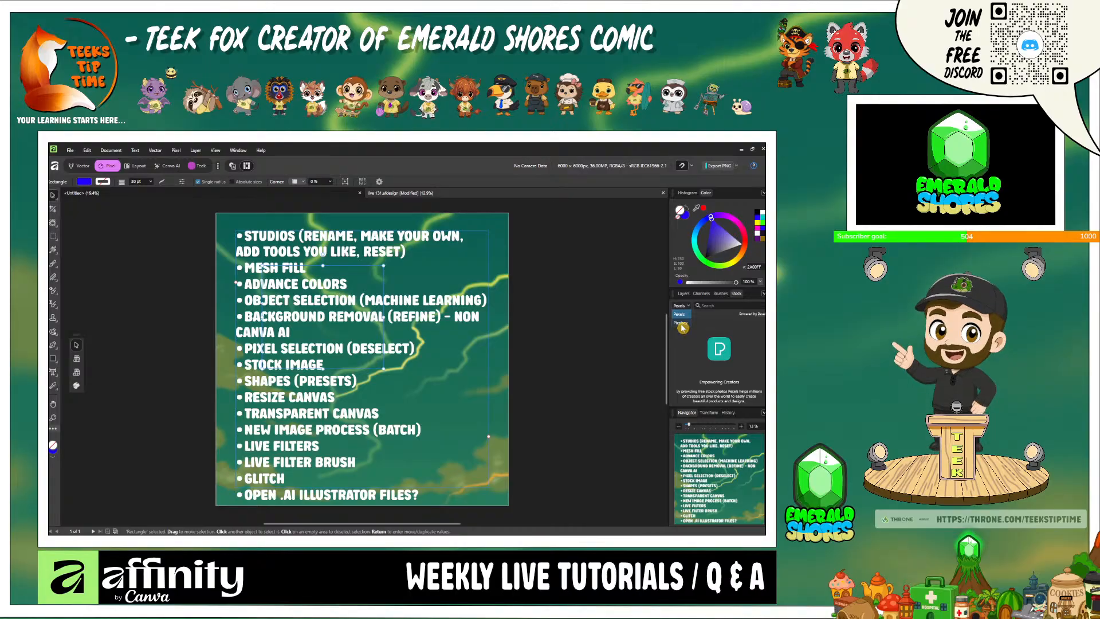
{"action": "left_click", "coordinate": [681, 323]}
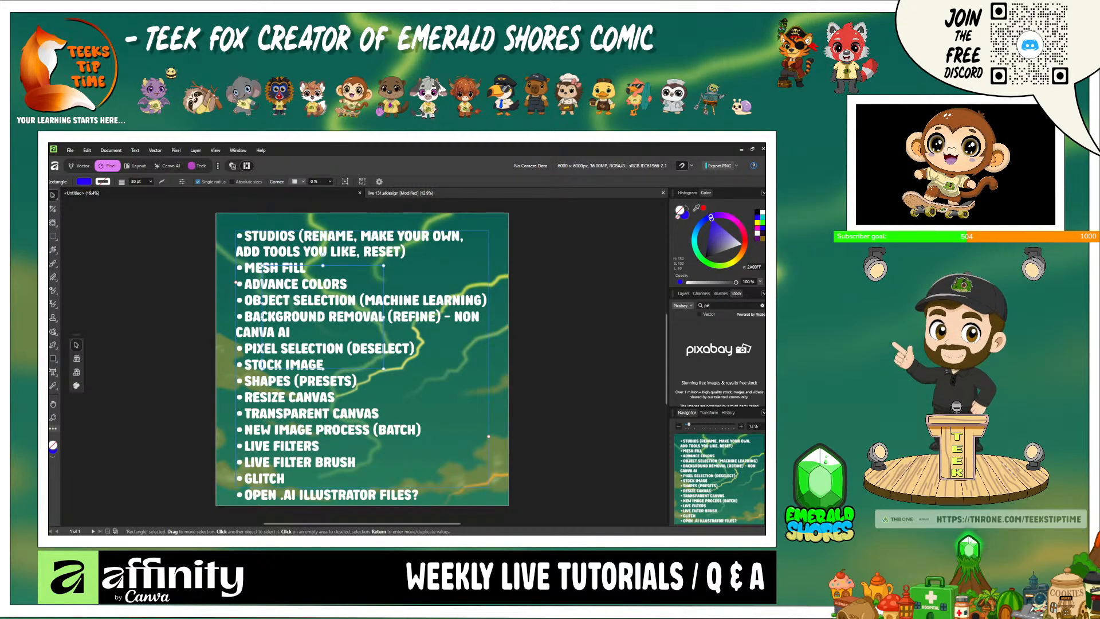
{"action": "type", "text": "rson"}
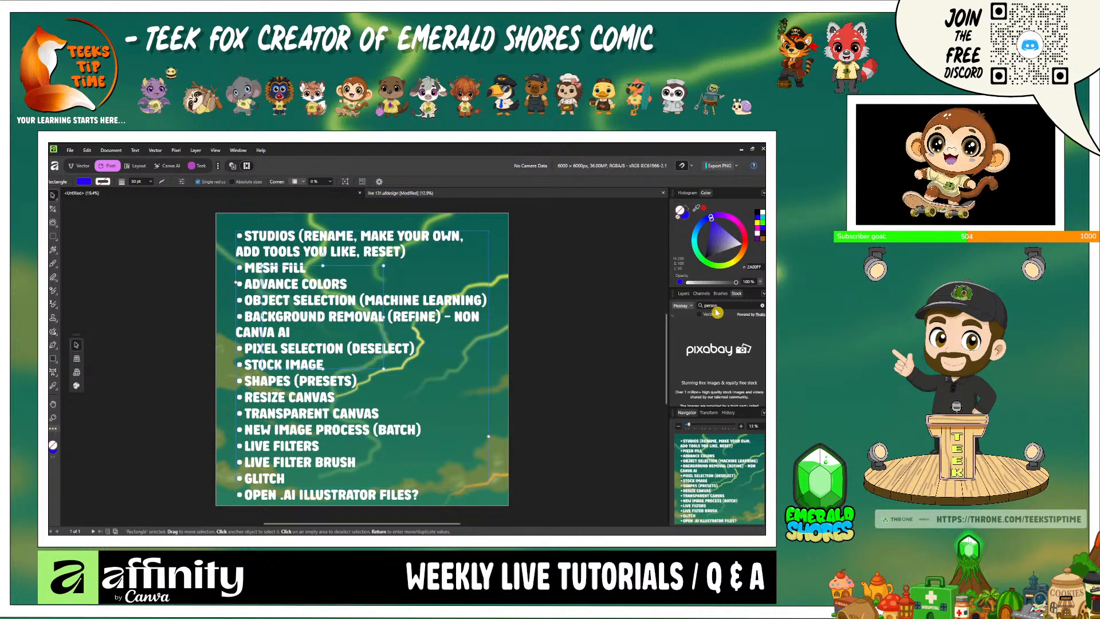
{"action": "scroll", "coordinate": [712, 331], "scroll_direction": "down", "scroll_amount": 5}
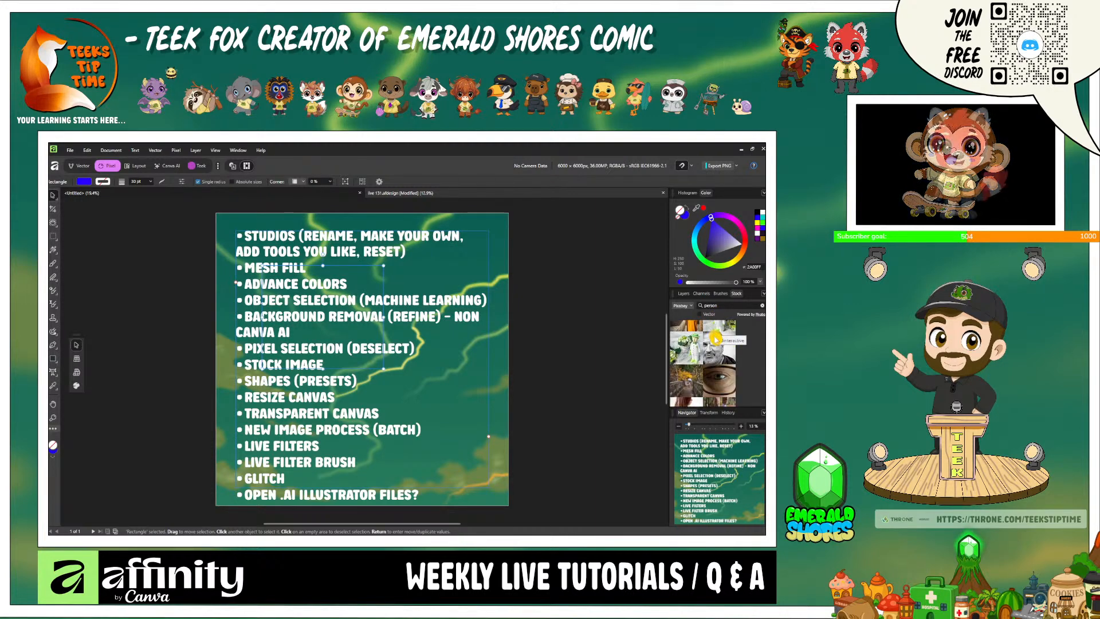
- Place the stock photo of the bearded man from the Pixabay results onto the canvas
{"action": "scroll", "coordinate": [716, 376], "scroll_direction": "down", "scroll_amount": 1}
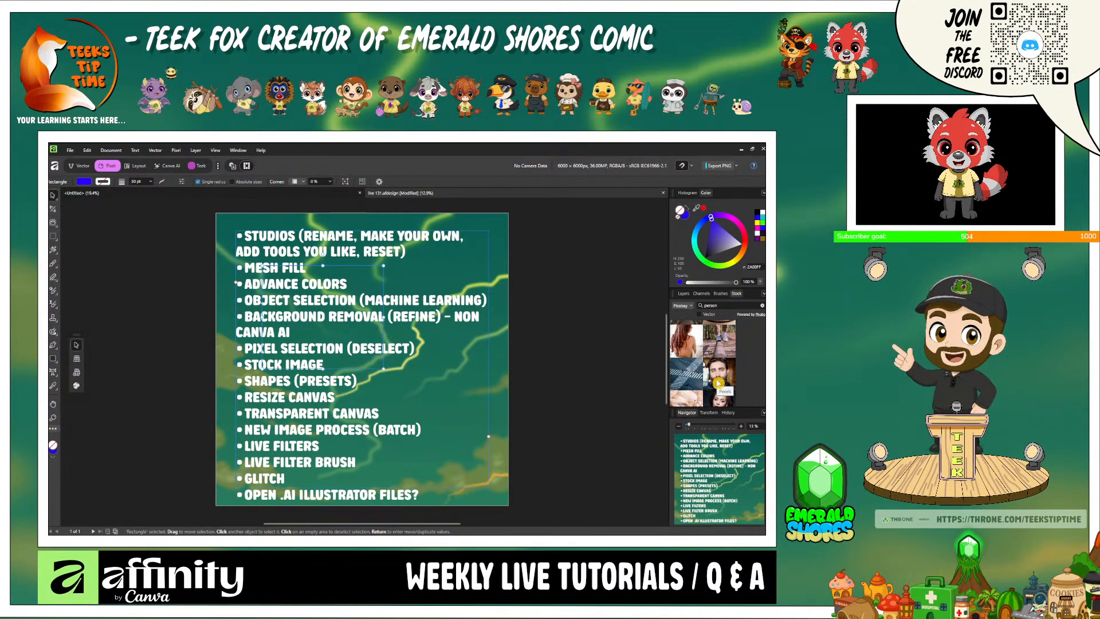
{"action": "left_click_drag", "start_coordinate": [721, 378], "coordinate": [373, 389]}
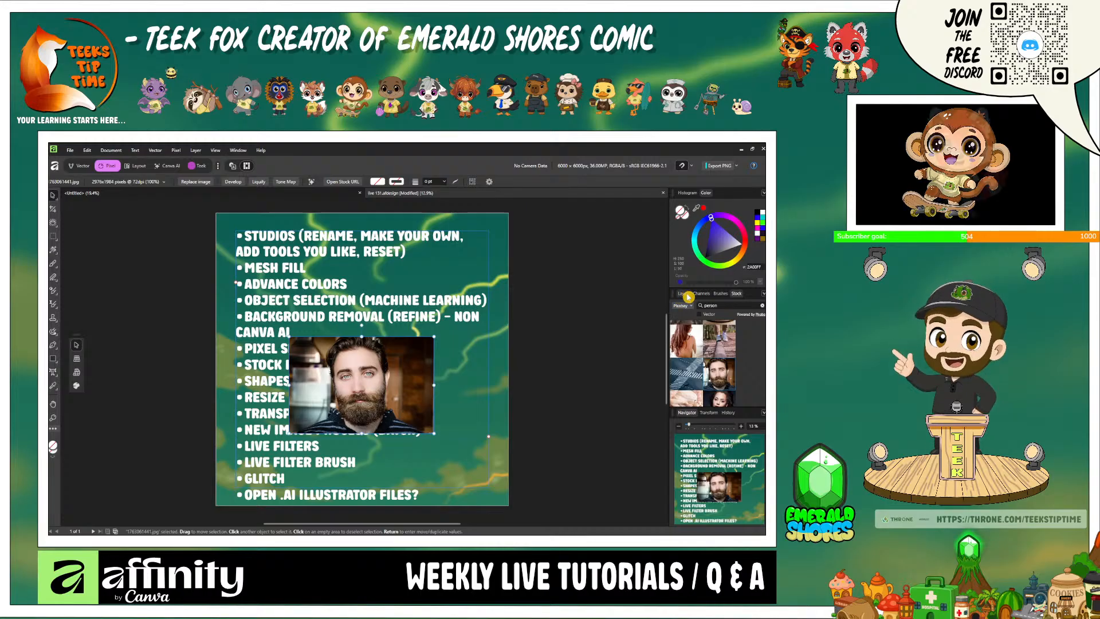
- Hide the topic list text and show the white rectangle as the background behind the photo
{"action": "left_click", "coordinate": [681, 293]}
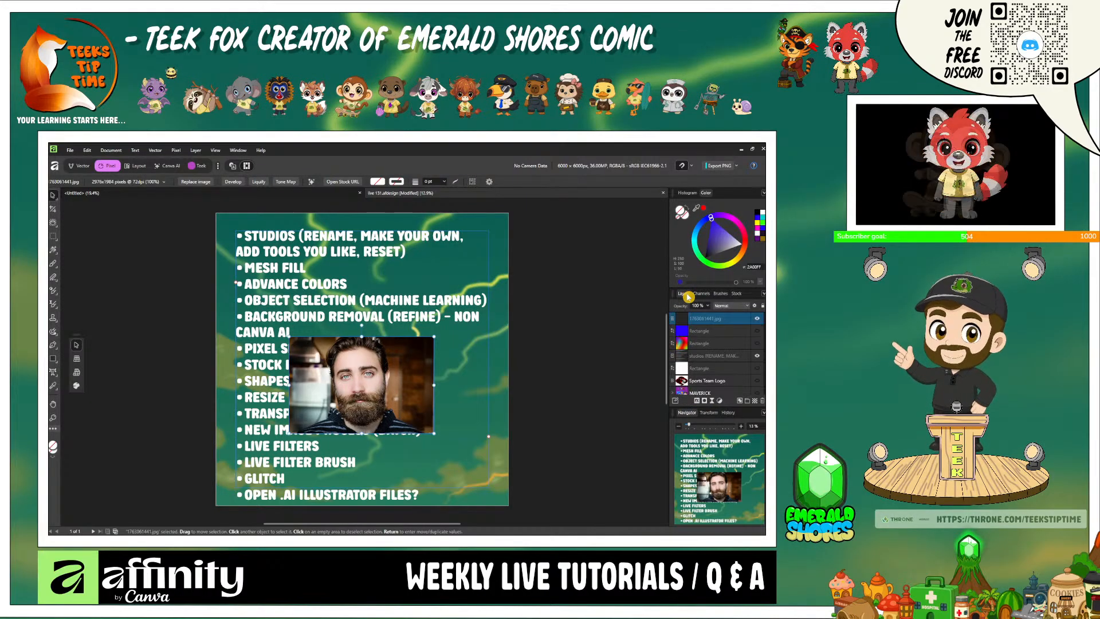
{"action": "left_click", "coordinate": [757, 355]}
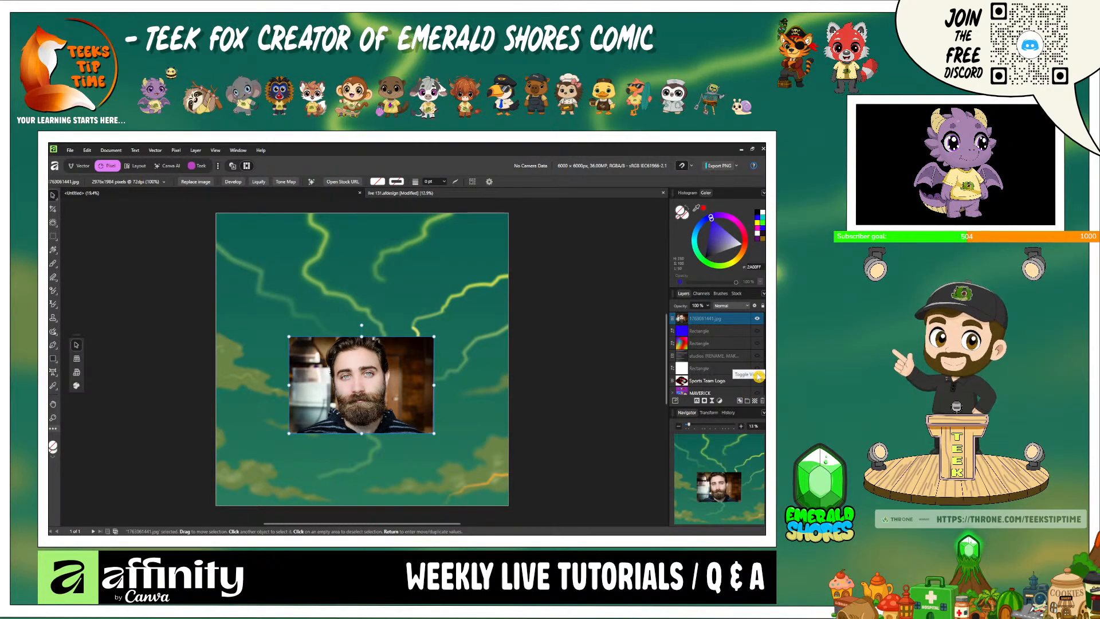
{"action": "left_click", "coordinate": [757, 368]}
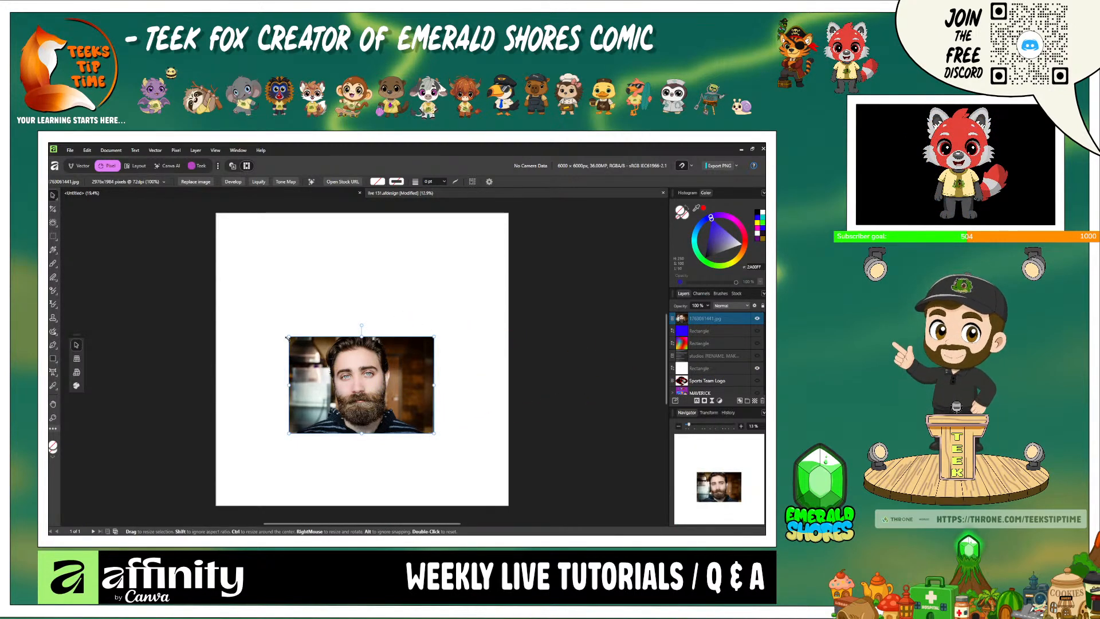
- Enlarge the bearded man photo to slightly wider than the canvas and centre it on the white background
{"action": "left_click_drag", "start_coordinate": [287, 337], "coordinate": [135, 212]}
{"action": "left_click_drag", "start_coordinate": [299, 339], "coordinate": [387, 368]}
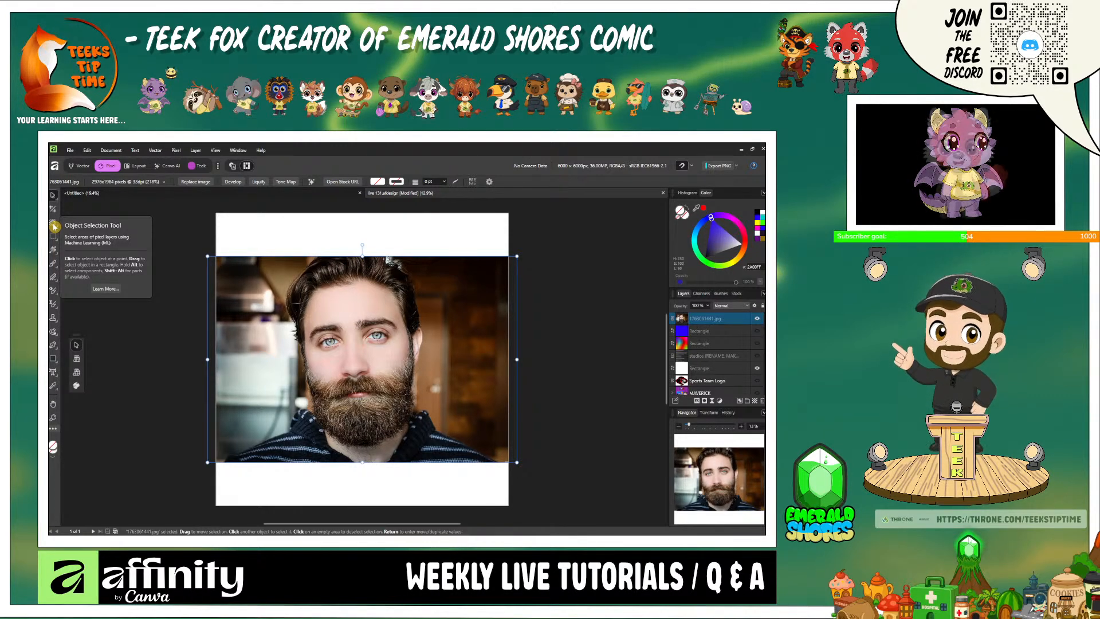
- Enable the Segmentation machine learning model in the settings for use with the Object Selection Tool
{"action": "left_click", "coordinate": [54, 225]}
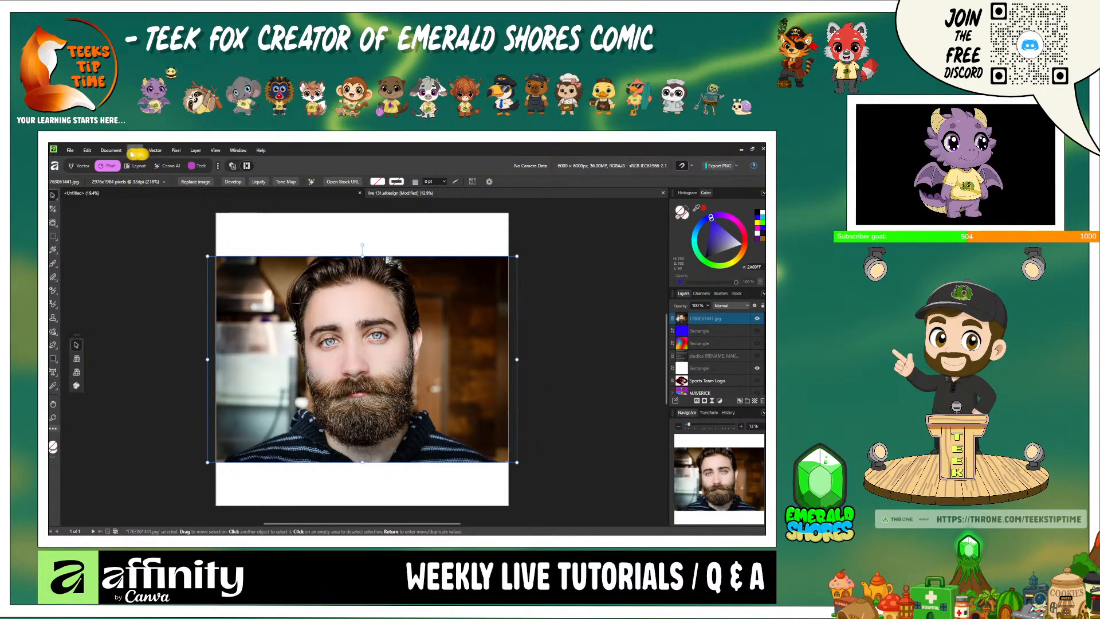
{"action": "left_click", "coordinate": [87, 150]}
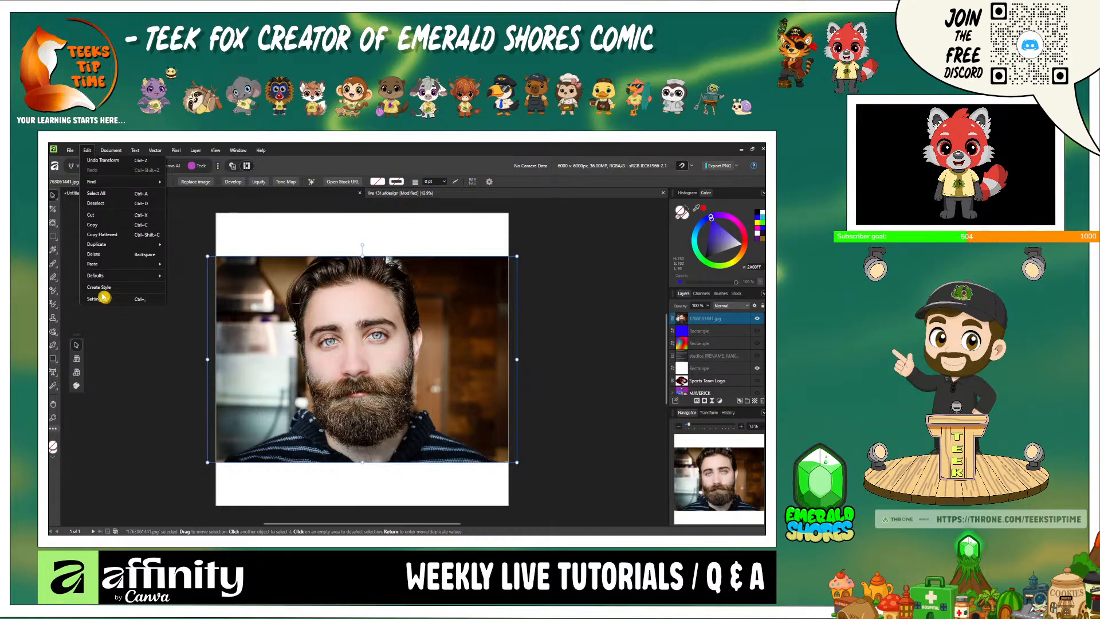
{"action": "left_click", "coordinate": [105, 300]}
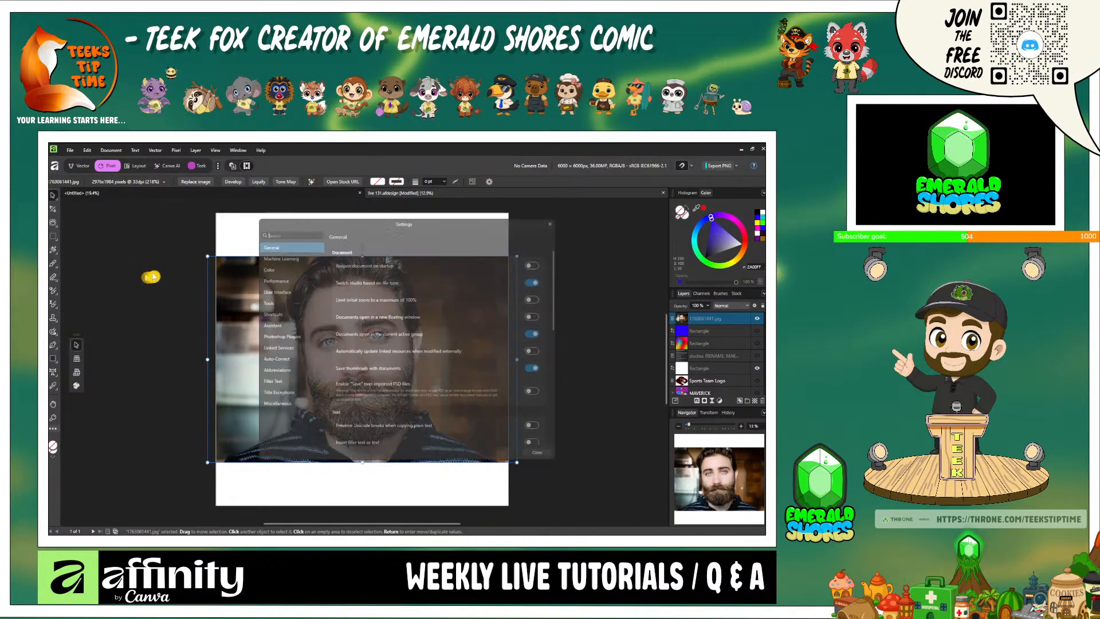
{"action": "left_click", "coordinate": [274, 258]}
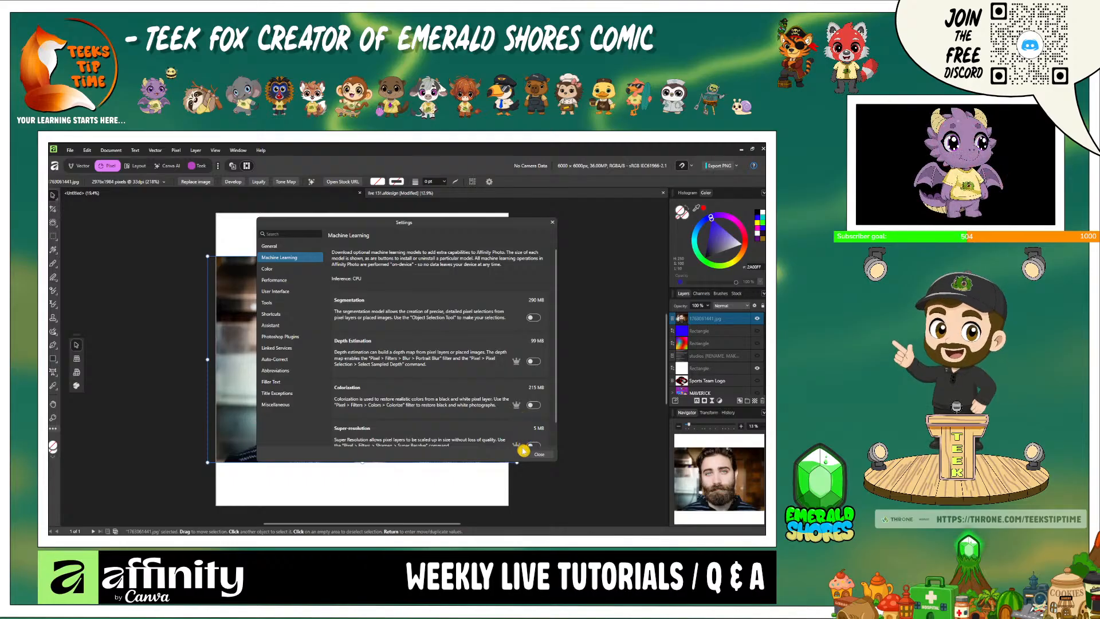
{"action": "left_click", "coordinate": [536, 319]}
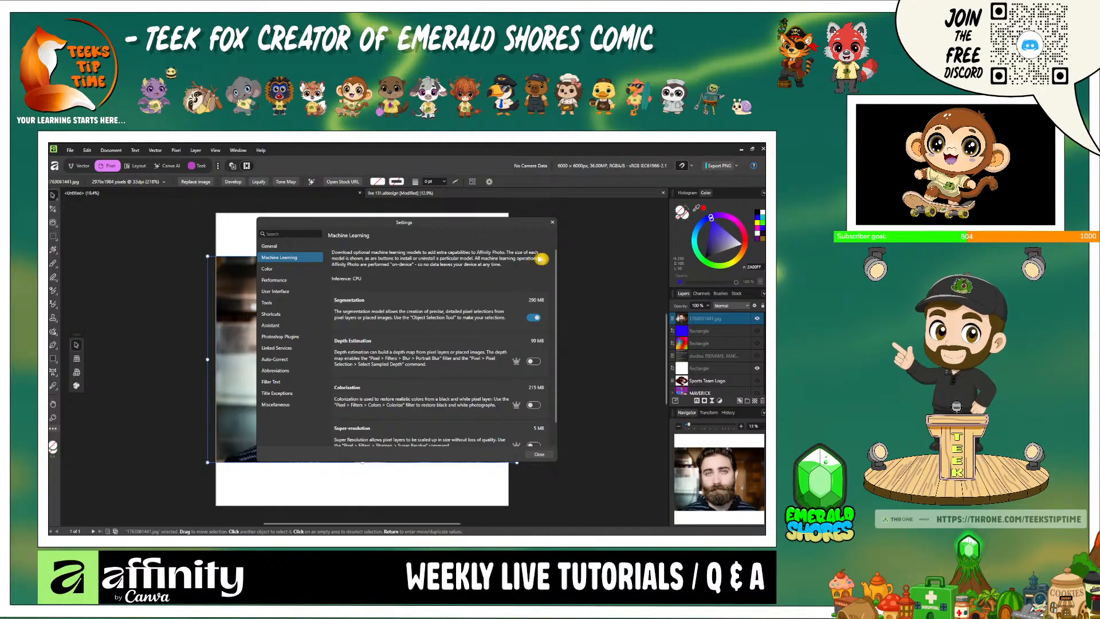
{"action": "left_click", "coordinate": [553, 225]}
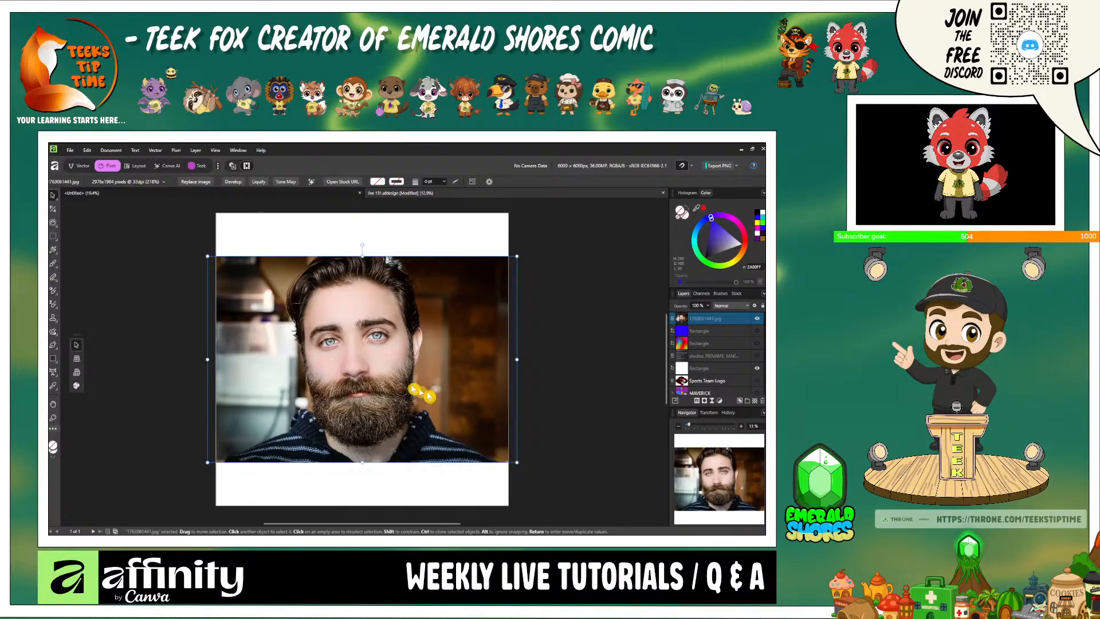
- Select the whole bearded man in the photo layer with the Object Selection Tool
{"action": "double_click", "coordinate": [716, 319]}
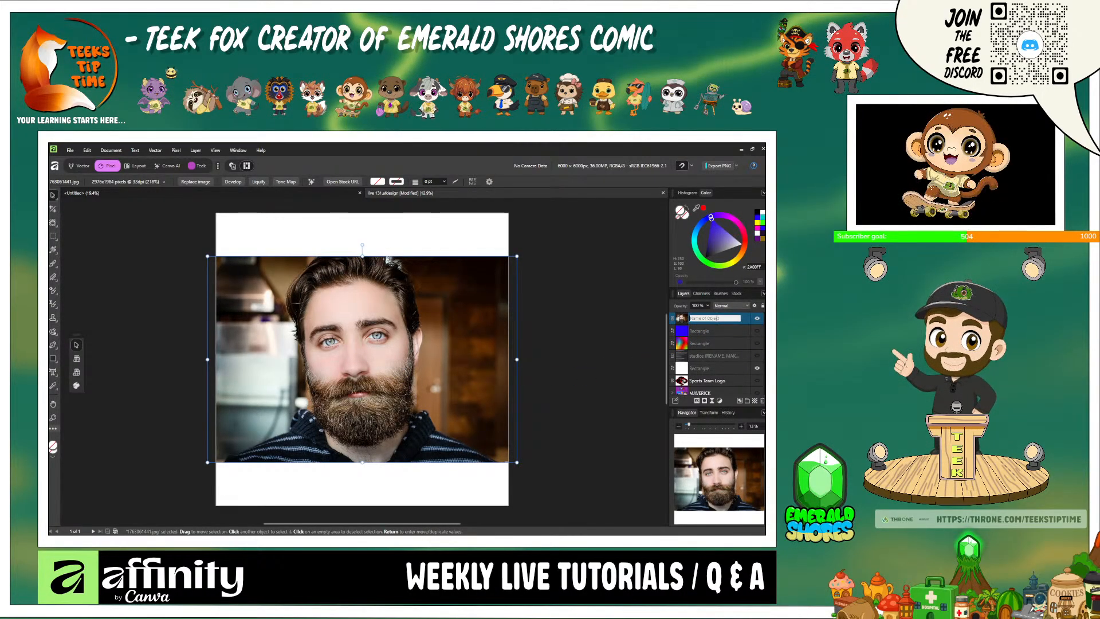
{"action": "left_click", "coordinate": [55, 227]}
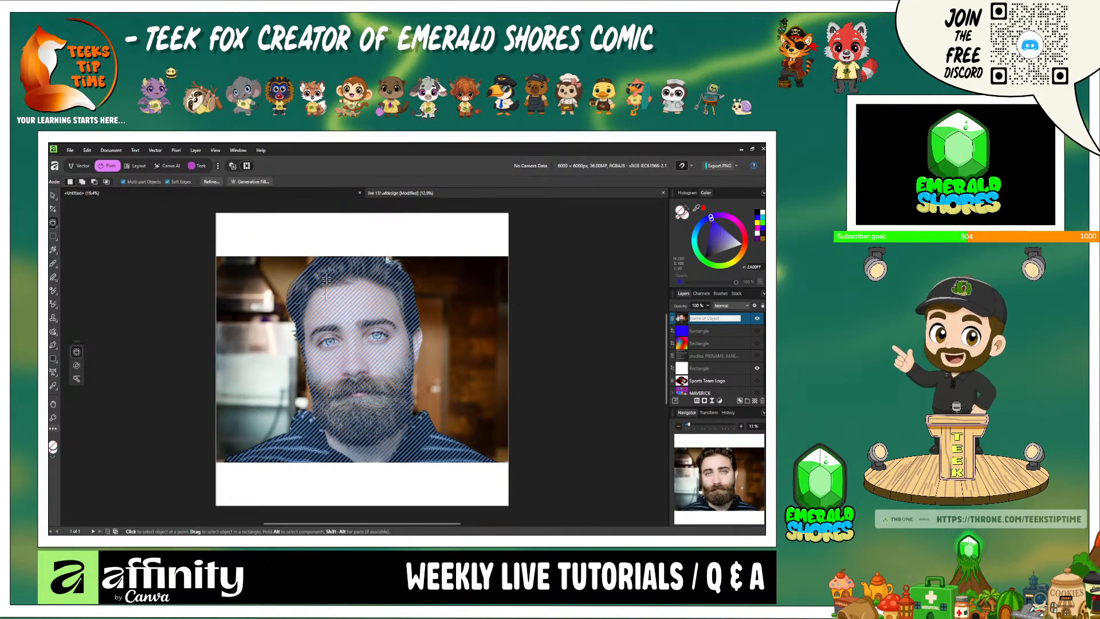
{"action": "left_click", "coordinate": [362, 363]}
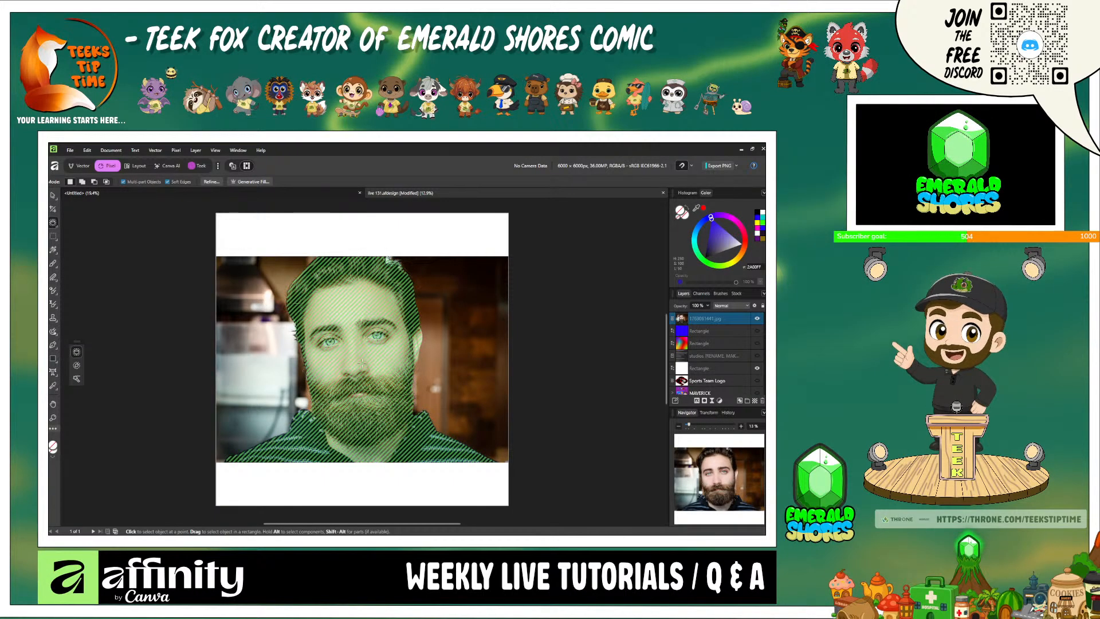
{"action": "left_click", "coordinate": [376, 450]}
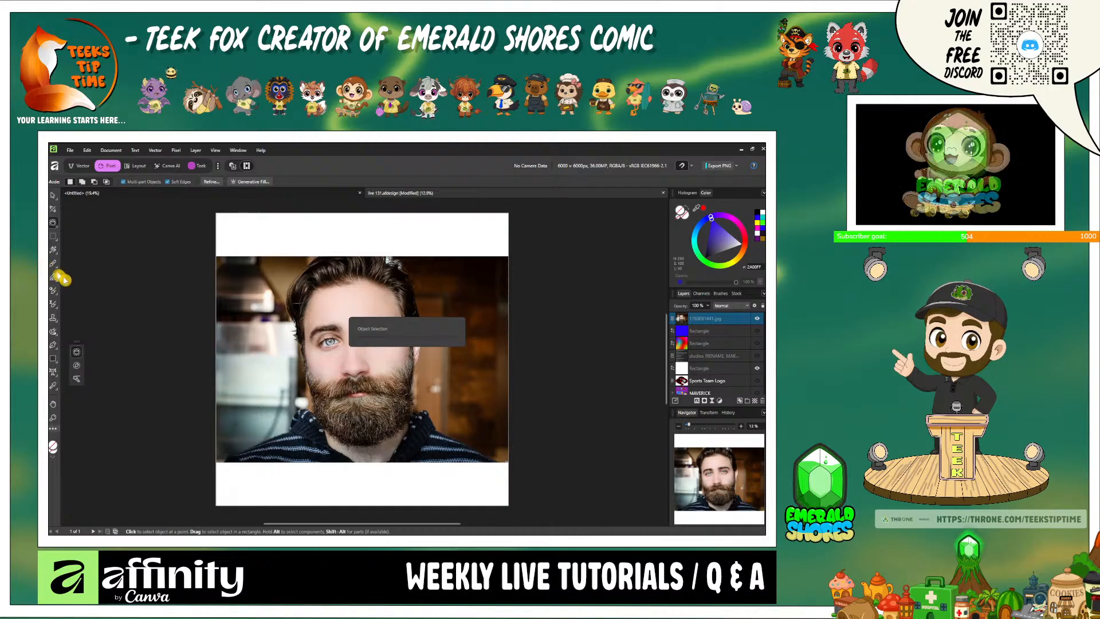
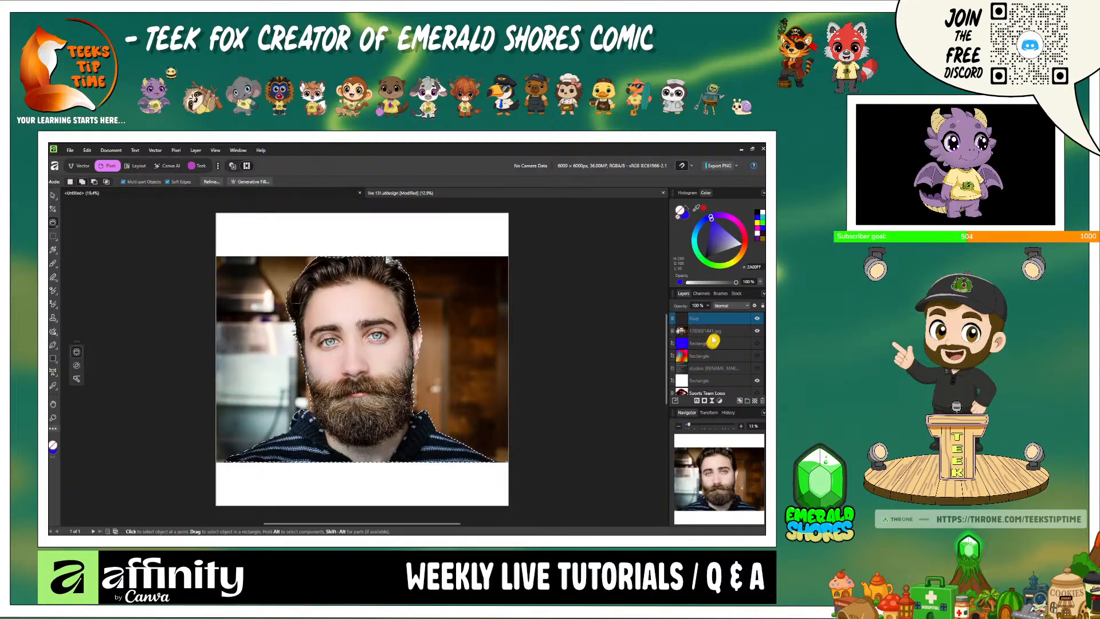
- Hide the original bearded man photo layer, and hide the cut-out Pixel layer above it as well
{"action": "left_click", "coordinate": [745, 332]}
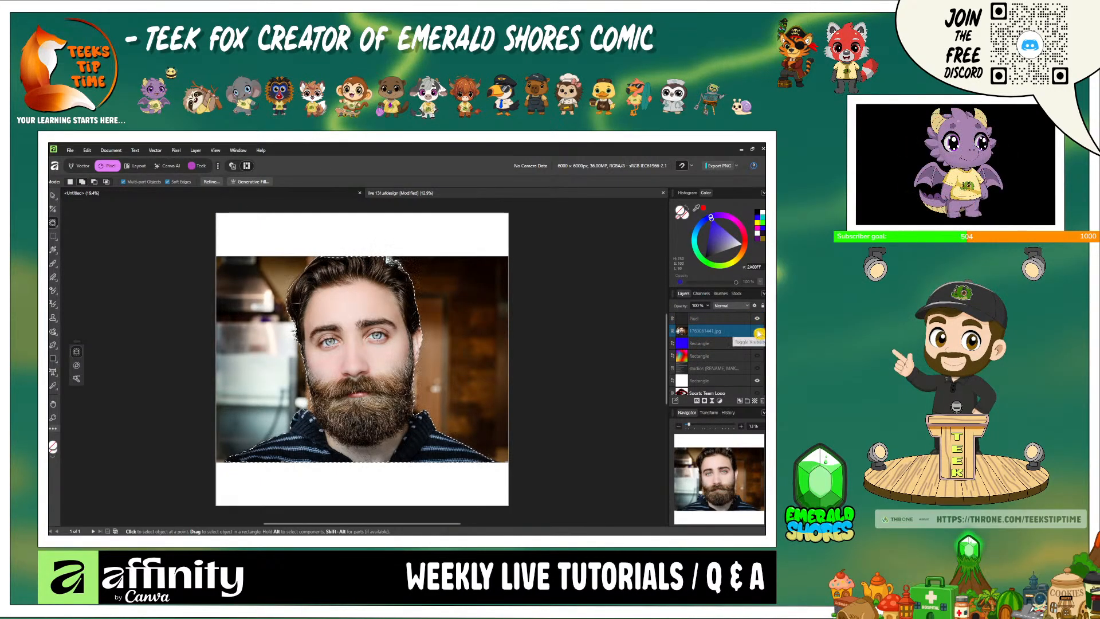
{"action": "key", "text": "Delete"}
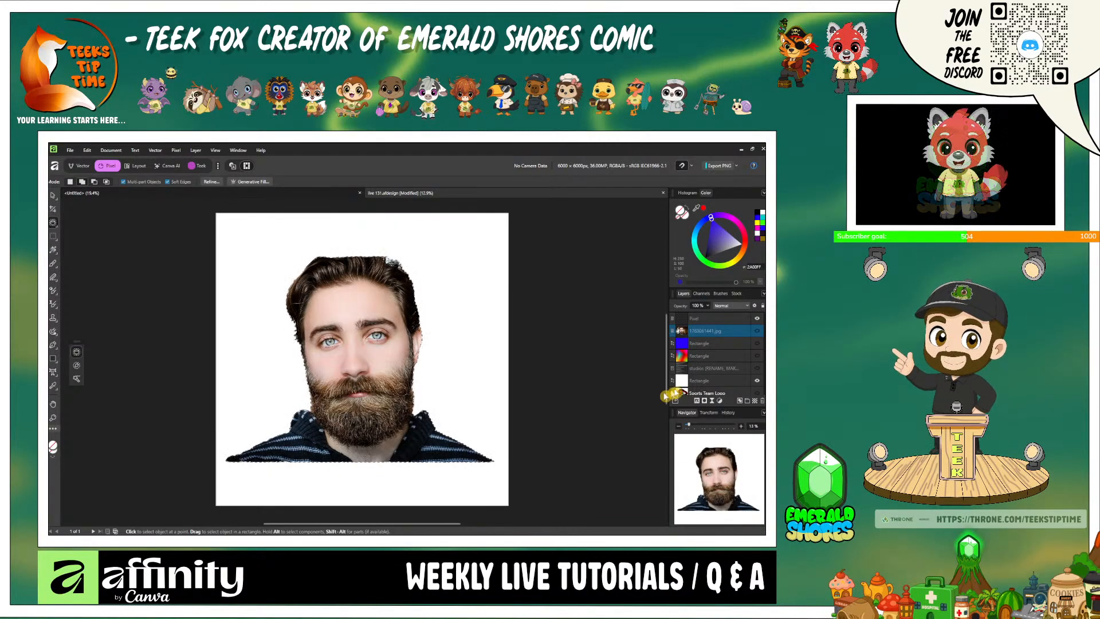
{"action": "left_click", "coordinate": [725, 321]}
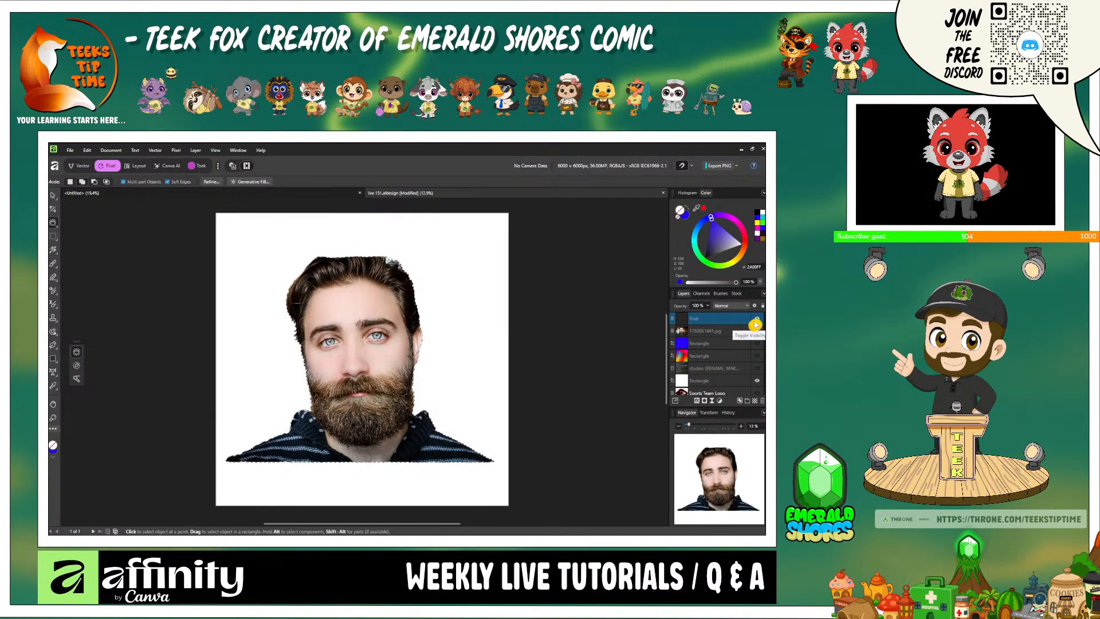
{"action": "left_click", "coordinate": [755, 330]}
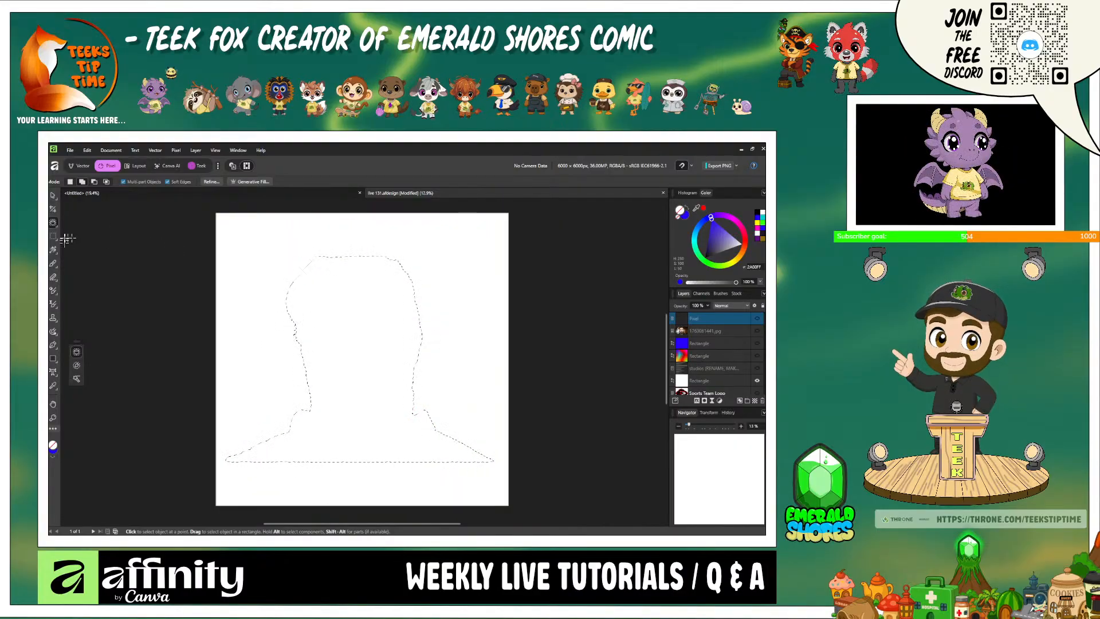
- Deselect the pixel selection around the man's outline with the Move Tool active
{"action": "left_click", "coordinate": [52, 195]}
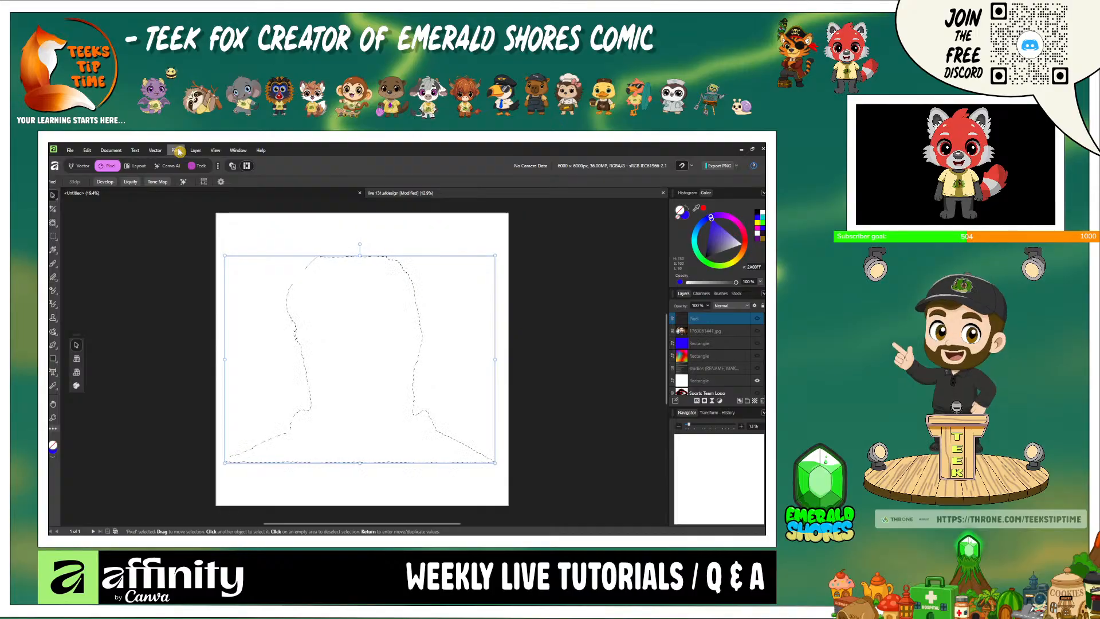
{"action": "left_click", "coordinate": [177, 150]}
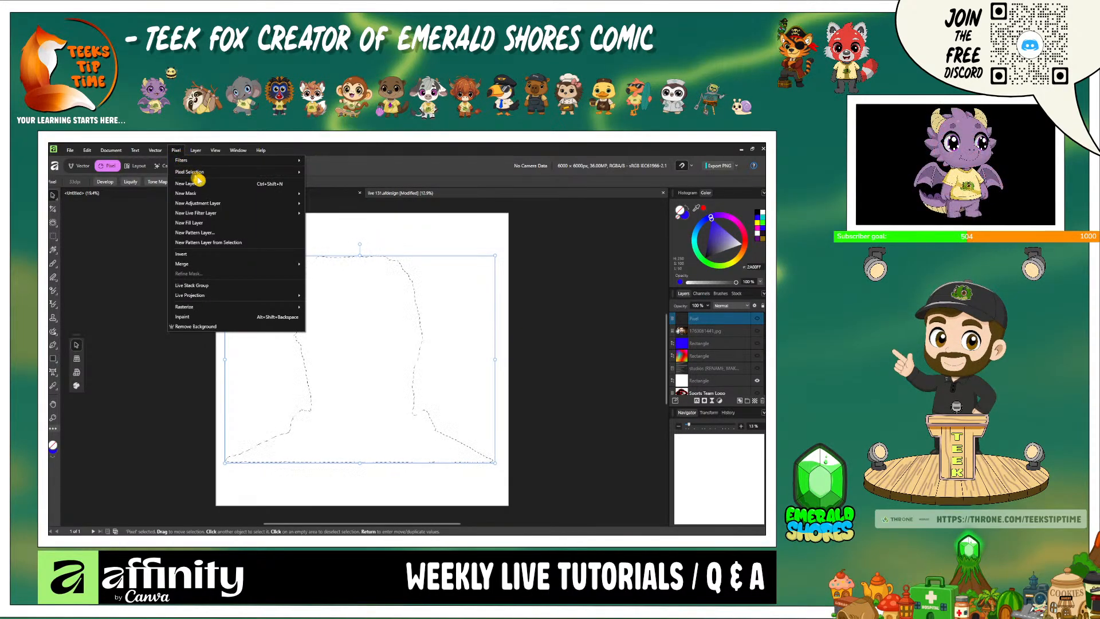
{"action": "mouse_move", "coordinate": [213, 175]}
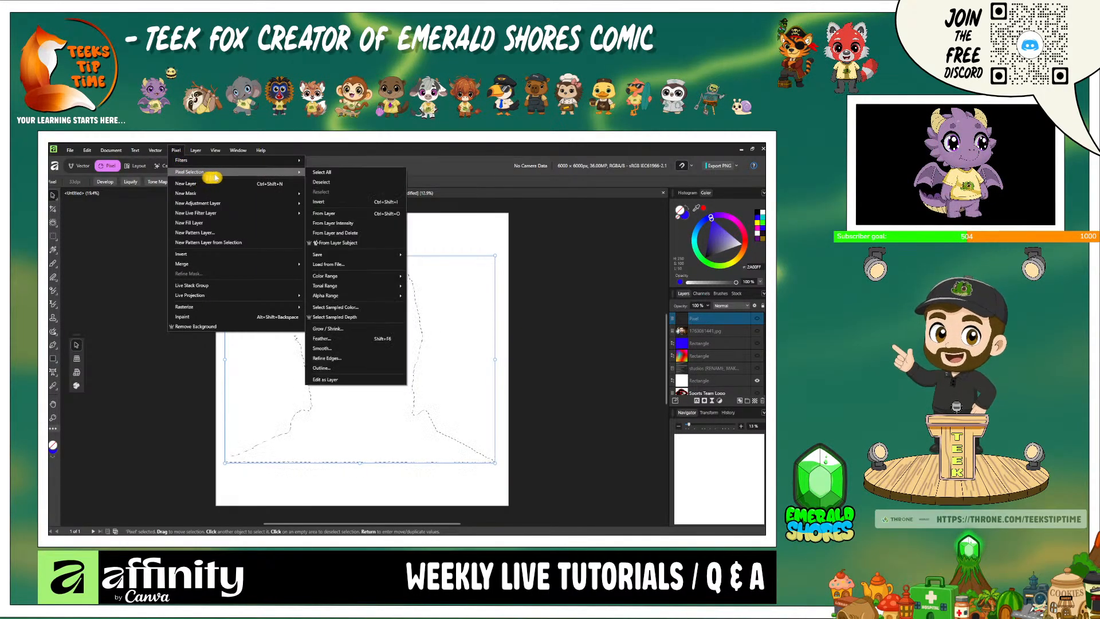
{"action": "left_click", "coordinate": [347, 188]}
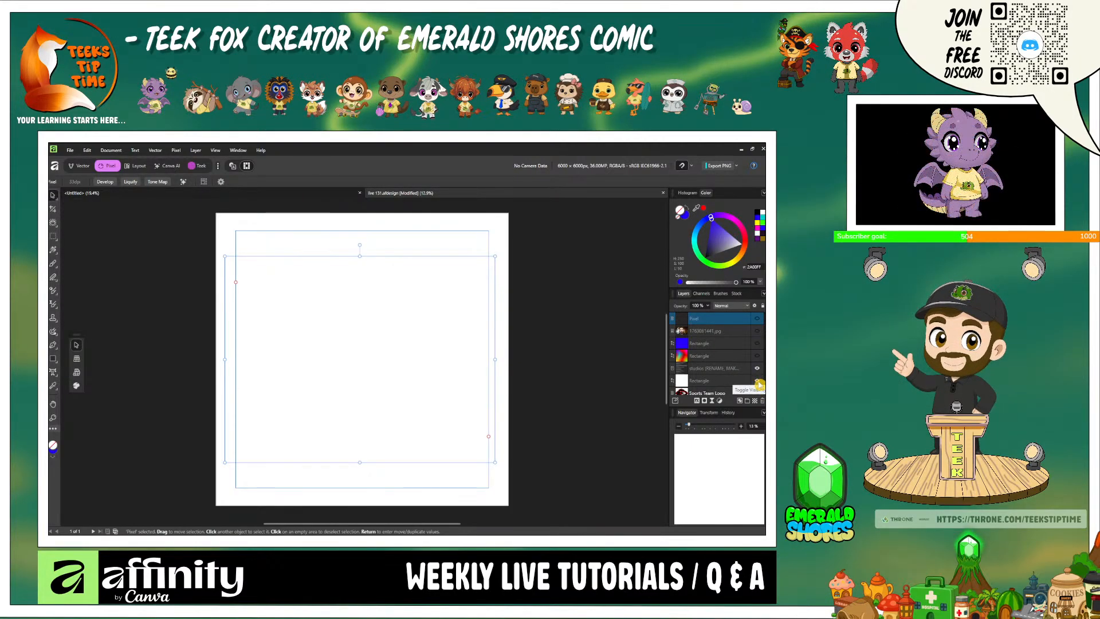
- Review the topic list without the white rectangle behind it, and return to the blank white background with the list hidden
{"action": "left_click", "coordinate": [758, 381]}
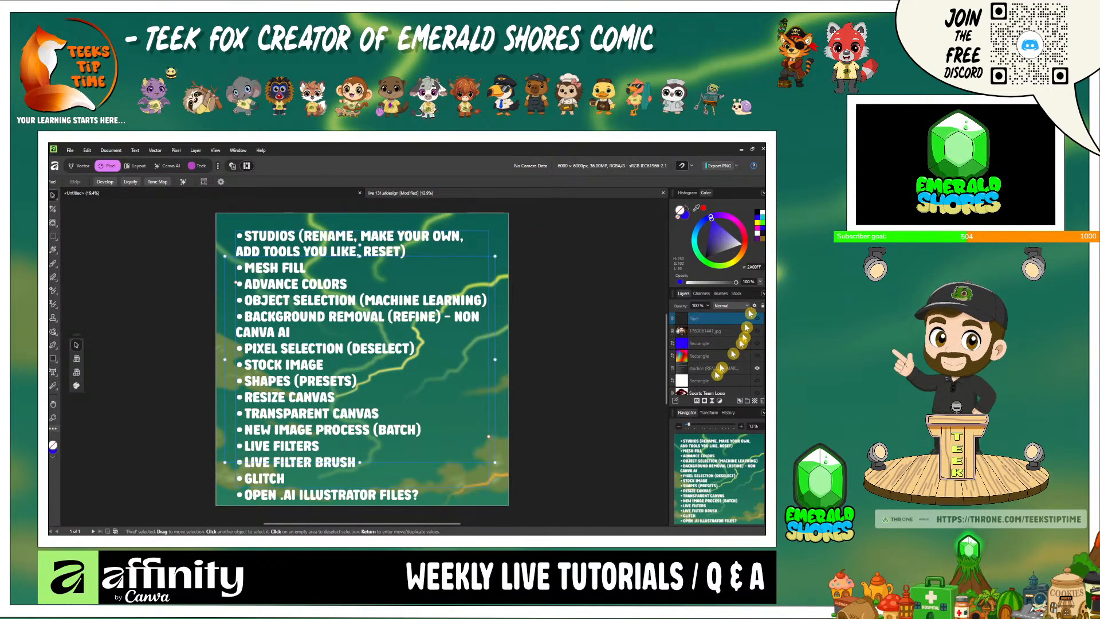
{"action": "scroll", "coordinate": [719, 376], "scroll_direction": "down", "scroll_amount": 4}
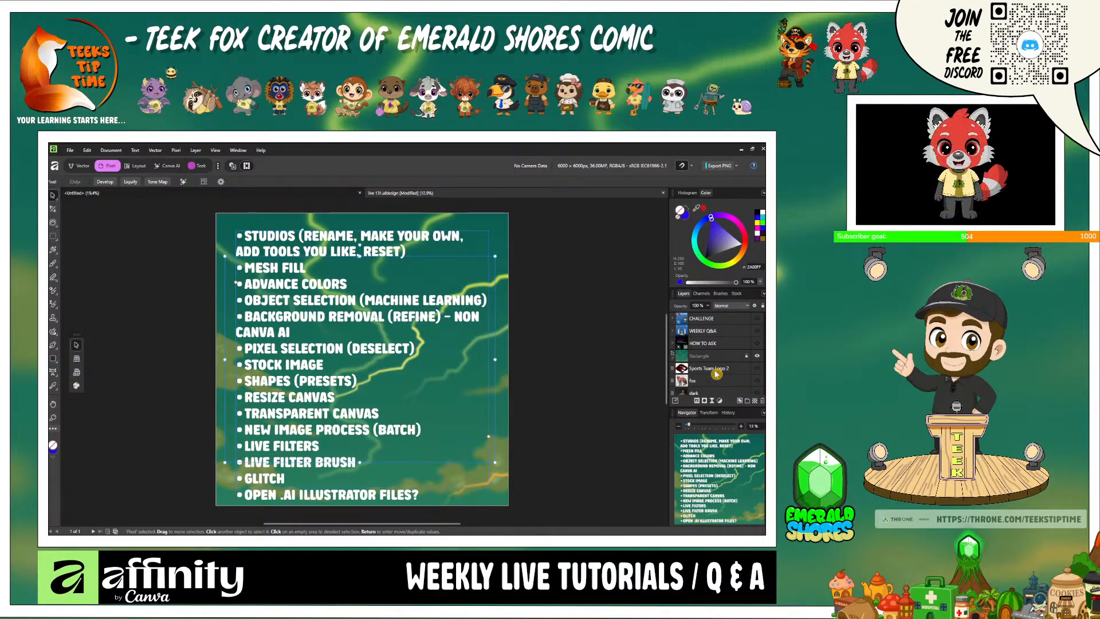
{"action": "scroll", "coordinate": [715, 374], "scroll_direction": "up", "scroll_amount": 4}
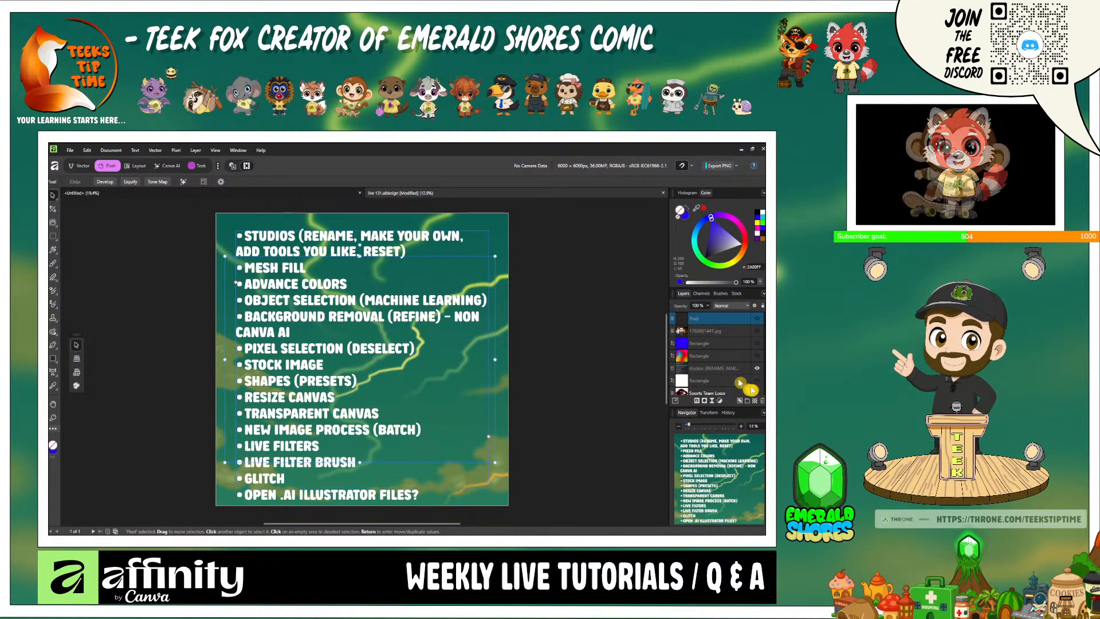
{"action": "left_click", "coordinate": [757, 381]}
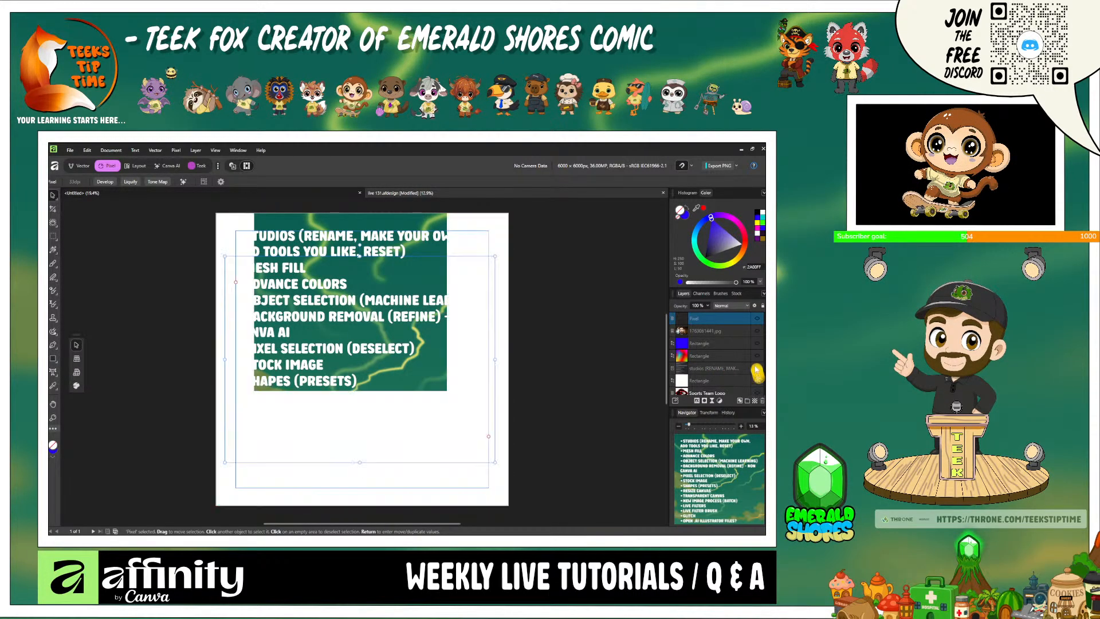
{"action": "left_click", "coordinate": [756, 368]}
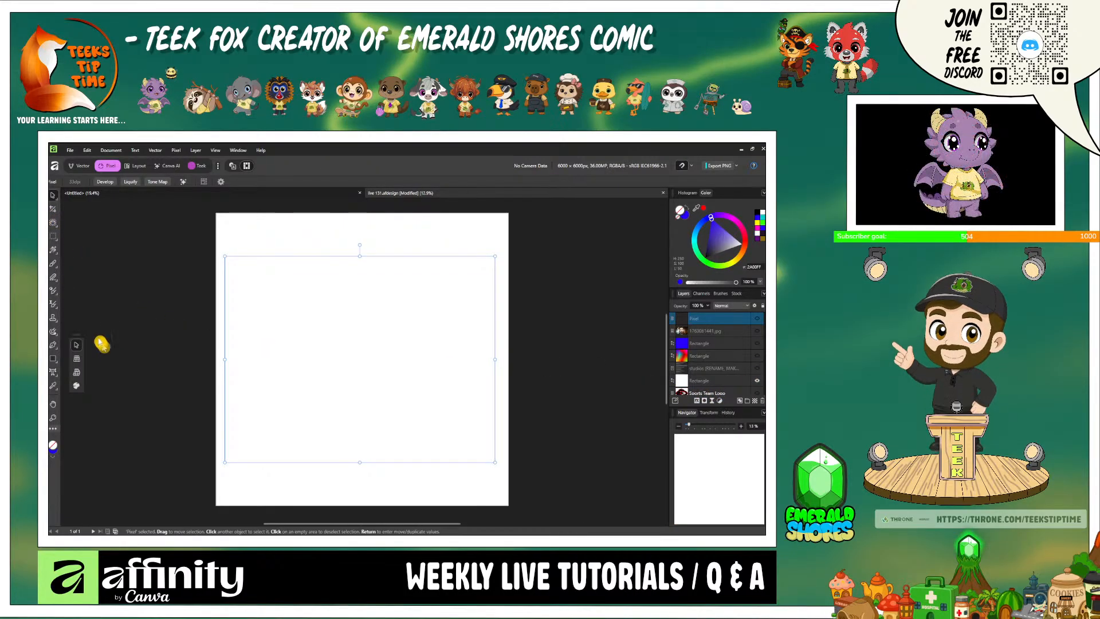
- Draw a large blue cog on the white background, enlarge its hole radius to about 55%, and slightly increase its inner radius
{"action": "right_click", "coordinate": [54, 362]}
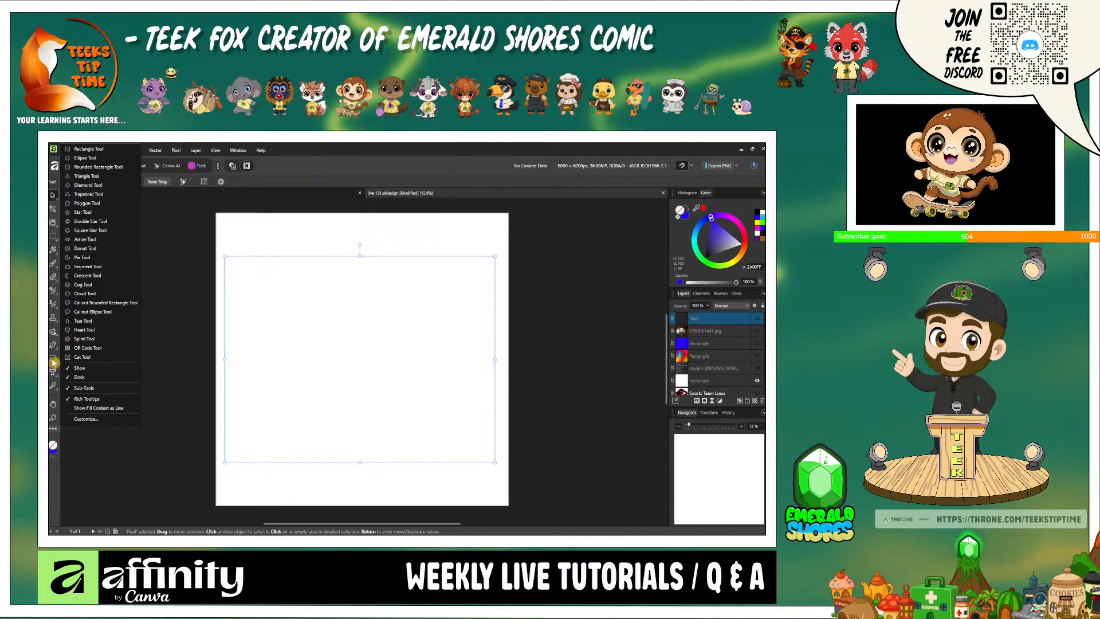
{"action": "left_click", "coordinate": [110, 285]}
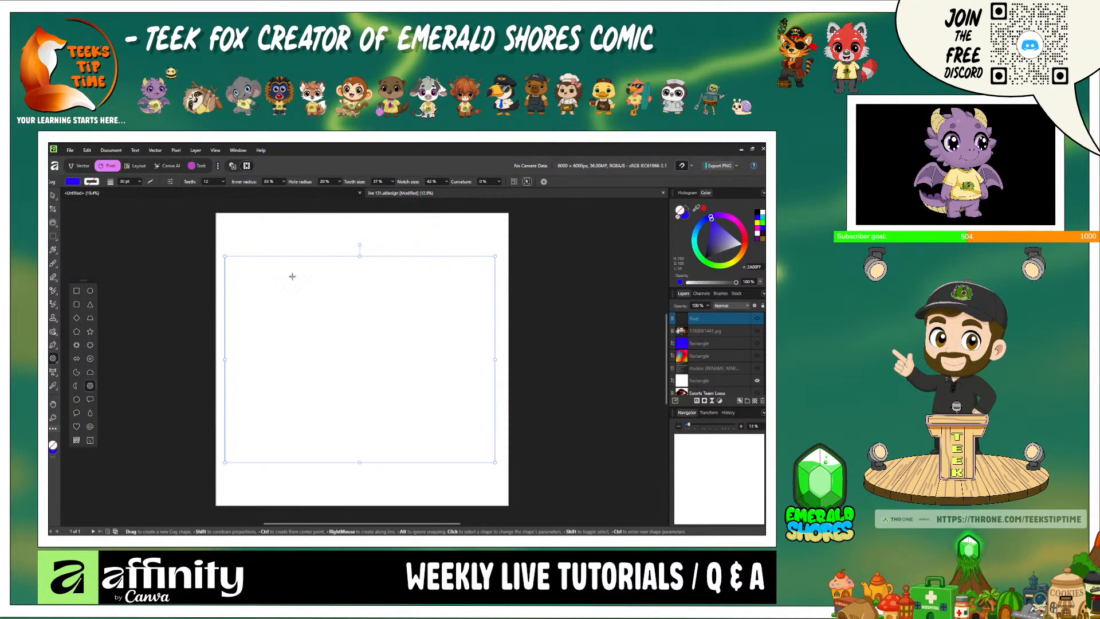
{"action": "left_click_drag", "start_coordinate": [292, 277], "coordinate": [473, 459]}
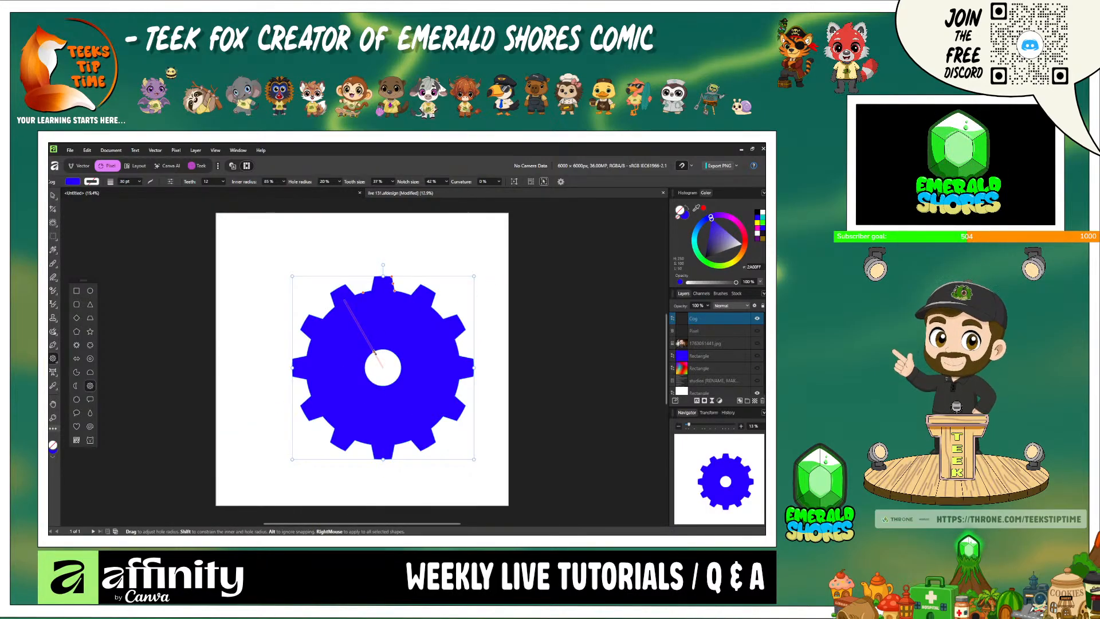
{"action": "left_click_drag", "start_coordinate": [375, 353], "coordinate": [342, 330]}
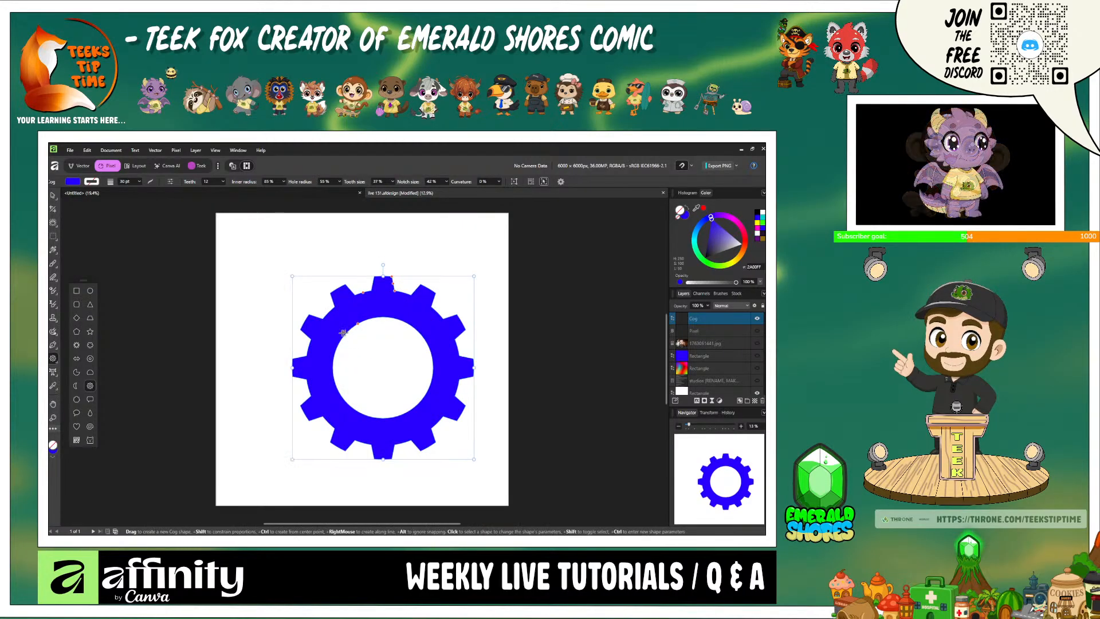
{"action": "mouse_move", "coordinate": [362, 292]}
{"action": "left_mouse_down"}
{"action": "mouse_move", "coordinate": [359, 280]}
{"action": "mouse_move", "coordinate": [357, 291]}
{"action": "left_mouse_up"}
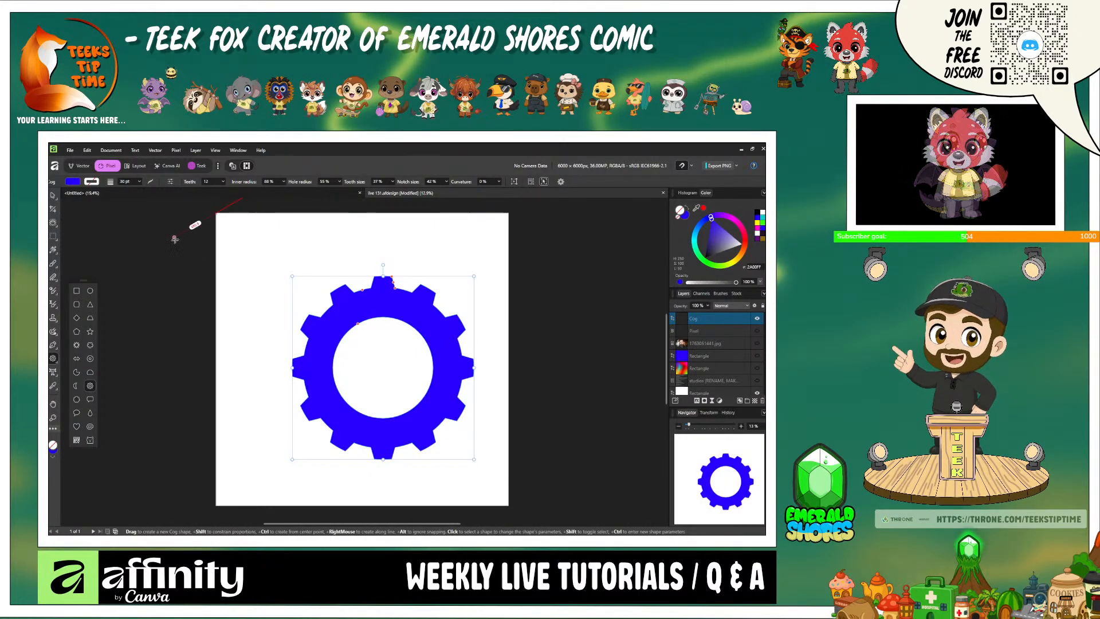
- Apply the three-bladed radiation-symbol preset to the cog and adjust it to 0% notch size and 18% hole radius
{"action": "left_click", "coordinate": [168, 183]}
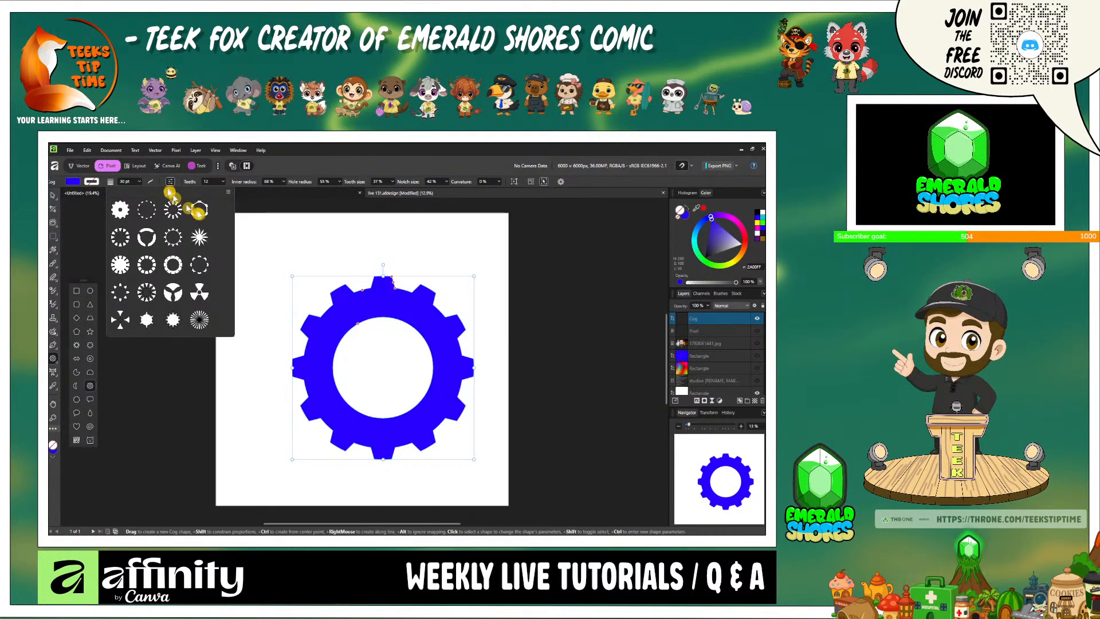
{"action": "left_click", "coordinate": [200, 297]}
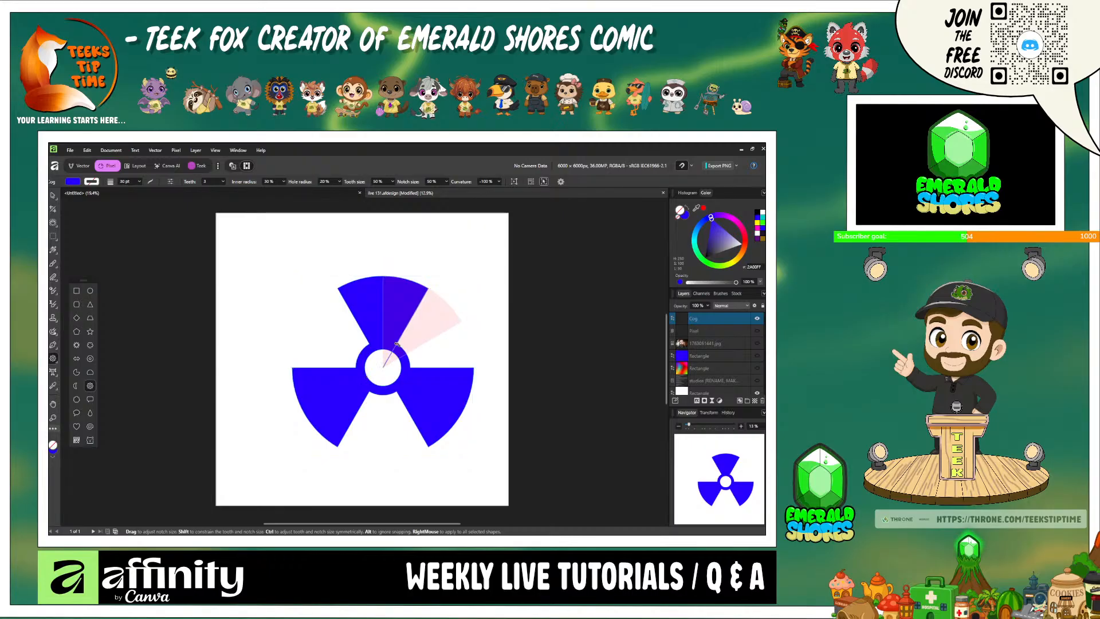
{"action": "left_click_drag", "start_coordinate": [397, 344], "coordinate": [367, 353]}
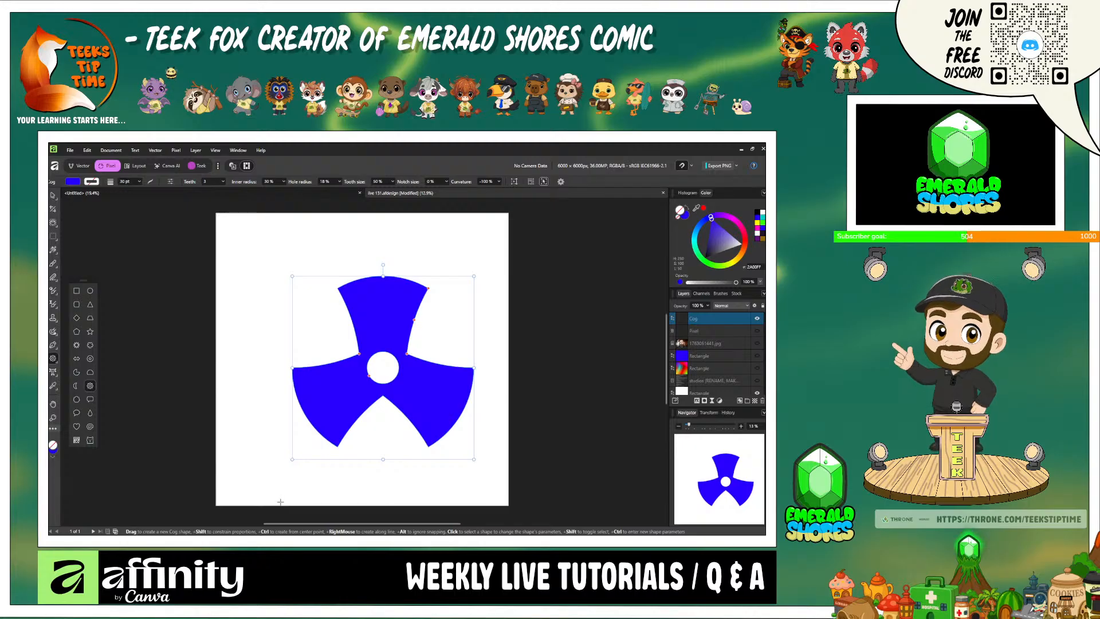
- Draw a small blue cat beside the three-bladed shape with the Cat Tool, and delete it again
{"action": "left_click", "coordinate": [90, 442]}
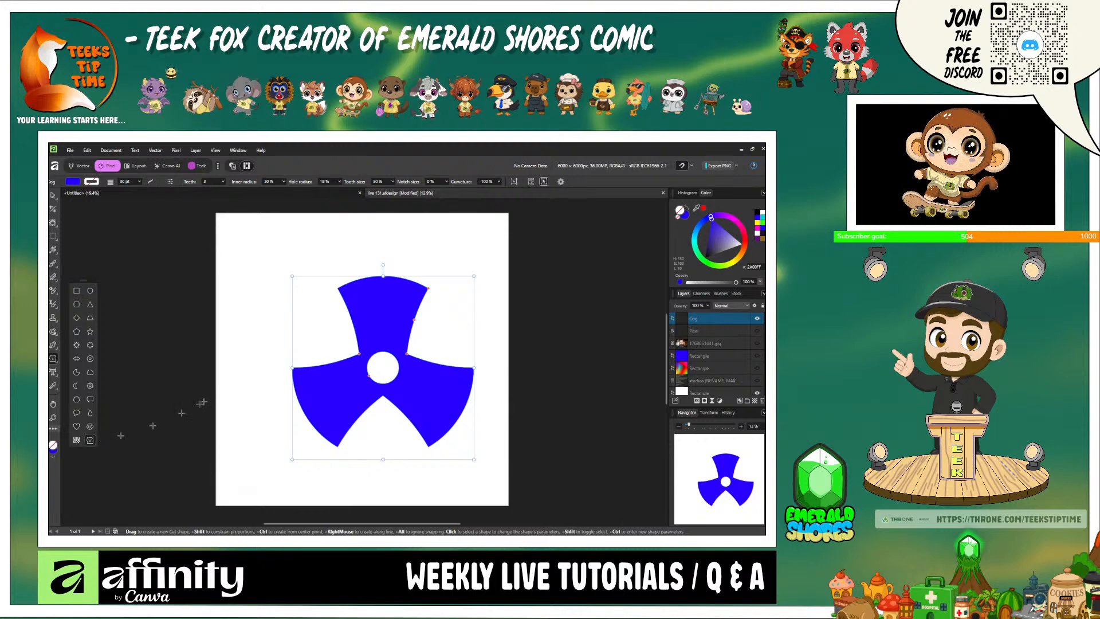
{"action": "left_click_drag", "start_coordinate": [235, 284], "coordinate": [310, 358]}
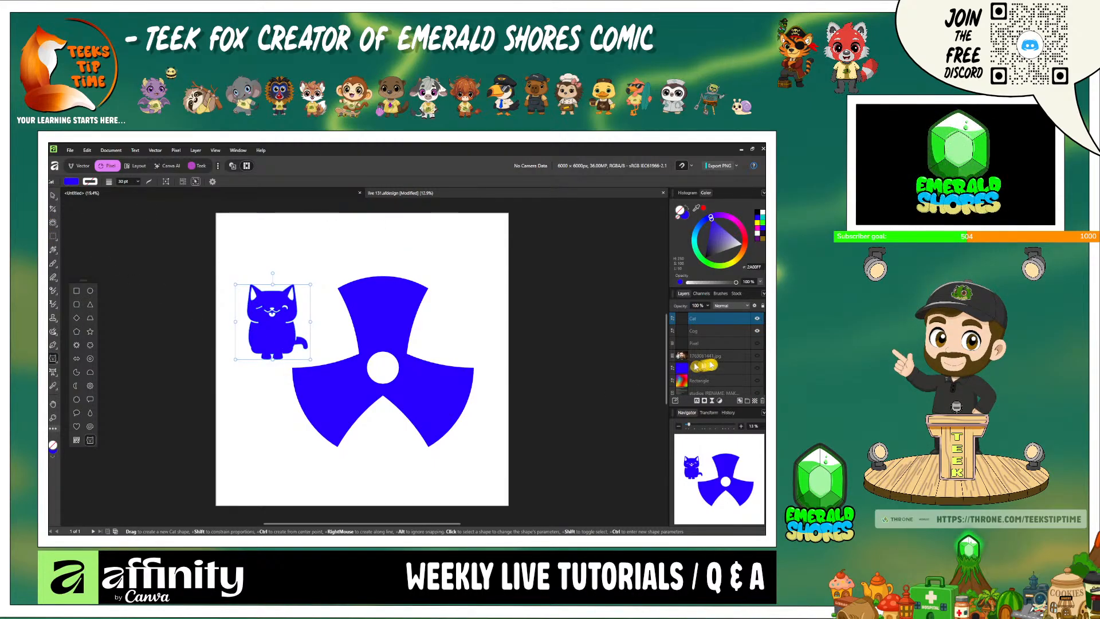
{"action": "right_click", "coordinate": [718, 321]}
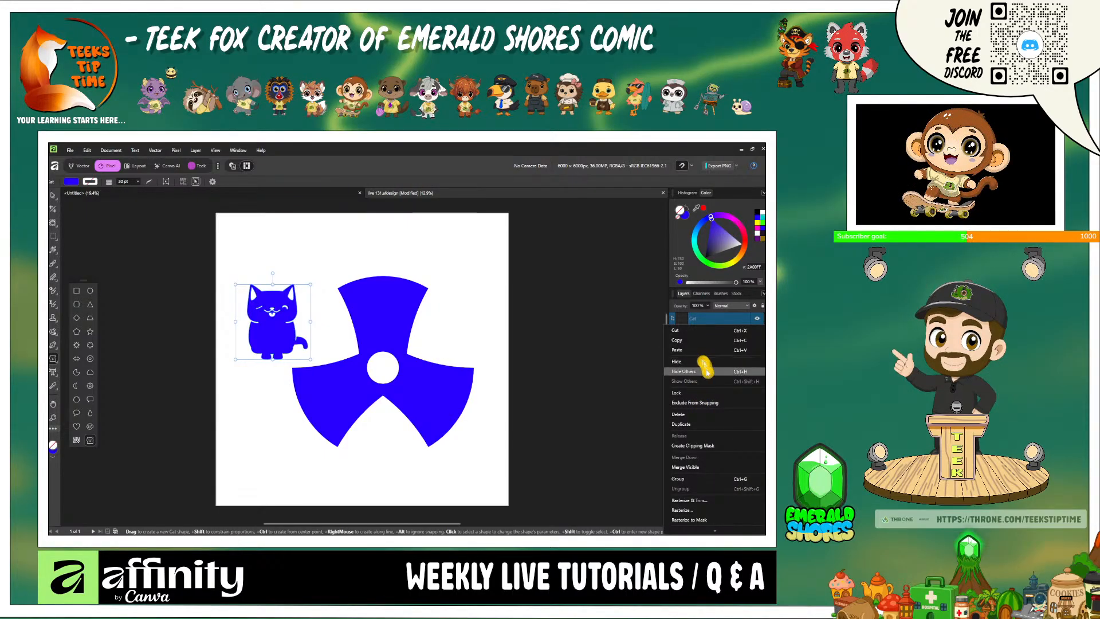
{"action": "left_click", "coordinate": [720, 417]}
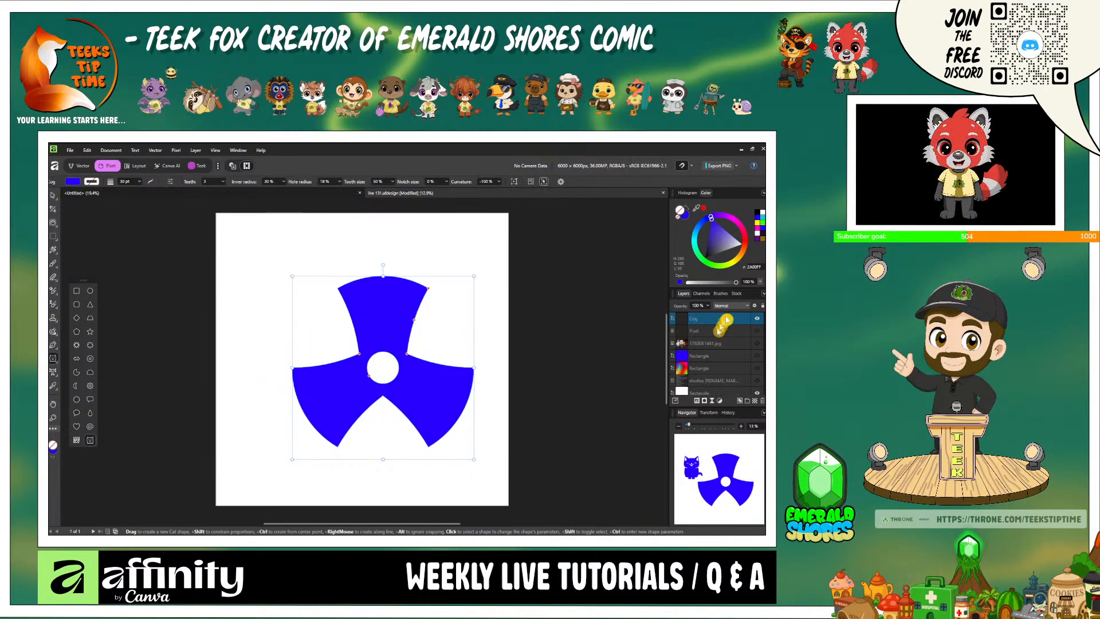
- Hide the cog and the white rectangle, and show the topic list text on the green background
{"action": "left_click", "coordinate": [758, 318]}
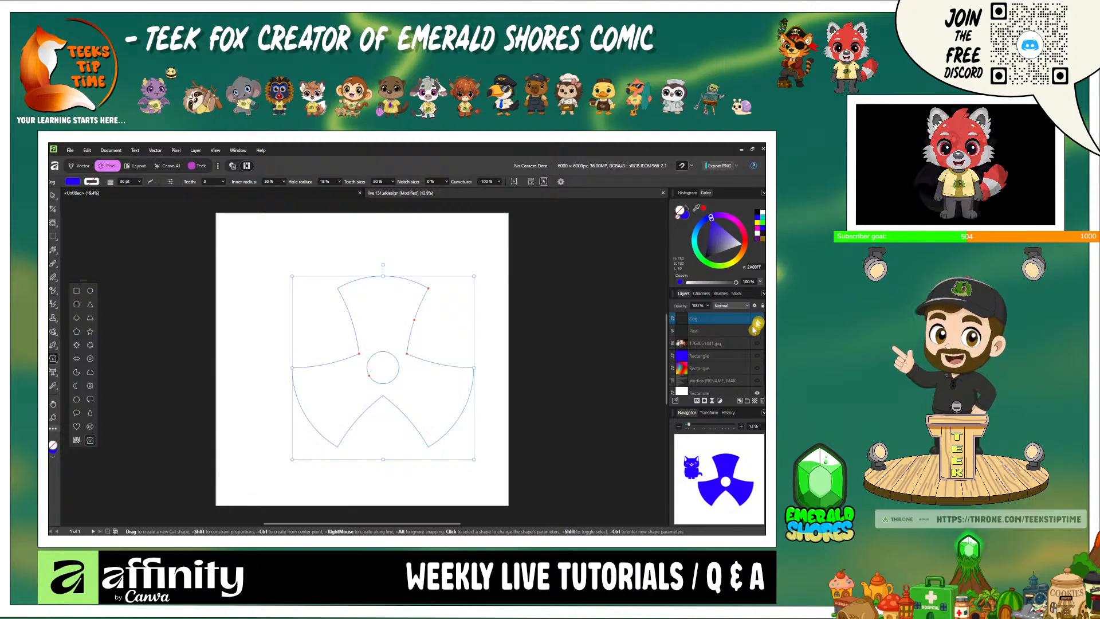
{"action": "left_click", "coordinate": [756, 386]}
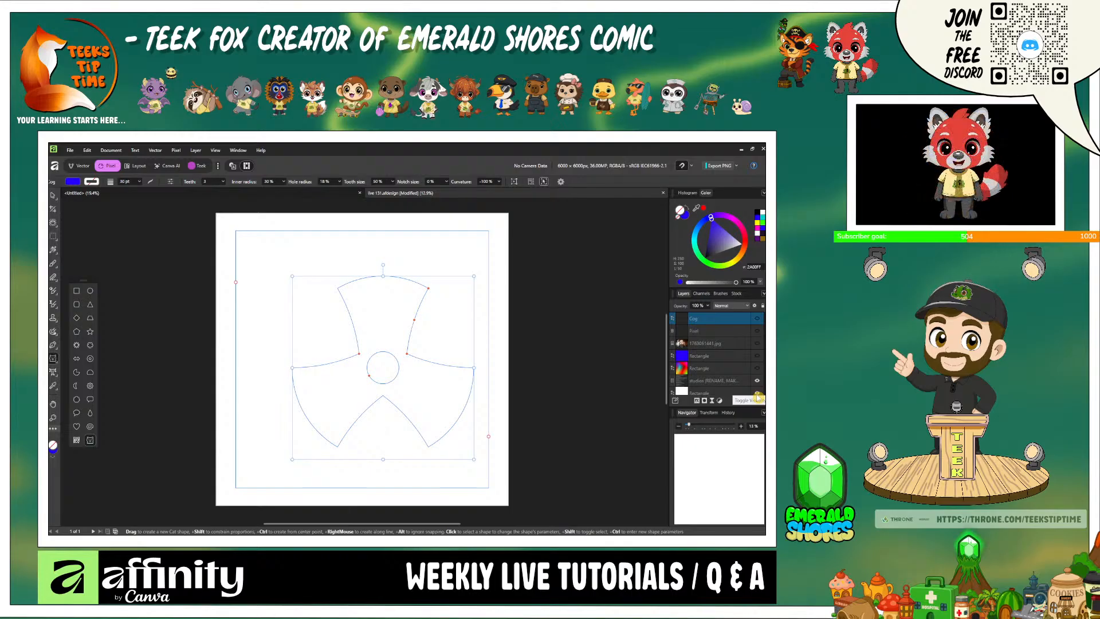
{"action": "left_click", "coordinate": [757, 394]}
{"action": "left_click", "coordinate": [758, 395]}
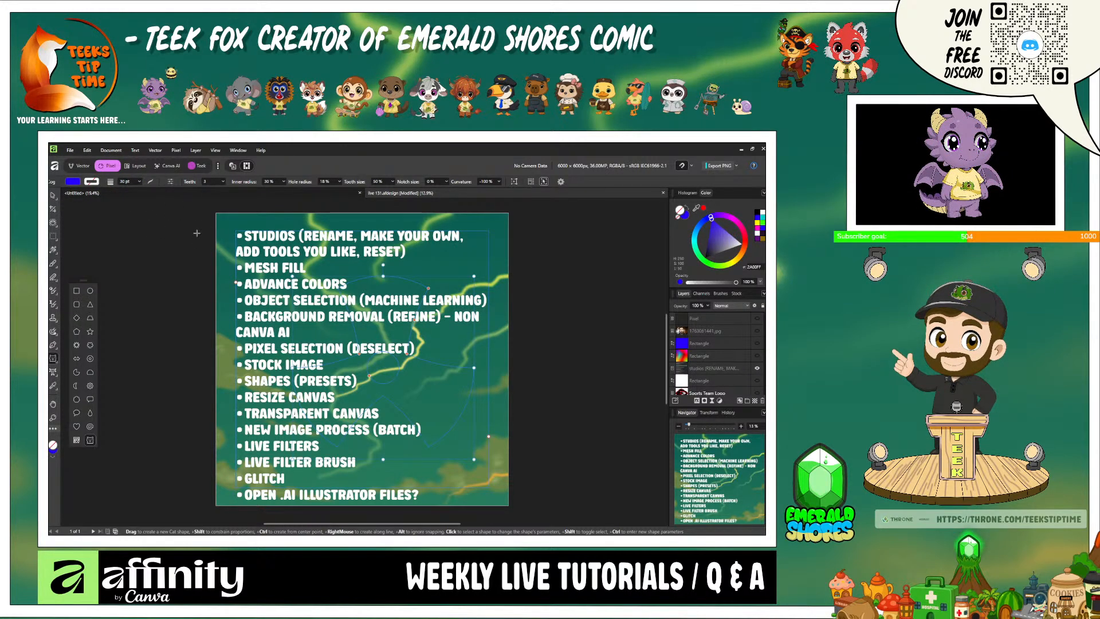
- Examine the page dimension settings in Document Setup and close the dialog without changes
{"action": "left_click", "coordinate": [116, 149]}
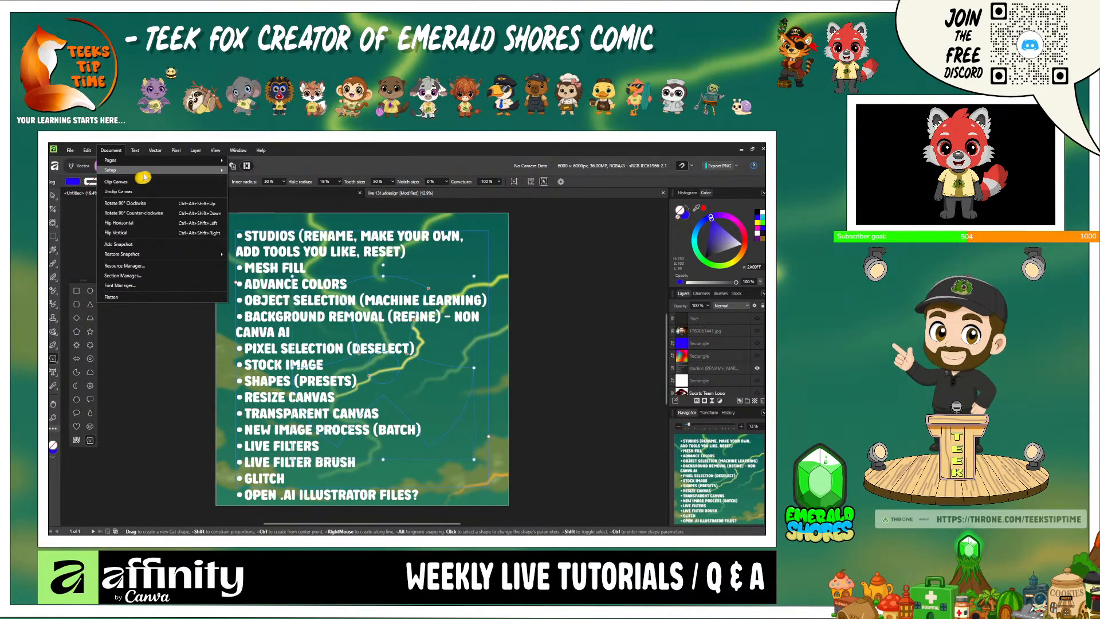
{"action": "mouse_move", "coordinate": [202, 172]}
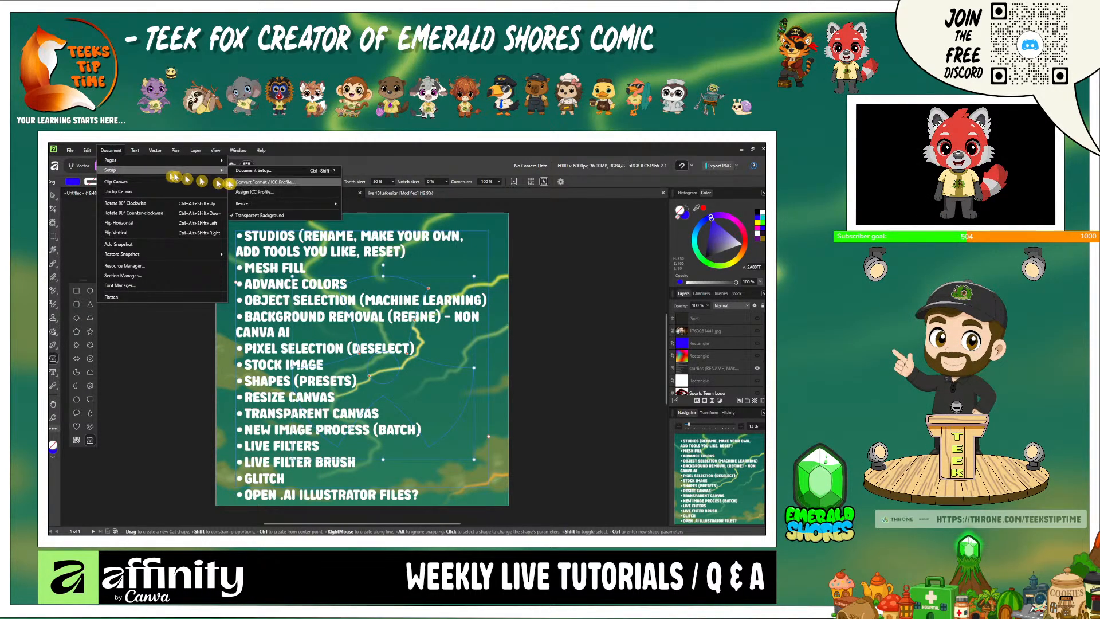
{"action": "left_click", "coordinate": [279, 171]}
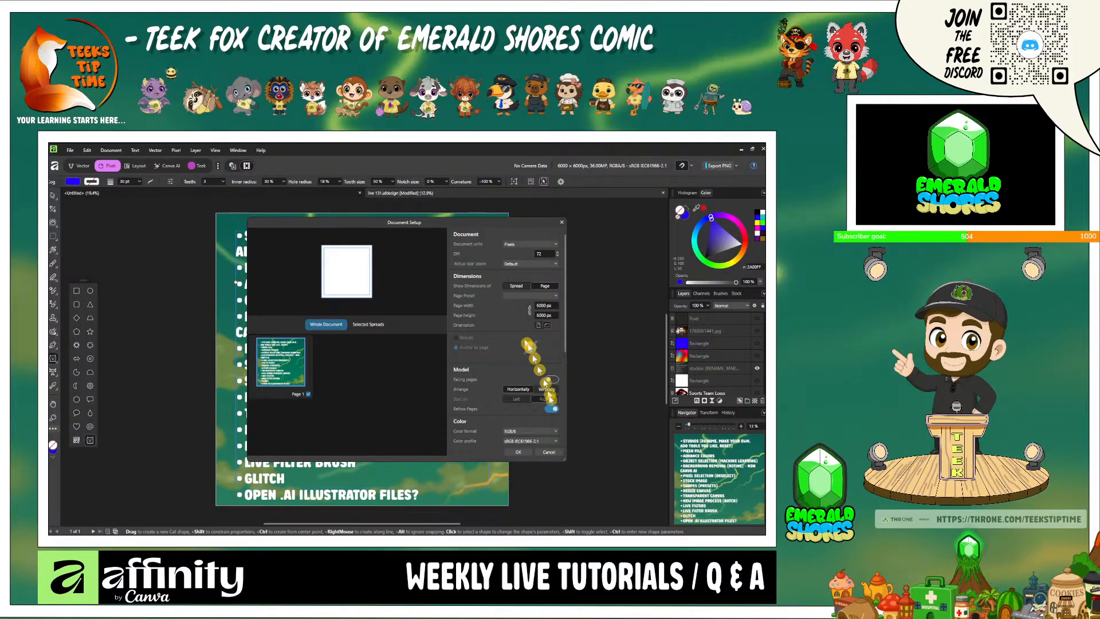
{"action": "left_click", "coordinate": [562, 226]}
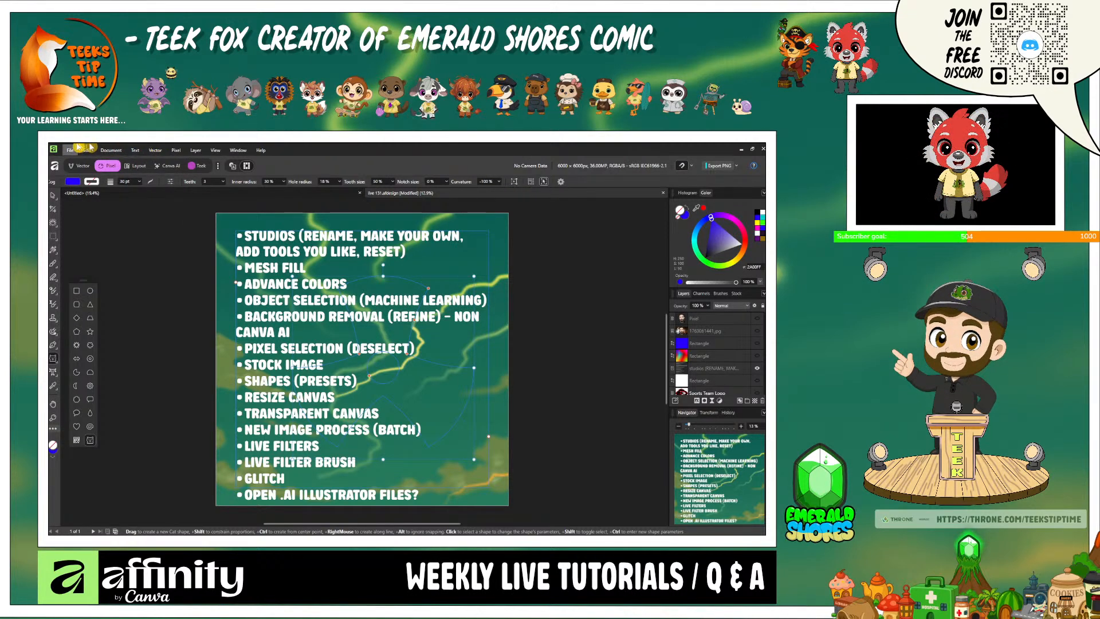
- Look at the document's Resize and Transparent Background setup options without changing them
{"action": "left_click", "coordinate": [109, 150]}
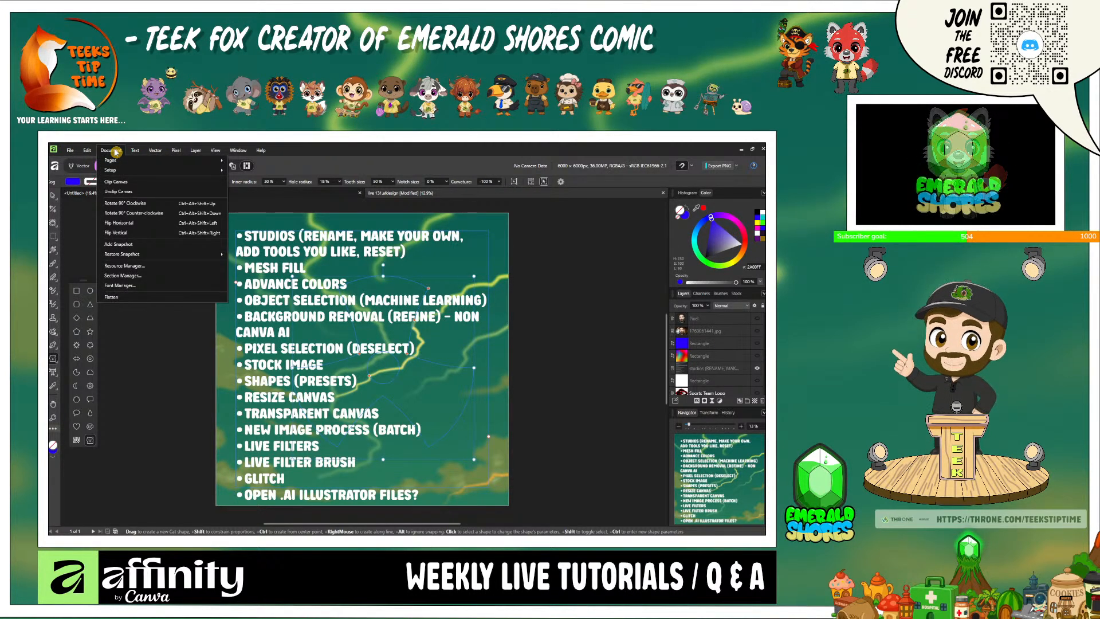
{"action": "mouse_move", "coordinate": [135, 172]}
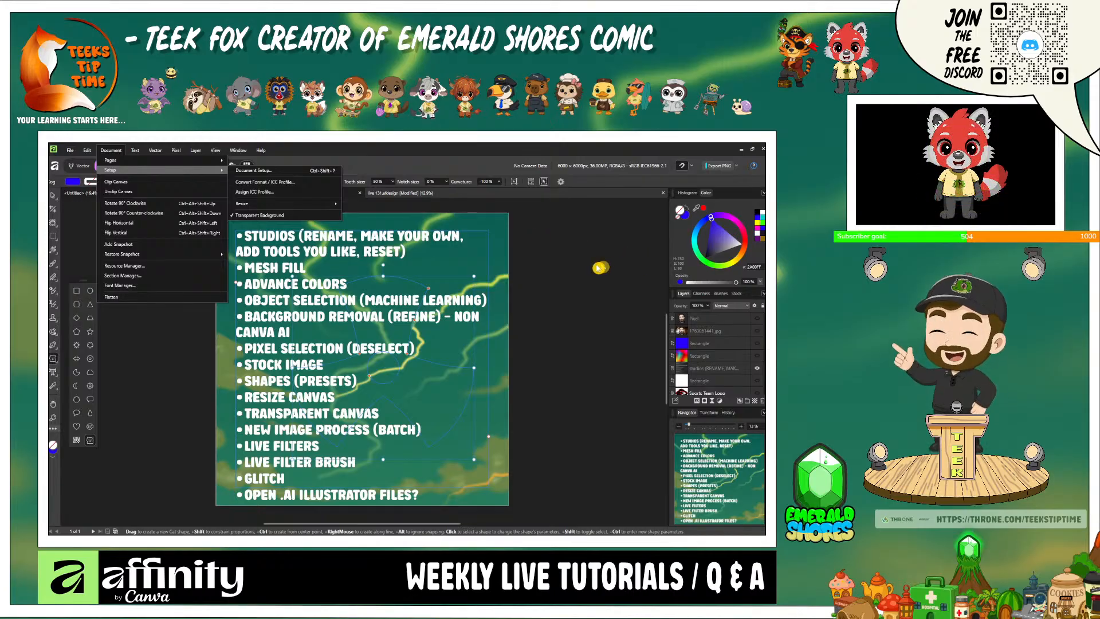
{"action": "left_click", "coordinate": [596, 267]}
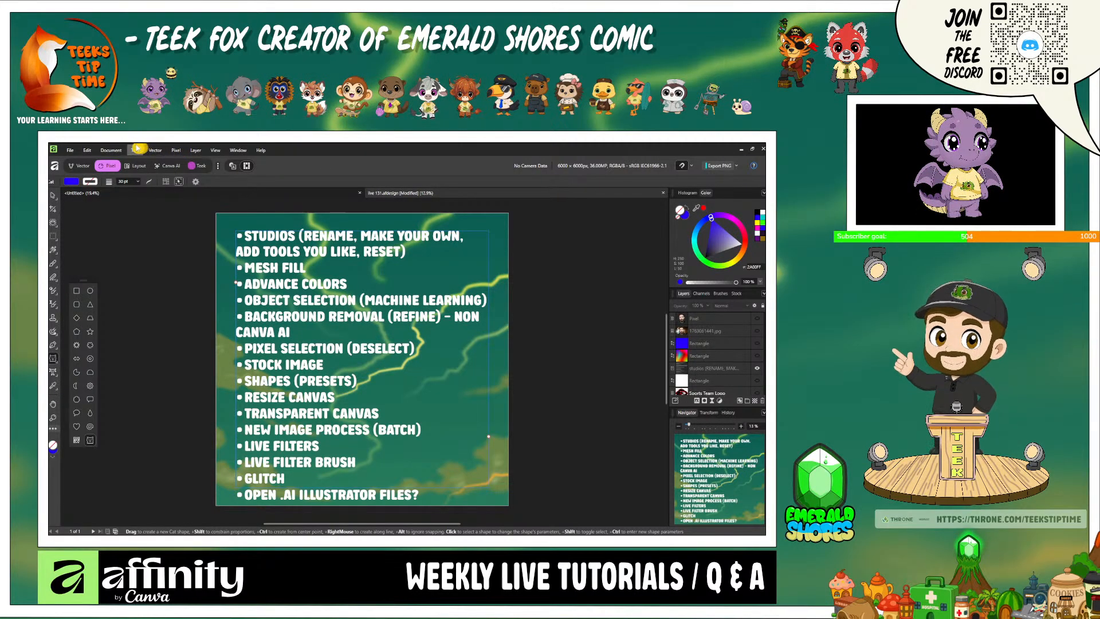
- Look through the New Image Process options, such as Panorama, Stack, HDR Merge, Focus Merge and Batch Job, without starting one
{"action": "left_click", "coordinate": [73, 149]}
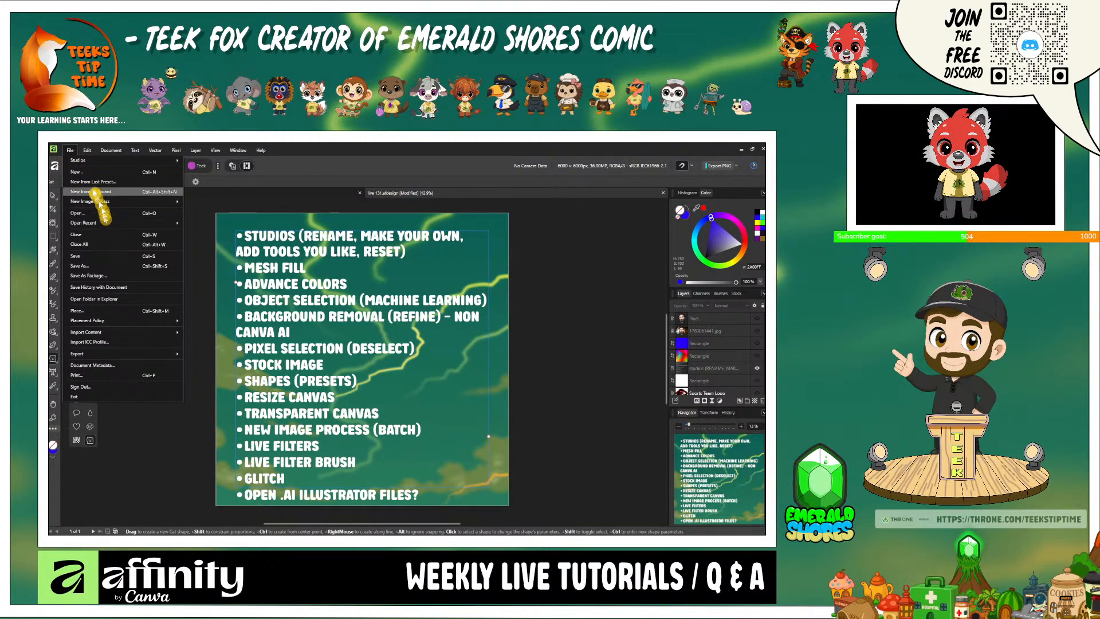
{"action": "mouse_move", "coordinate": [93, 154]}
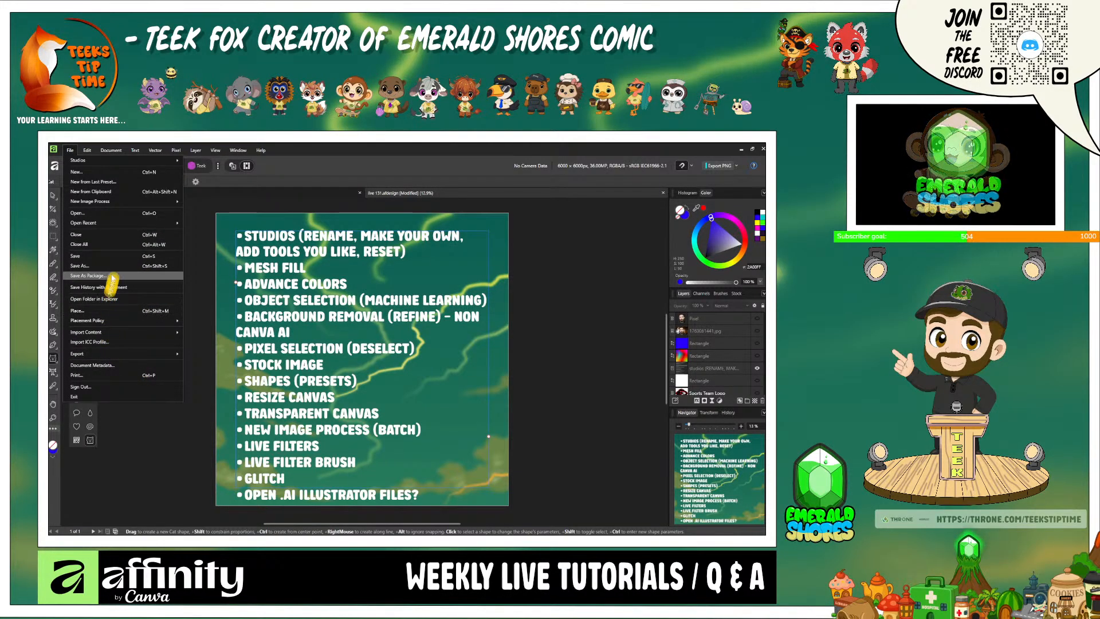
{"action": "mouse_move", "coordinate": [115, 222]}
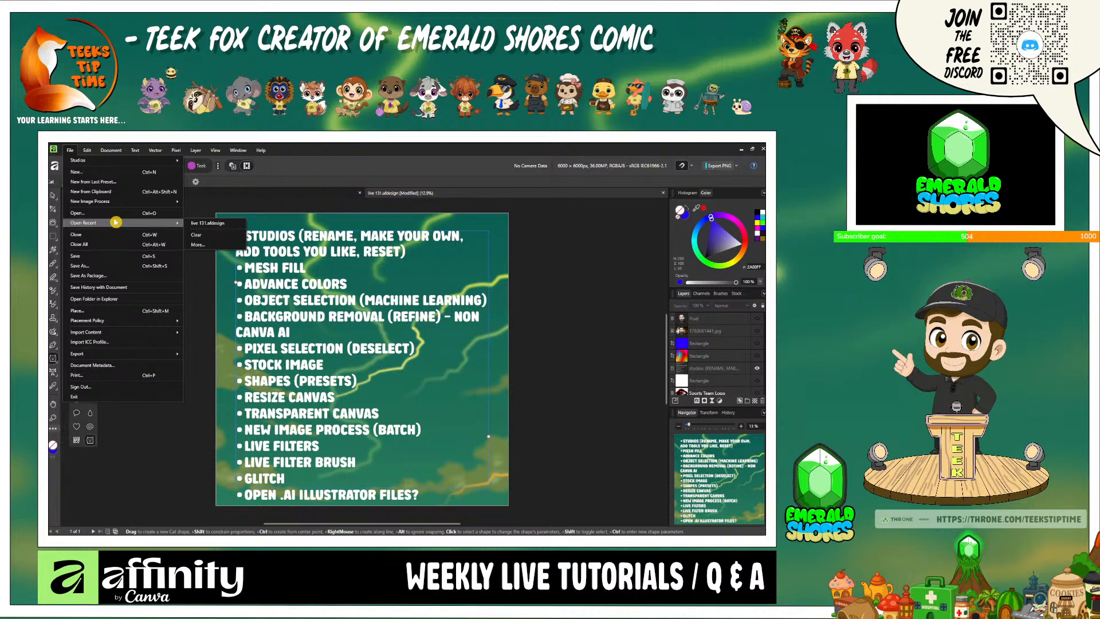
{"action": "mouse_move", "coordinate": [123, 201]}
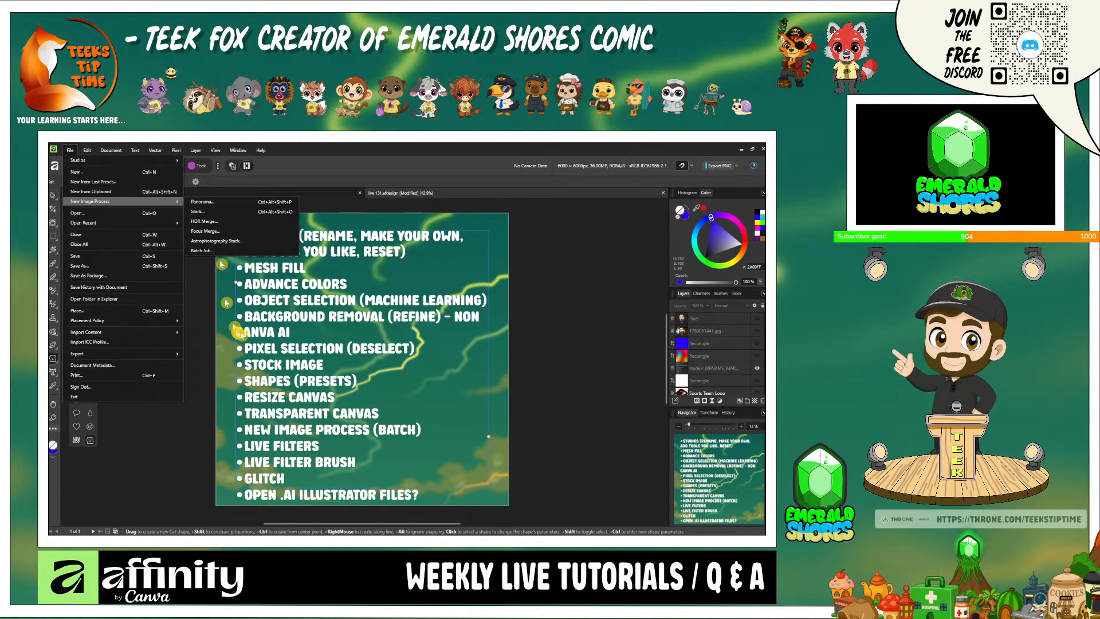
{"action": "left_click", "coordinate": [592, 384]}
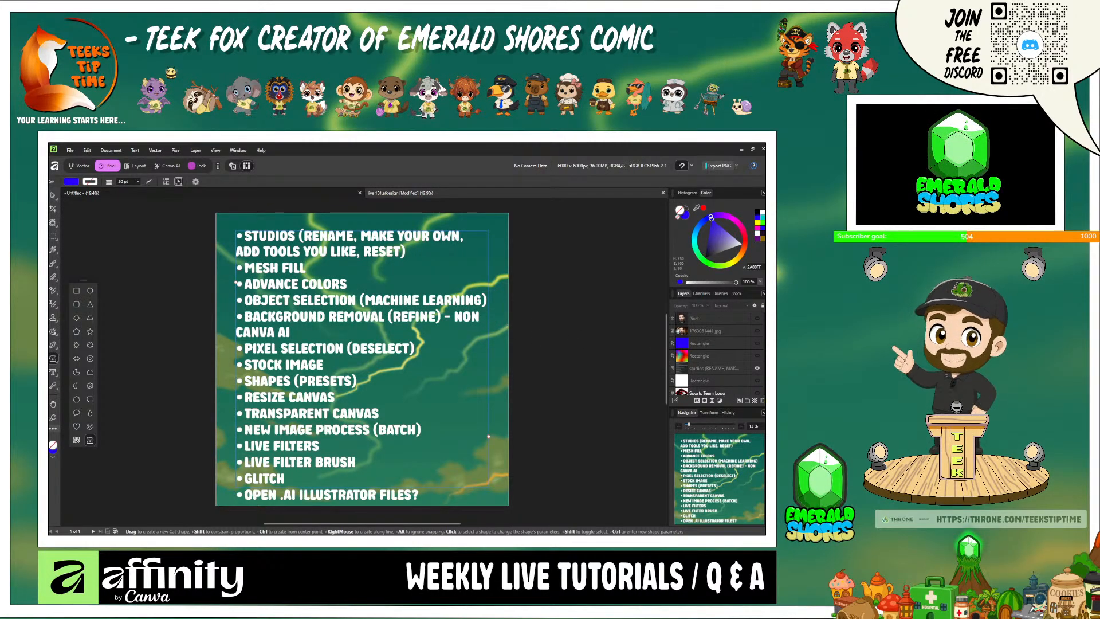
- Hide the topic list text, and show the bearded man's photo with the white rectangle behind it
{"action": "scroll", "coordinate": [730, 389], "scroll_direction": "down", "scroll_amount": 3}
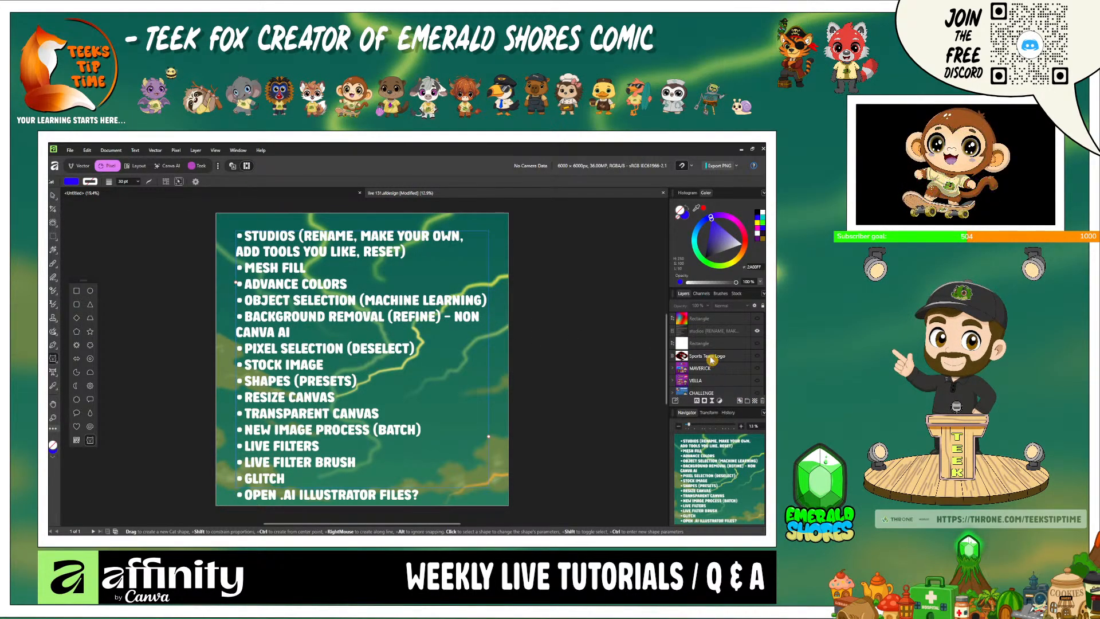
{"action": "scroll", "coordinate": [729, 348], "scroll_direction": "up", "scroll_amount": 3}
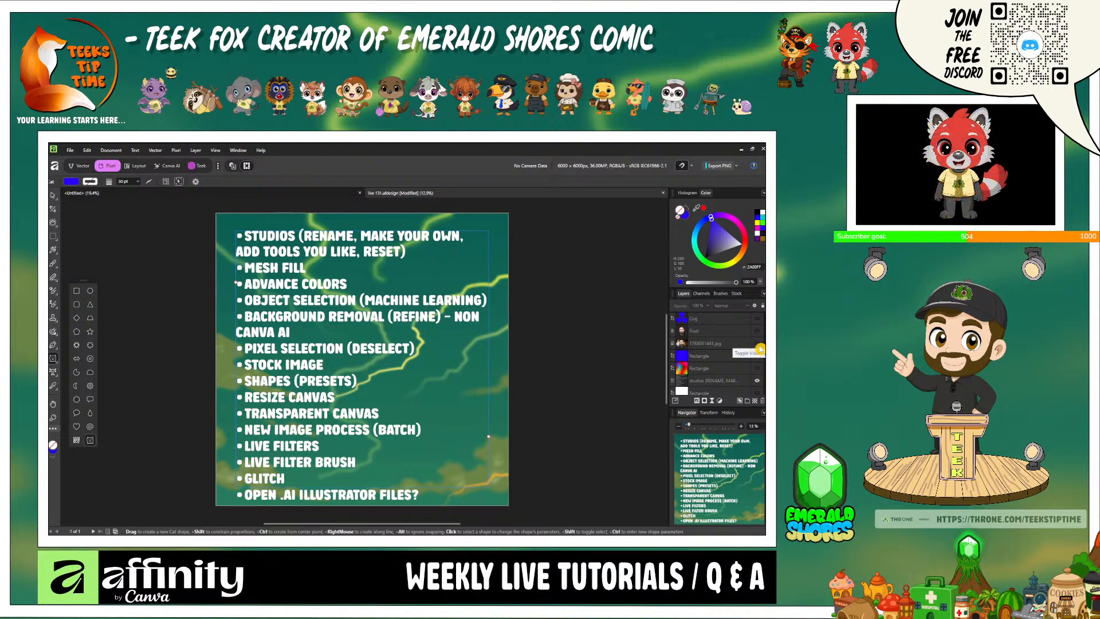
{"action": "left_click", "coordinate": [757, 344]}
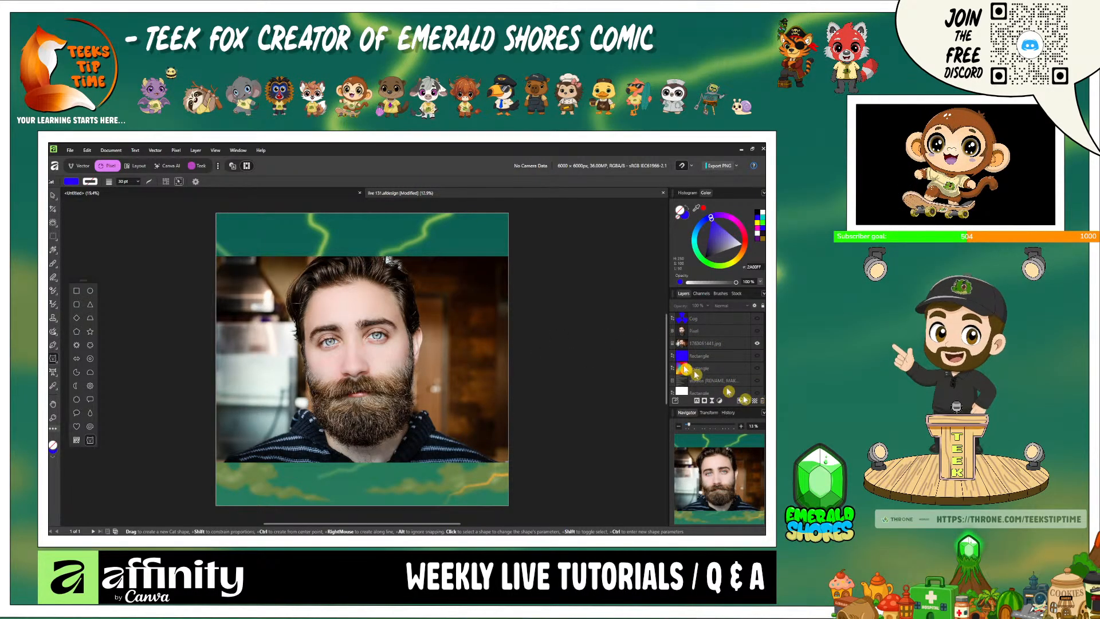
{"action": "scroll", "coordinate": [757, 379], "scroll_direction": "down", "scroll_amount": 1}
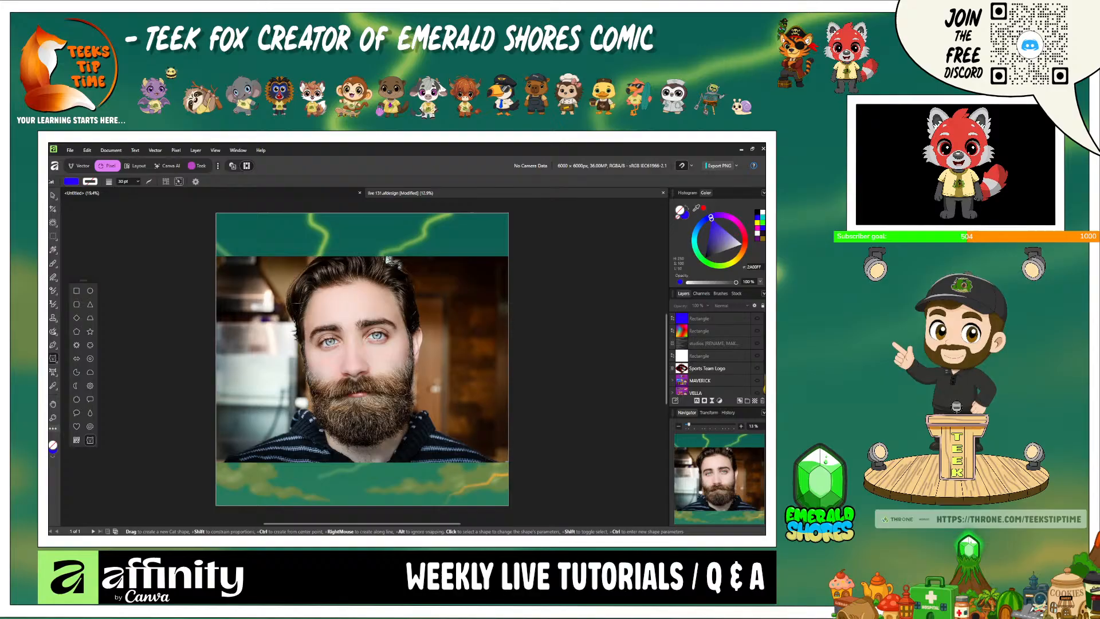
{"action": "left_click", "coordinate": [748, 360]}
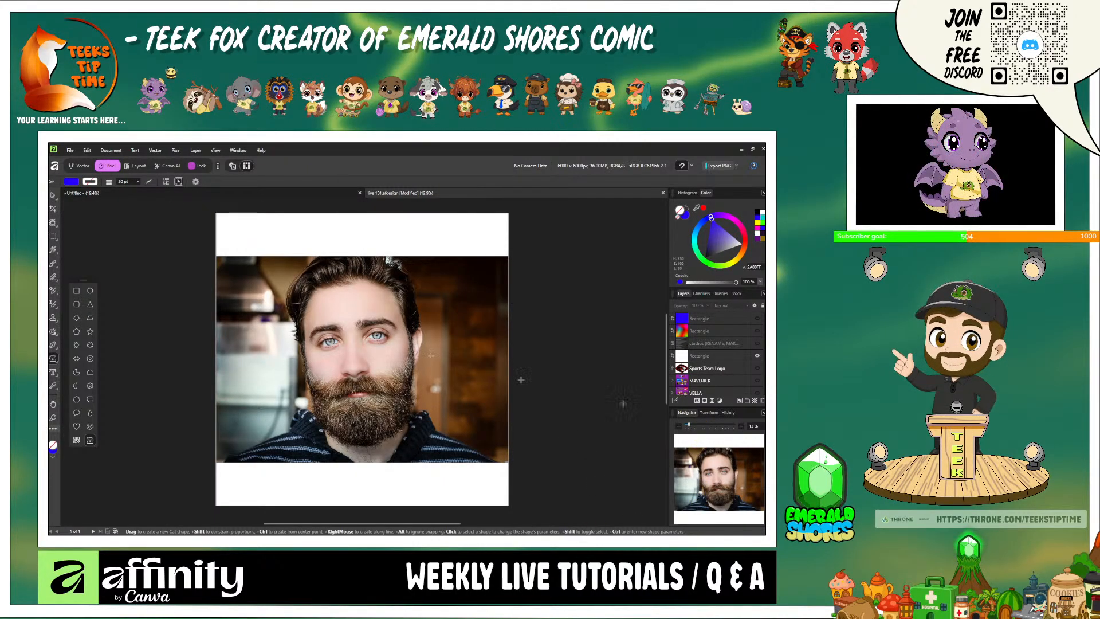
- Add a Halftone live filter over the photo and switch its visibility off and on to compare the effect
{"action": "left_click", "coordinate": [68, 151]}
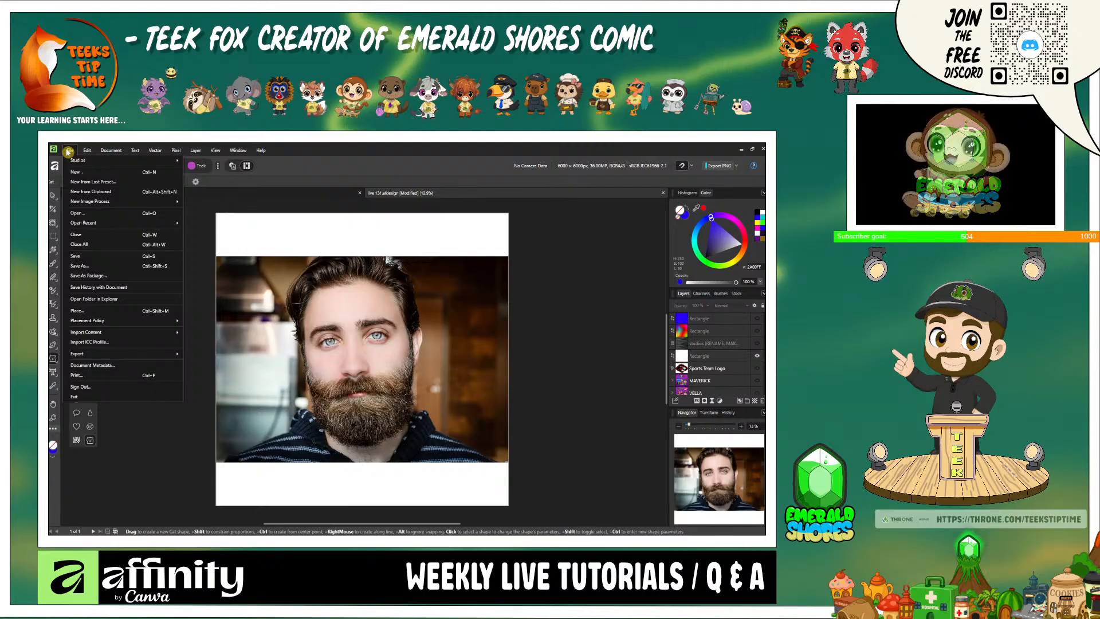
{"action": "mouse_move", "coordinate": [84, 151]}
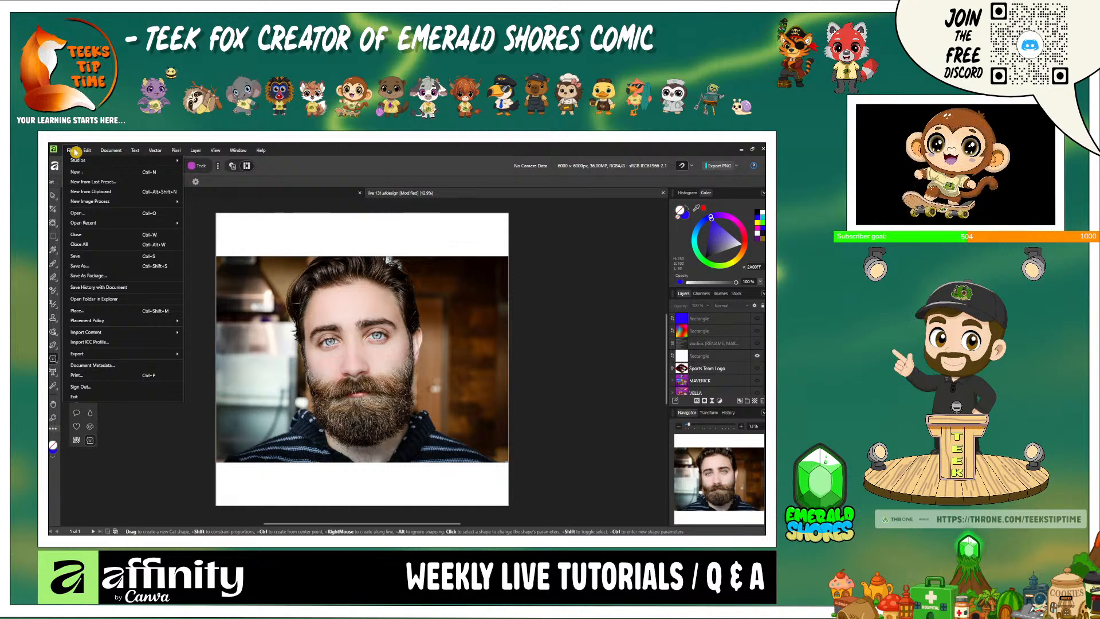
{"action": "mouse_move", "coordinate": [176, 153]}
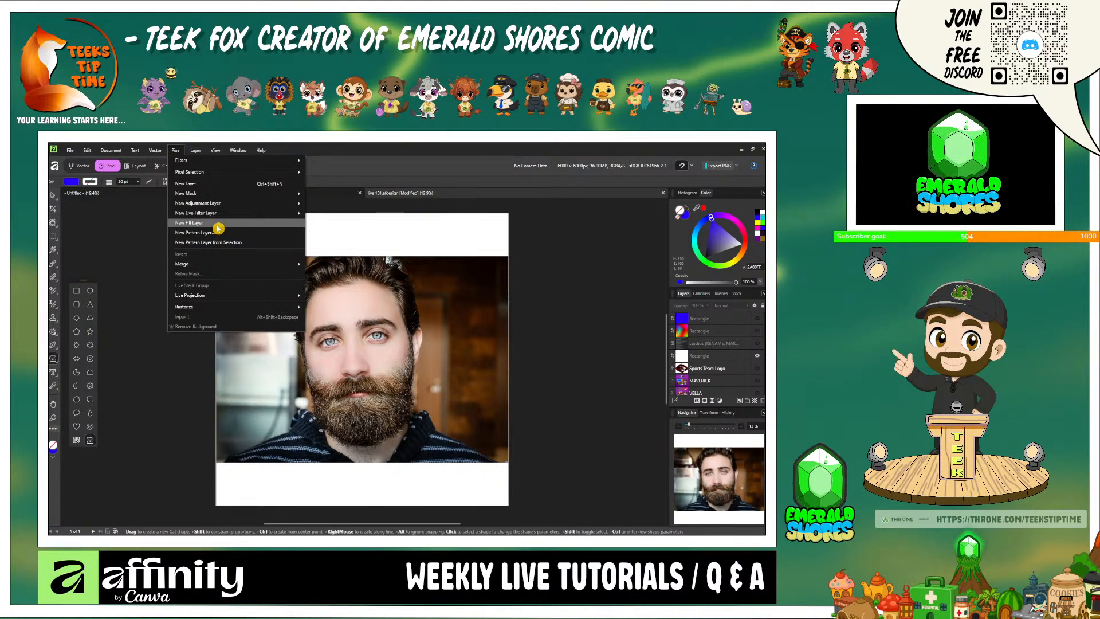
{"action": "mouse_move", "coordinate": [220, 219]}
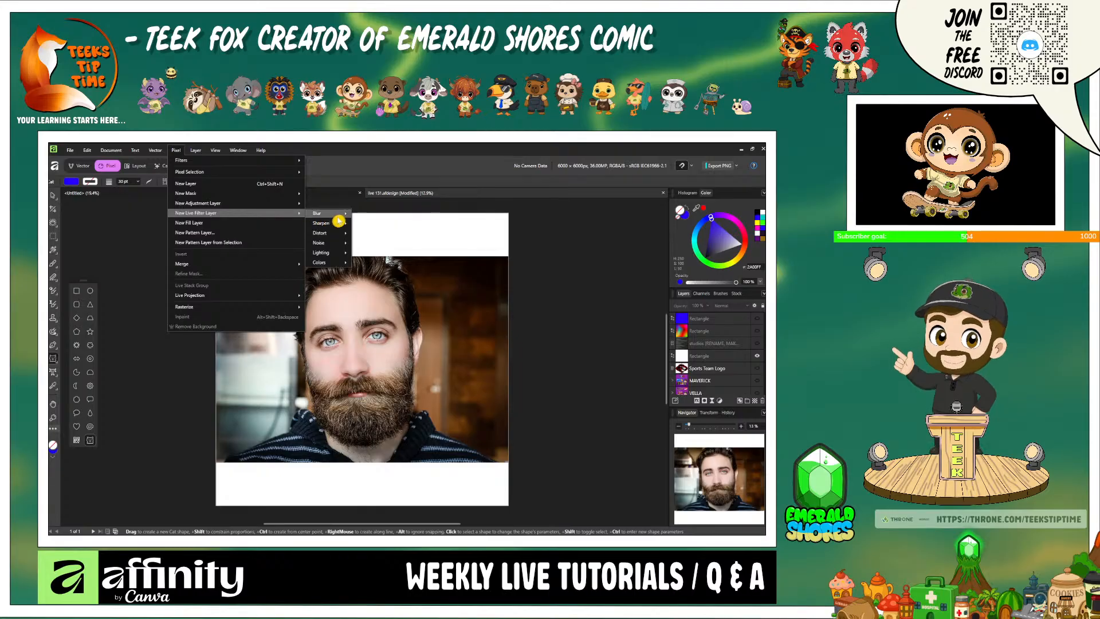
{"action": "mouse_move", "coordinate": [329, 214]}
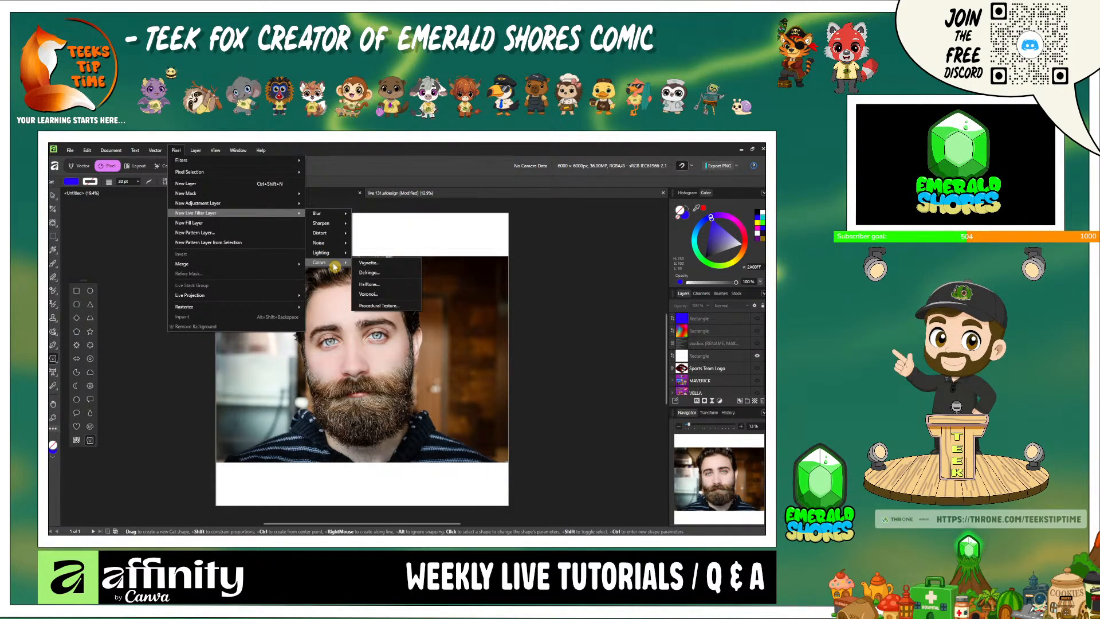
{"action": "left_click", "coordinate": [393, 286]}
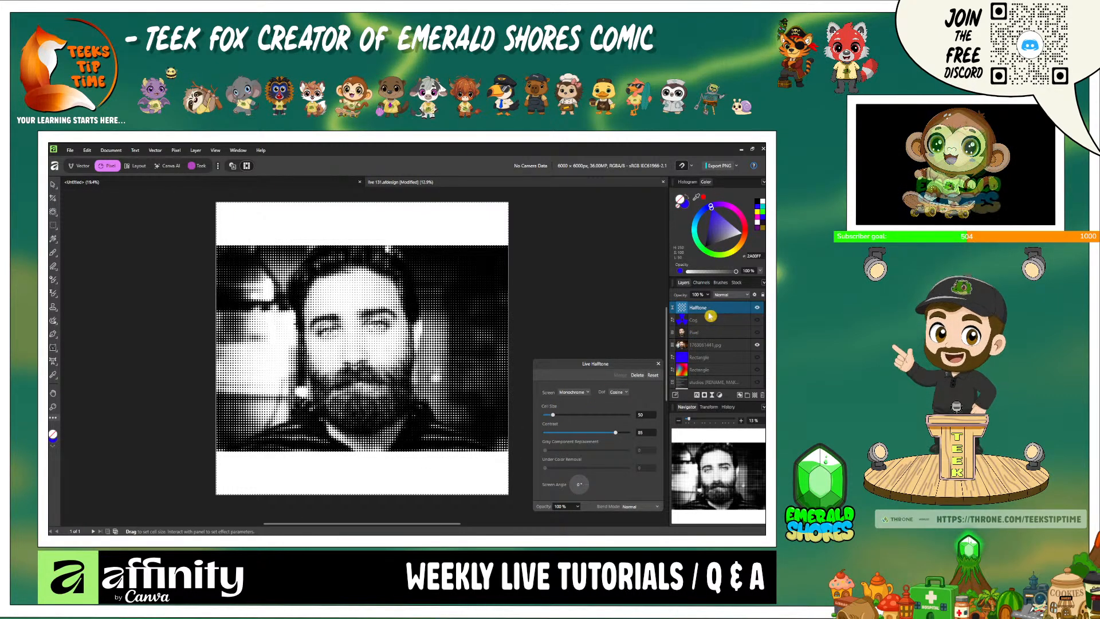
{"action": "left_click", "coordinate": [757, 311]}
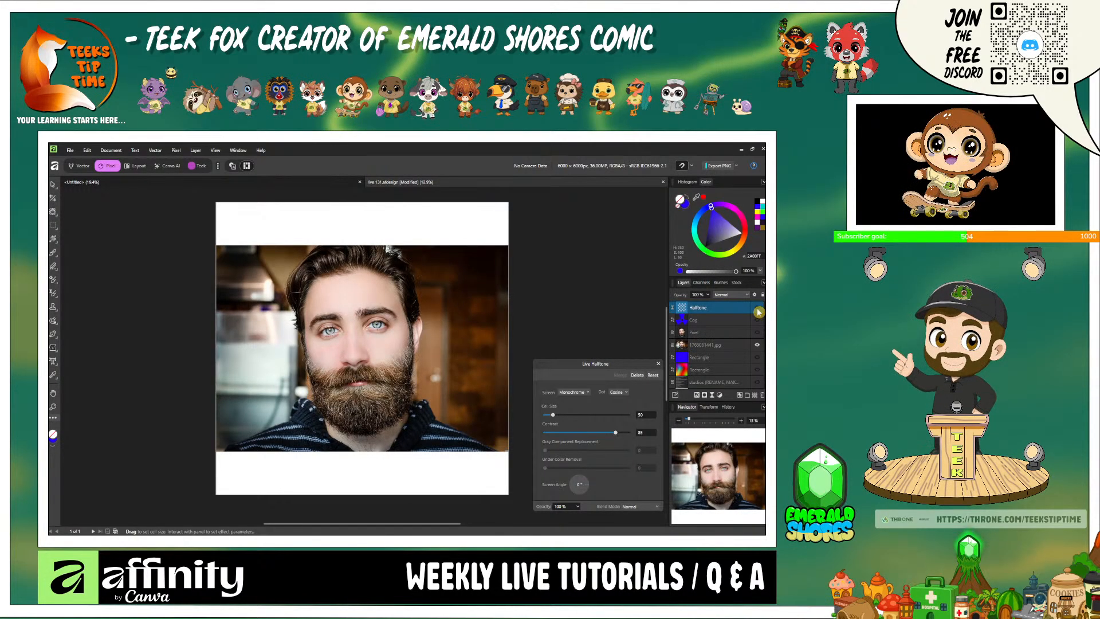
{"action": "left_click", "coordinate": [758, 310]}
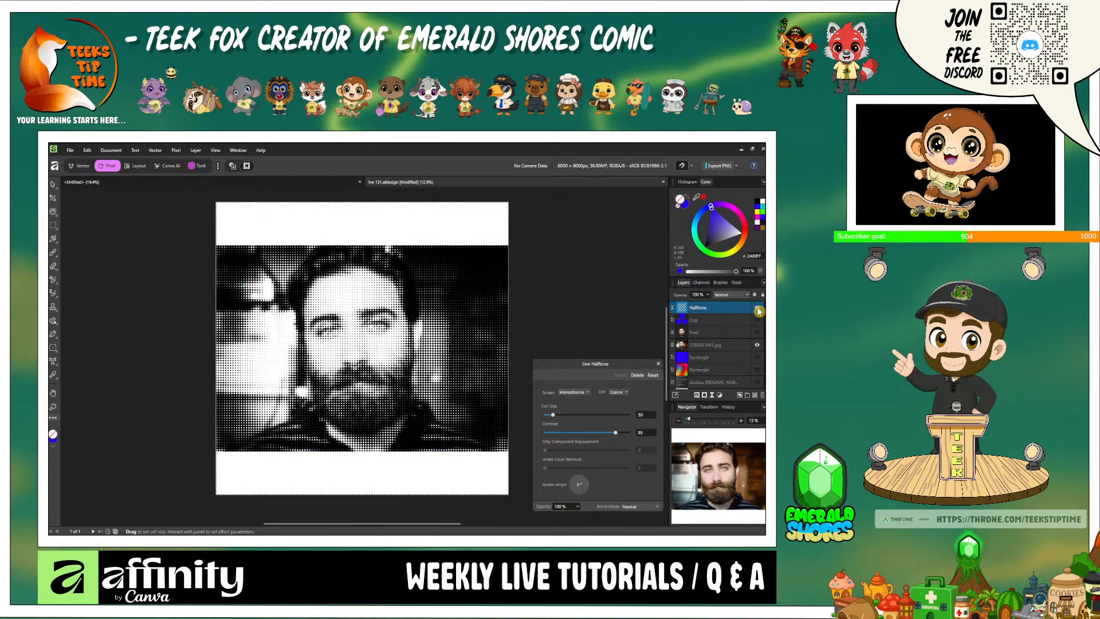
- Delete the Halftone live filter layer
{"action": "right_click", "coordinate": [720, 311]}
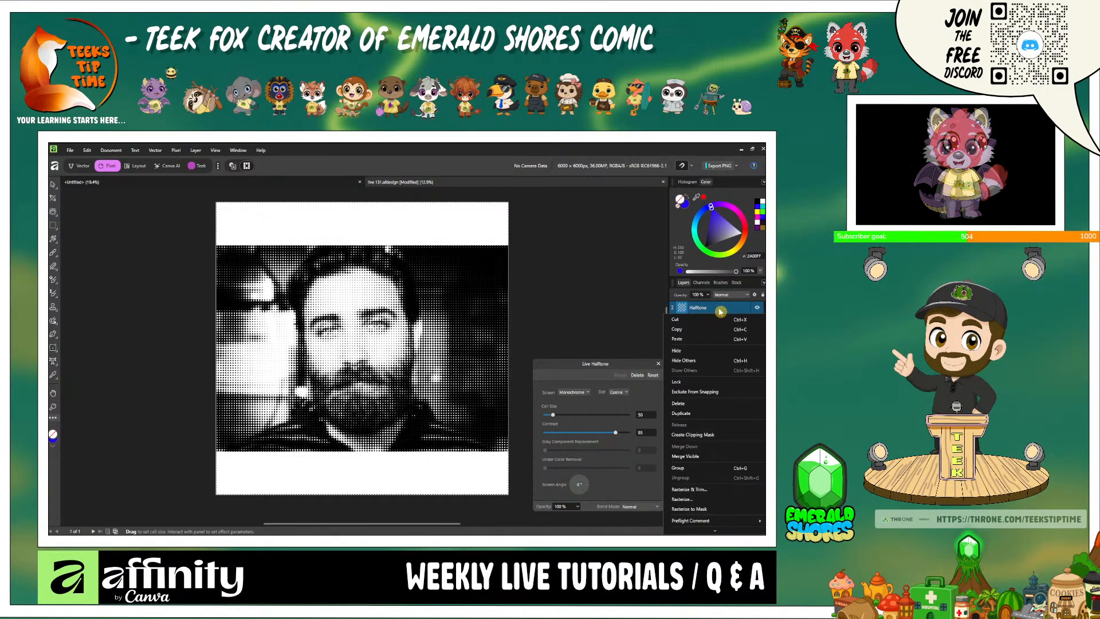
{"action": "left_click", "coordinate": [709, 437]}
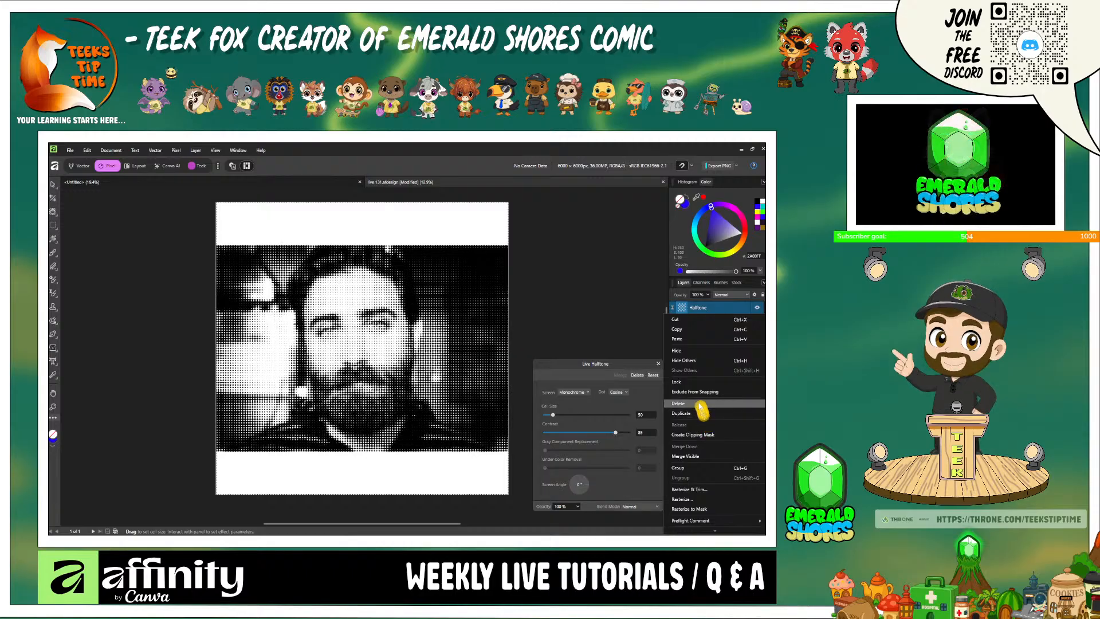
{"action": "key", "text": "Delete"}
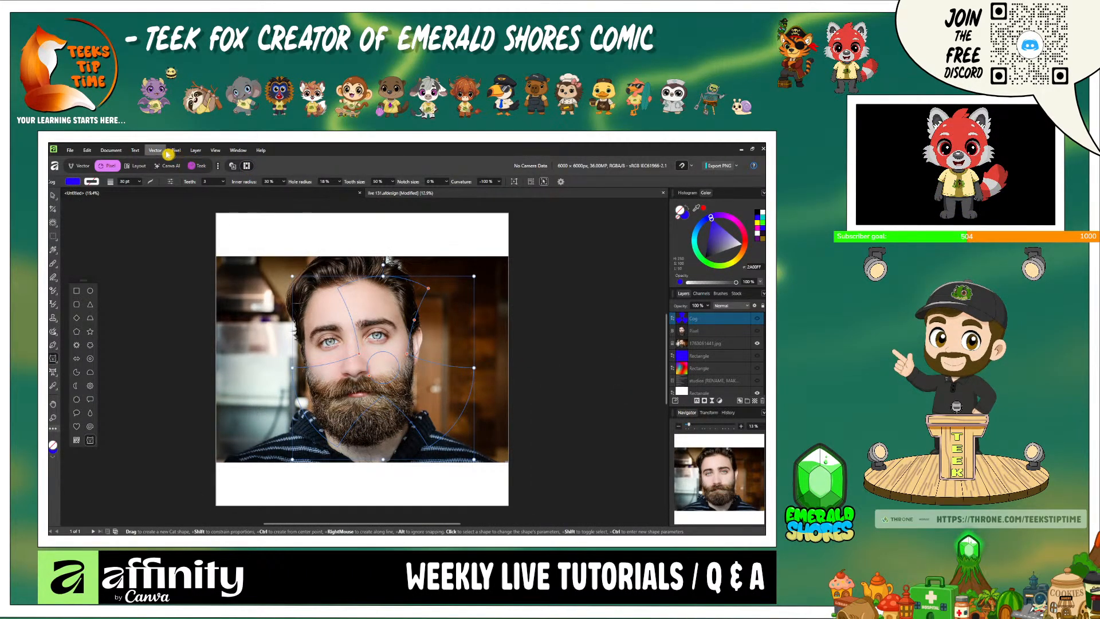
- Add a Glitch live filter layer from the Distort filters
{"action": "left_click", "coordinate": [176, 150]}
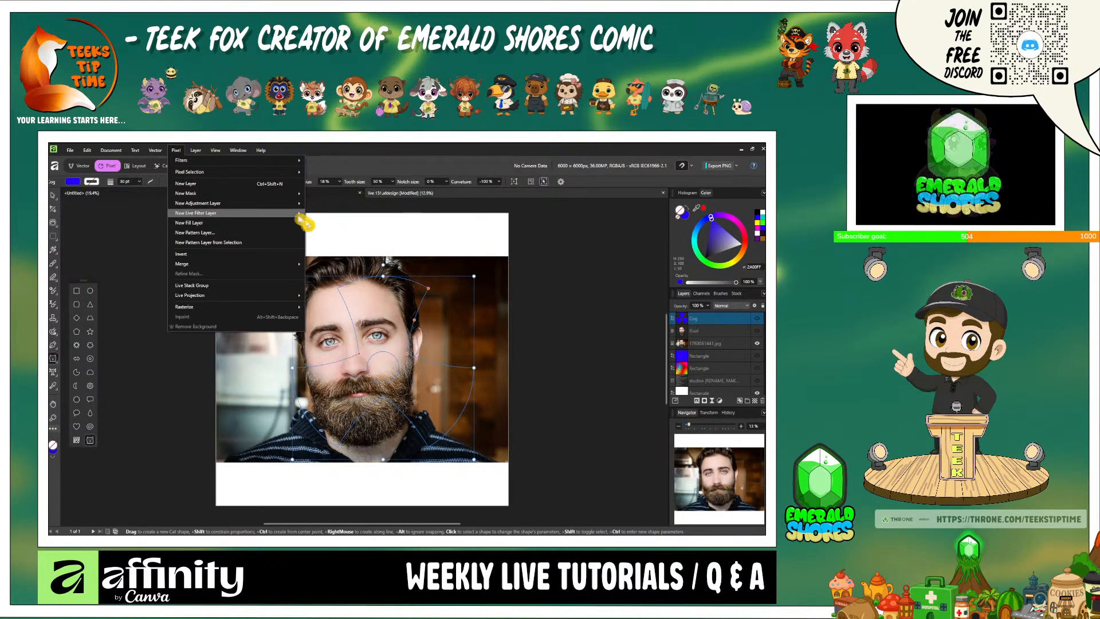
{"action": "mouse_move", "coordinate": [282, 216]}
{"action": "mouse_move", "coordinate": [329, 232]}
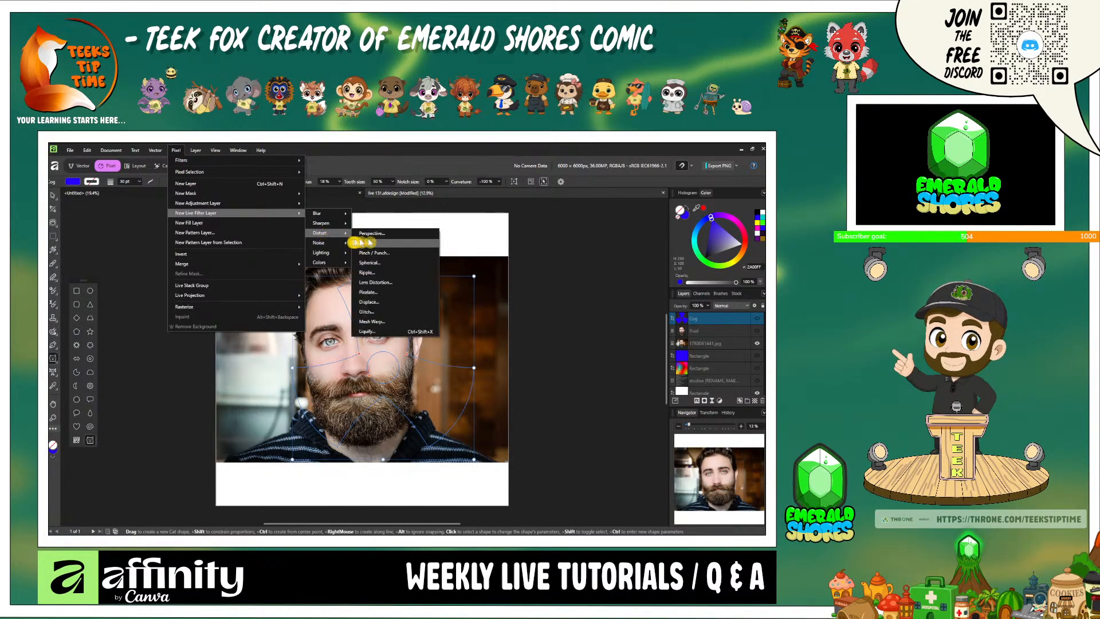
{"action": "left_click", "coordinate": [402, 314]}
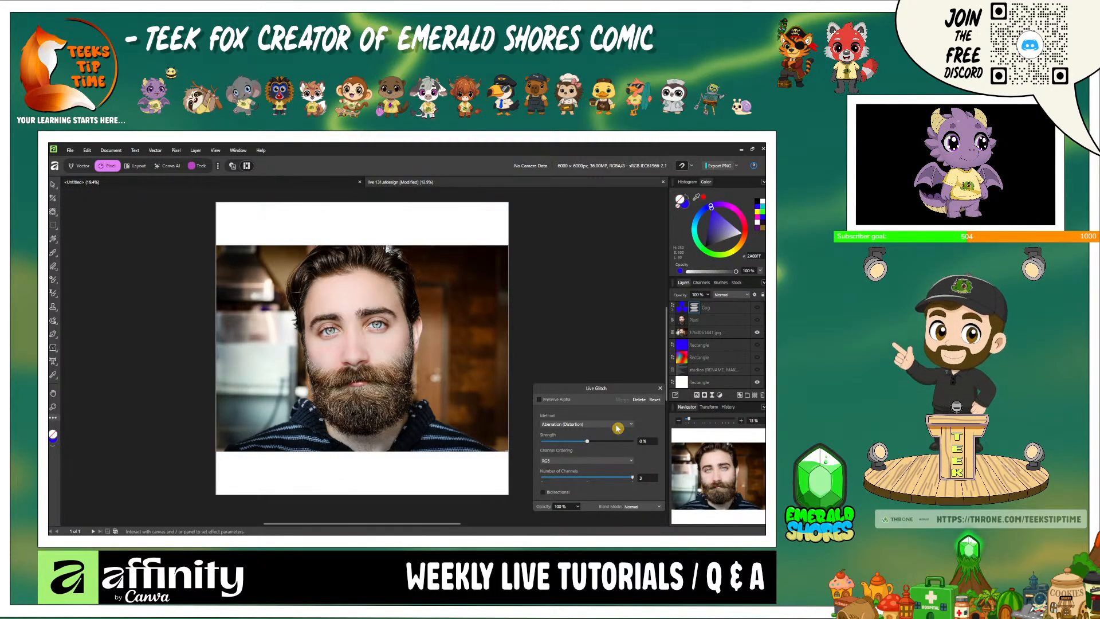
- Set the Glitch method to Sawtooth, try its strength at 100 %, and set the strength to 0 %
{"action": "left_click", "coordinate": [616, 426]}
{"action": "scroll", "coordinate": [617, 426], "scroll_direction": "down", "scroll_amount": 1}
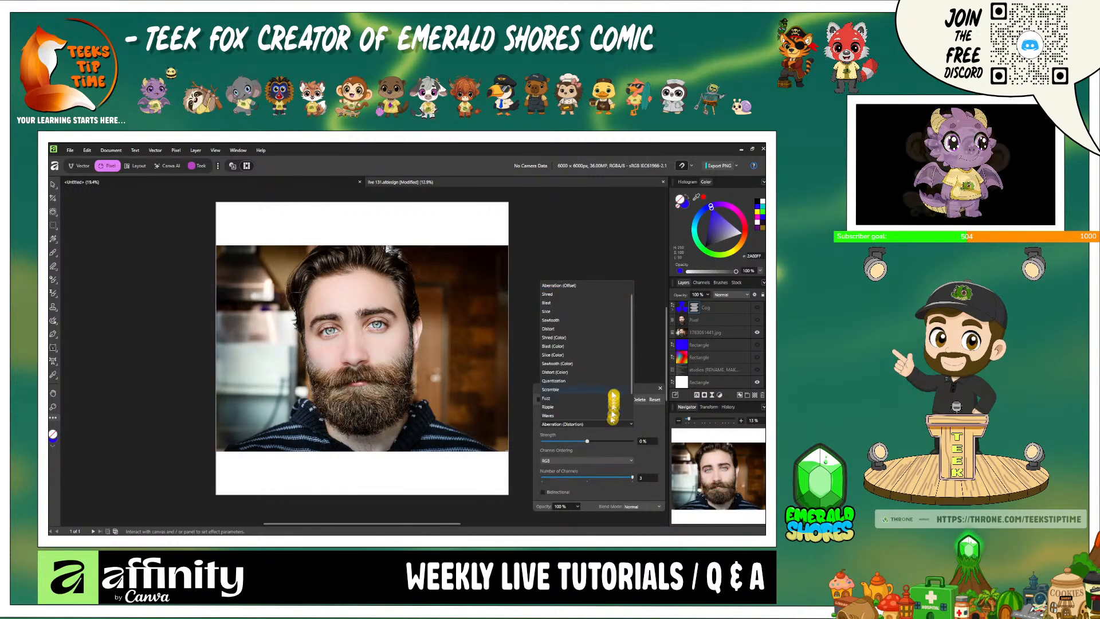
{"action": "left_click", "coordinate": [608, 321]}
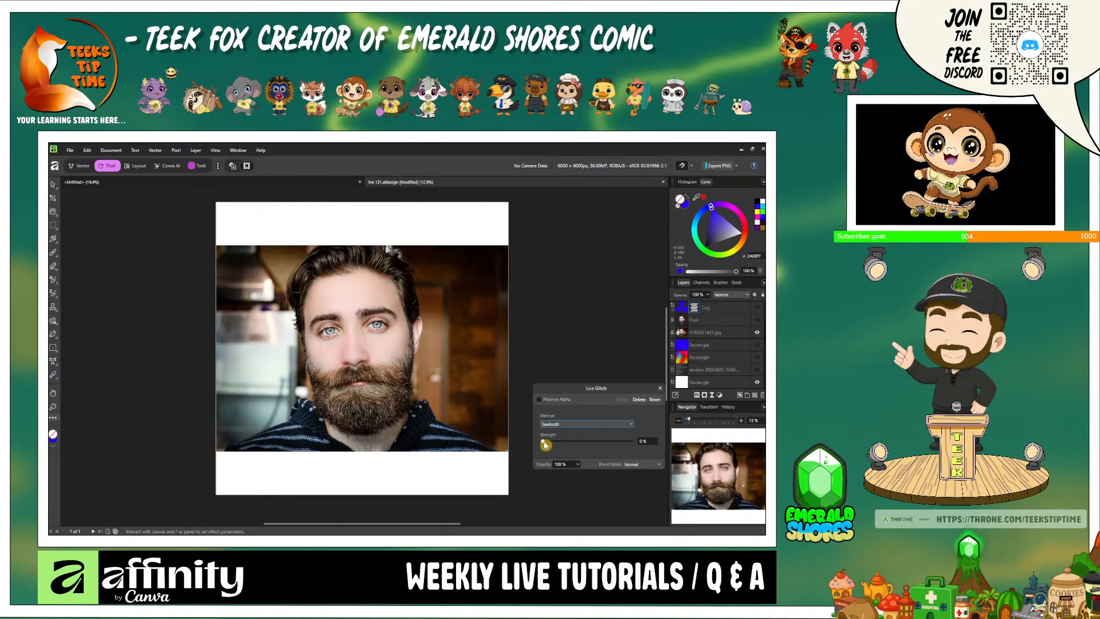
{"action": "left_click_drag", "start_coordinate": [544, 445], "coordinate": [591, 452]}
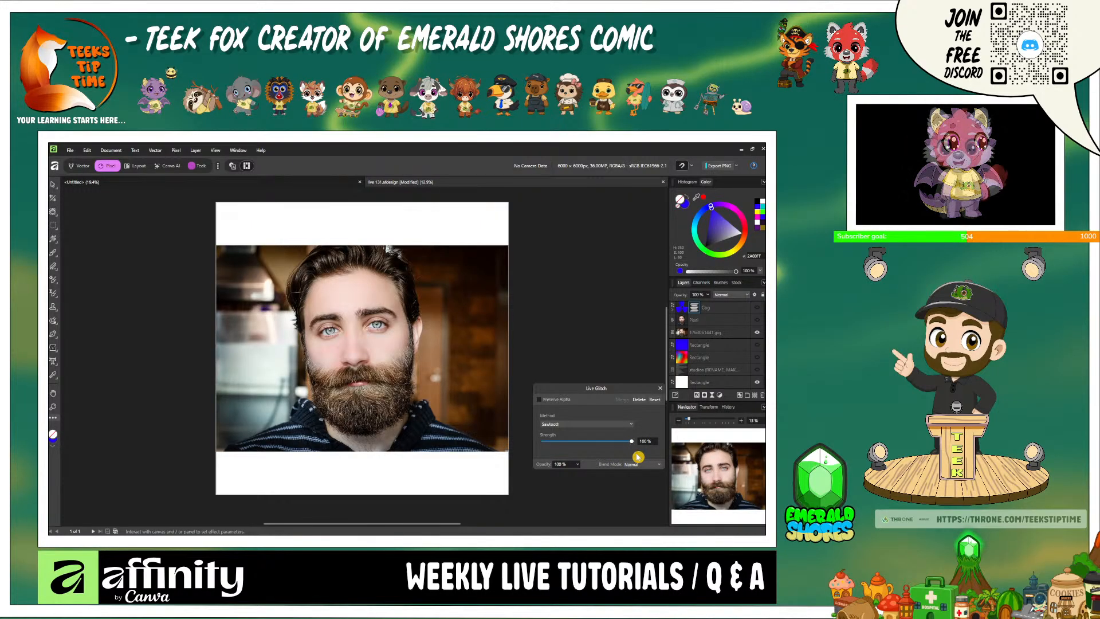
{"action": "left_click_drag", "start_coordinate": [635, 456], "coordinate": [587, 456]}
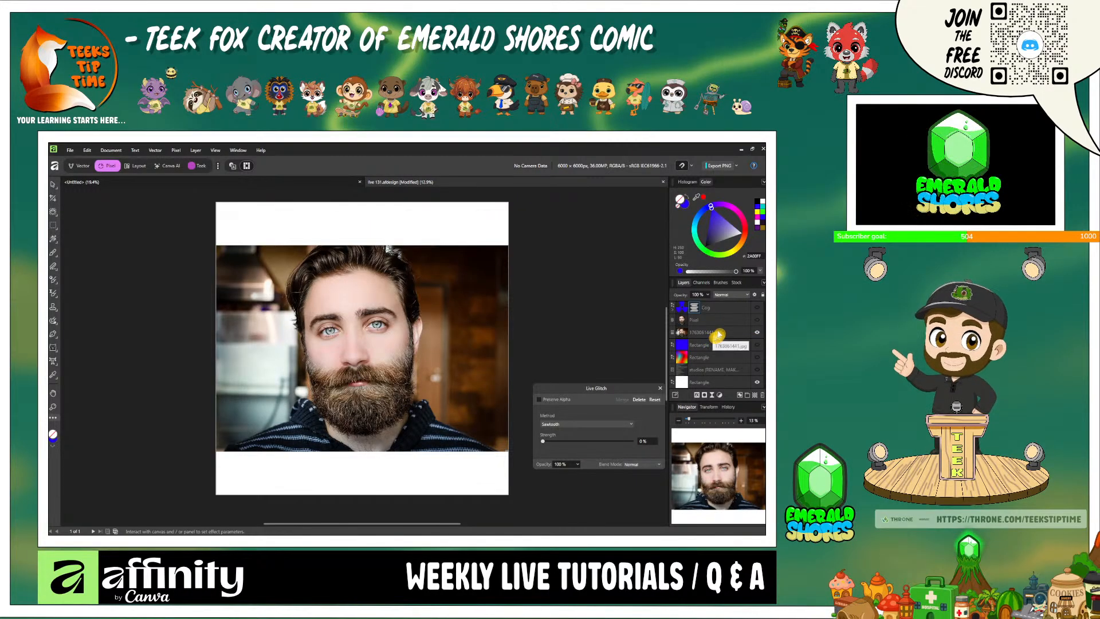
- Move the cog layer carrying the glitch filter directly above the bearded man's photo and group the two layers
{"action": "left_click", "coordinate": [708, 310]}
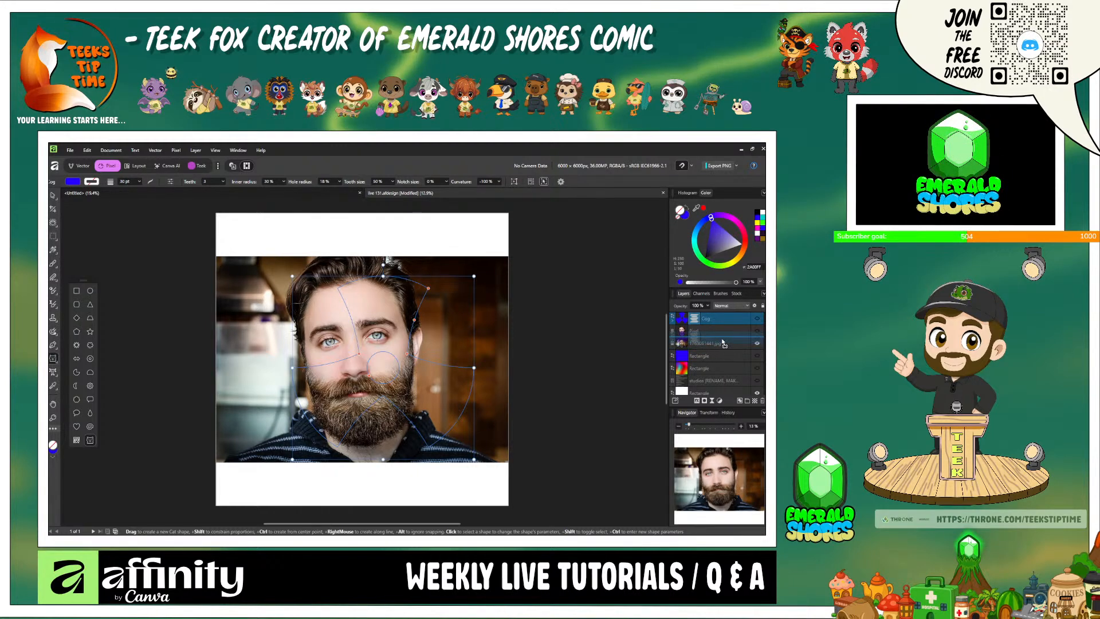
{"action": "left_click_drag", "start_coordinate": [723, 344], "coordinate": [723, 340]}
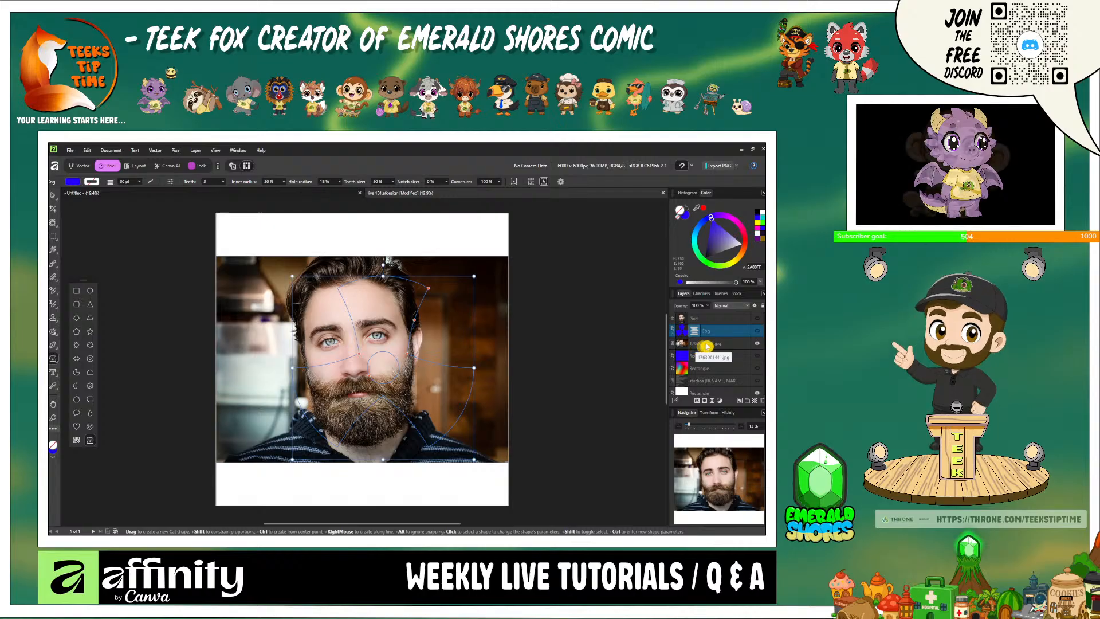
{"action": "left_click", "coordinate": [704, 344], "text": "shift"}
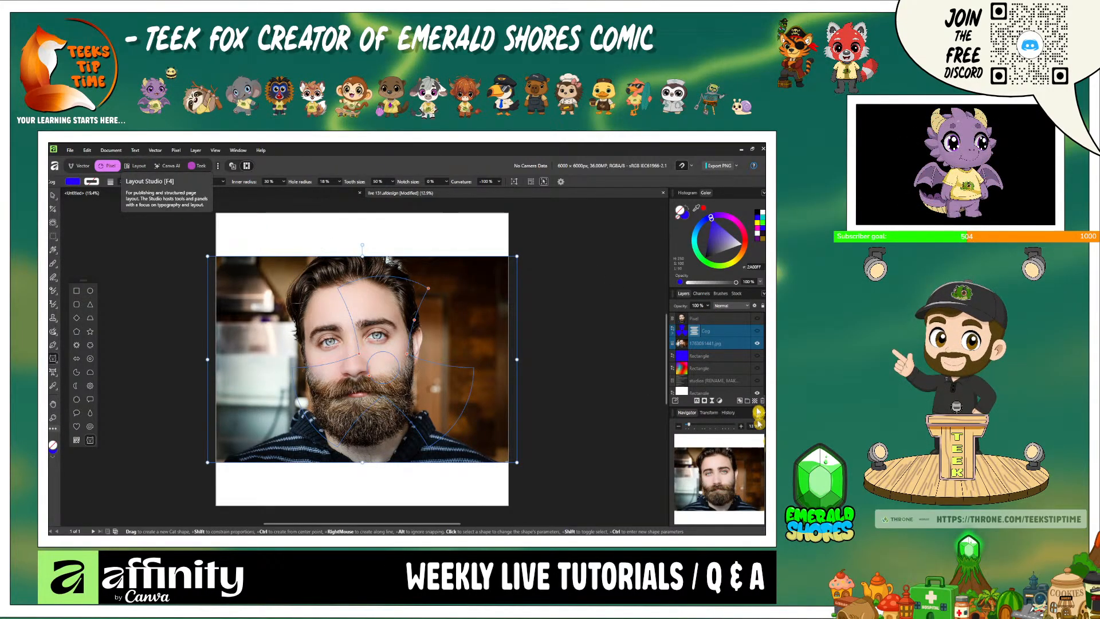
{"action": "right_click", "coordinate": [710, 346]}
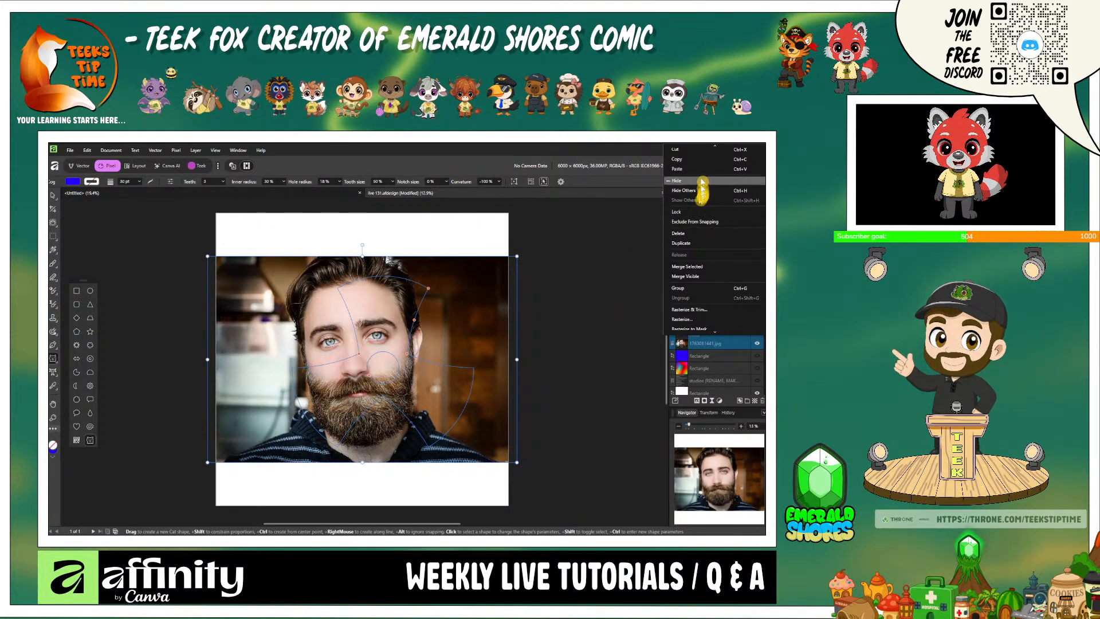
{"action": "left_click", "coordinate": [725, 289]}
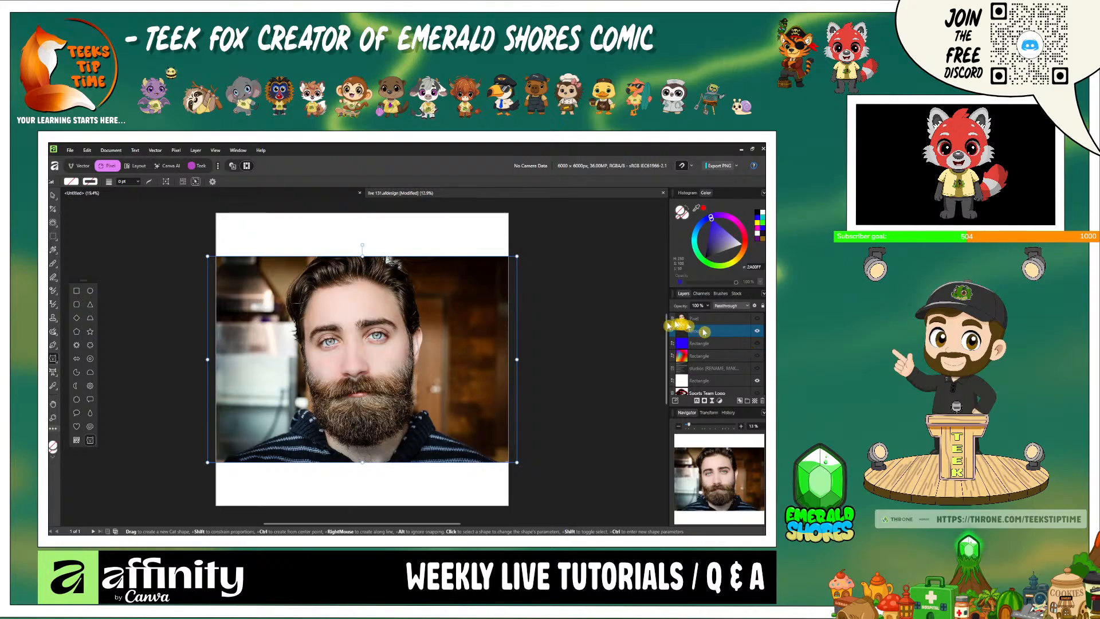
- Delete the cog layer from the group that holds the bearded man's photo
{"action": "left_click", "coordinate": [676, 332]}
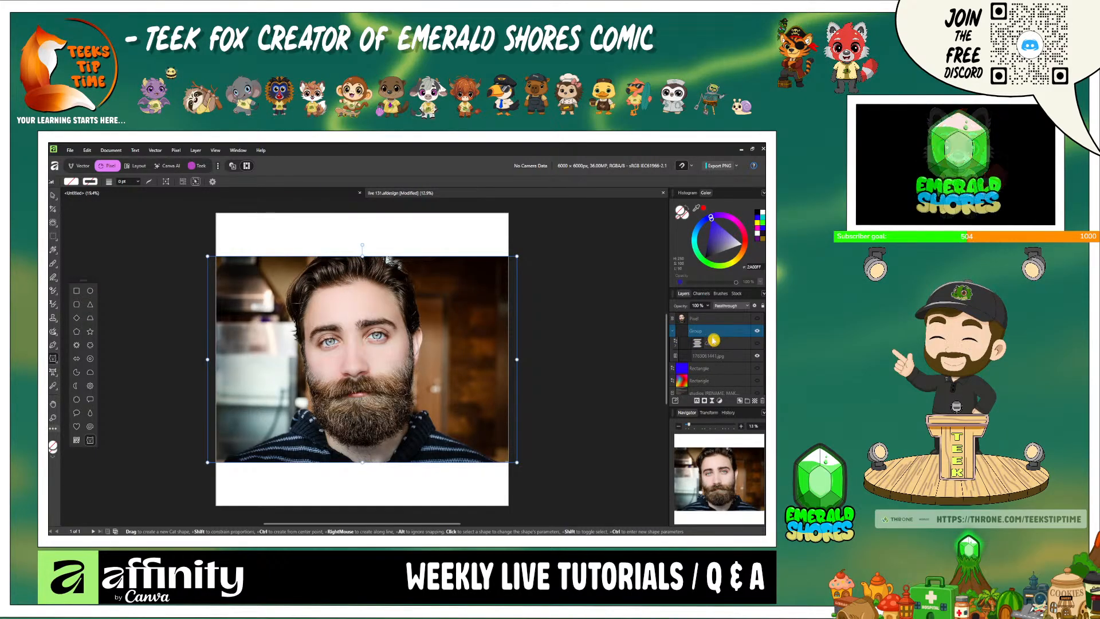
{"action": "left_click", "coordinate": [721, 346]}
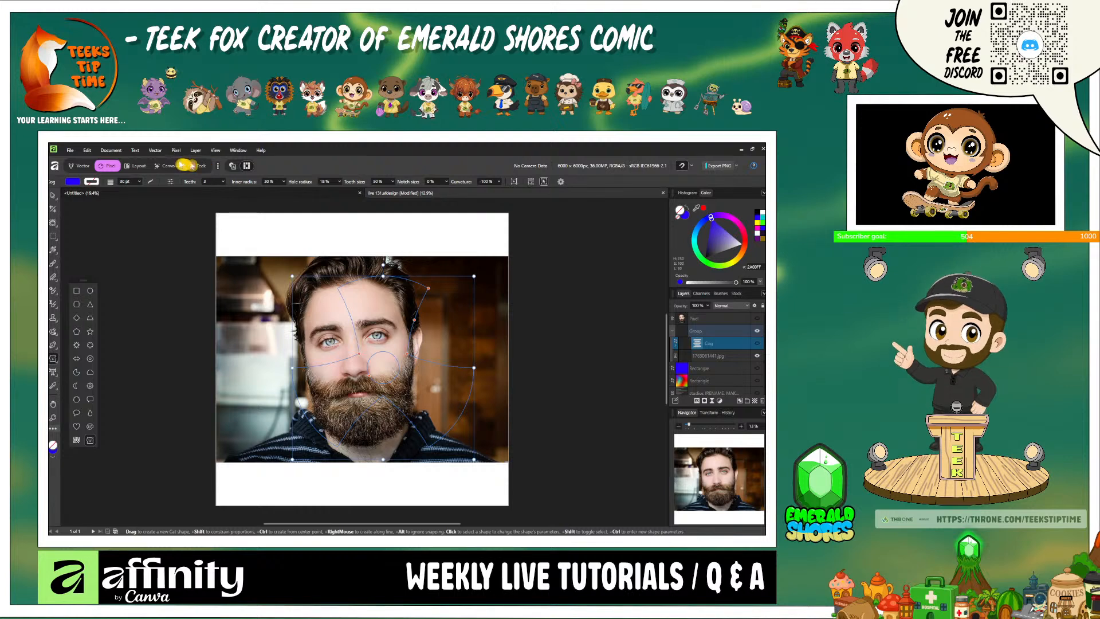
{"action": "left_click", "coordinate": [88, 151]}
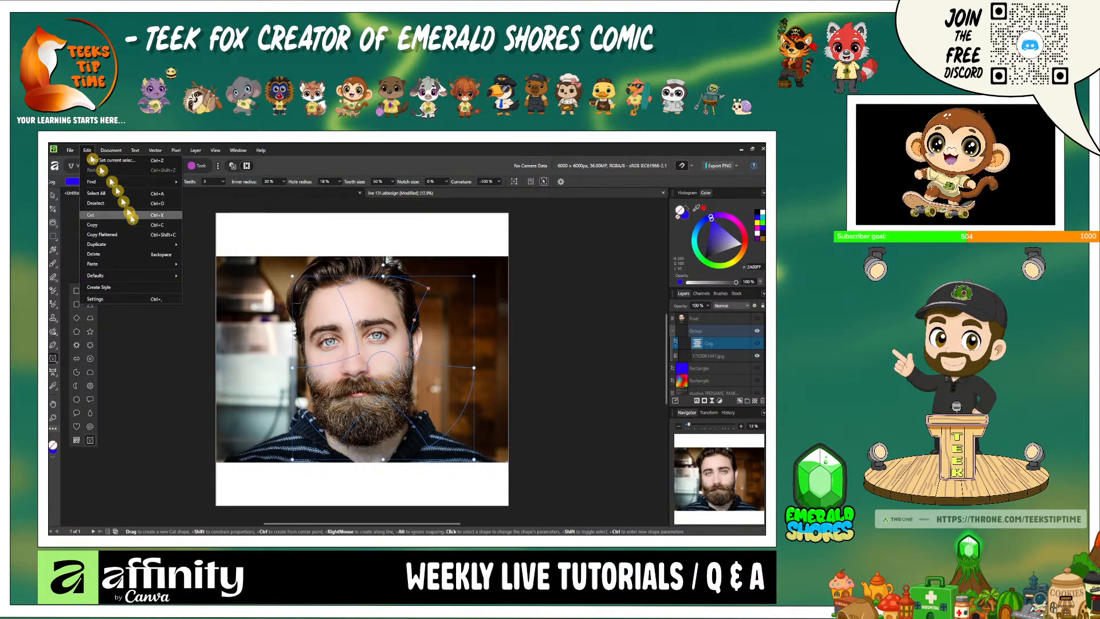
{"action": "left_click", "coordinate": [127, 255]}
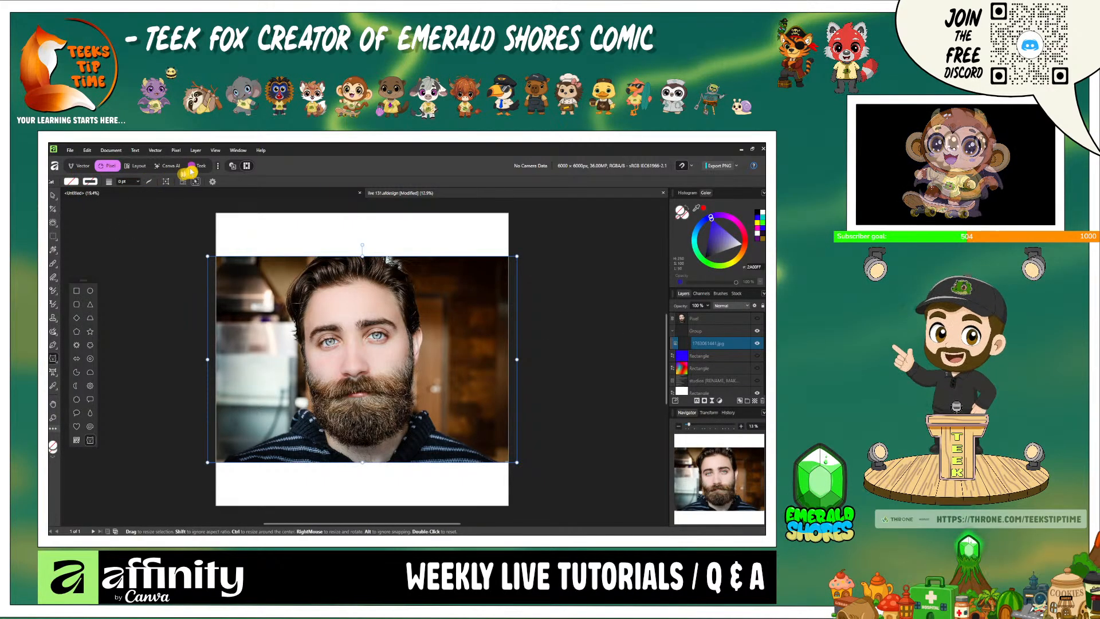
- Add a Glitch live filter layer from the Distort filters to the bearded man's photo
{"action": "left_click", "coordinate": [87, 151]}
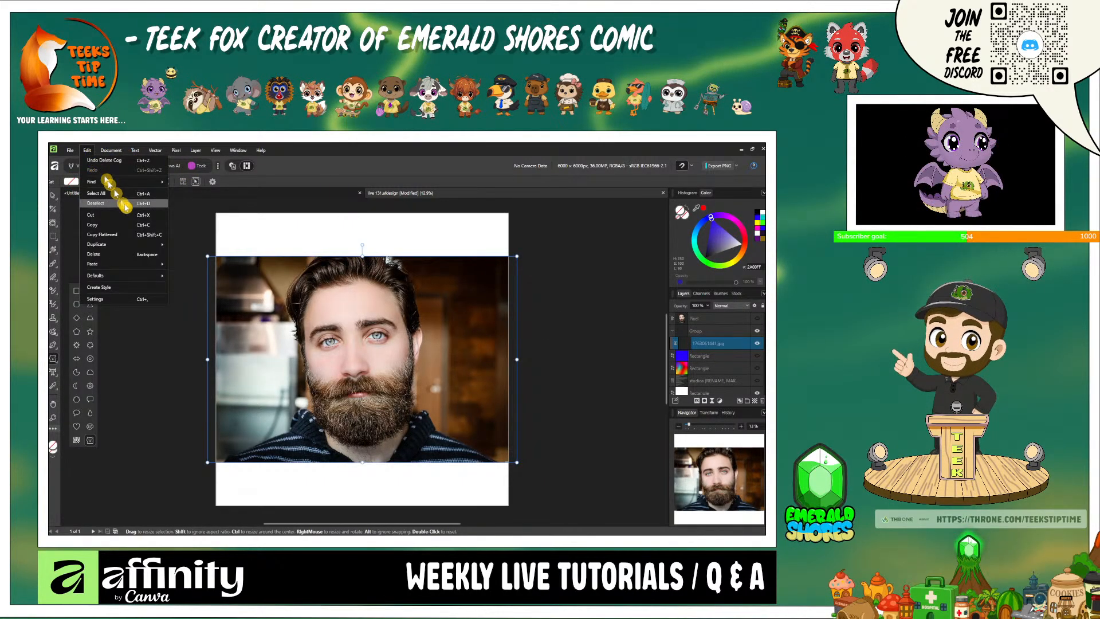
{"action": "mouse_move", "coordinate": [67, 148]}
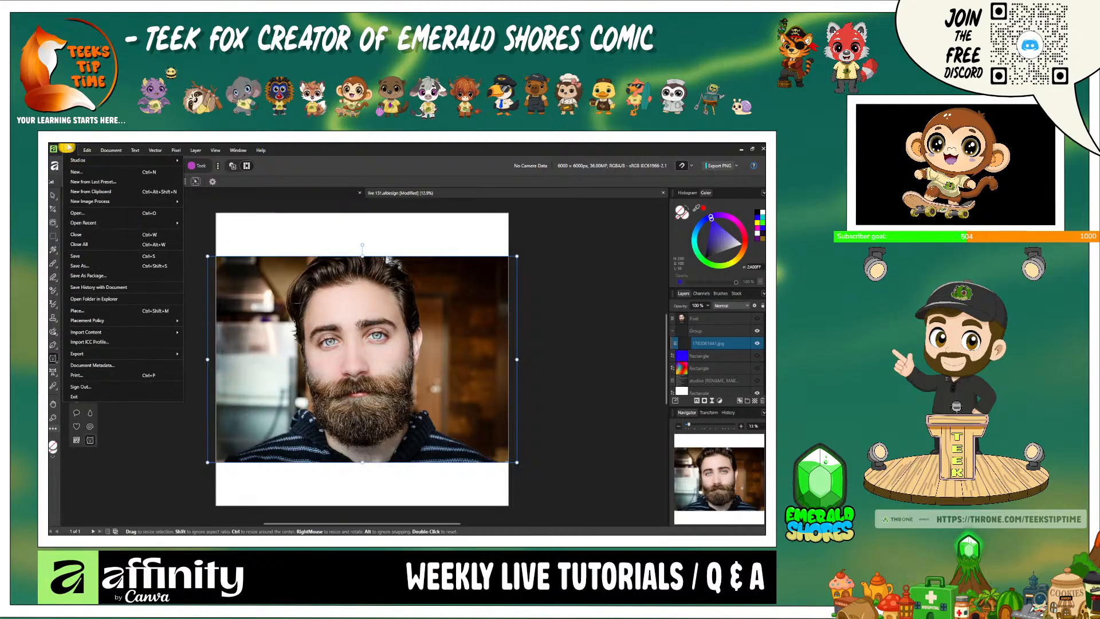
{"action": "mouse_move", "coordinate": [176, 150]}
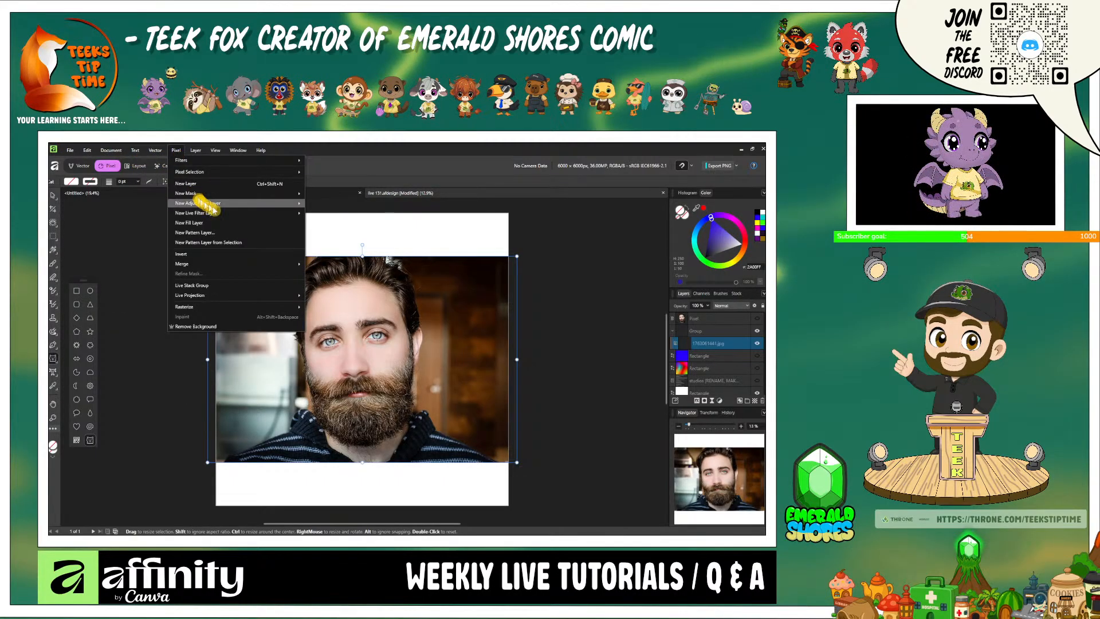
{"action": "mouse_move", "coordinate": [269, 213]}
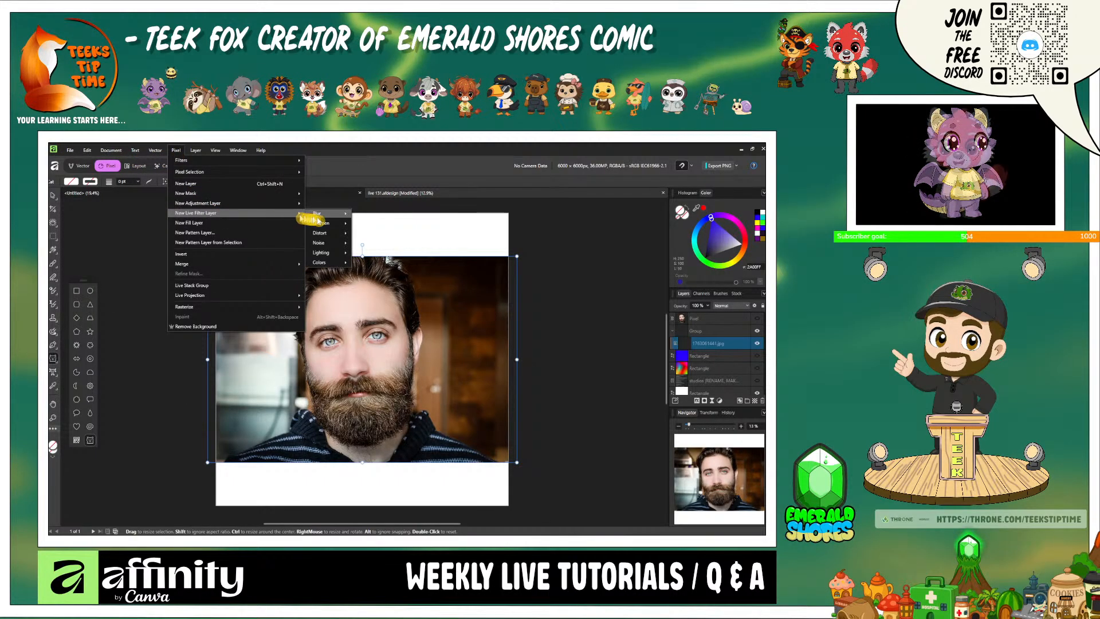
{"action": "mouse_move", "coordinate": [338, 237]}
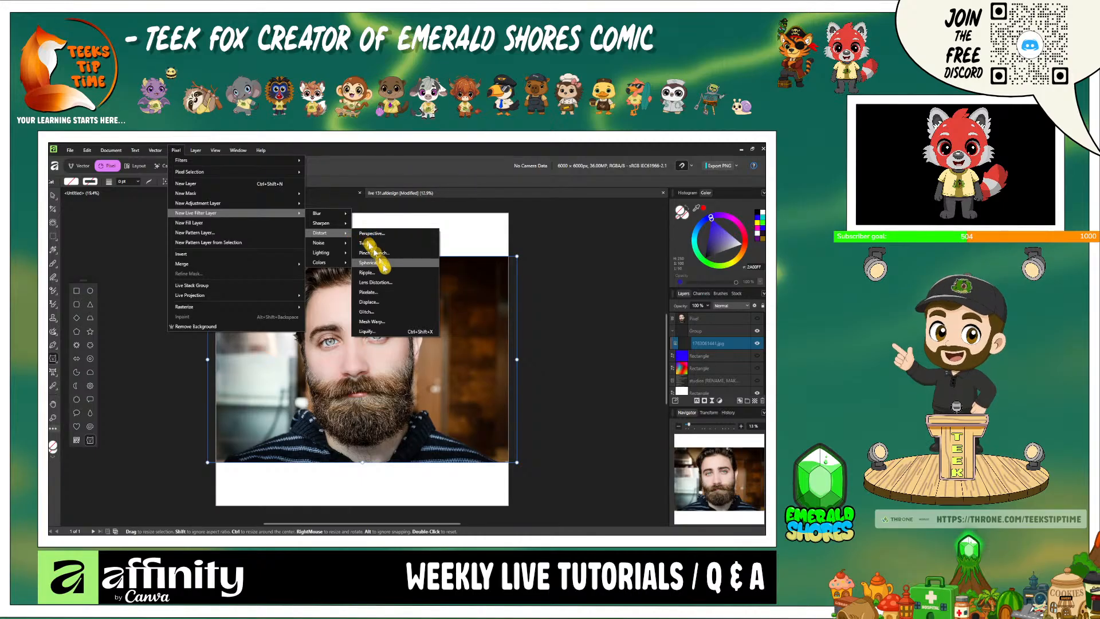
{"action": "left_click", "coordinate": [401, 314]}
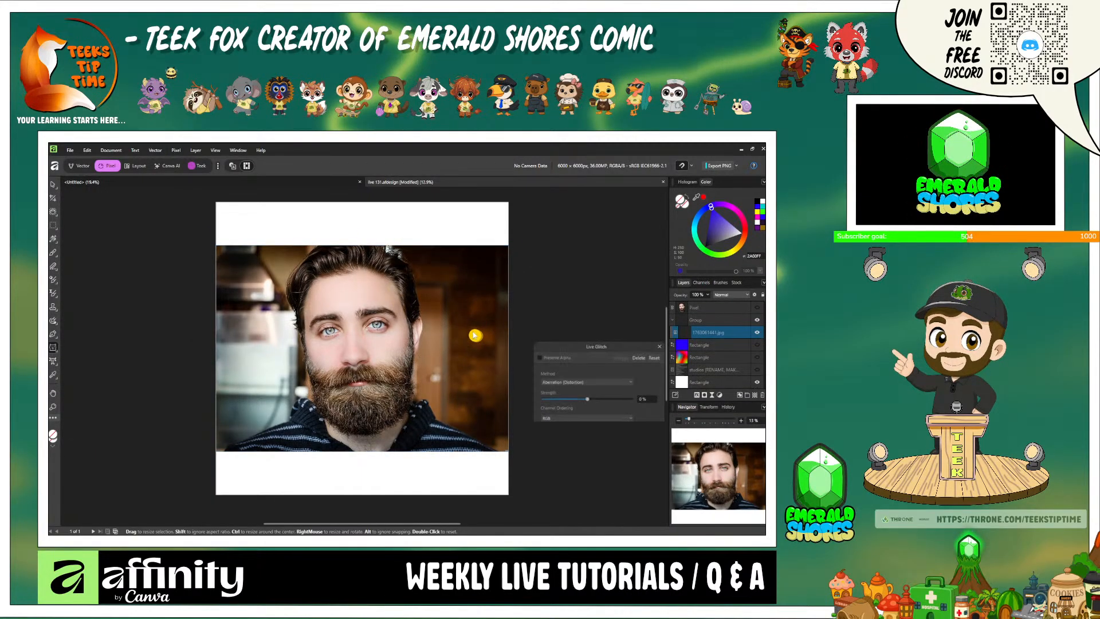
- Set the Glitch filter's method to Sawtooth with a strength of 90 %
{"action": "left_click", "coordinate": [589, 382]}
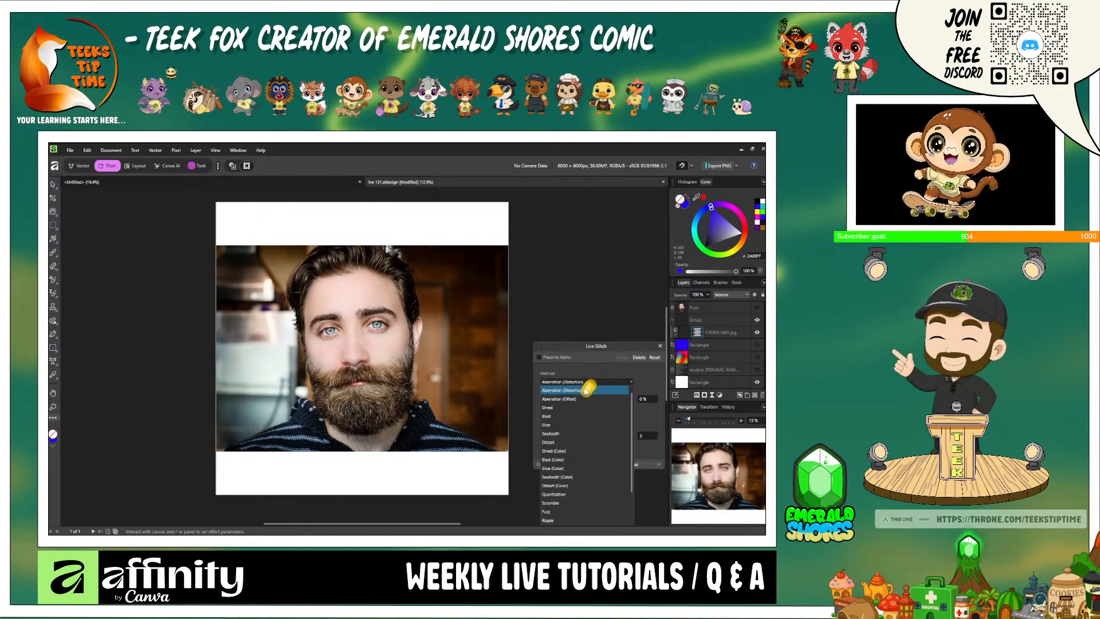
{"action": "left_click", "coordinate": [583, 434]}
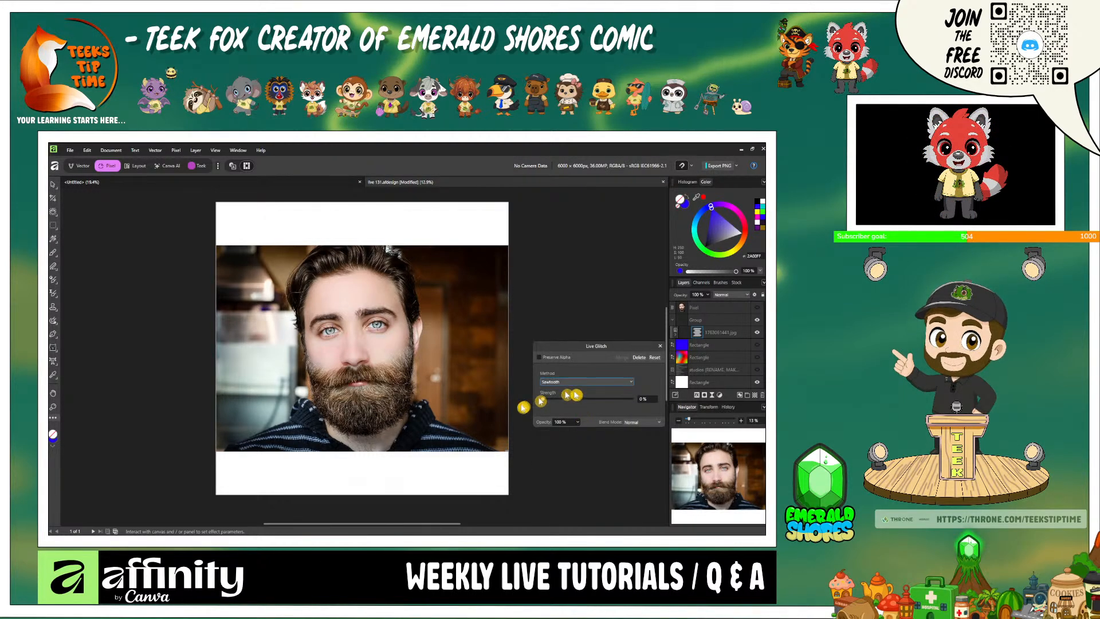
{"action": "left_click_drag", "start_coordinate": [544, 403], "coordinate": [624, 419]}
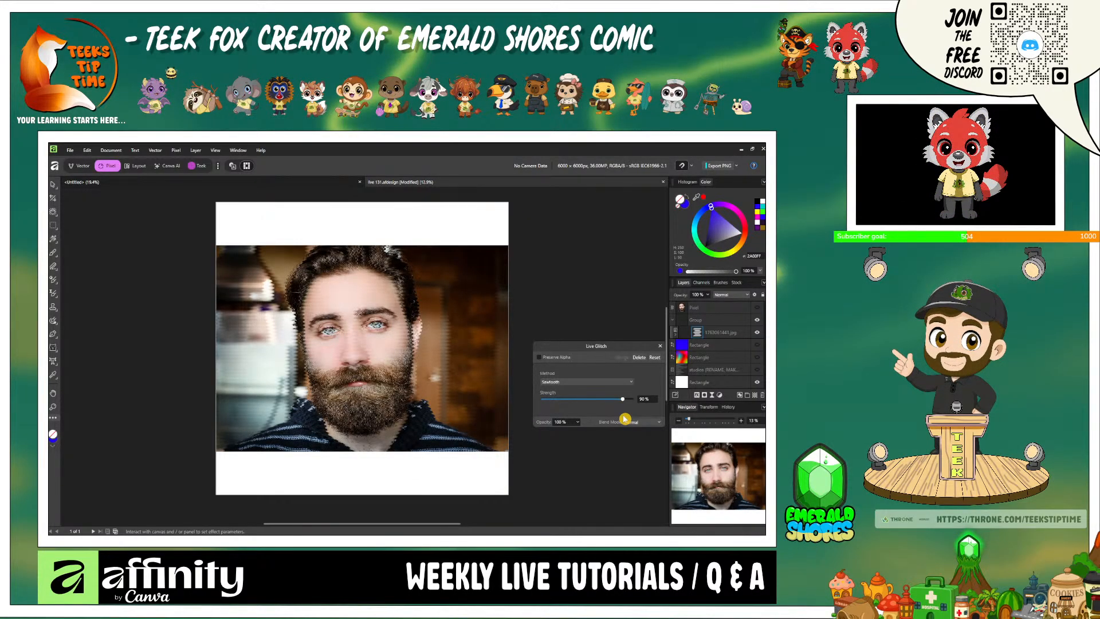
- Switch the Glitch method to Warp with 91 % horizontal strength and 94 % vertical strength
{"action": "left_click", "coordinate": [572, 383]}
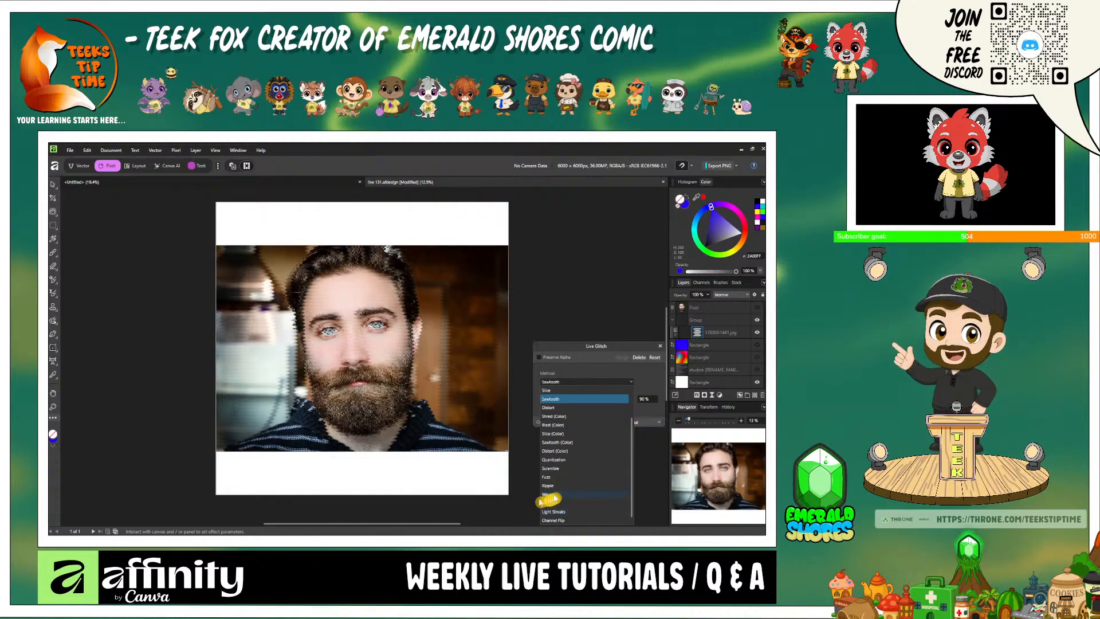
{"action": "left_click", "coordinate": [591, 502]}
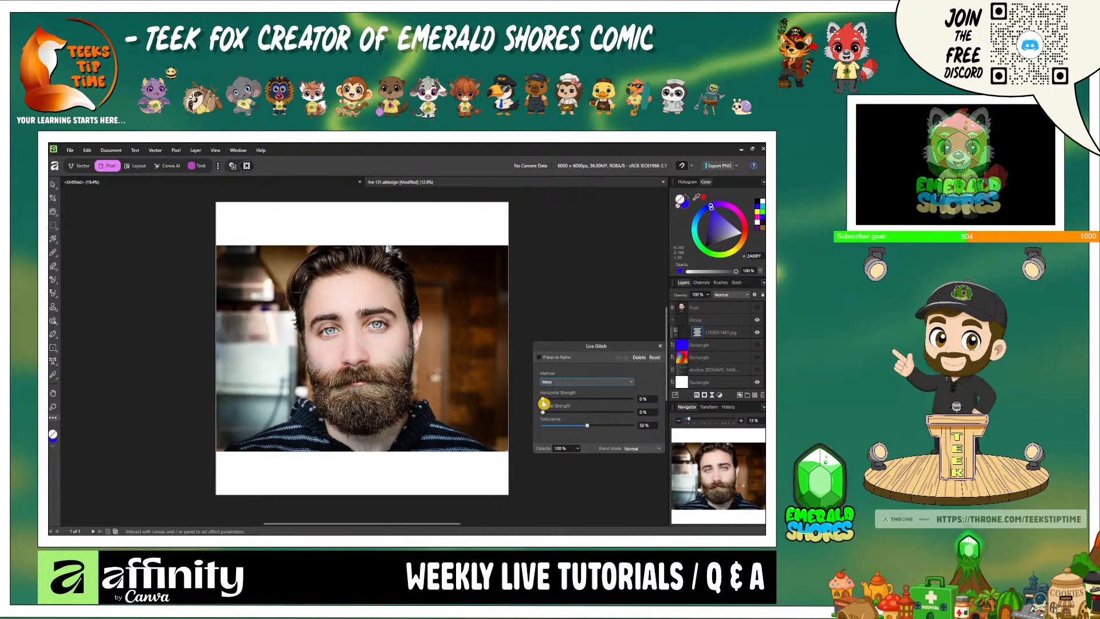
{"action": "left_click_drag", "start_coordinate": [581, 408], "coordinate": [626, 415]}
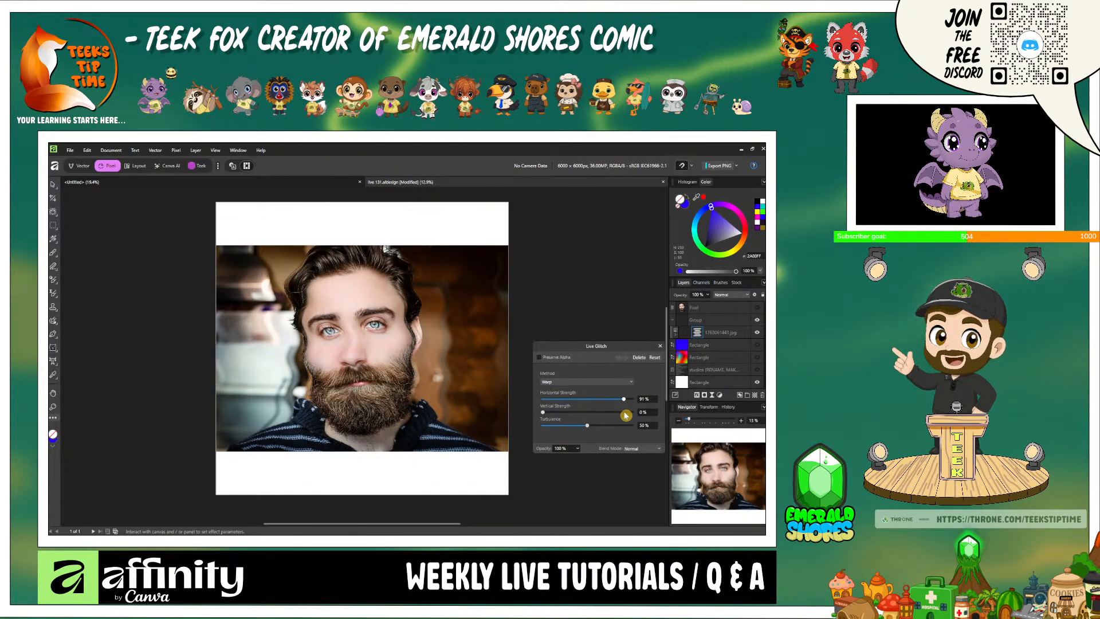
{"action": "left_click_drag", "start_coordinate": [543, 418], "coordinate": [626, 422]}
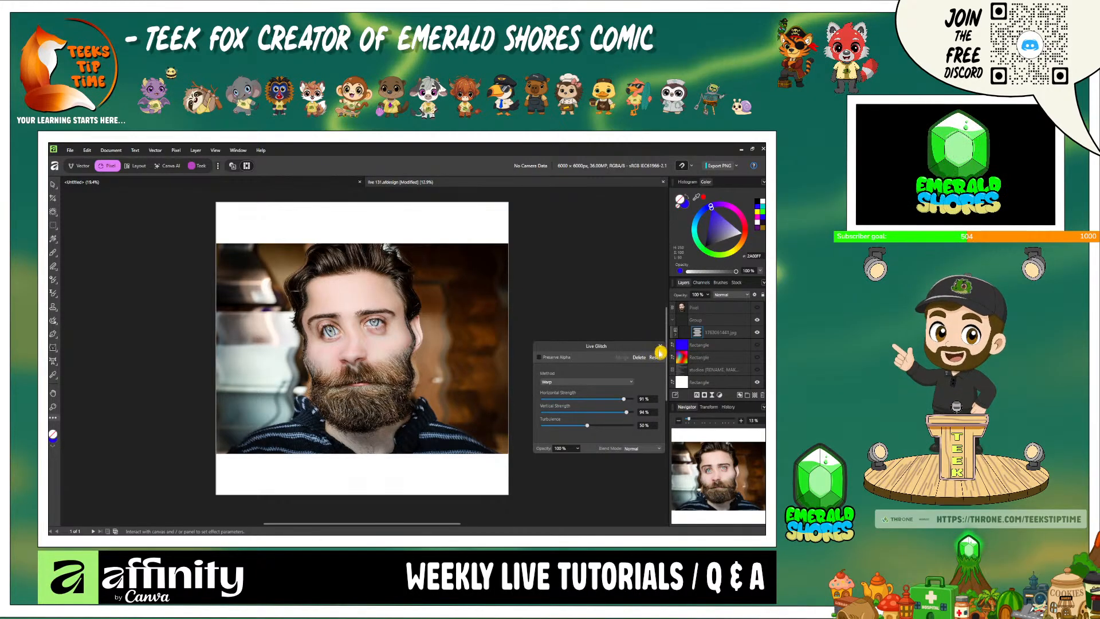
- Close the Live Glitch settings and delete the glitch filter from the photo layer
{"action": "left_click", "coordinate": [660, 346]}
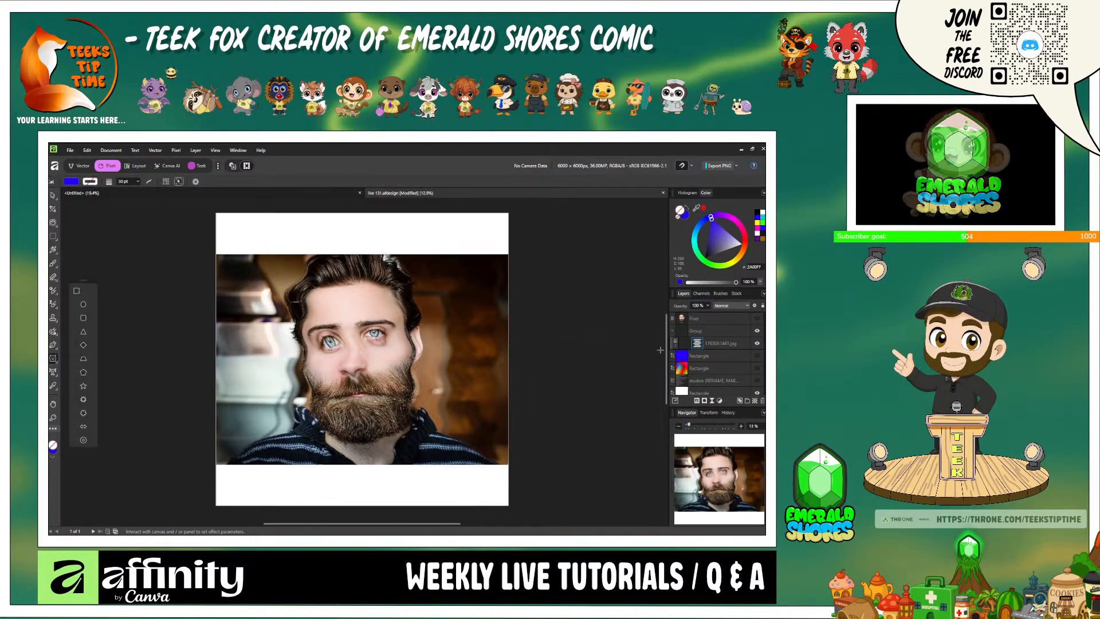
{"action": "left_click", "coordinate": [726, 345]}
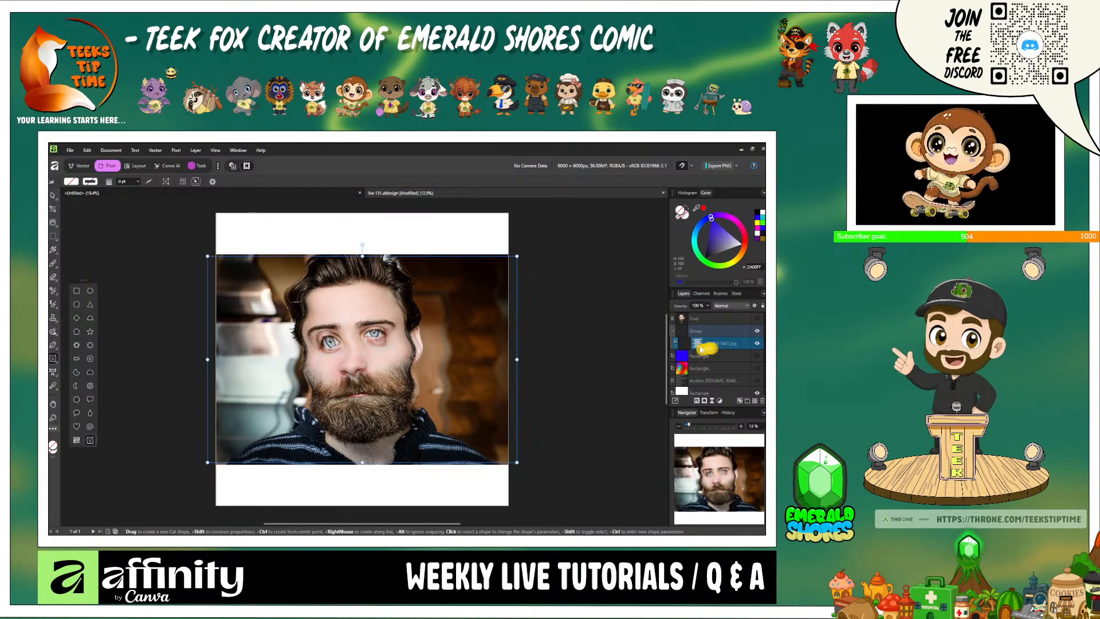
{"action": "right_click", "coordinate": [698, 349]}
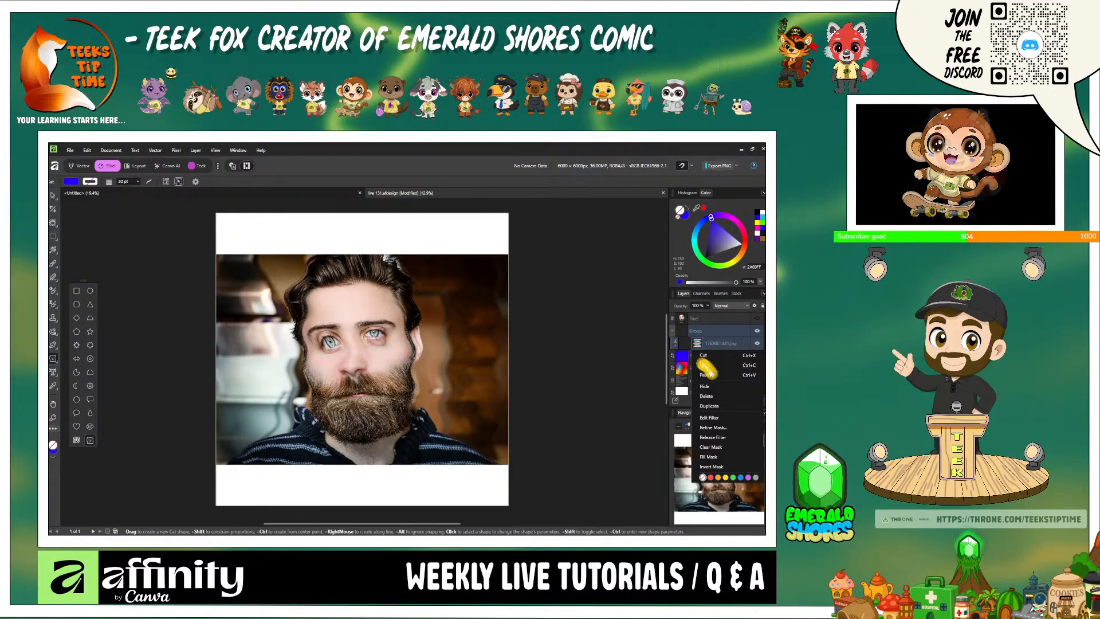
{"action": "left_click", "coordinate": [725, 397]}
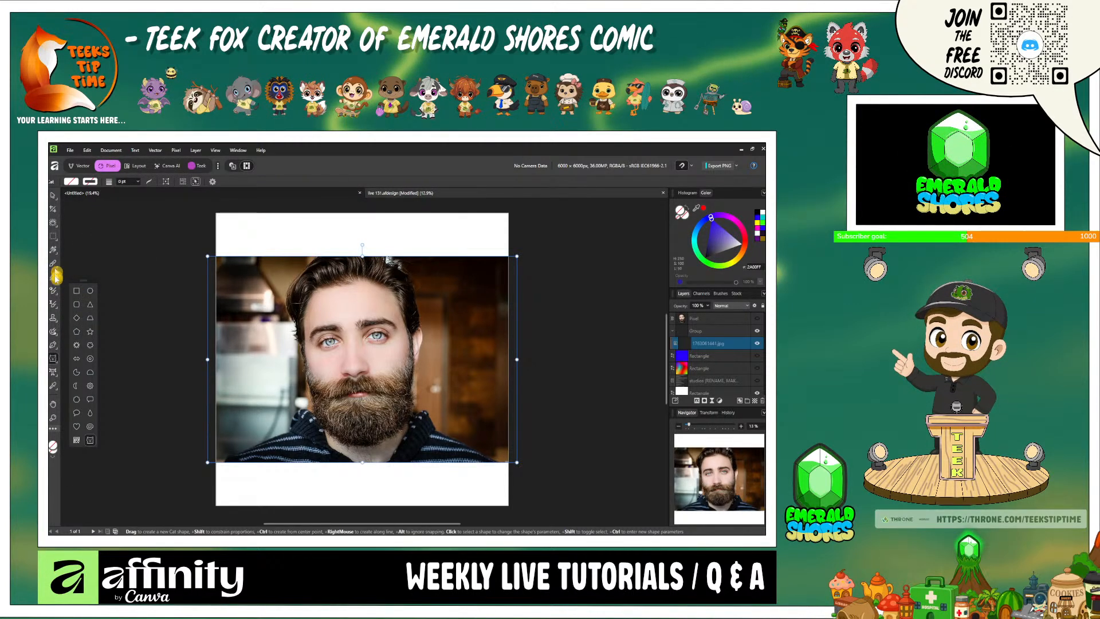
- Try painting a monochrome Halftone filter over the man's face with the Filter Brush Tool, and undo it
{"action": "left_click", "coordinate": [56, 307]}
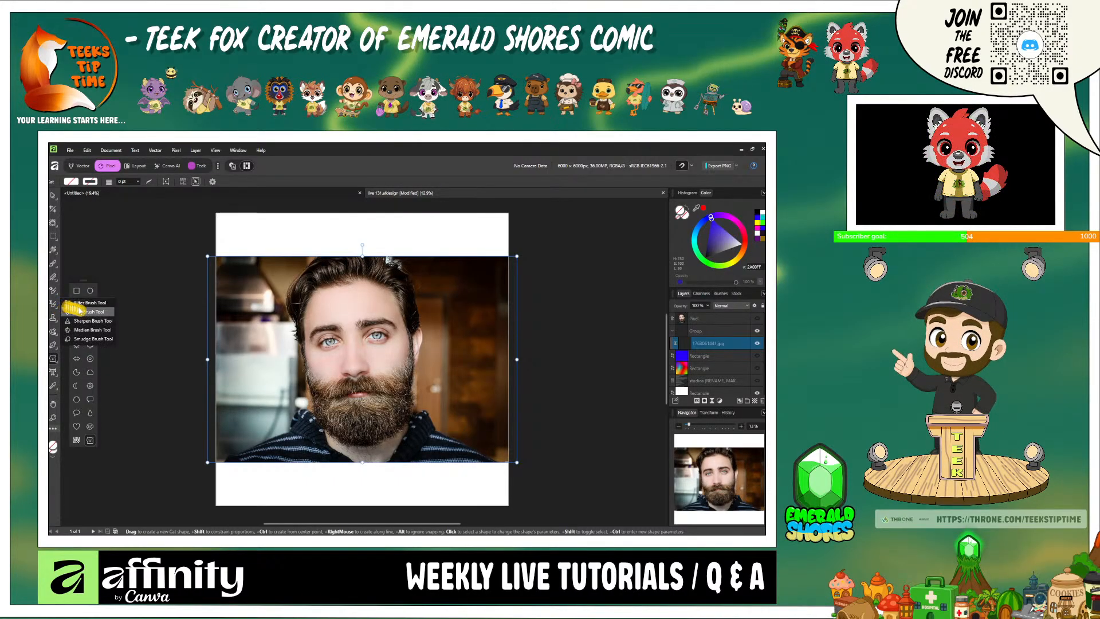
{"action": "left_click", "coordinate": [102, 304]}
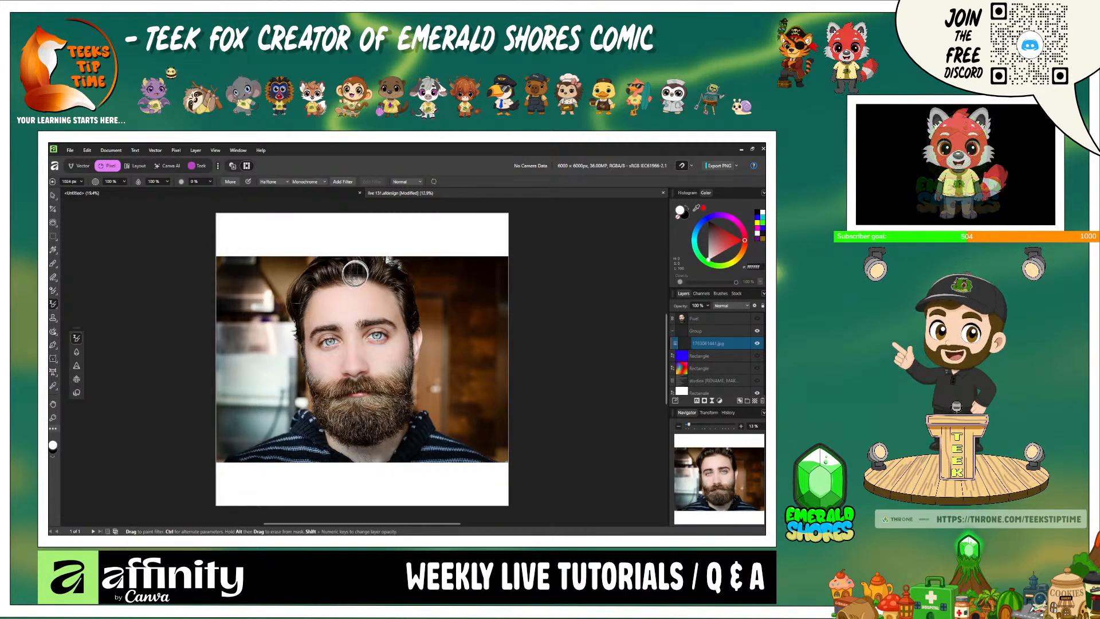
{"action": "mouse_move", "coordinate": [364, 319]}
{"action": "left_mouse_down"}
{"action": "mouse_move", "coordinate": [375, 418]}
{"action": "mouse_move", "coordinate": [423, 404]}
{"action": "mouse_move", "coordinate": [436, 388]}
{"action": "mouse_move", "coordinate": [409, 355]}
{"action": "mouse_move", "coordinate": [412, 325]}
{"action": "mouse_move", "coordinate": [335, 366]}
{"action": "mouse_move", "coordinate": [390, 373]}
{"action": "mouse_move", "coordinate": [443, 345]}
{"action": "mouse_move", "coordinate": [392, 357]}
{"action": "mouse_move", "coordinate": [405, 334]}
{"action": "mouse_move", "coordinate": [403, 274]}
{"action": "mouse_move", "coordinate": [378, 283]}
{"action": "mouse_move", "coordinate": [378, 315]}
{"action": "mouse_move", "coordinate": [366, 280]}
{"action": "left_mouse_up"}
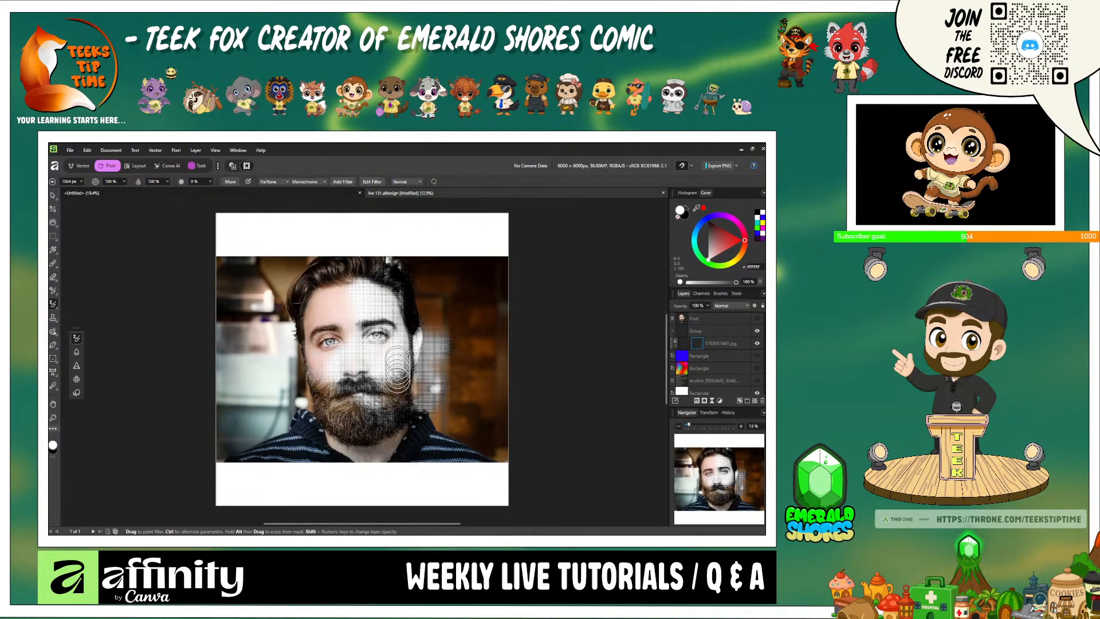
{"action": "mouse_move", "coordinate": [400, 405]}
{"action": "left_mouse_down"}
{"action": "mouse_move", "coordinate": [380, 425]}
{"action": "mouse_move", "coordinate": [444, 383]}
{"action": "left_mouse_up"}
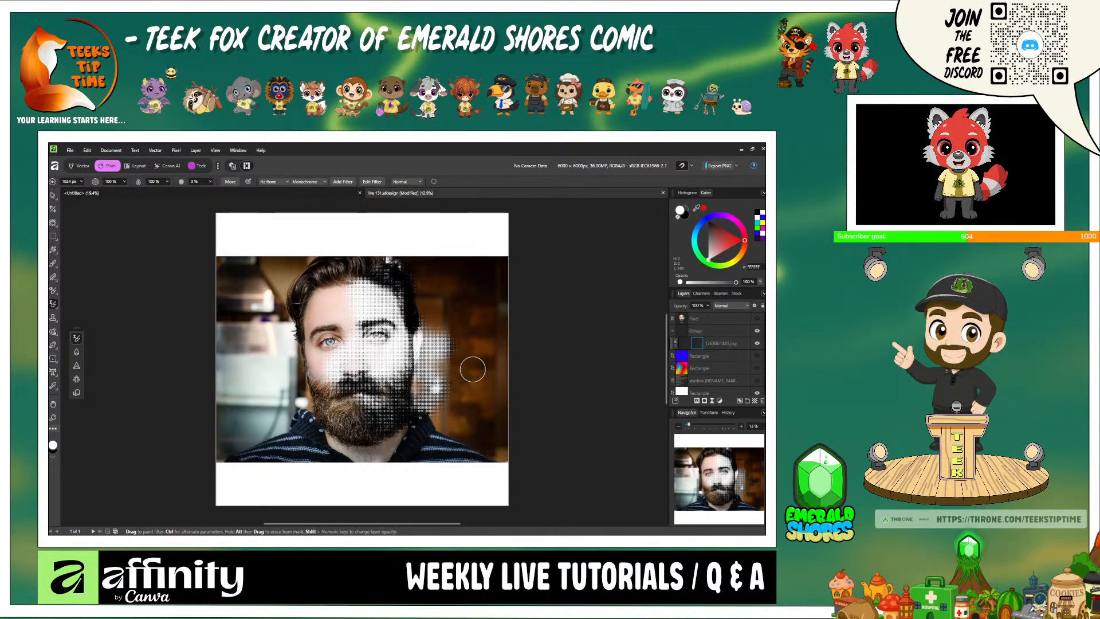
{"action": "key", "text": "ctrl+z"}
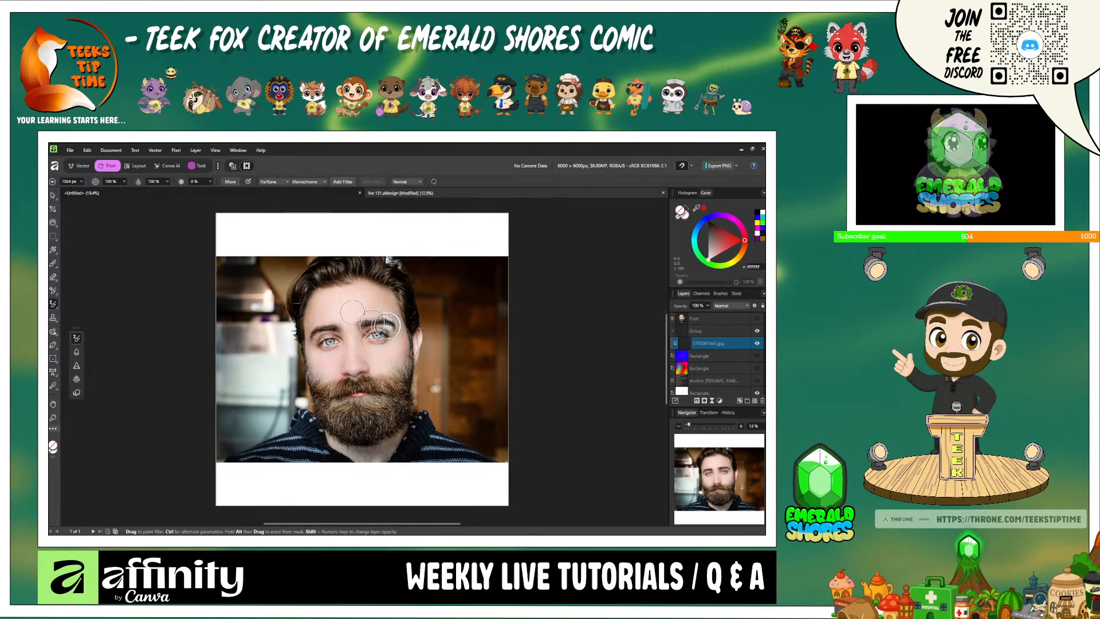
- Set the filter brush to Glitch with the Shred method and paint it down the right side of the man's face and hair
{"action": "left_click", "coordinate": [286, 182]}
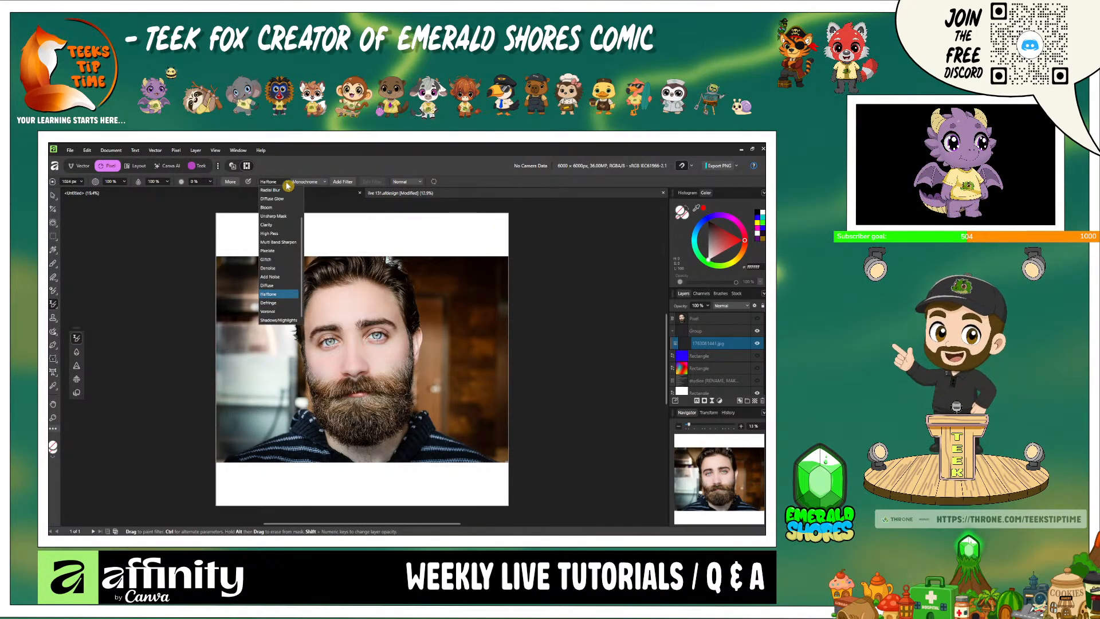
{"action": "left_click", "coordinate": [272, 259]}
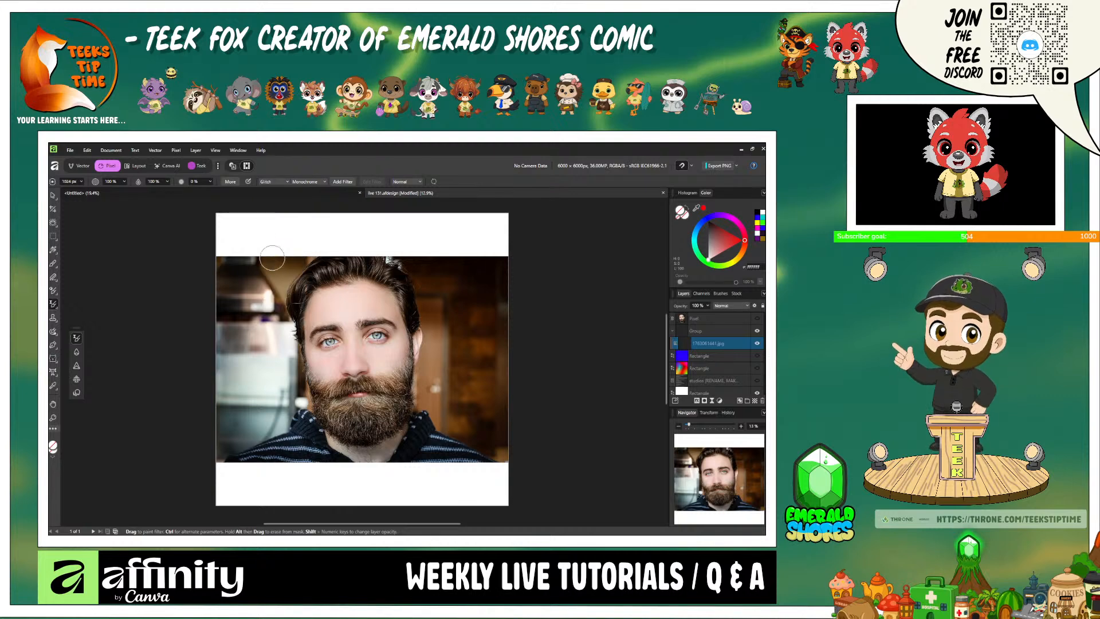
{"action": "left_click", "coordinate": [318, 183]}
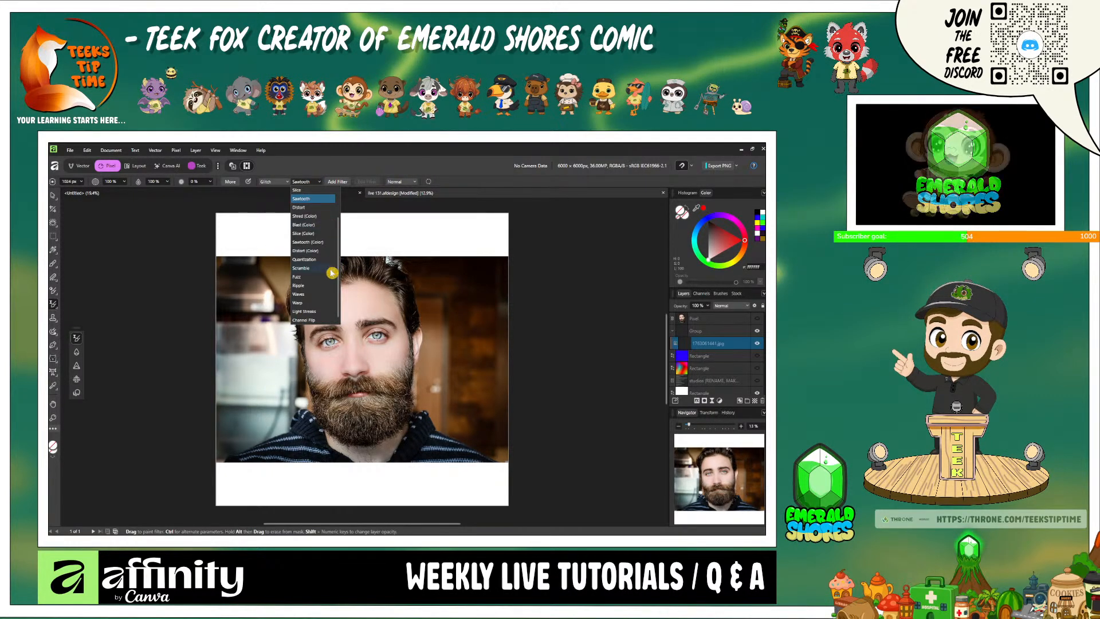
{"action": "scroll", "coordinate": [329, 302], "scroll_direction": "up", "scroll_amount": 2}
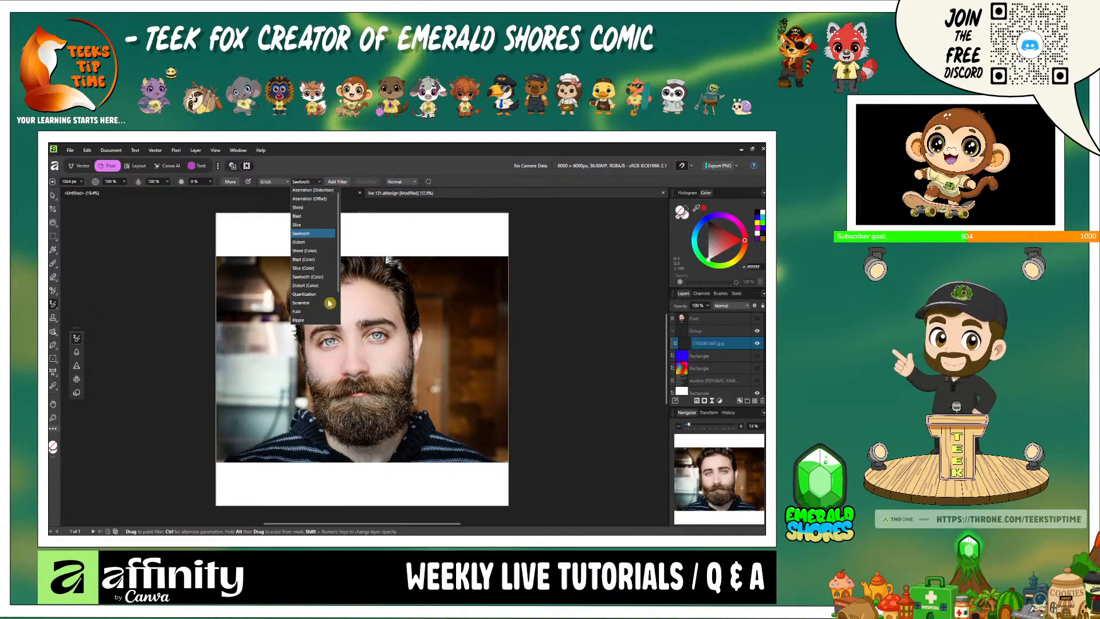
{"action": "left_click", "coordinate": [321, 208]}
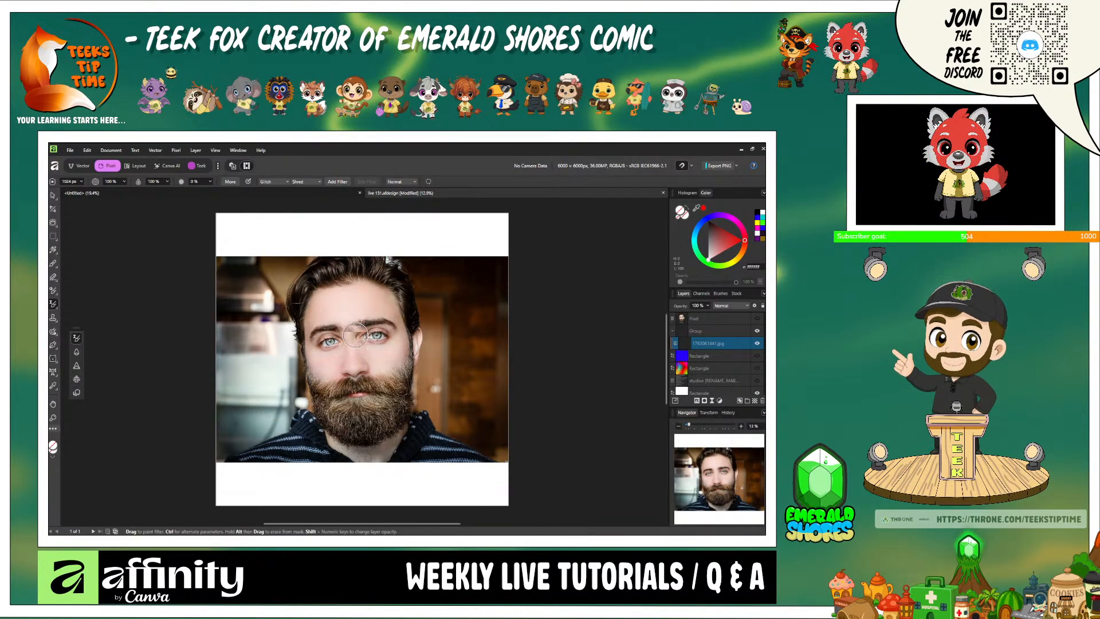
{"action": "mouse_move", "coordinate": [378, 333]}
{"action": "left_mouse_down"}
{"action": "mouse_move", "coordinate": [401, 344]}
{"action": "mouse_move", "coordinate": [389, 378]}
{"action": "mouse_move", "coordinate": [378, 331]}
{"action": "left_mouse_up"}
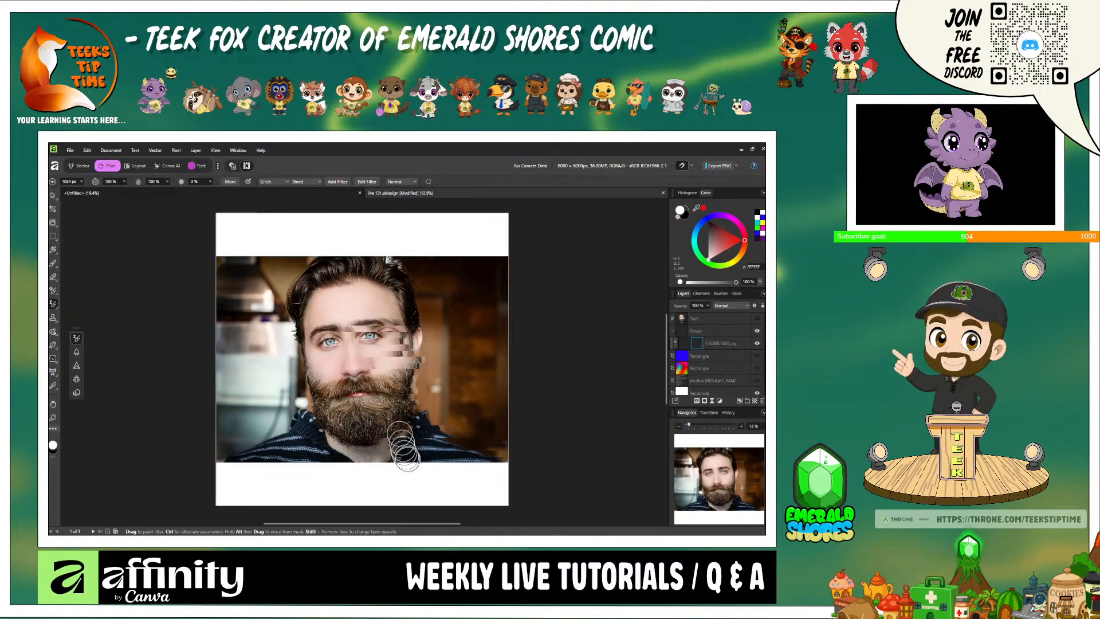
{"action": "mouse_move", "coordinate": [407, 458]}
{"action": "left_mouse_down"}
{"action": "mouse_move", "coordinate": [382, 332]}
{"action": "mouse_move", "coordinate": [390, 241]}
{"action": "mouse_move", "coordinate": [411, 295]}
{"action": "mouse_move", "coordinate": [380, 269]}
{"action": "left_mouse_up"}
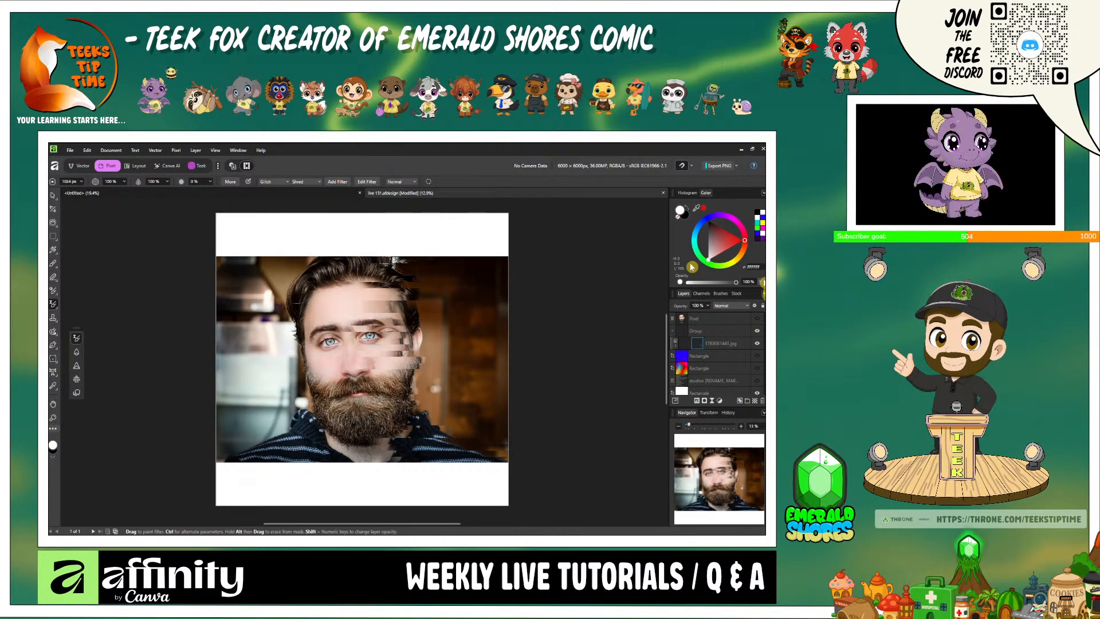
- Hide the group containing the glitched photo and collapse it in the layer stack
{"action": "left_click", "coordinate": [756, 344]}
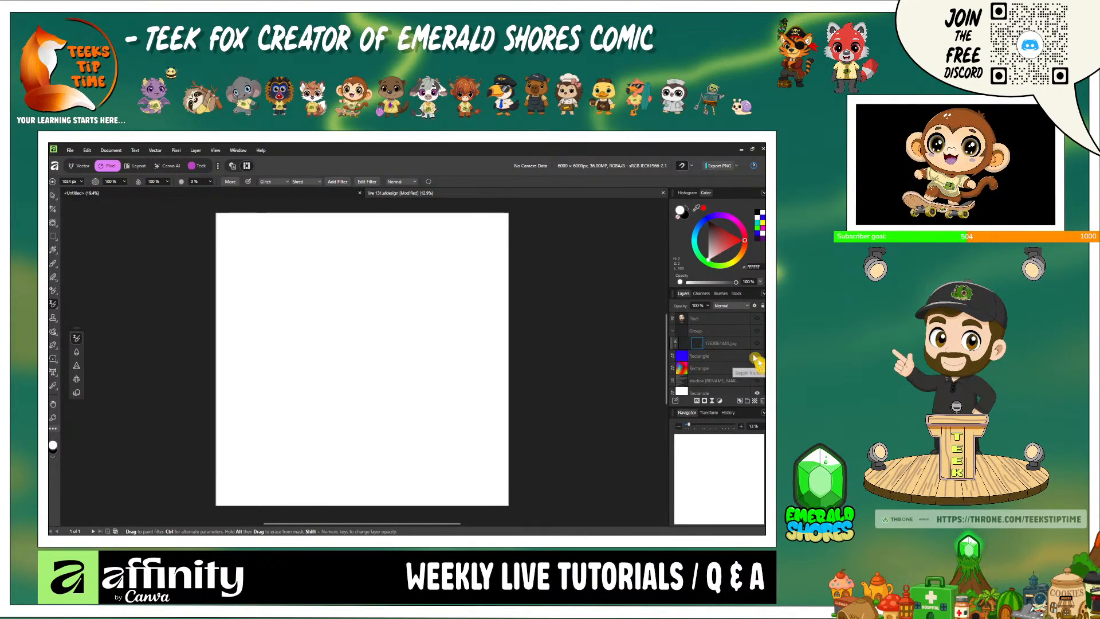
{"action": "left_click", "coordinate": [674, 331]}
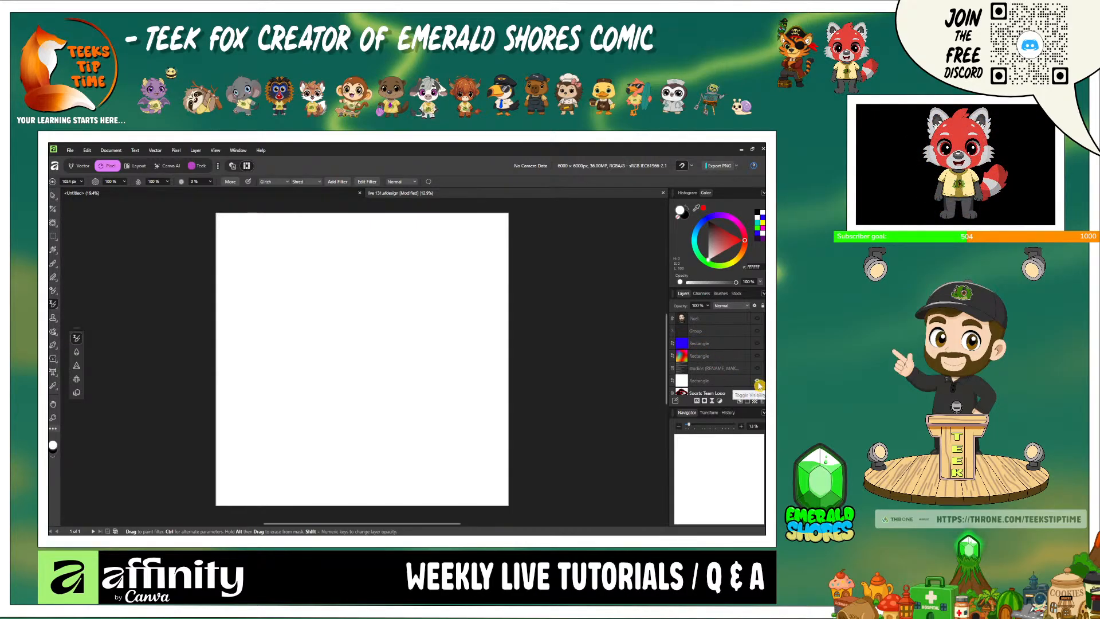
- Show the topic list layer and open the wolf illustrator file from the illustrator file folder, loading all pages as artboards
{"action": "left_click", "coordinate": [757, 369]}
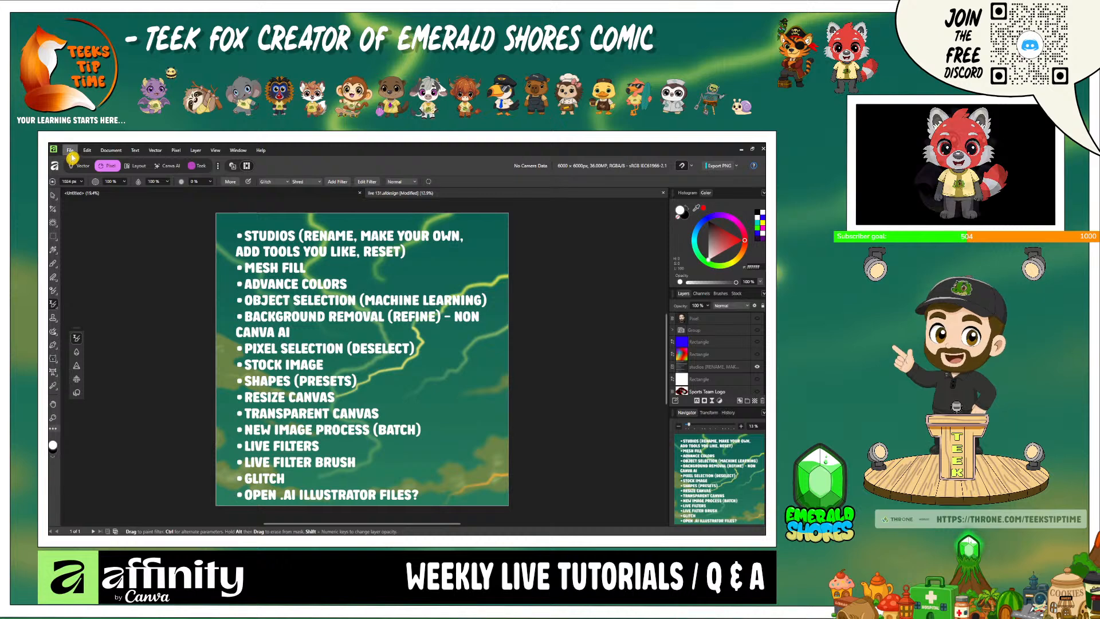
{"action": "left_click", "coordinate": [71, 151]}
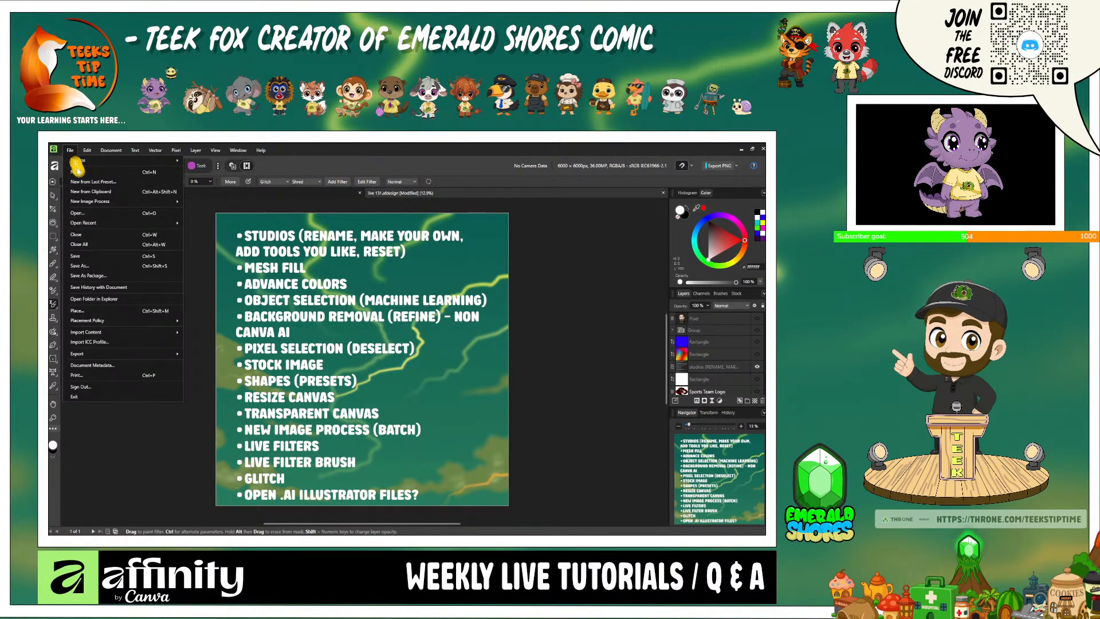
{"action": "left_click", "coordinate": [97, 216]}
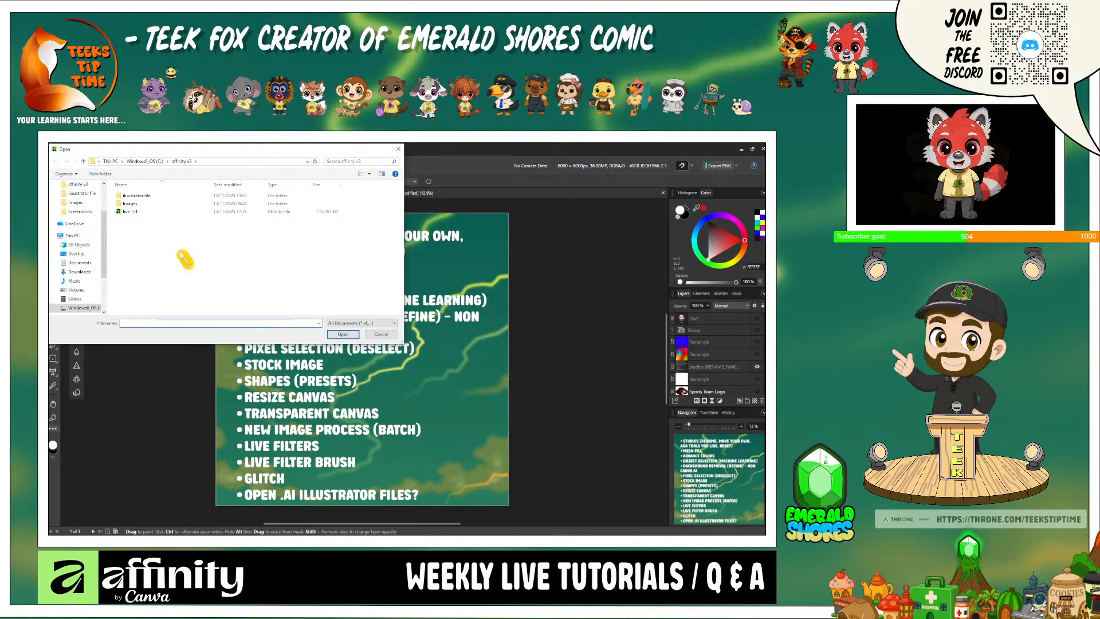
{"action": "left_click", "coordinate": [164, 198]}
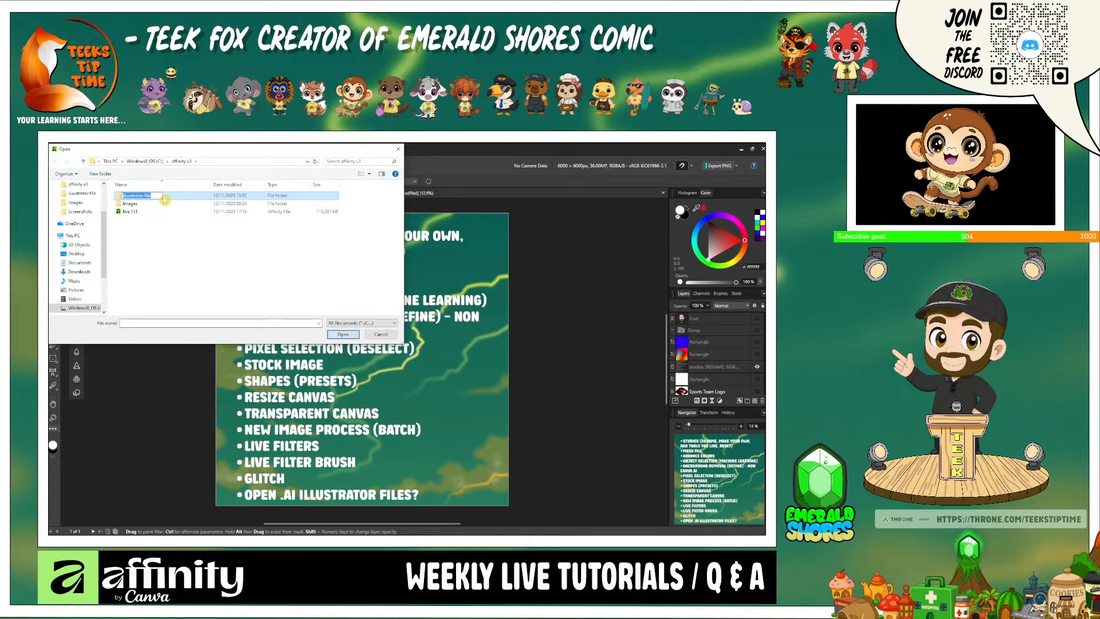
{"action": "double_click", "coordinate": [167, 199]}
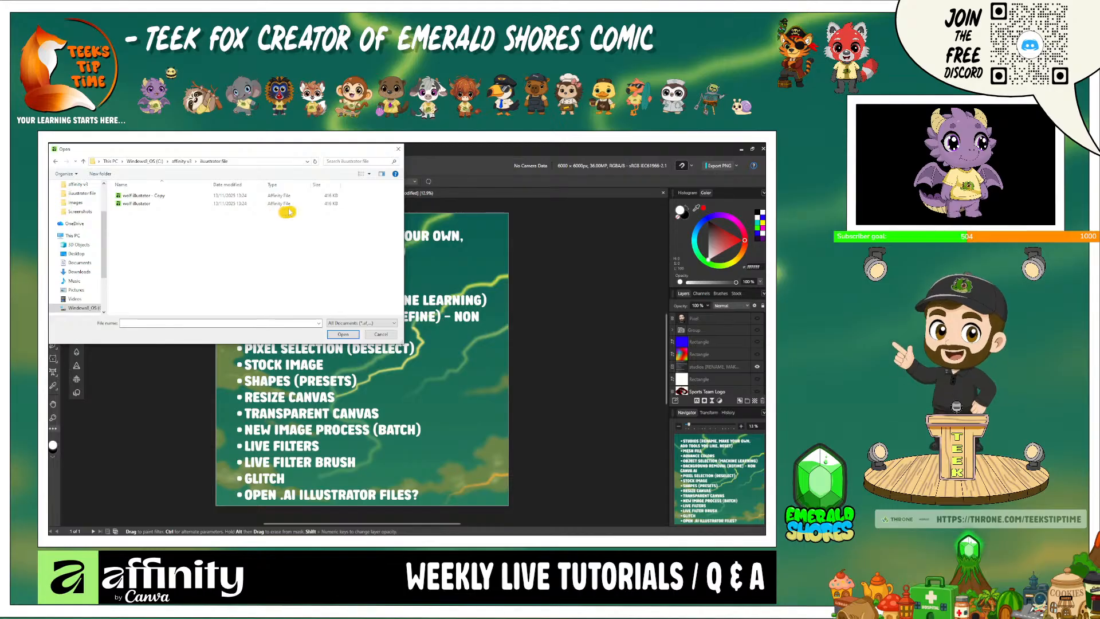
{"action": "double_click", "coordinate": [166, 204]}
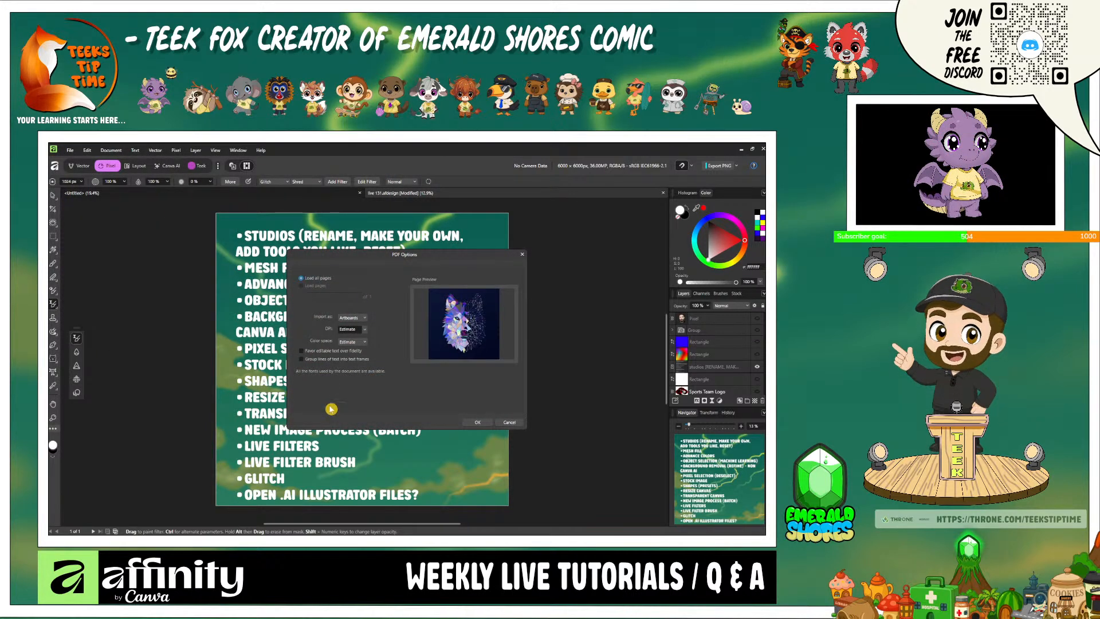
{"action": "left_click", "coordinate": [478, 422]}
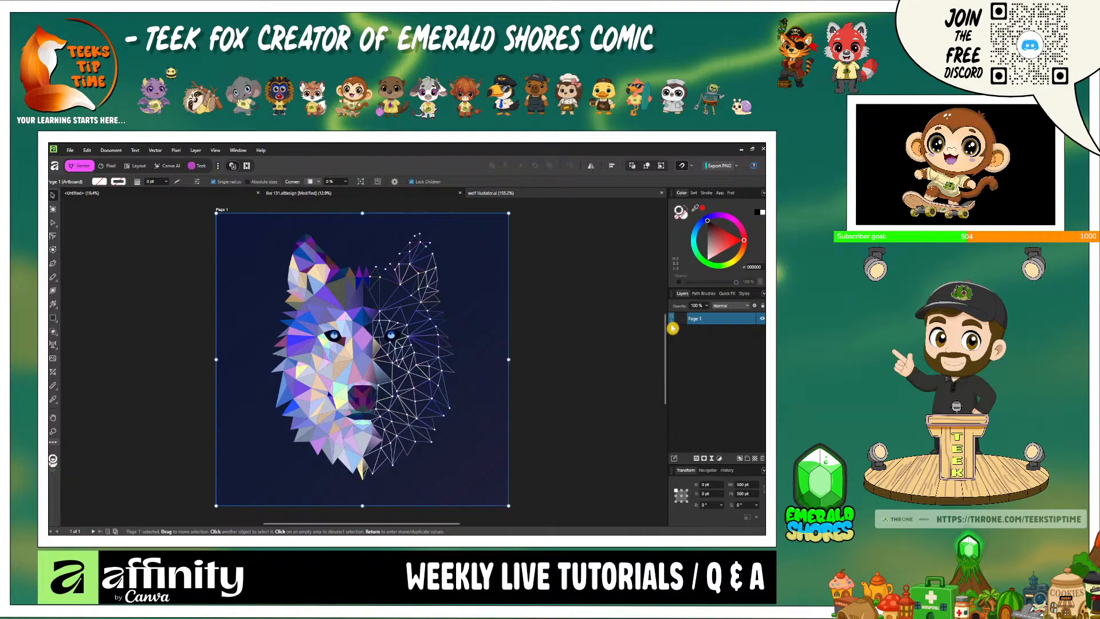
- Expand the Page 1 artboard and its OBJECTS layer, and inspect the individual curves and poly lines of the imported wolf
{"action": "left_click", "coordinate": [673, 321]}
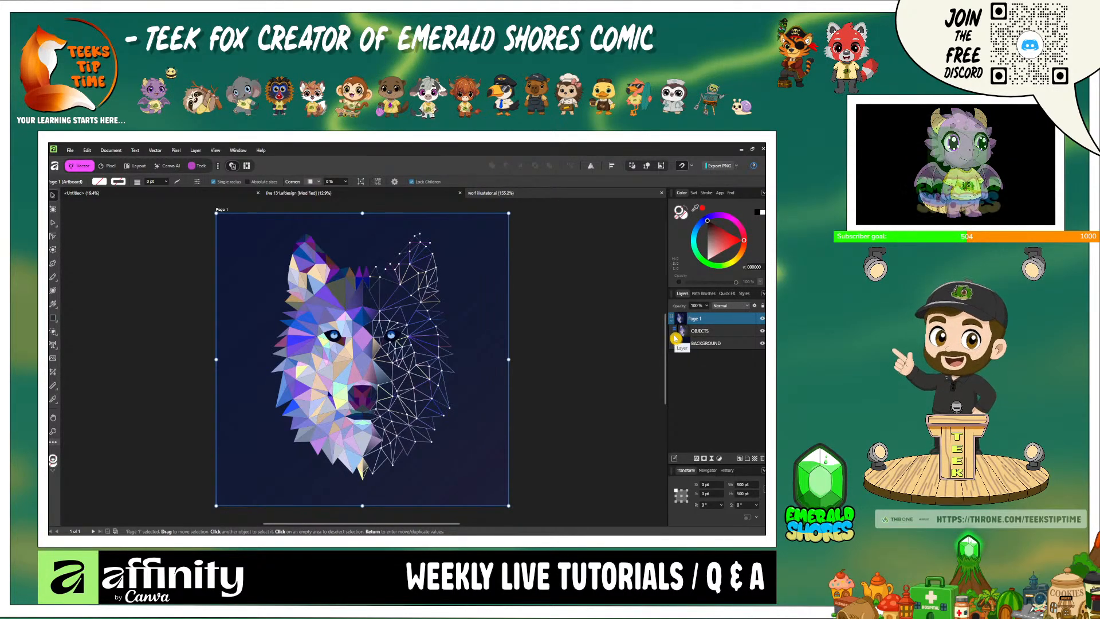
{"action": "left_click", "coordinate": [674, 332]}
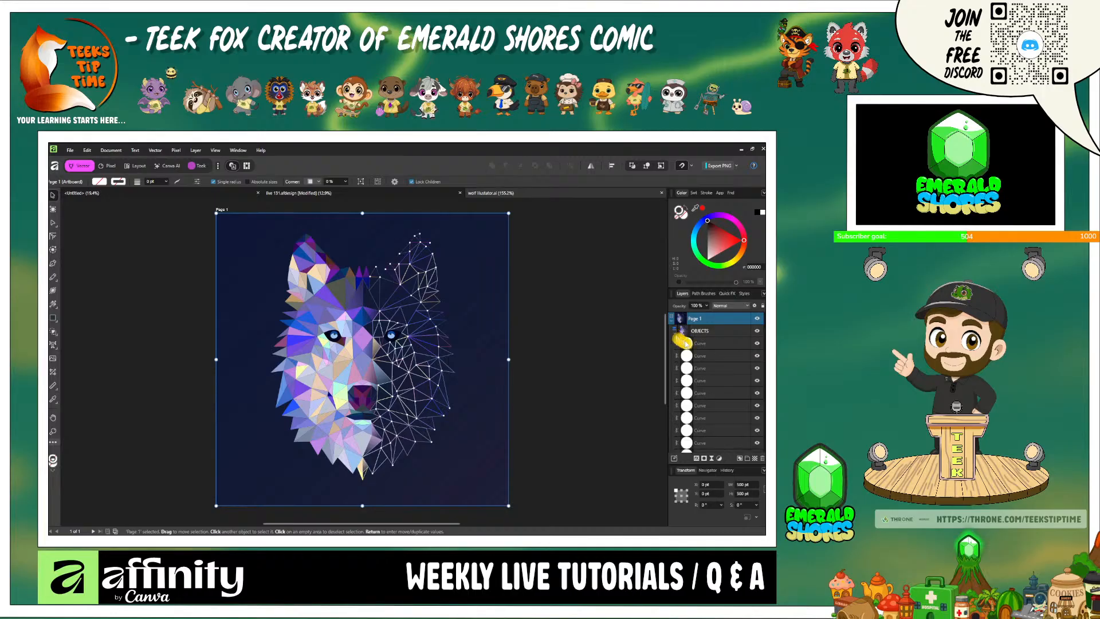
{"action": "scroll", "coordinate": [745, 385], "scroll_direction": "down", "scroll_amount": 2}
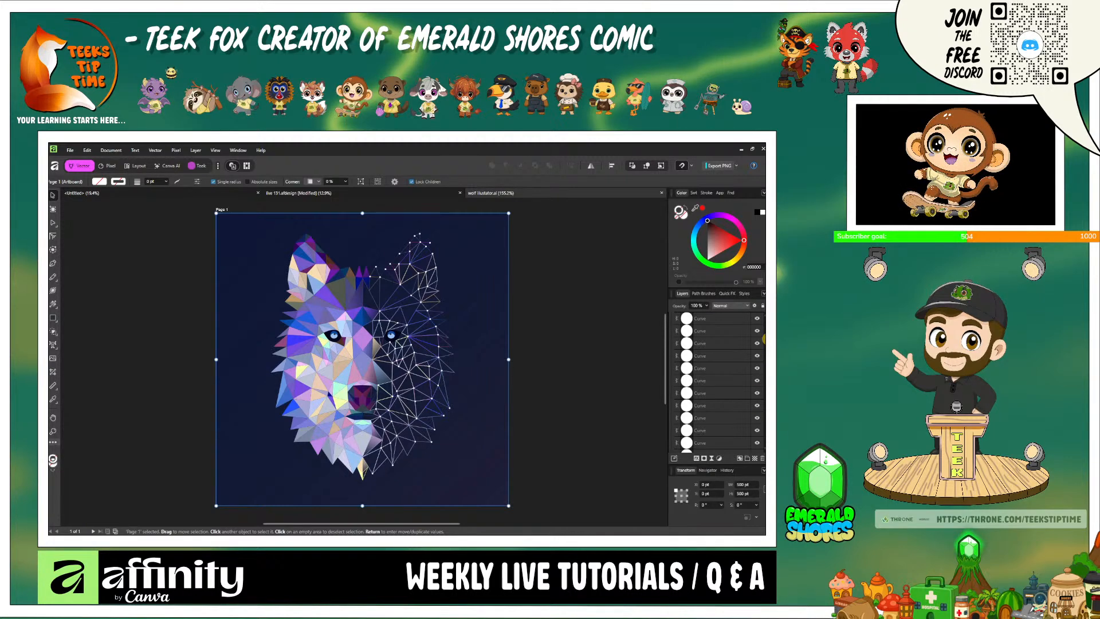
{"action": "left_click_drag", "start_coordinate": [764, 339], "coordinate": [762, 372]}
{"action": "right_click", "coordinate": [724, 358]}
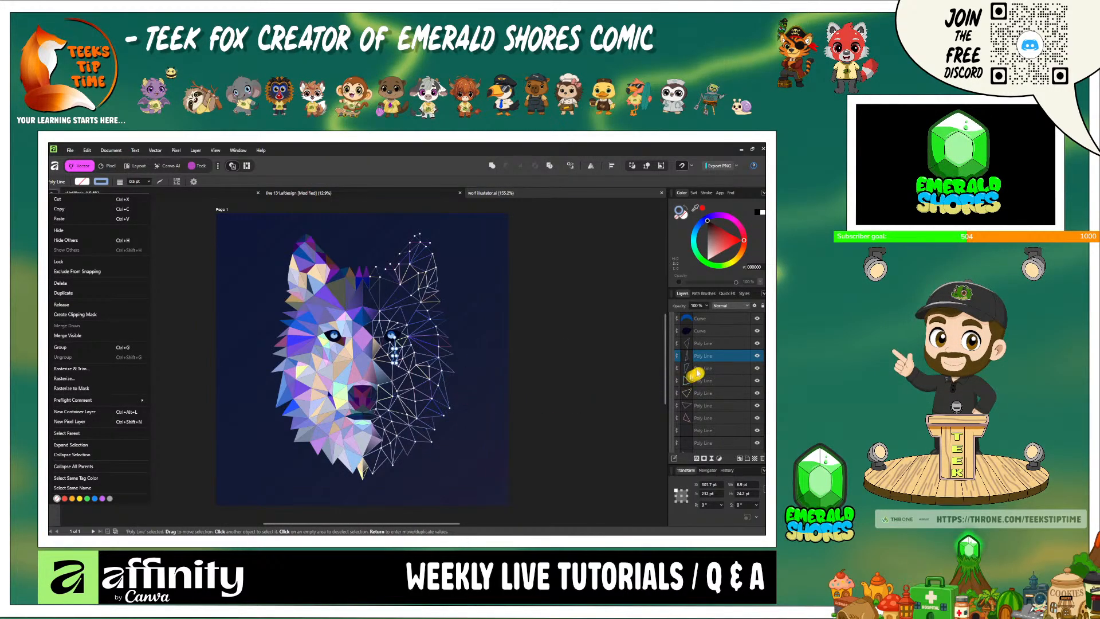
{"action": "left_click", "coordinate": [704, 369]}
{"action": "scroll", "coordinate": [739, 413], "scroll_direction": "down", "scroll_amount": 4}
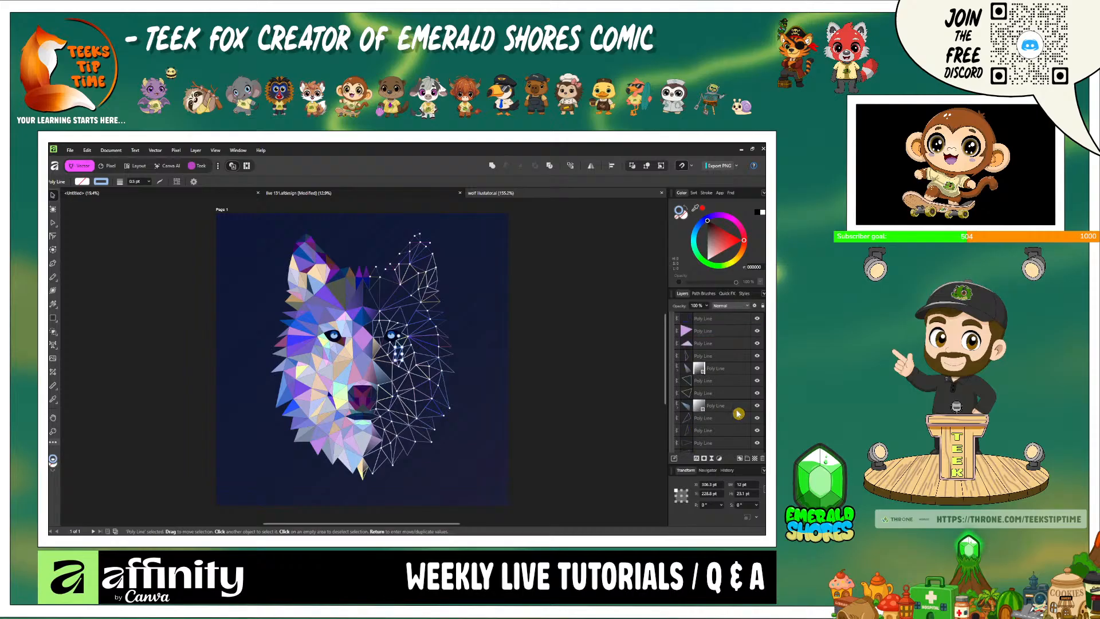
- Select the small lilac triangle just above the wolf's nose and change its fill to bright red, FF1700
{"action": "left_click", "coordinate": [717, 336]}
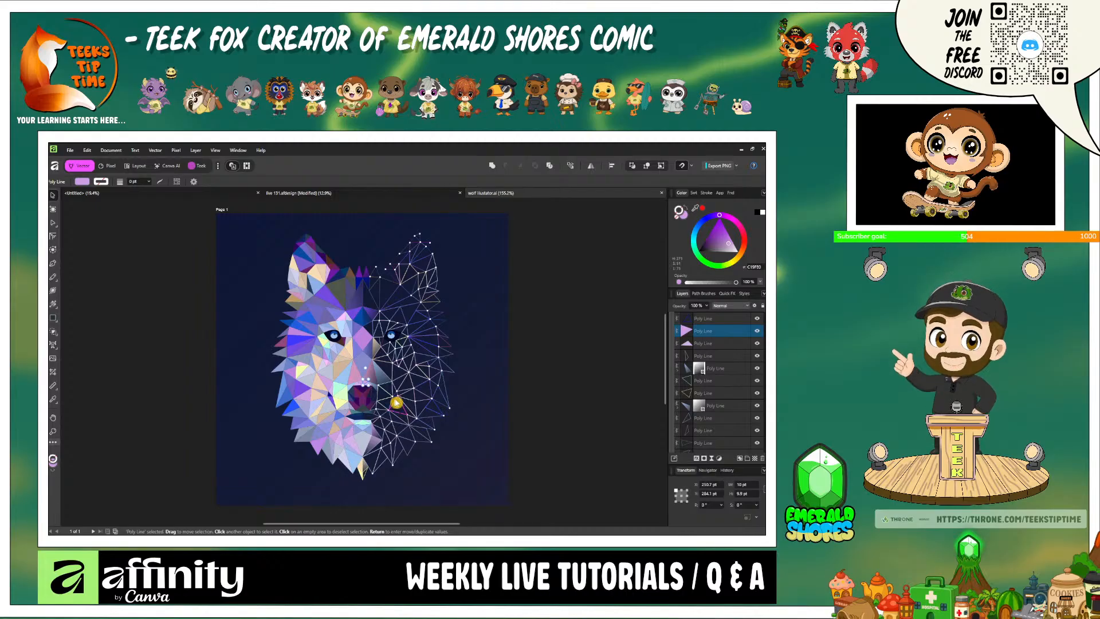
{"action": "scroll", "coordinate": [395, 402], "scroll_direction": "up", "scroll_amount": 6}
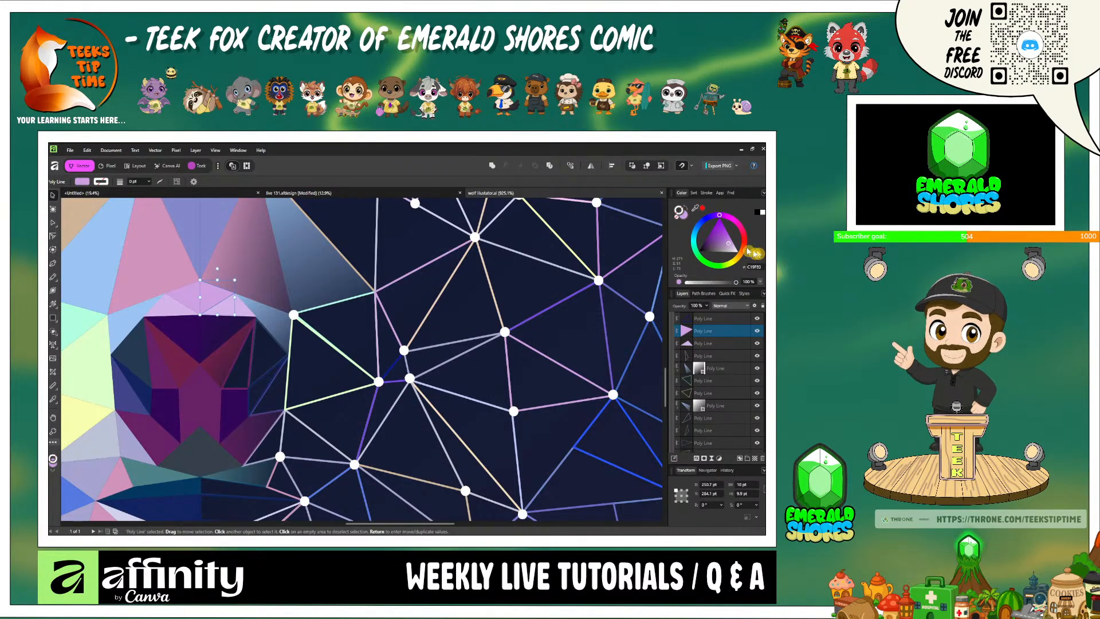
{"action": "left_click", "coordinate": [746, 244]}
{"action": "left_click_drag", "start_coordinate": [749, 232], "coordinate": [743, 243]}
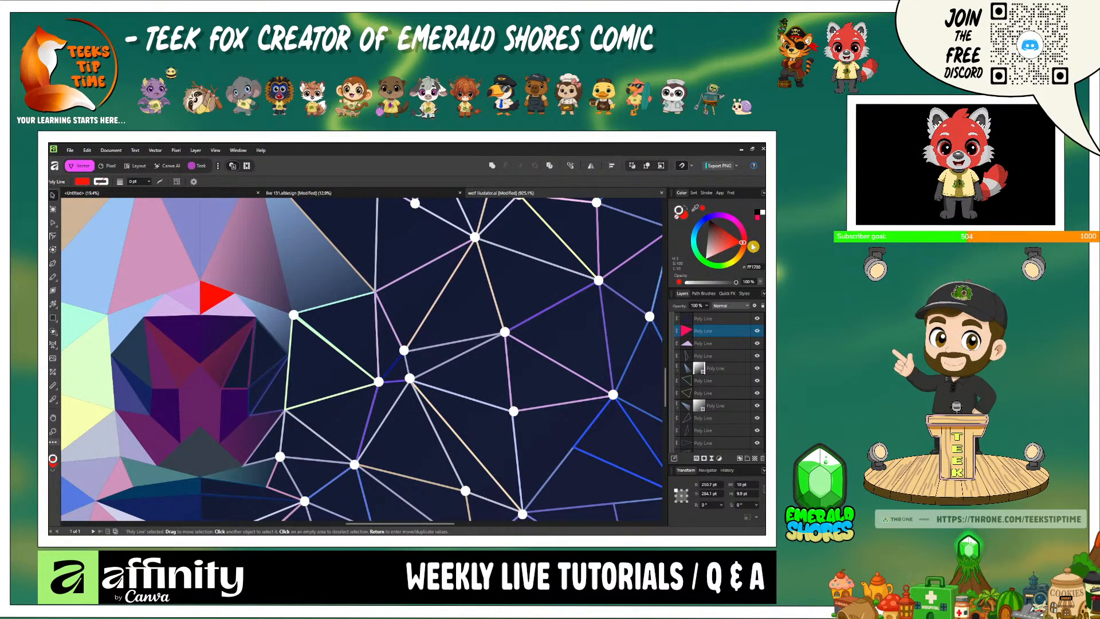
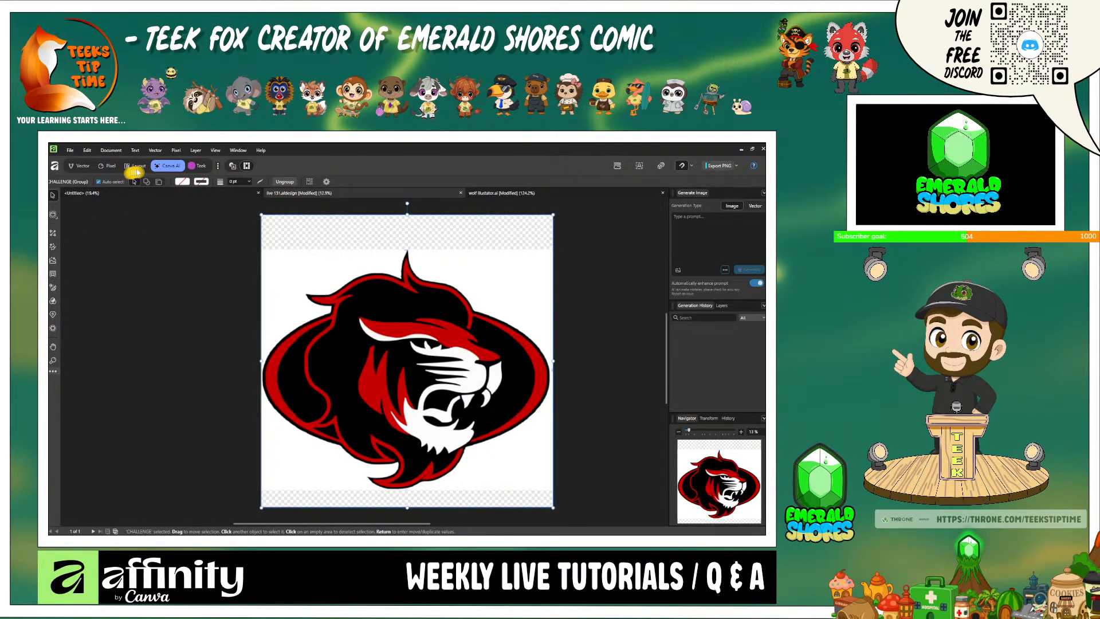
- Install the Depth Estimation, Colorization and Super-resolution machine learning models in the application settings
{"action": "left_click", "coordinate": [88, 150]}
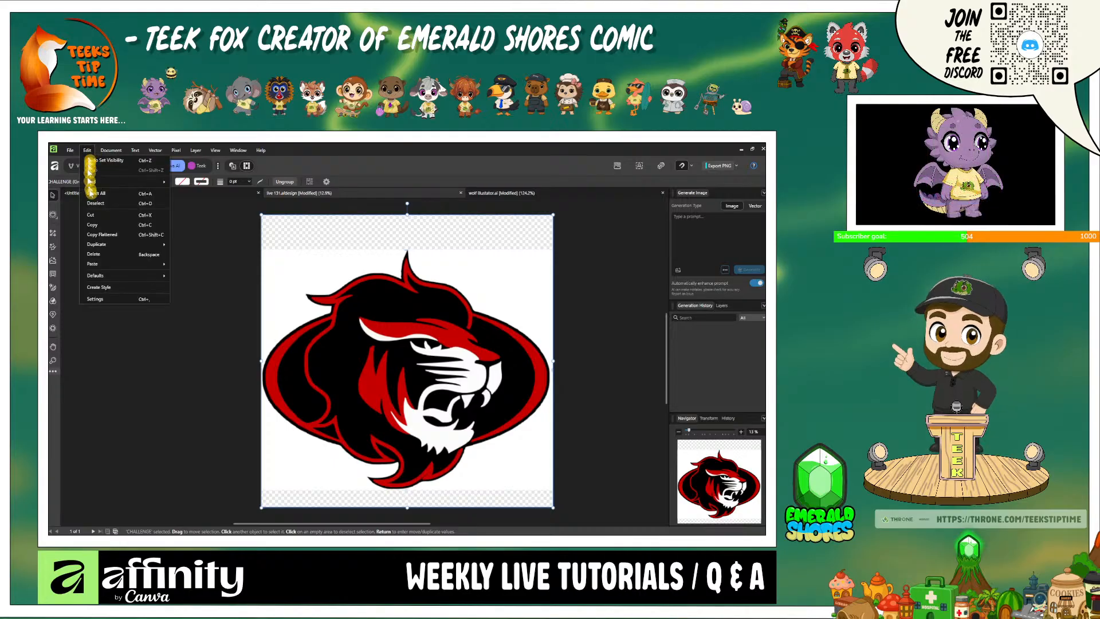
{"action": "left_click", "coordinate": [110, 302]}
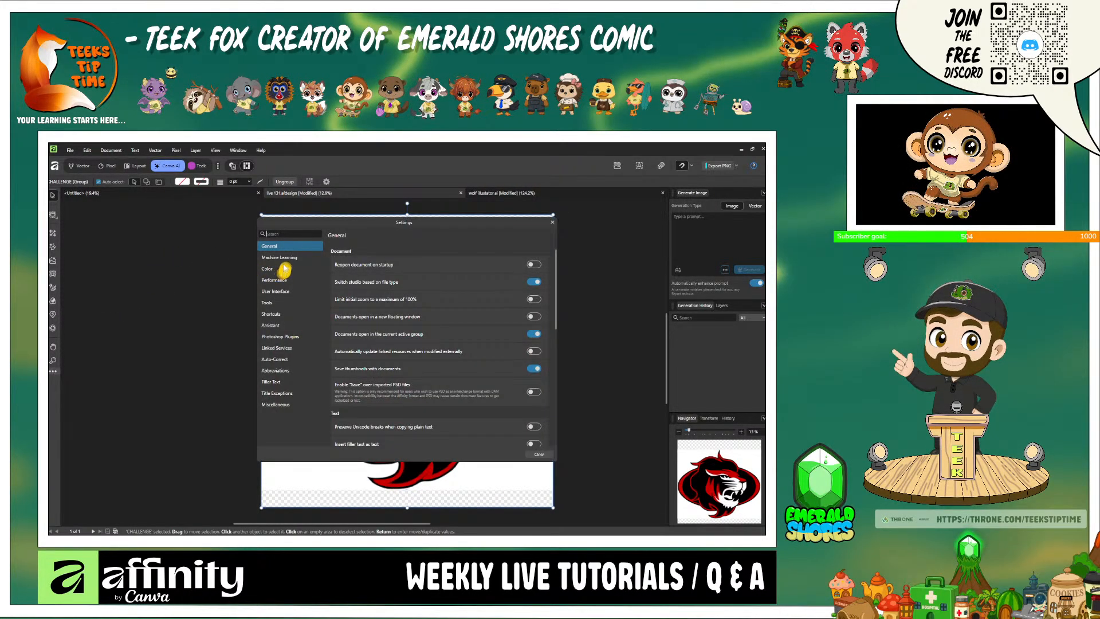
{"action": "left_click", "coordinate": [279, 258]}
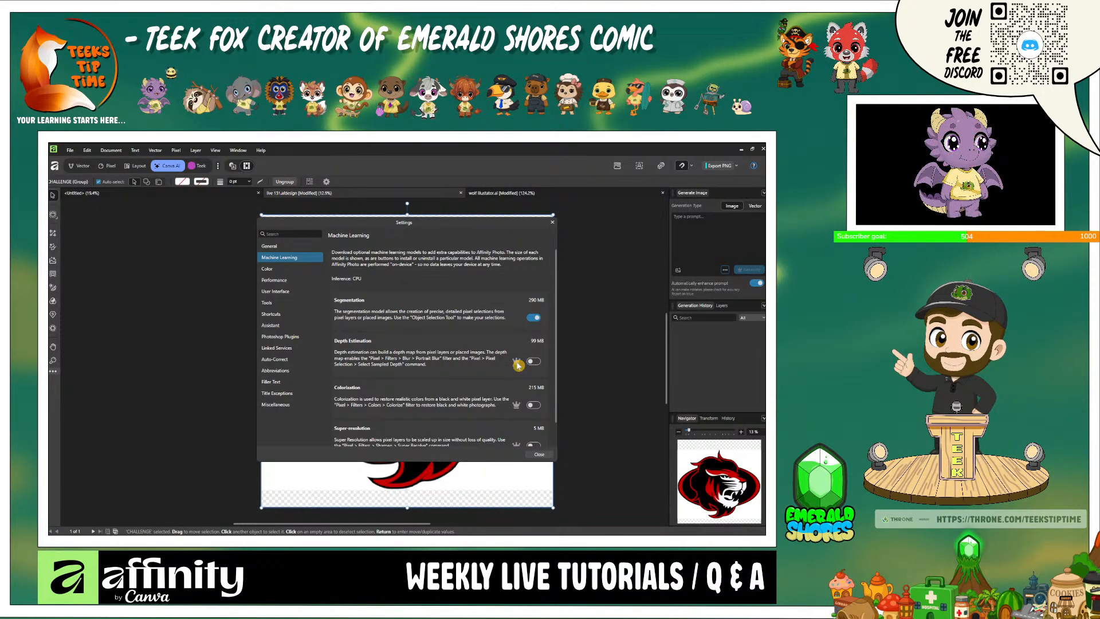
{"action": "scroll", "coordinate": [518, 366], "scroll_direction": "down", "scroll_amount": 1}
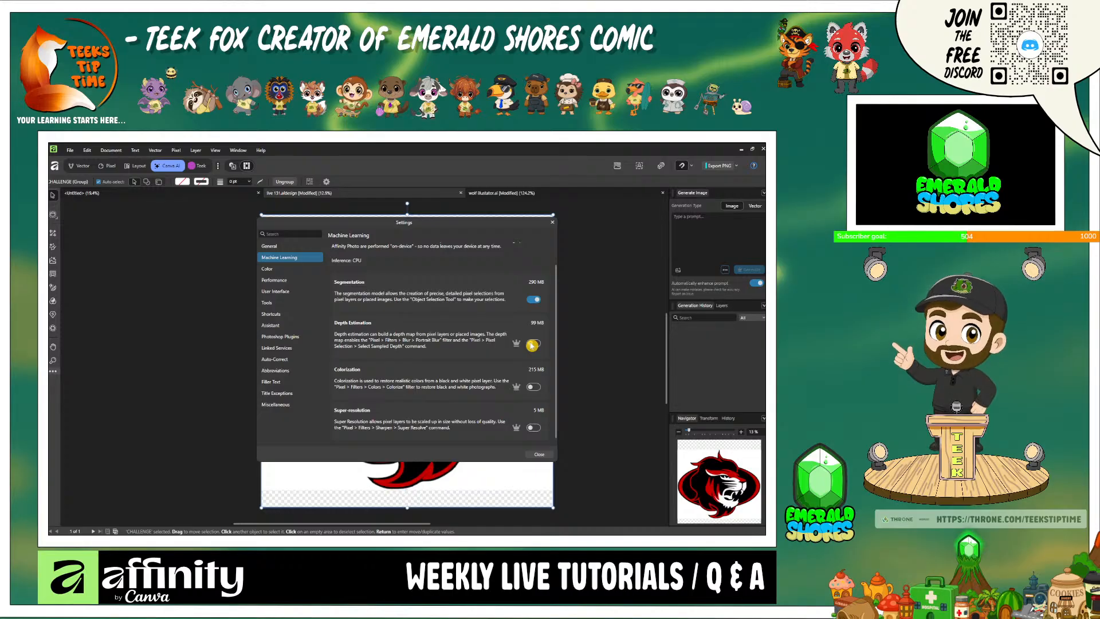
{"action": "left_click", "coordinate": [532, 343]}
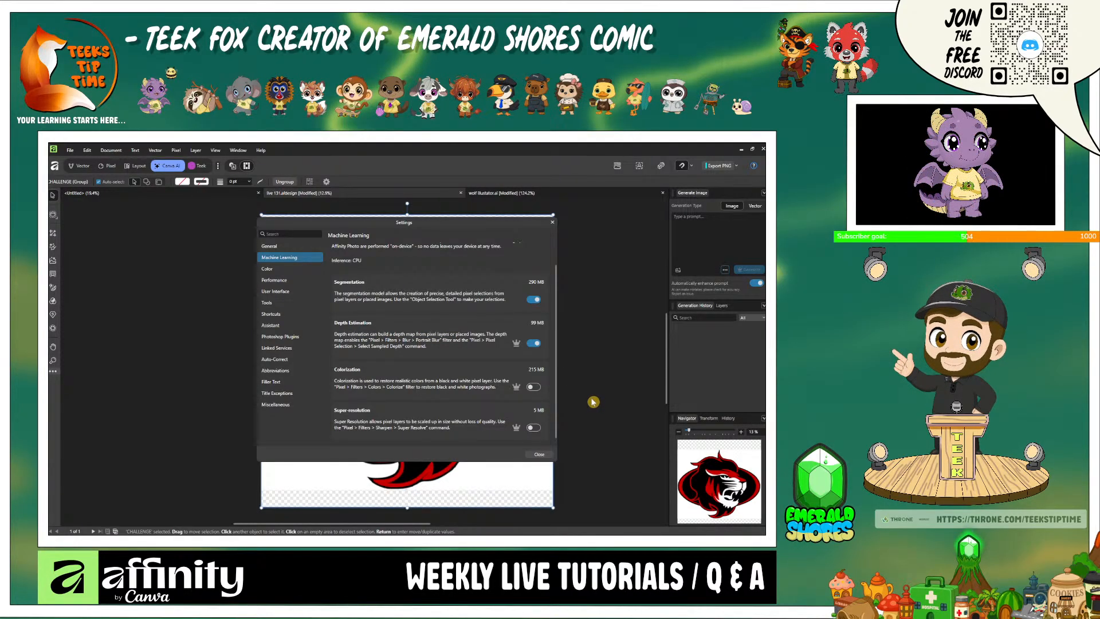
{"action": "left_click", "coordinate": [533, 387]}
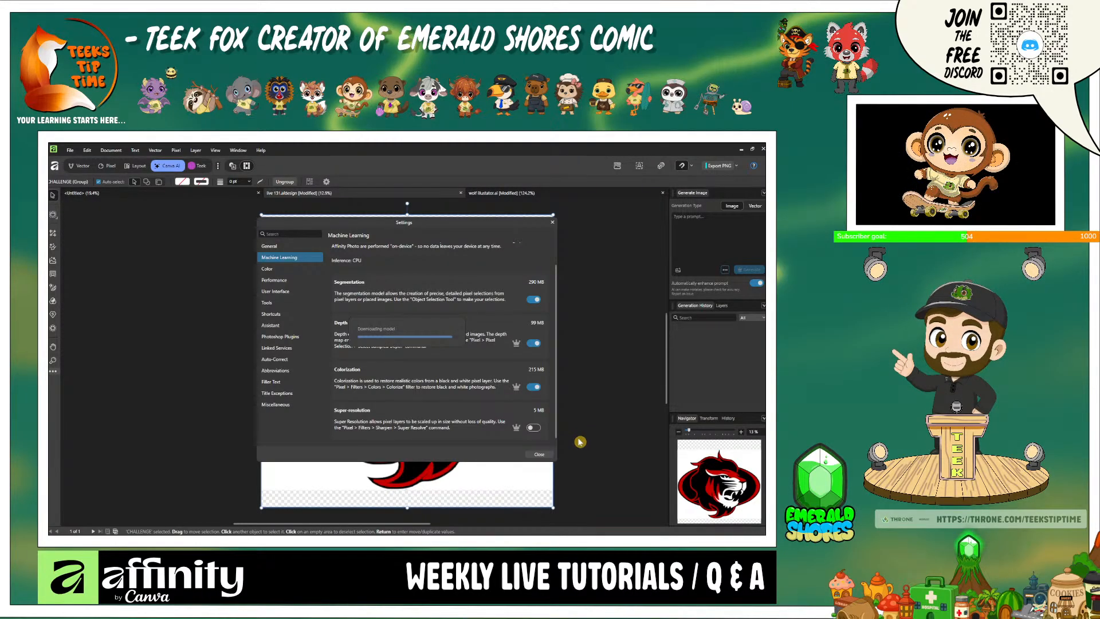
{"action": "left_click", "coordinate": [534, 428]}
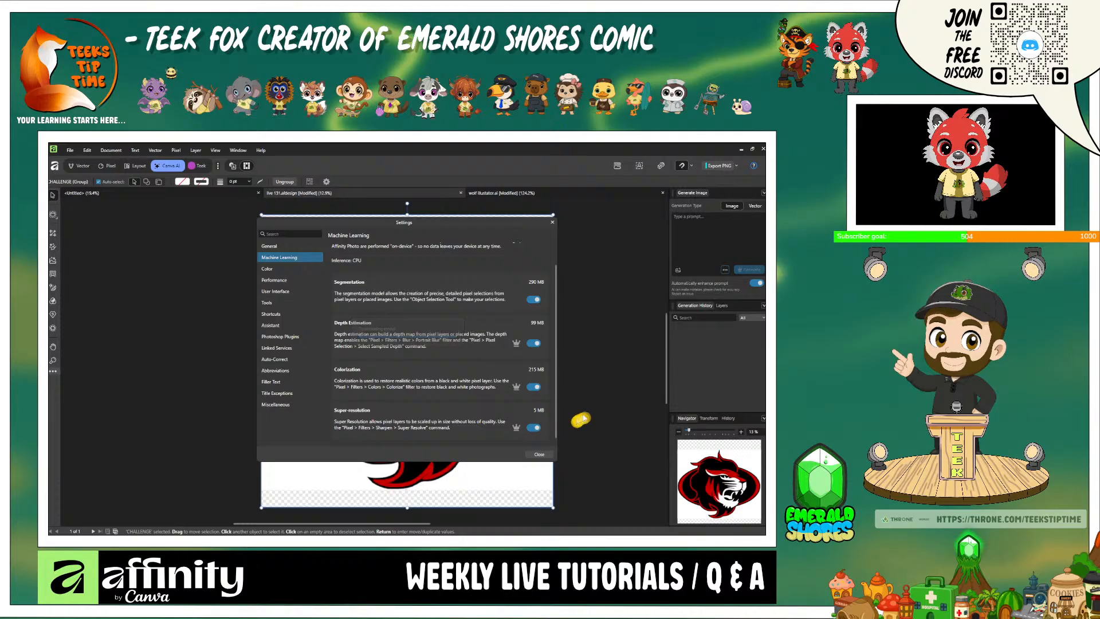
{"action": "left_click", "coordinate": [553, 223]}
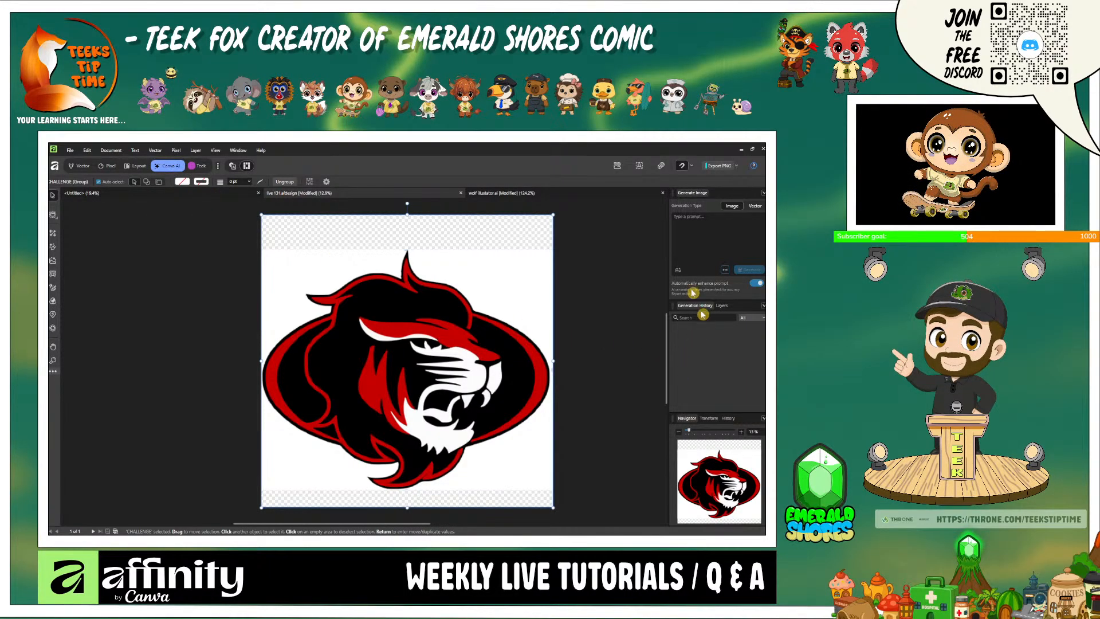
{"action": "left_click", "coordinate": [707, 238]}
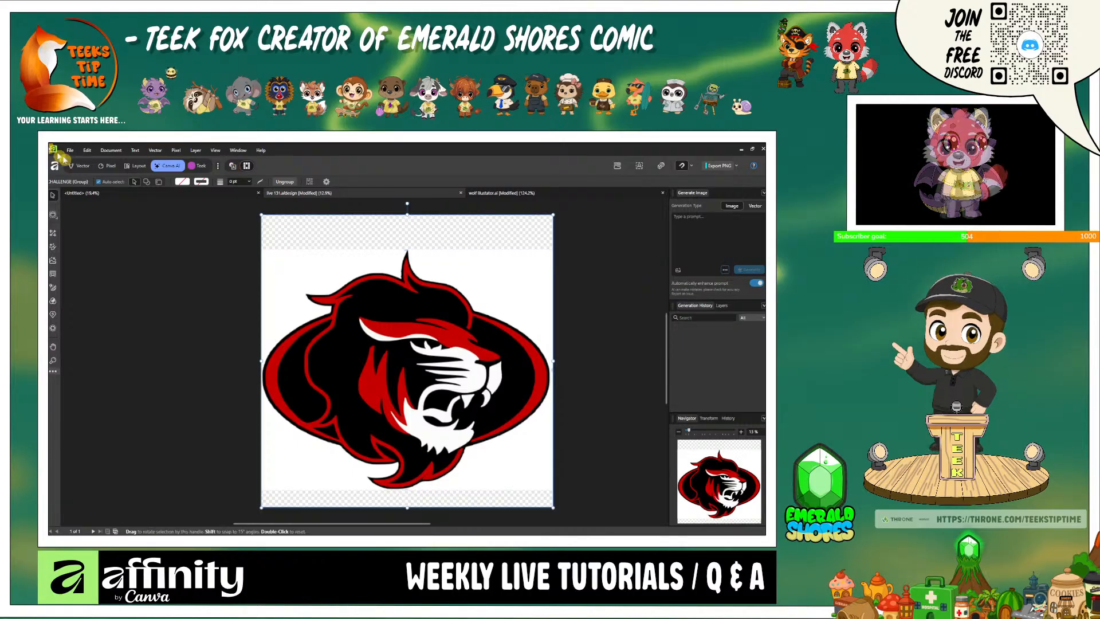
{"action": "left_click", "coordinate": [75, 152]}
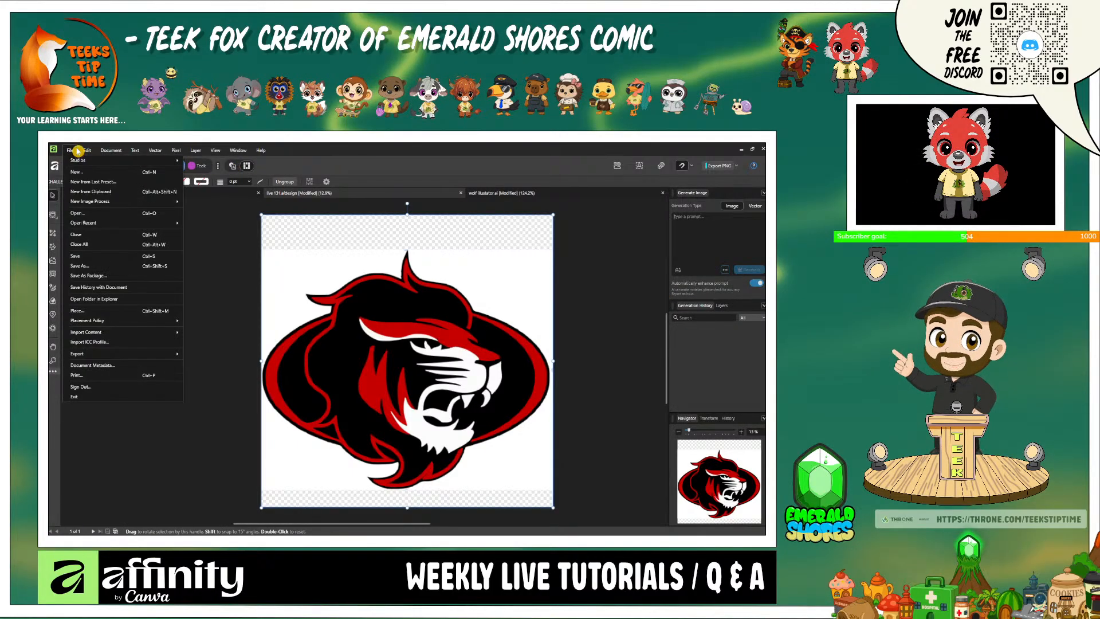
{"action": "mouse_move", "coordinate": [85, 154]}
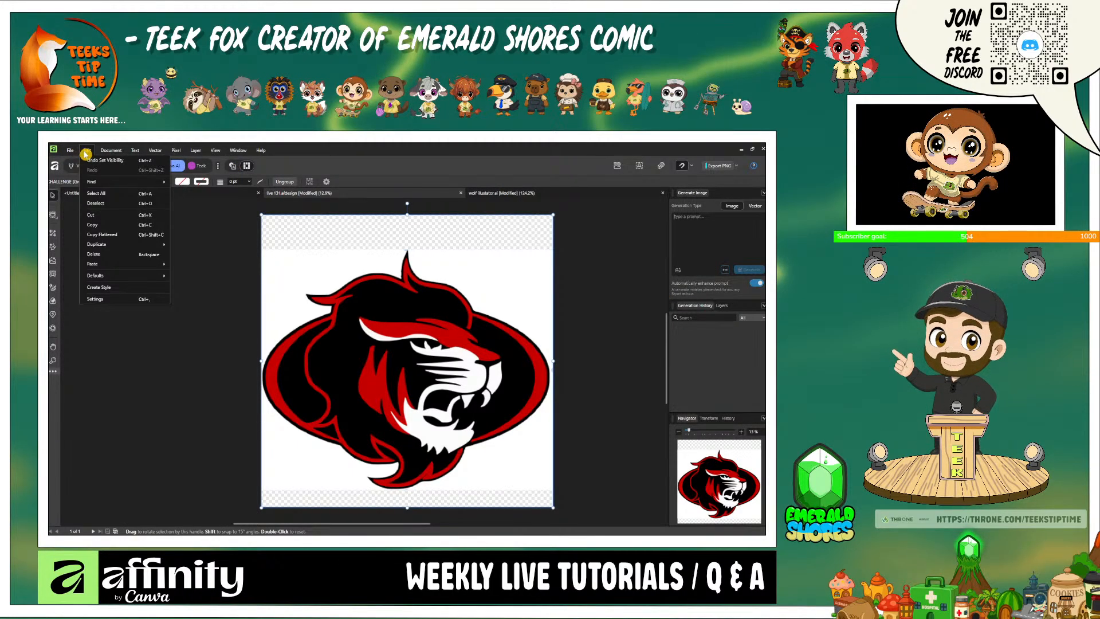
{"action": "left_click", "coordinate": [74, 168]}
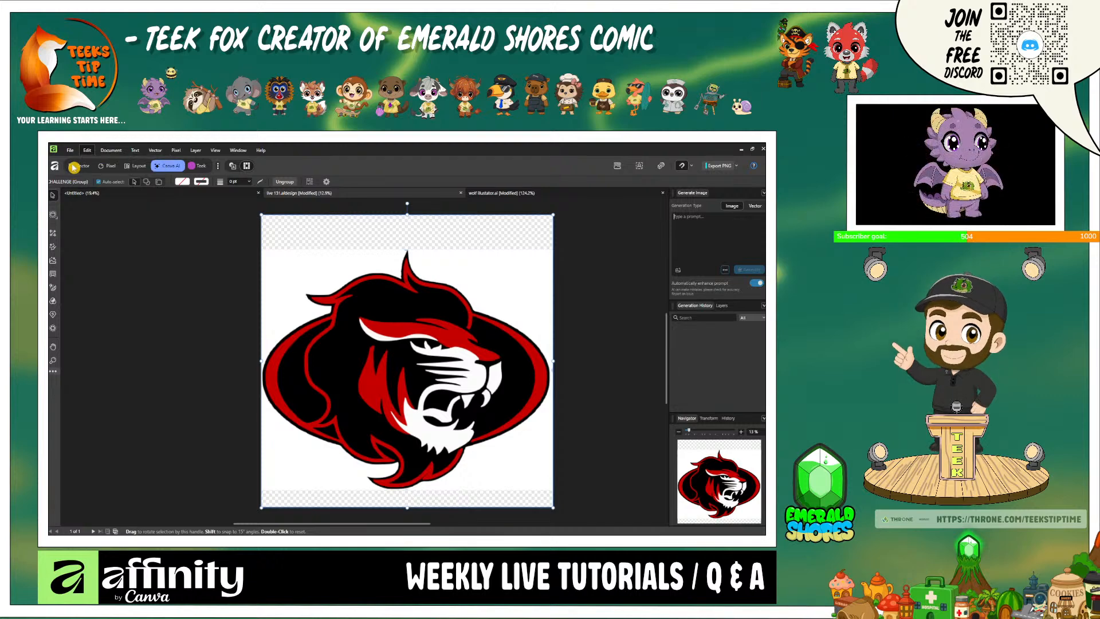
- Hide the Sports Team Logo 2 layer and show the white rectangle layer as a blank background
{"action": "left_click", "coordinate": [82, 167]}
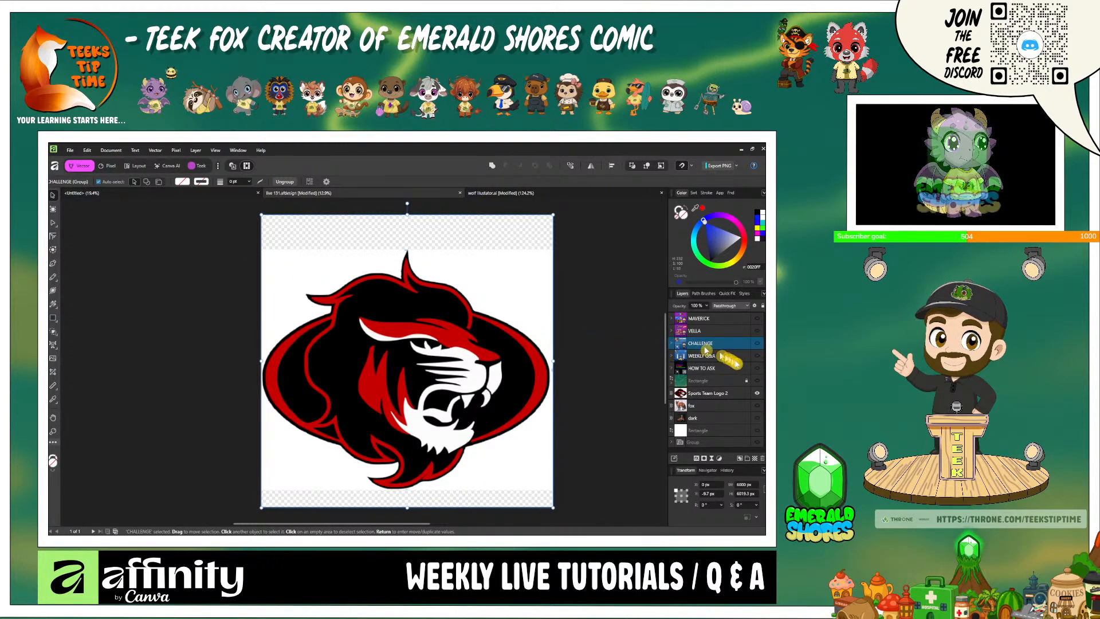
{"action": "left_click", "coordinate": [758, 394]}
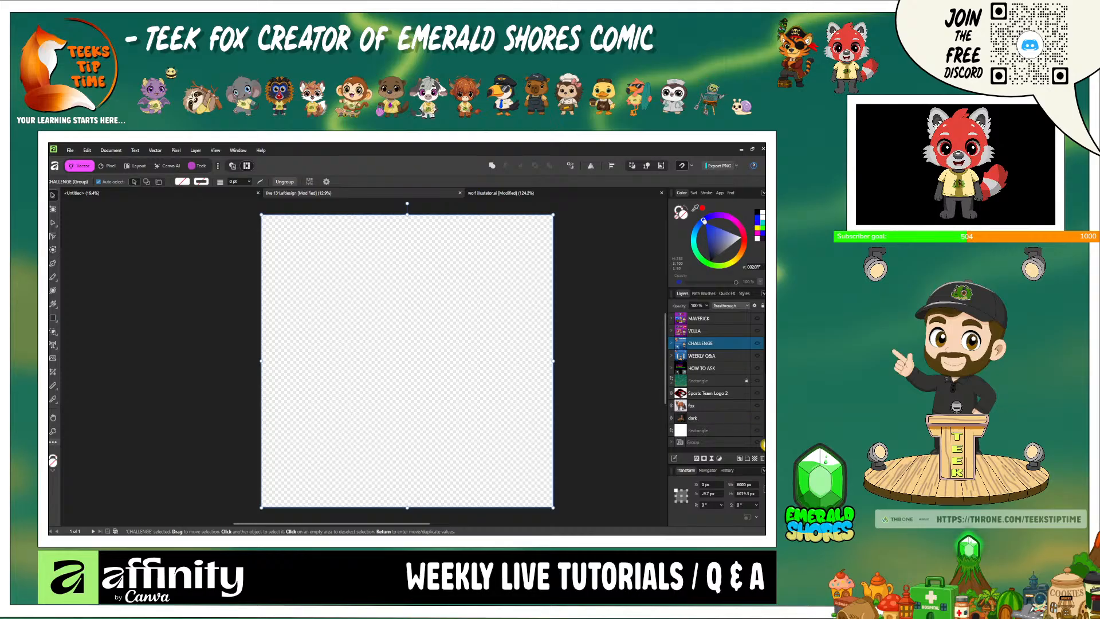
{"action": "left_click", "coordinate": [757, 431]}
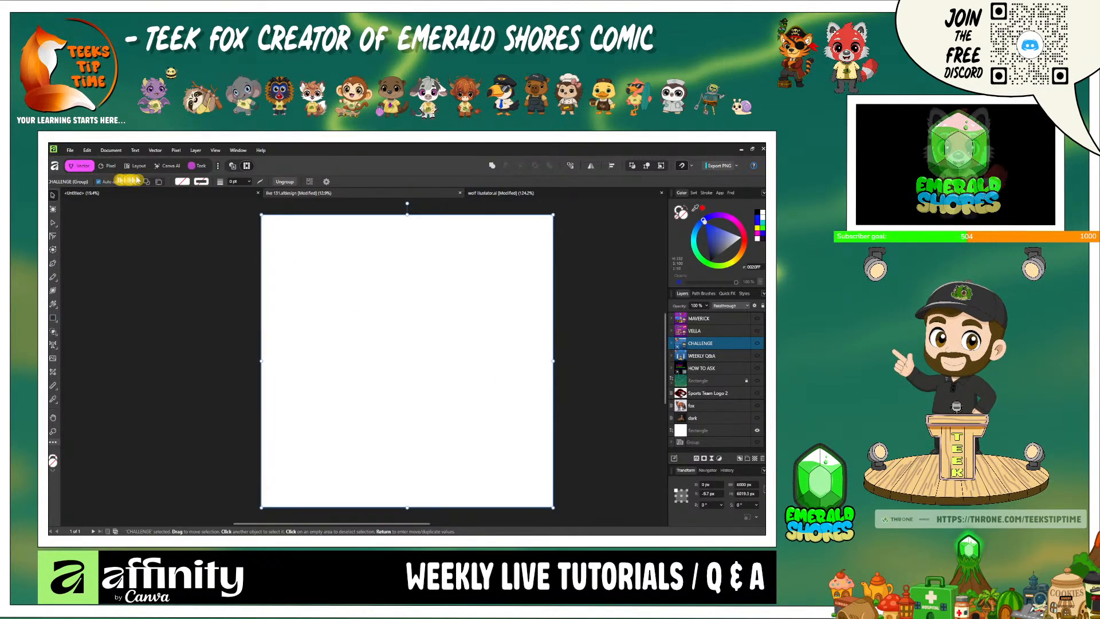
- Generate an AI image from the prompt "a sunny landscape with a cabin" and scale it to fill the whole page
{"action": "left_click", "coordinate": [162, 167]}
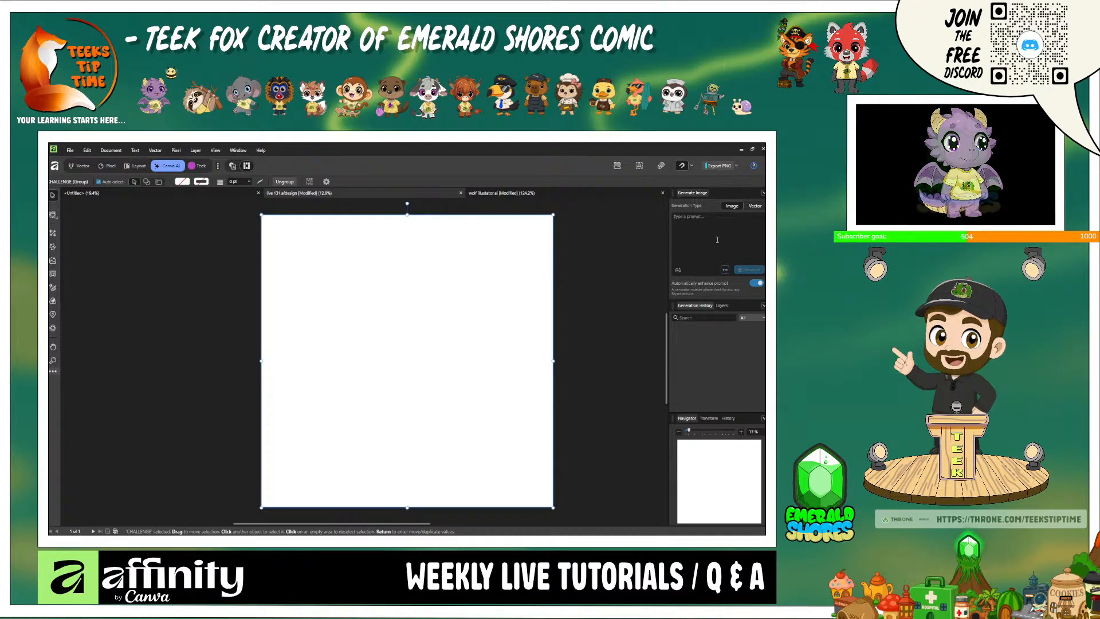
{"action": "left_click", "coordinate": [717, 240]}
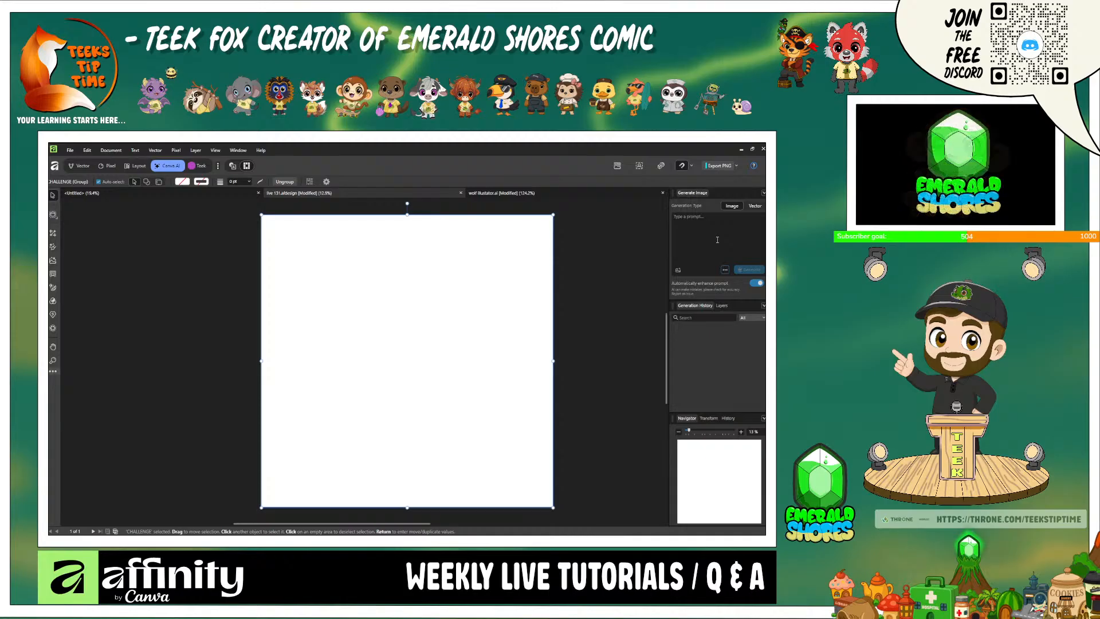
{"action": "type", "text": "a sun"}
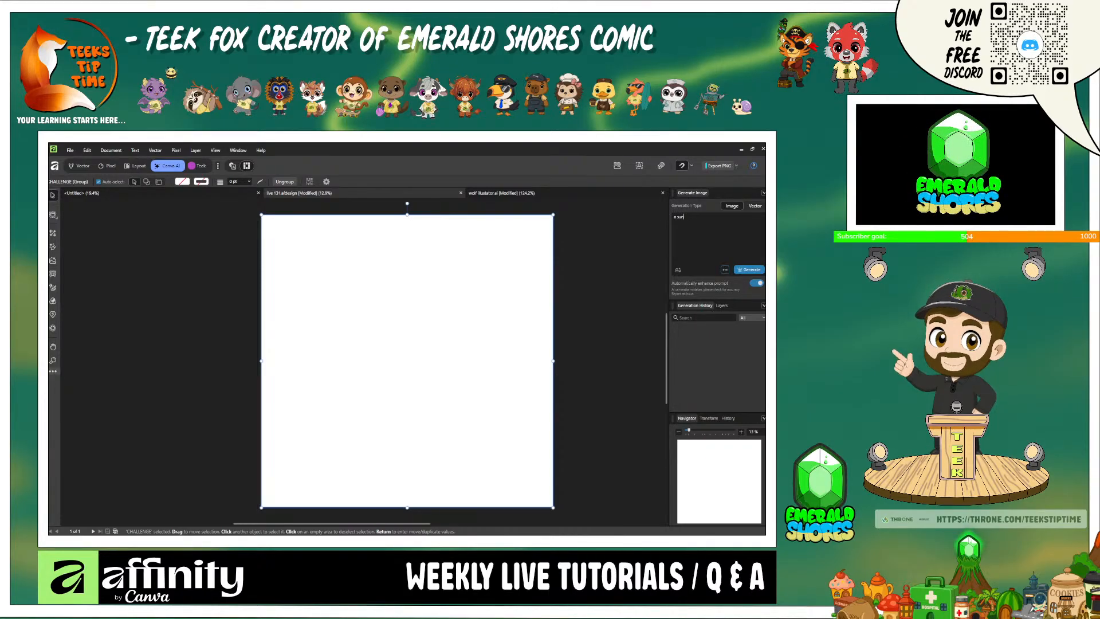
{"action": "type", "text": "ny"}
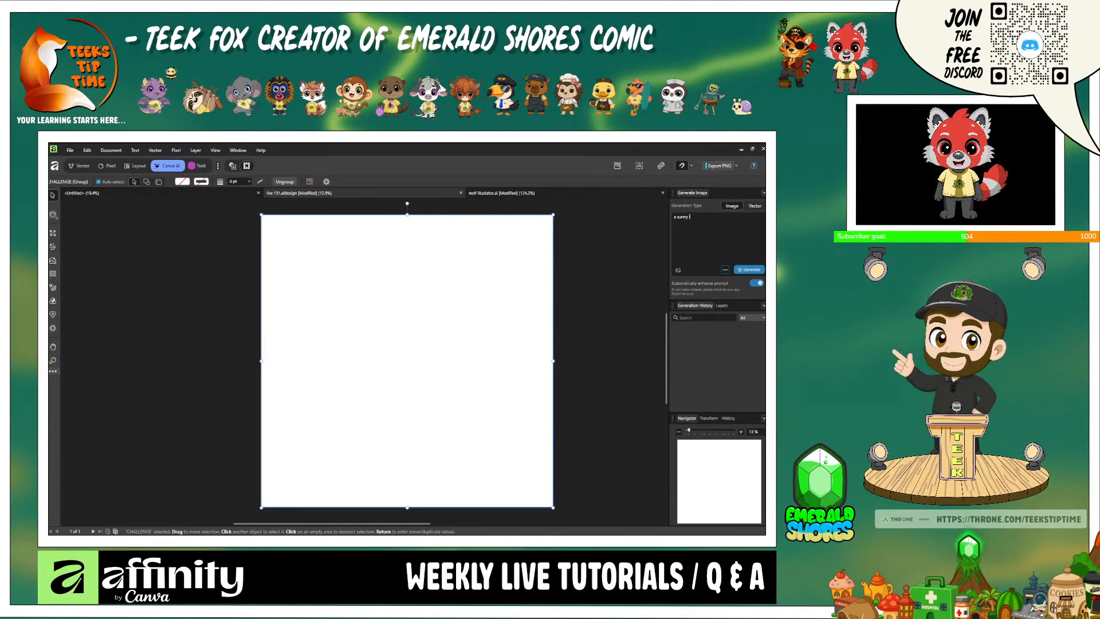
{"action": "type", "text": " land"}
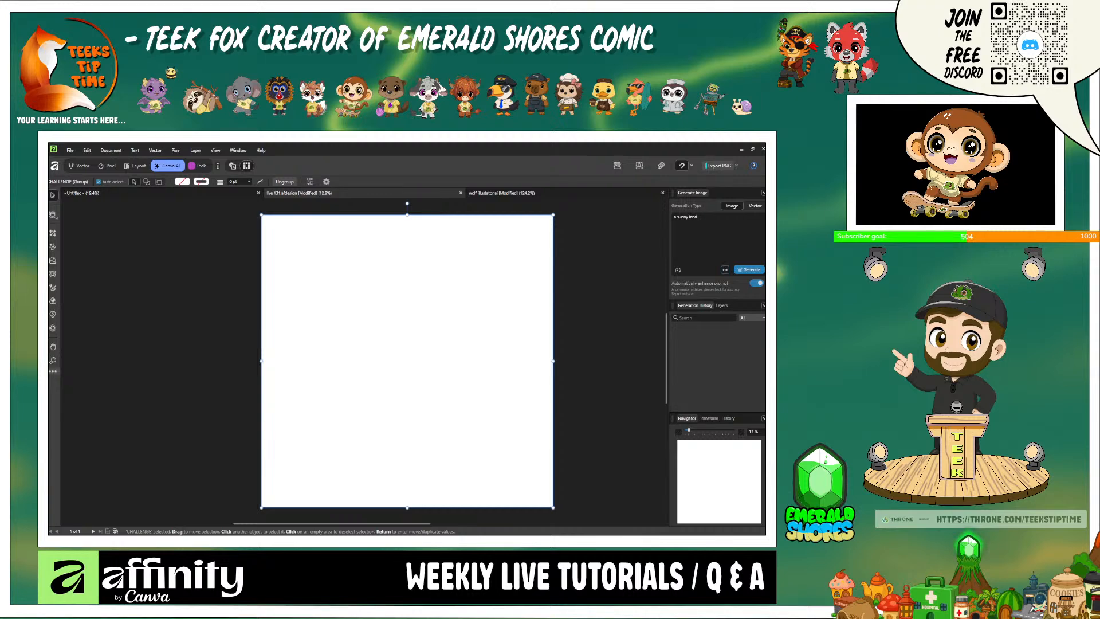
{"action": "type", "text": "scape"}
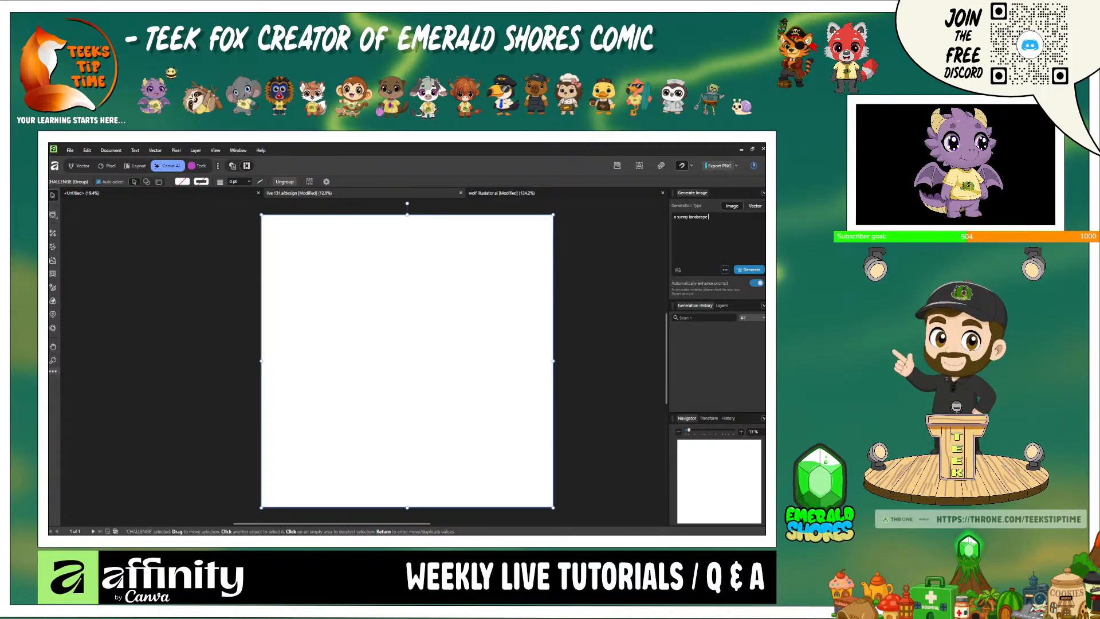
{"action": "type", "text": " with"}
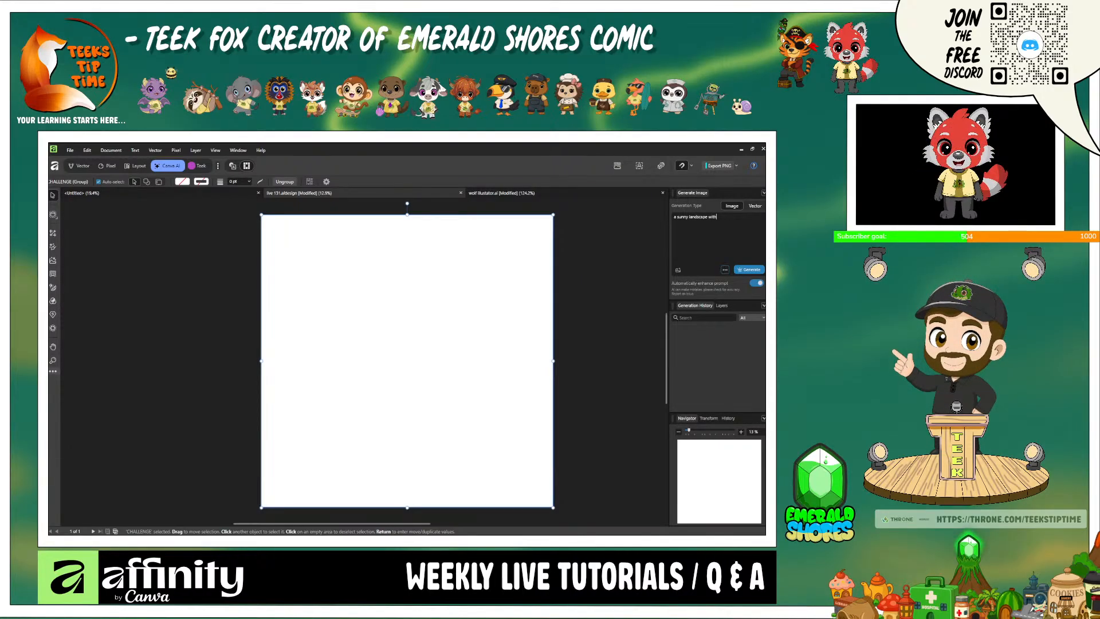
{"action": "type", "text": " a cabin"}
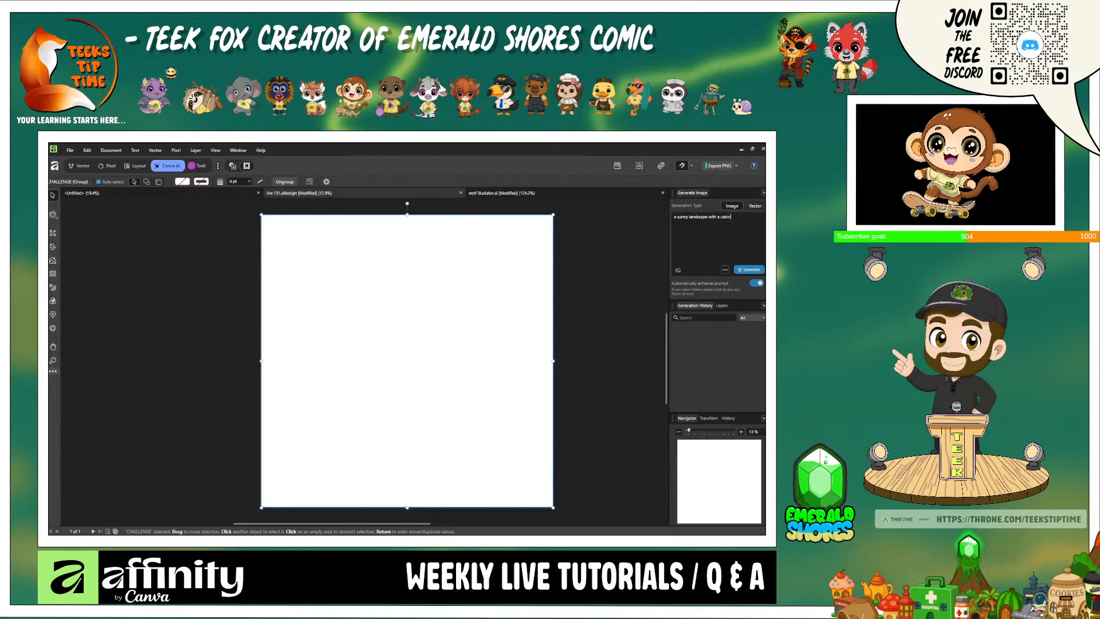
{"action": "key", "text": "Return"}
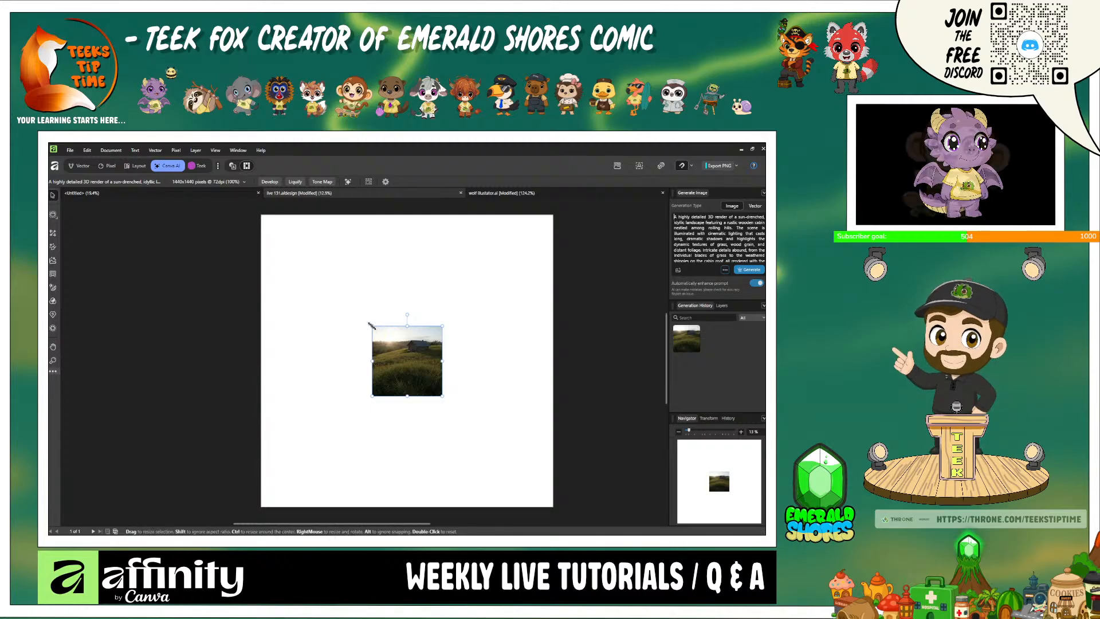
{"action": "left_click_drag", "start_coordinate": [372, 326], "coordinate": [262, 215]}
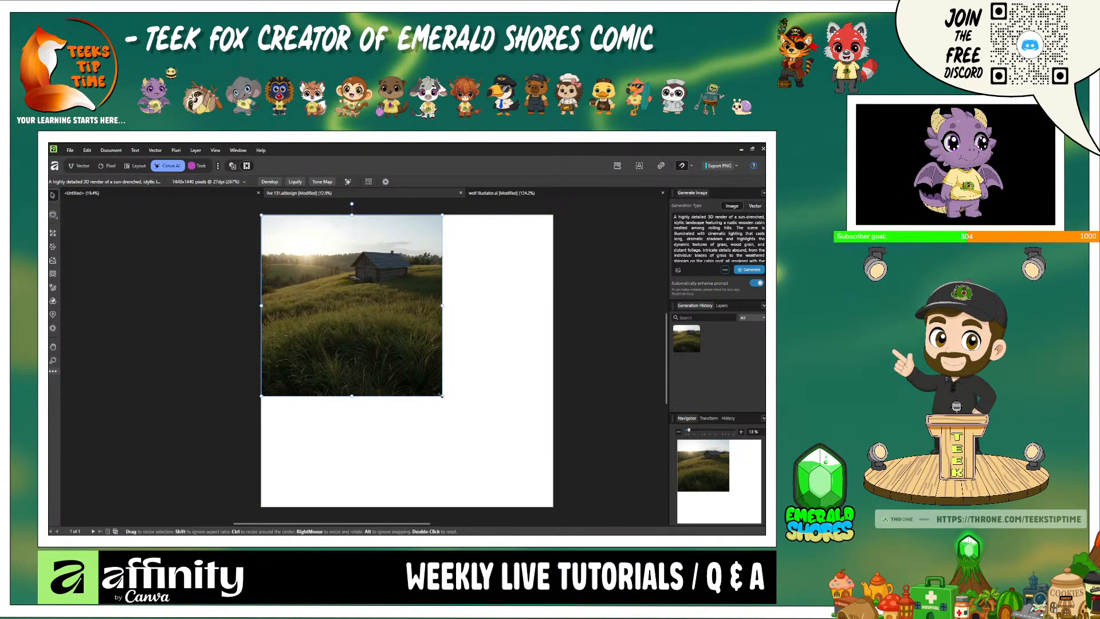
{"action": "left_click_drag", "start_coordinate": [441, 395], "coordinate": [565, 493]}
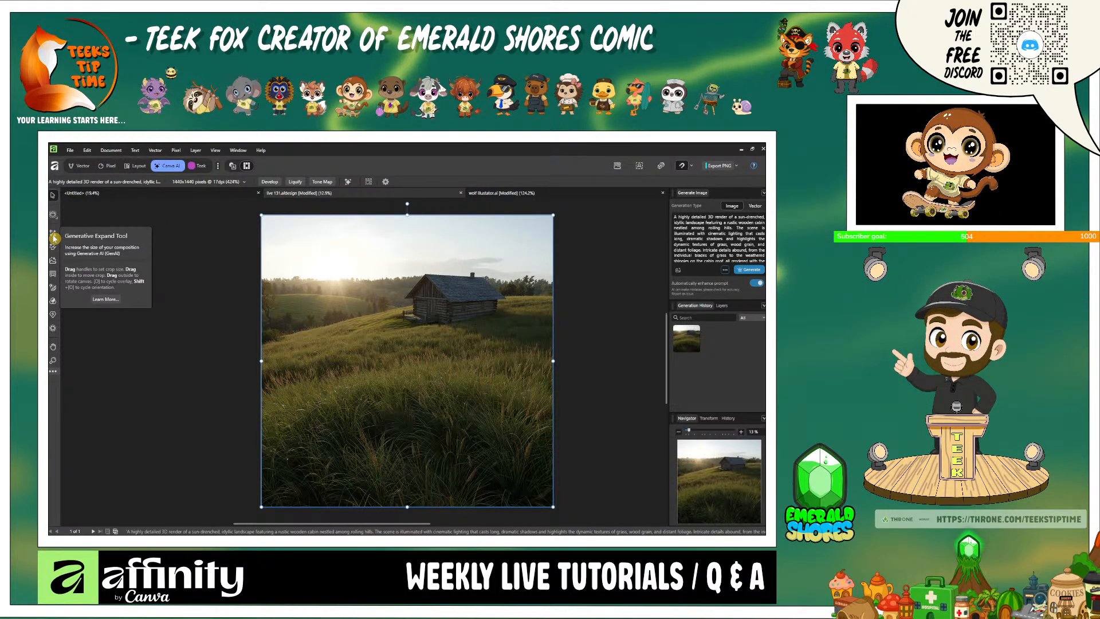
- Extend the landscape beyond its left edge by about 2300 px with Generative Expand, using an image count of 1
{"action": "left_click", "coordinate": [54, 238]}
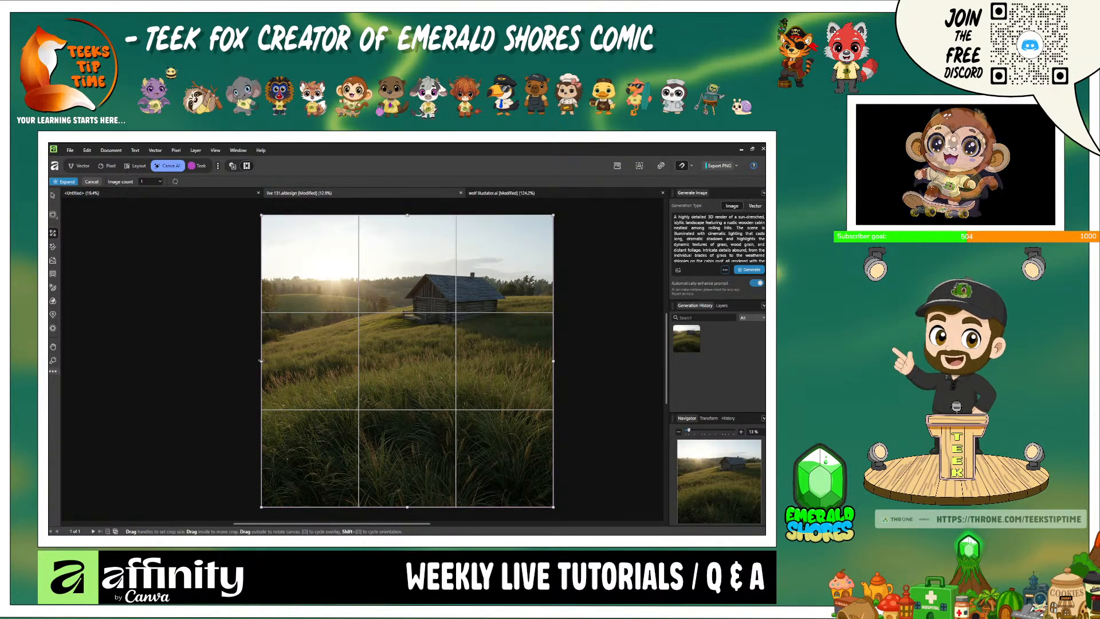
{"action": "left_click_drag", "start_coordinate": [262, 362], "coordinate": [150, 358]}
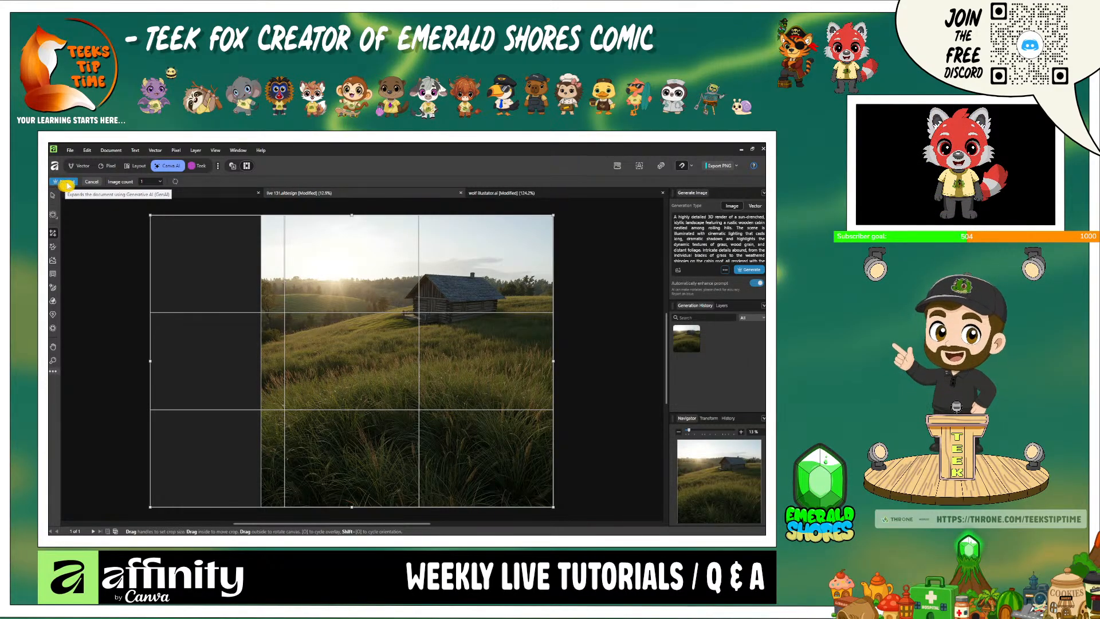
{"action": "left_click", "coordinate": [67, 183]}
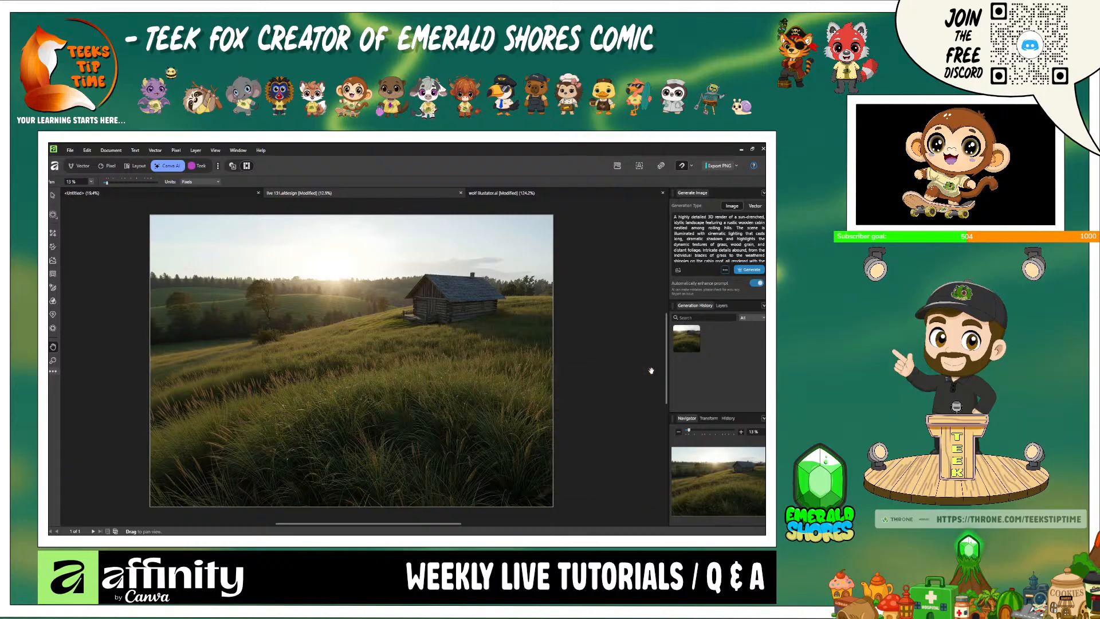
{"action": "left_click", "coordinate": [649, 367]}
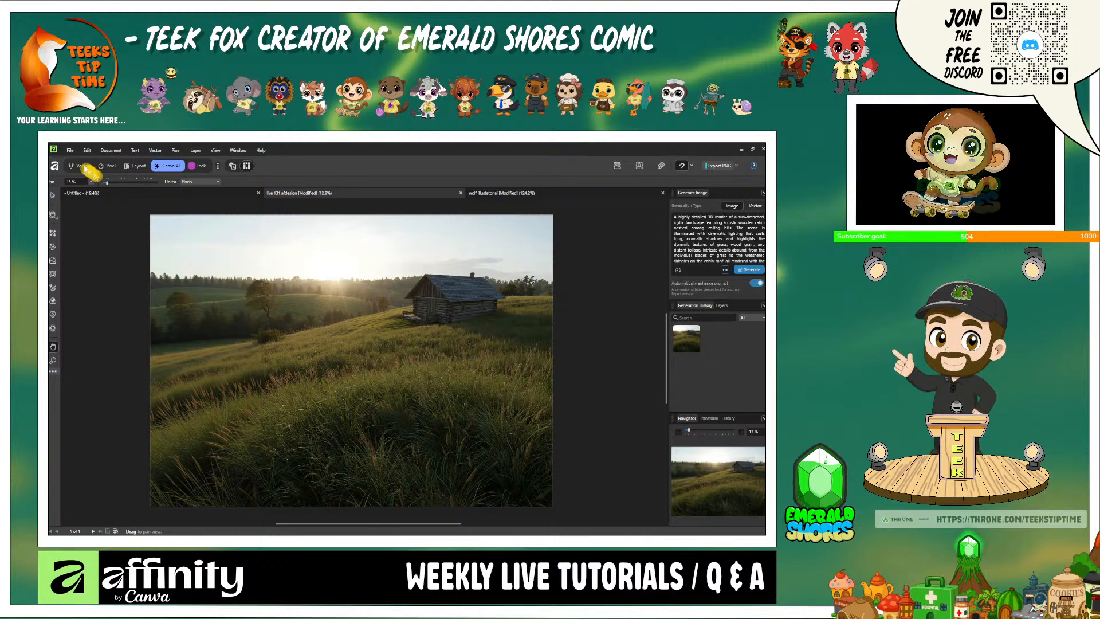
- Inspect the original landscape layer and the separate masked Generated Image layer in the Vector studio's layer stack
{"action": "left_click", "coordinate": [83, 168]}
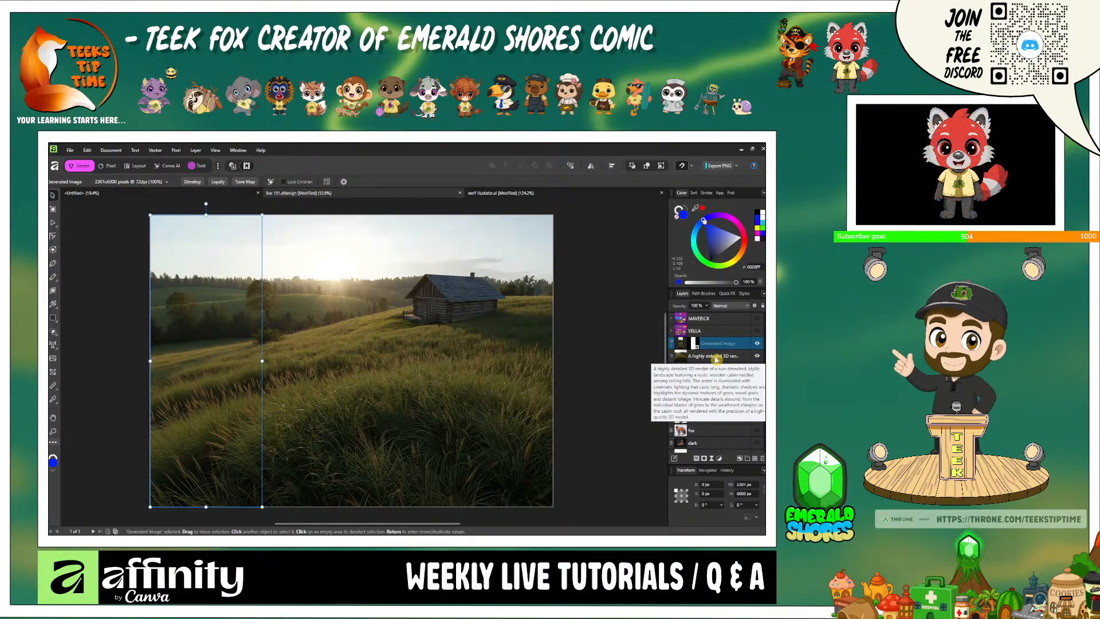
{"action": "left_click", "coordinate": [716, 357]}
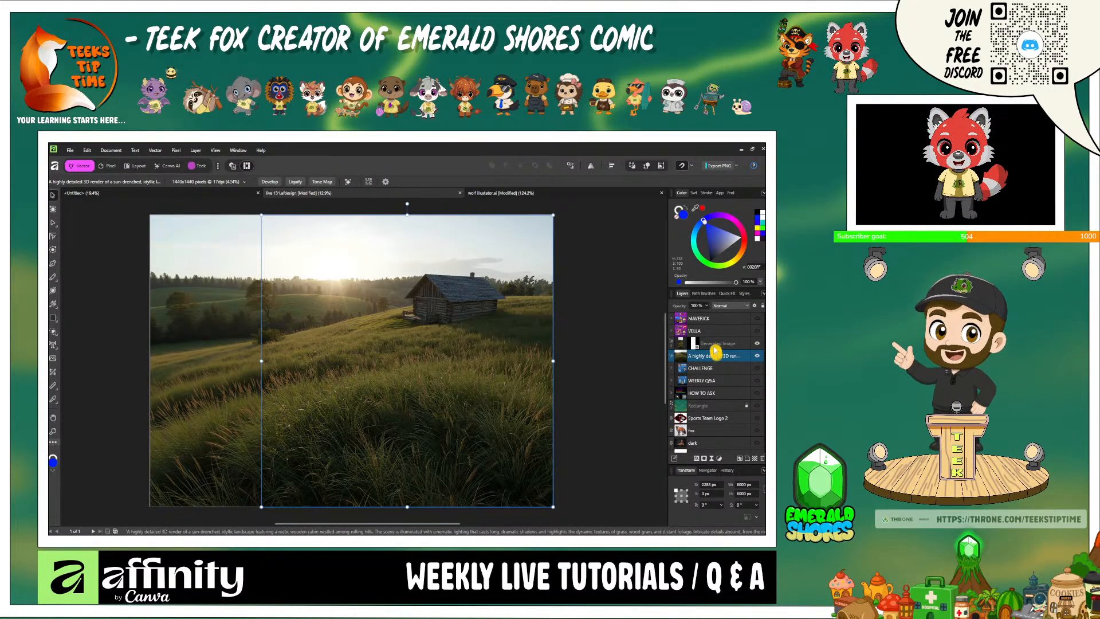
{"action": "left_click", "coordinate": [715, 345]}
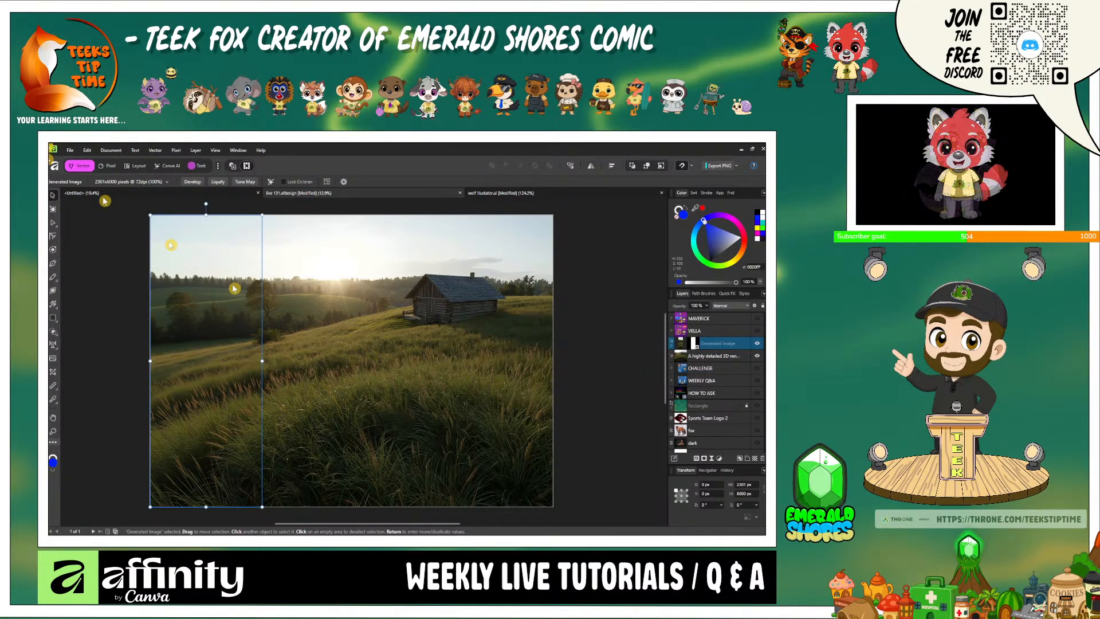
- Add an object to the upper-left sky with Generative Fill, outlining an oval patch about 2670 px wide and using the prompt "spacecraft"
{"action": "left_click", "coordinate": [174, 167]}
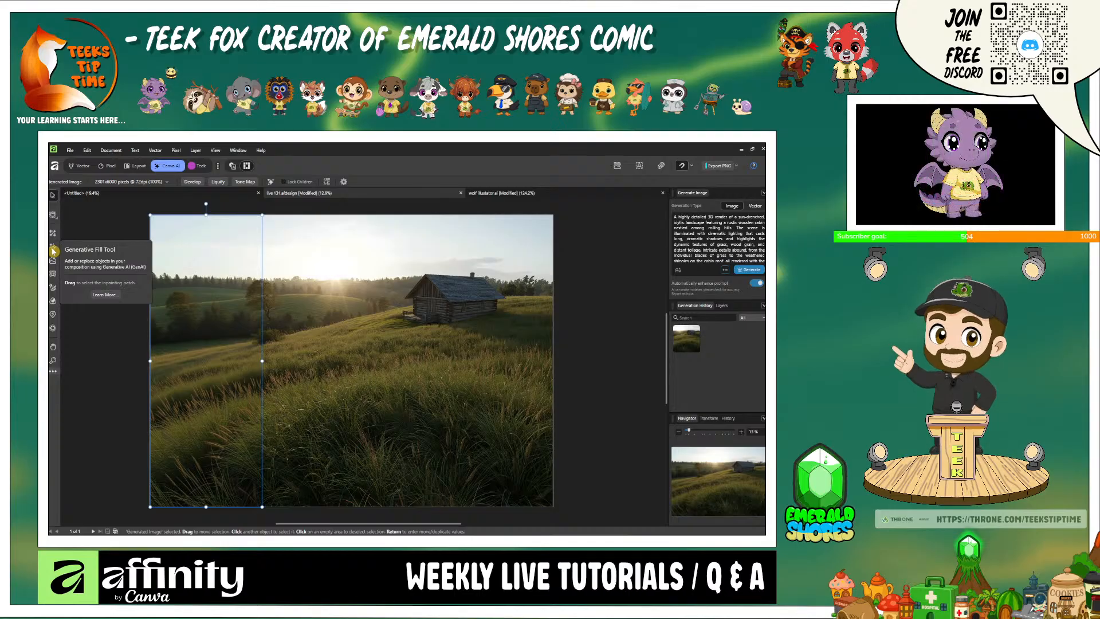
{"action": "left_click", "coordinate": [52, 251]}
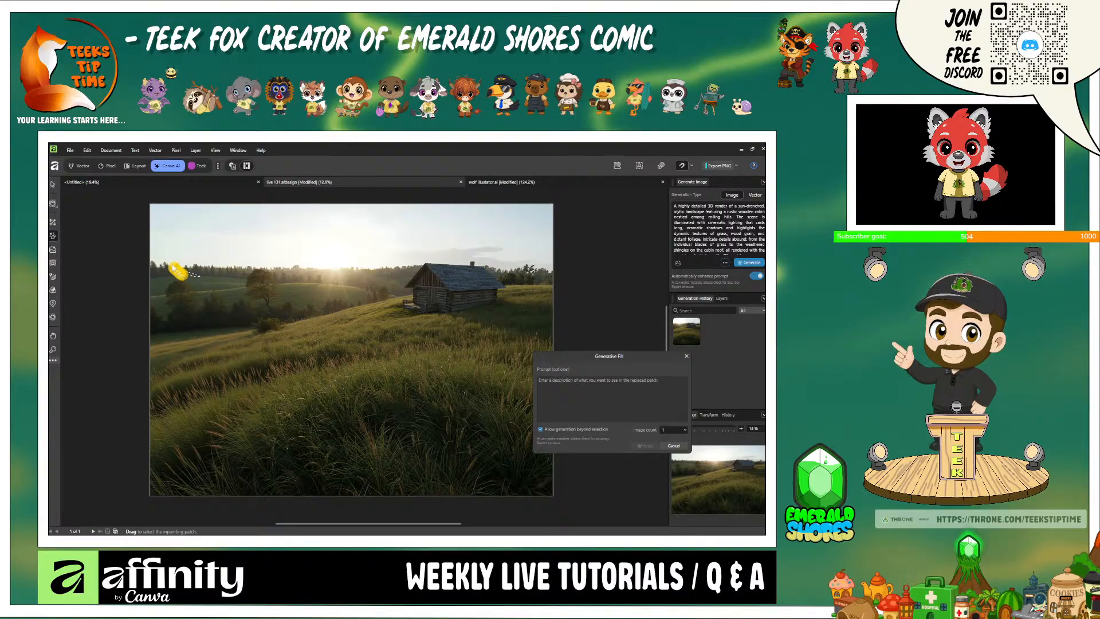
{"action": "mouse_move", "coordinate": [172, 227]}
{"action": "left_mouse_down"}
{"action": "mouse_move", "coordinate": [198, 217]}
{"action": "mouse_move", "coordinate": [258, 228]}
{"action": "left_mouse_up"}
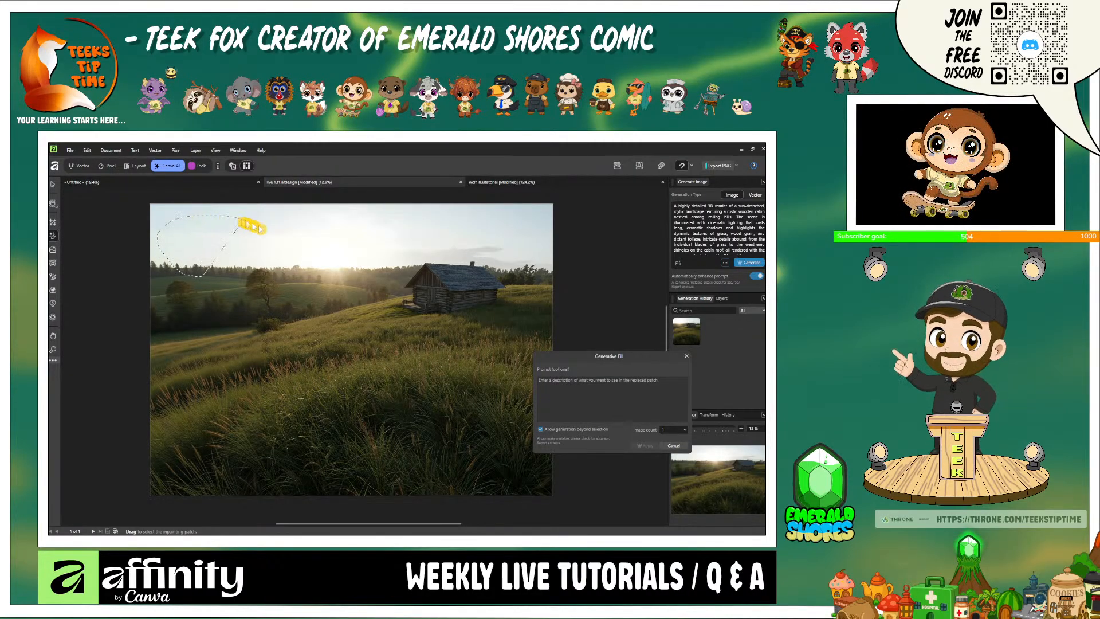
{"action": "left_click_drag", "start_coordinate": [223, 281], "coordinate": [225, 279]}
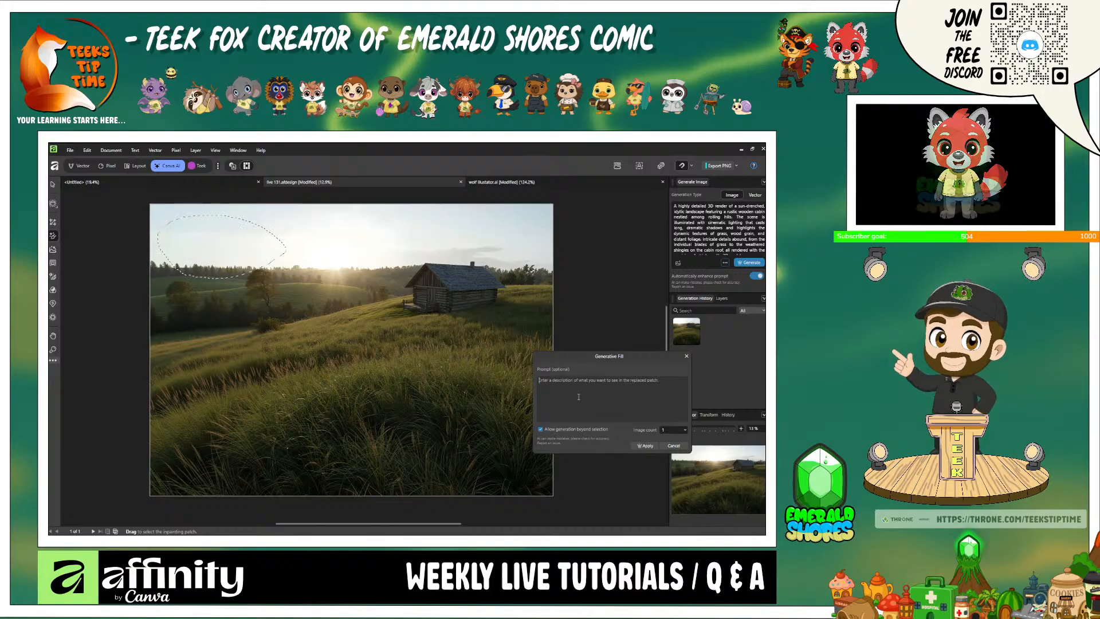
{"action": "type", "text": "spa"}
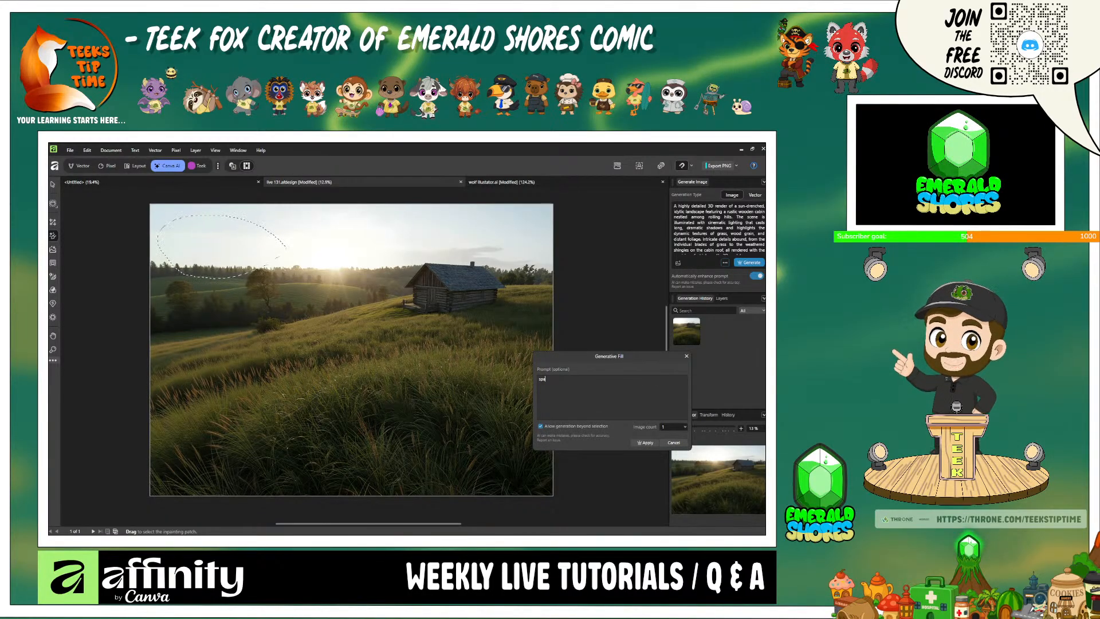
{"action": "type", "text": "ce"}
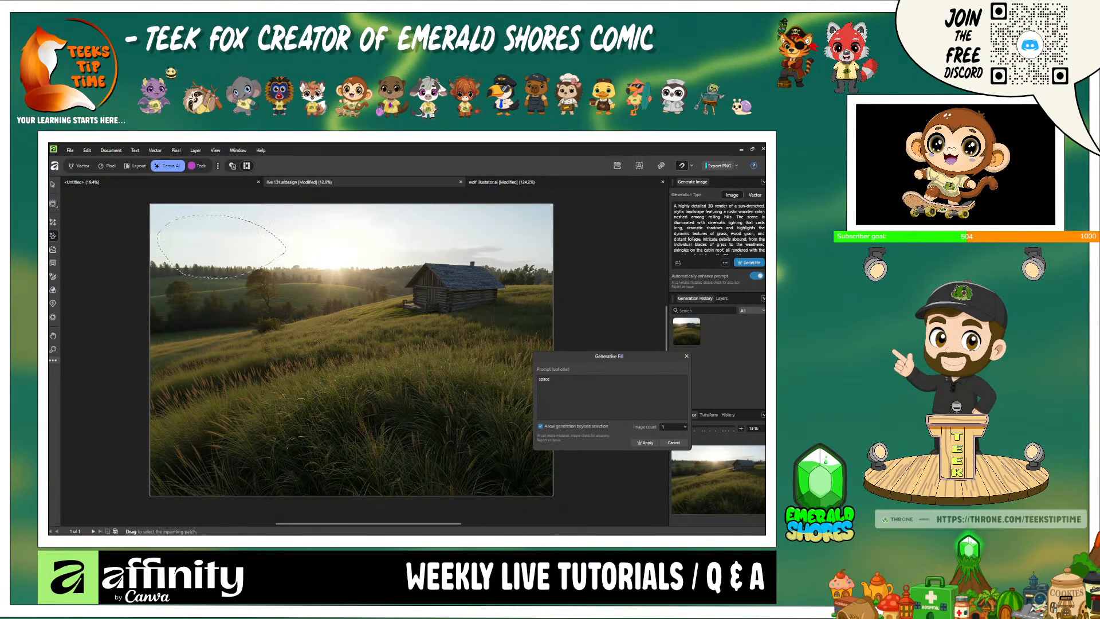
{"action": "type", "text": "craft"}
{"action": "left_click", "coordinate": [646, 446]}
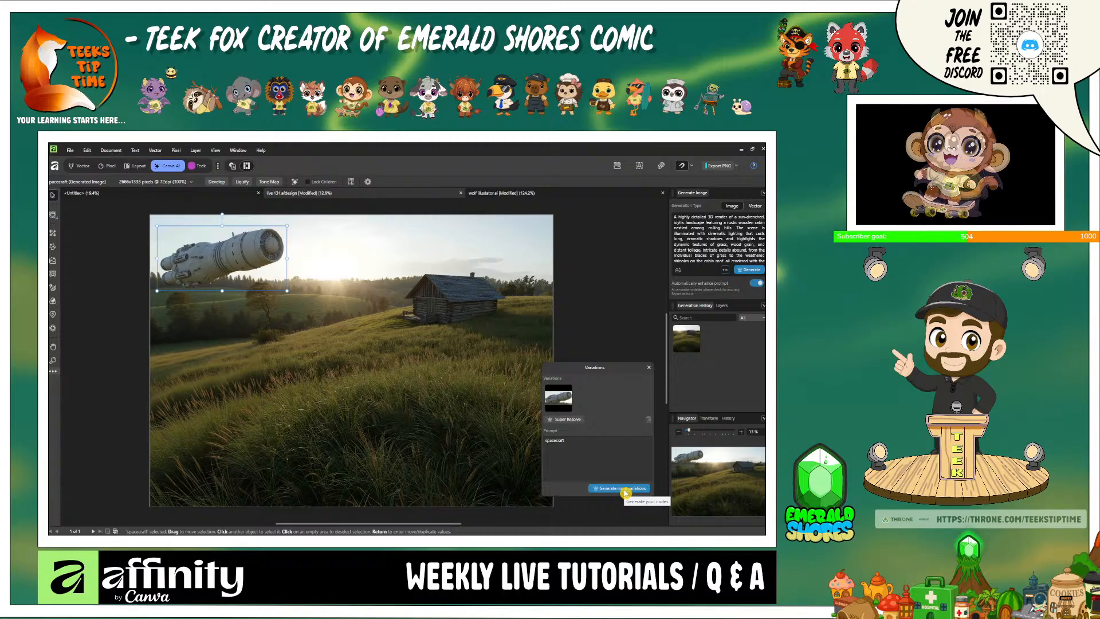
- Generate more variations of the spacecraft, compare them on the canvas and keep the second one
{"action": "left_click", "coordinate": [625, 490]}
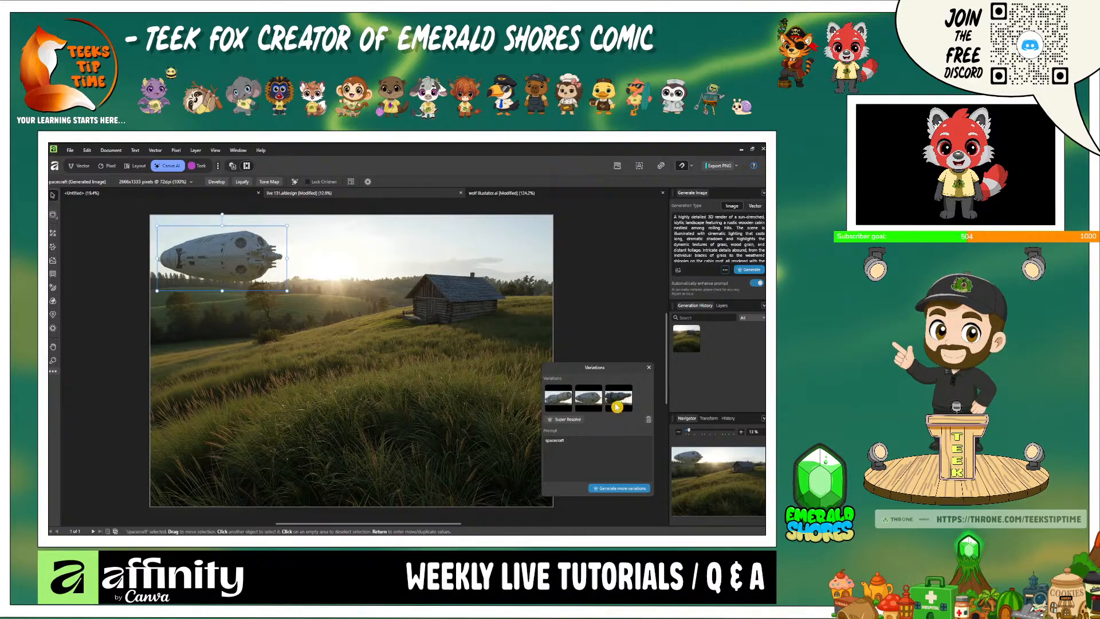
{"action": "left_click", "coordinate": [617, 407]}
{"action": "left_click", "coordinate": [585, 400]}
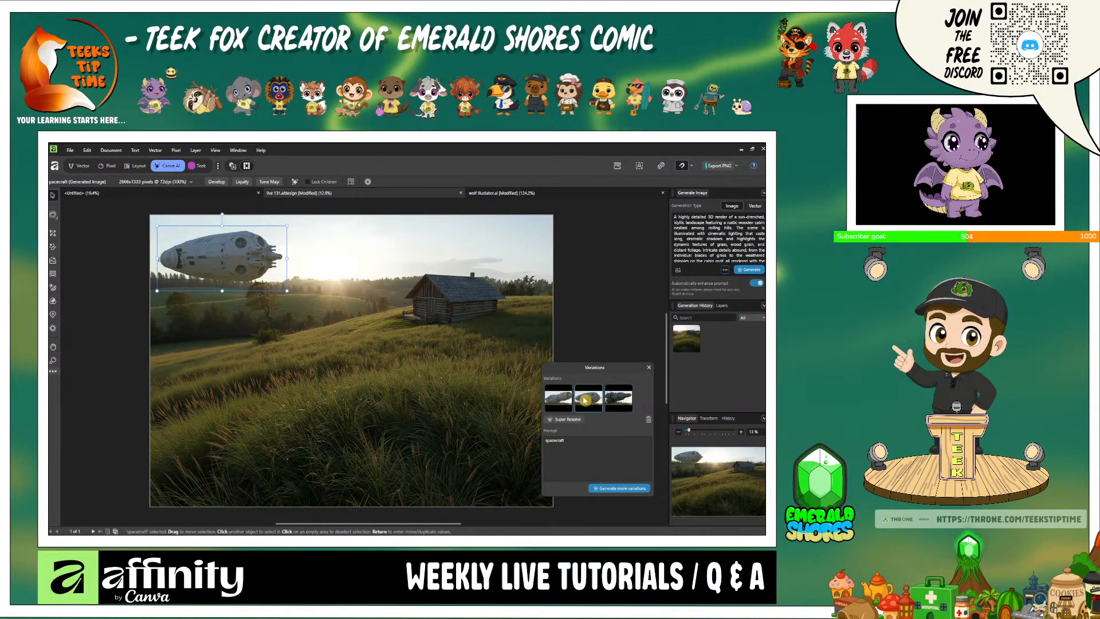
{"action": "left_click", "coordinate": [554, 395]}
{"action": "left_click", "coordinate": [581, 400]}
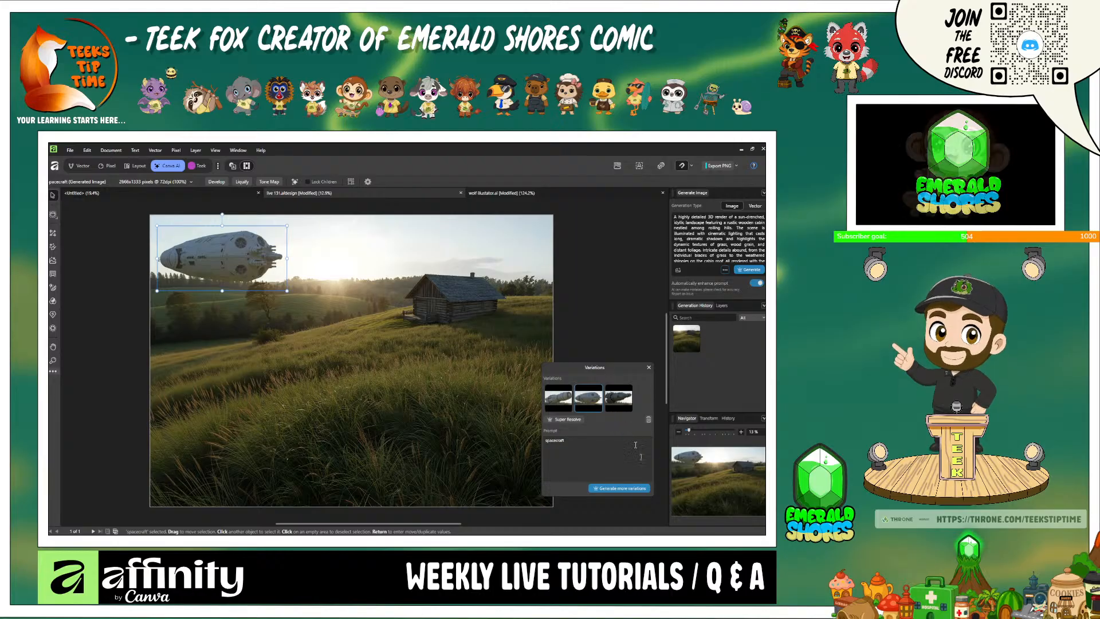
{"action": "left_click", "coordinate": [649, 370]}
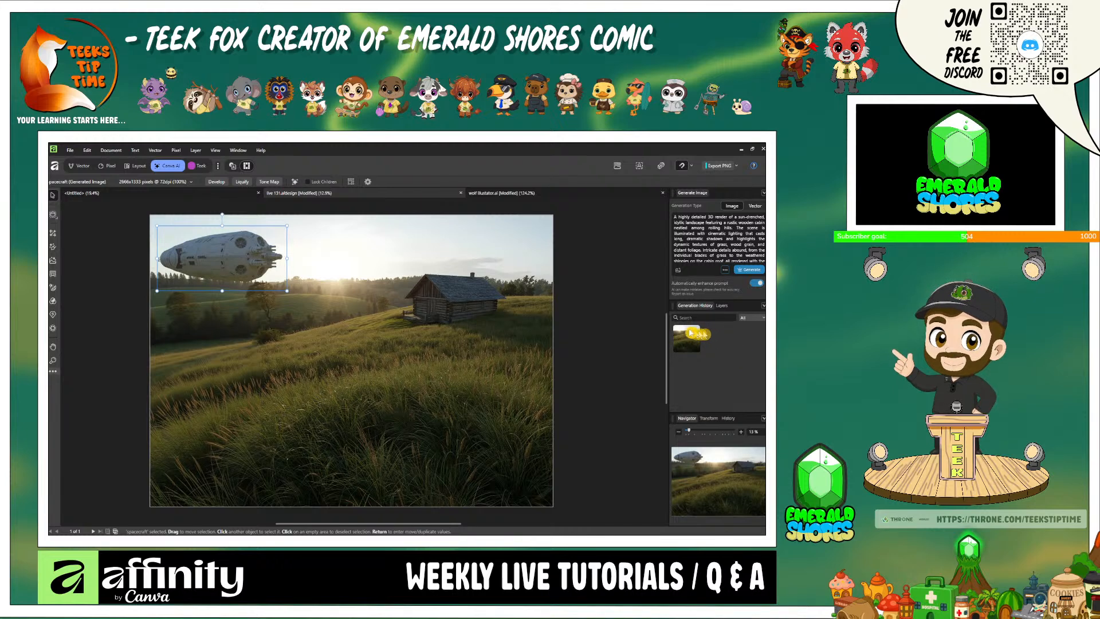
- Select the masked Generated Image layer and try a Generative Edit on it with the prompt "on snowy day"
{"action": "left_click", "coordinate": [80, 166]}
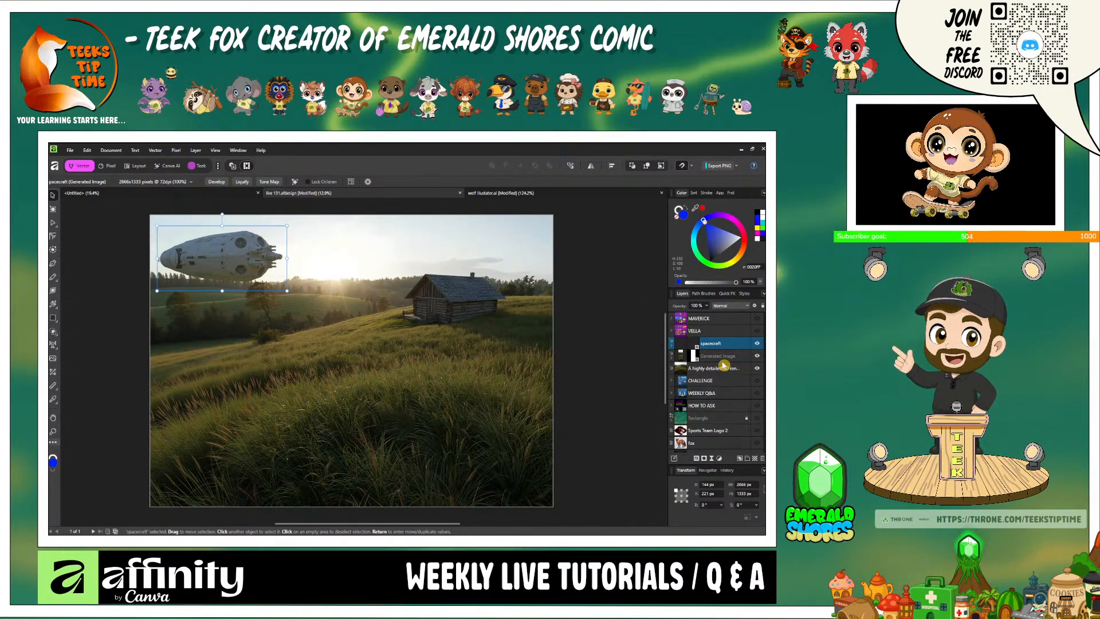
{"action": "left_click", "coordinate": [729, 360]}
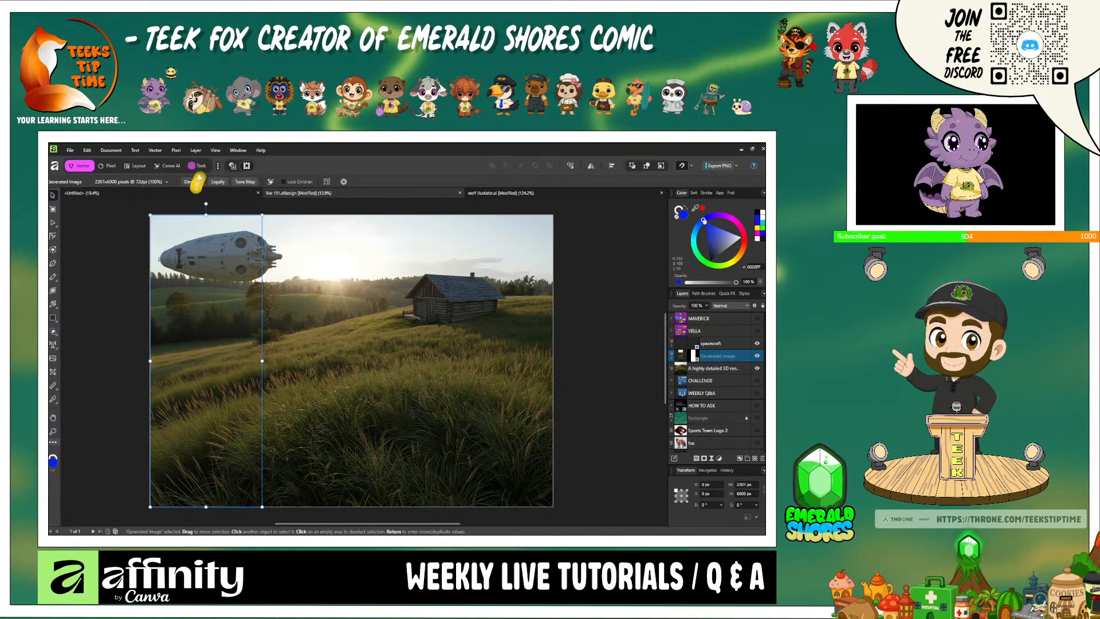
{"action": "left_click", "coordinate": [171, 166]}
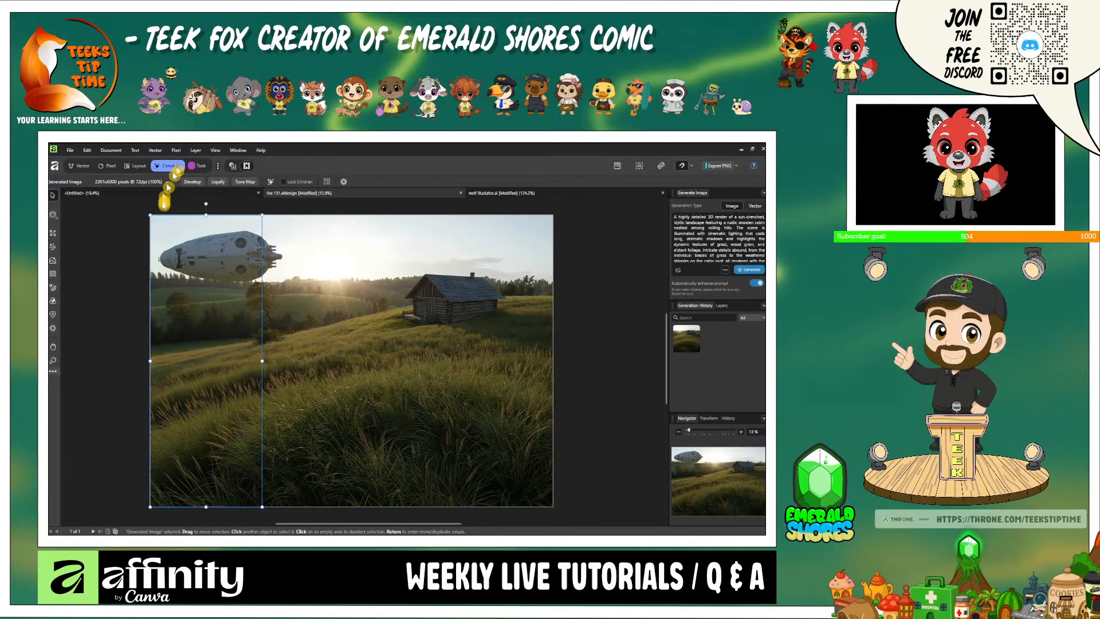
{"action": "left_click", "coordinate": [53, 260]}
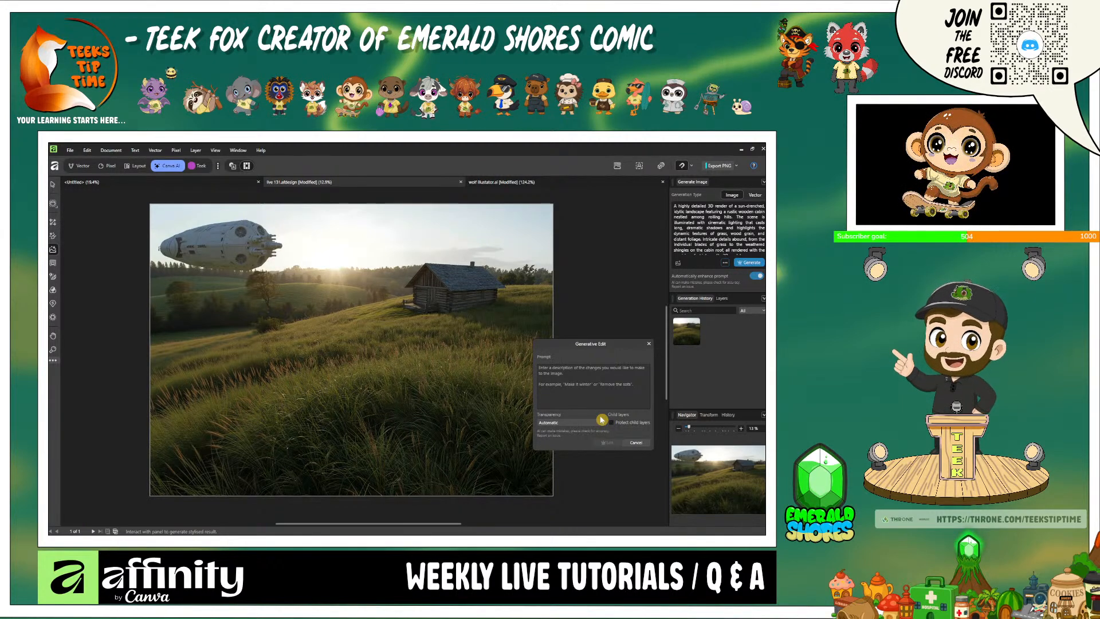
{"action": "type", "text": "on"}
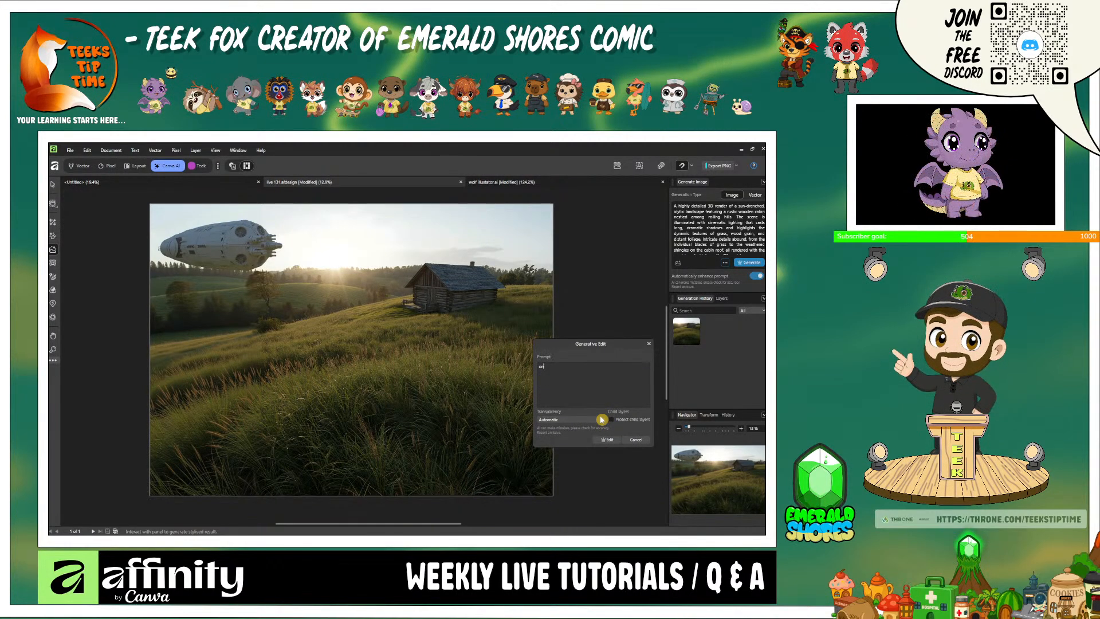
{"action": "type", "text": " sno"}
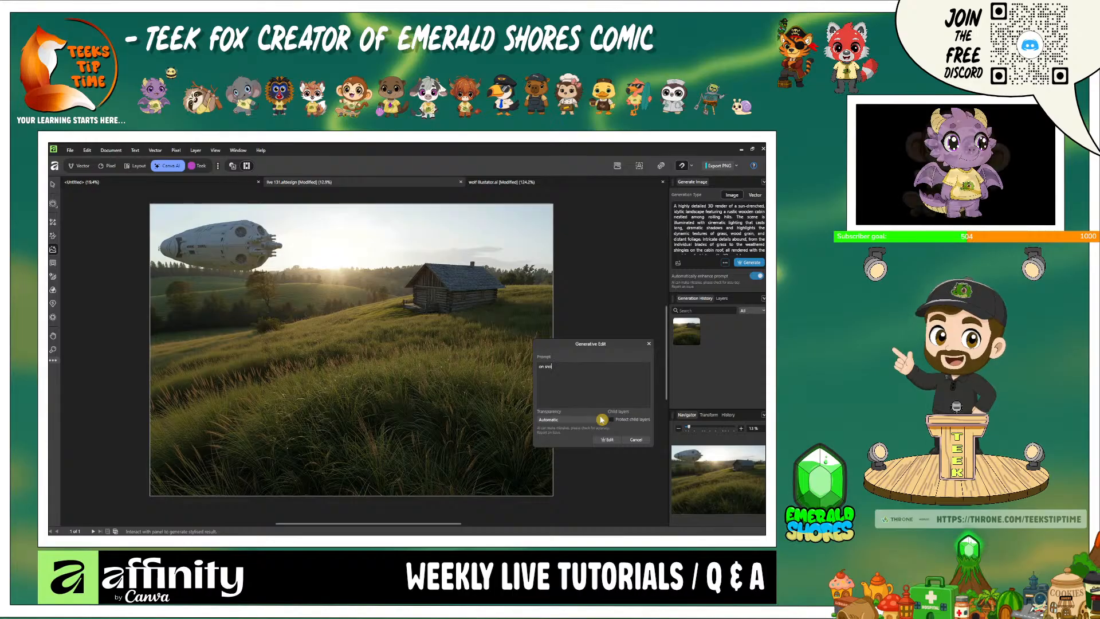
{"action": "type", "text": "wy"}
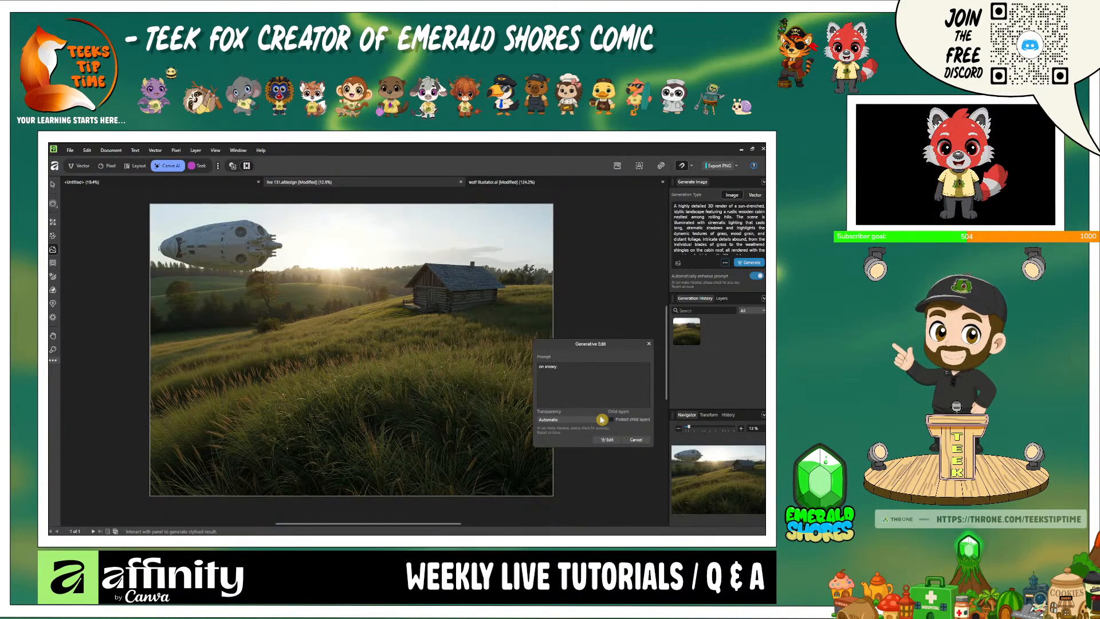
{"action": "type", "text": " day"}
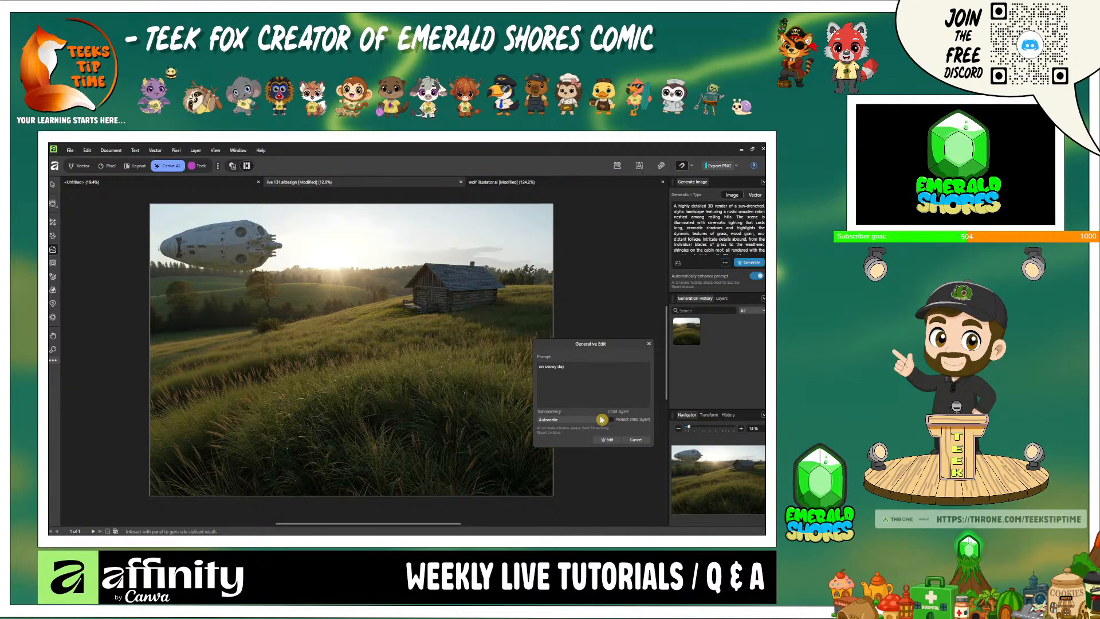
{"action": "left_click", "coordinate": [612, 441]}
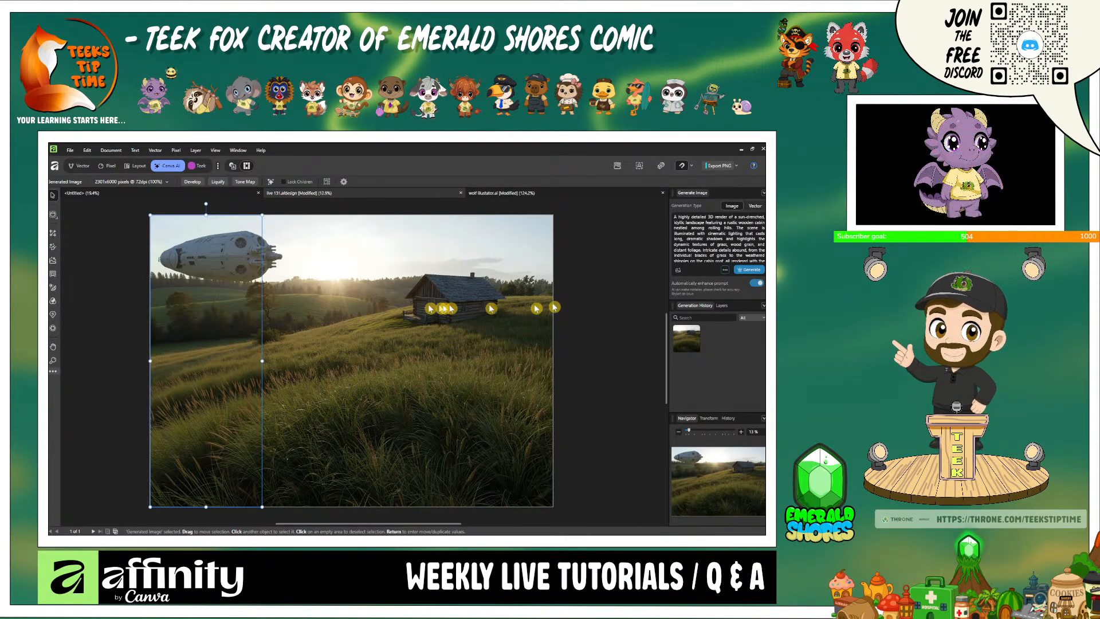
- Select the original cabin landscape layer and try a Generative Edit on it with the prompt "change cabin"
{"action": "left_click", "coordinate": [441, 420]}
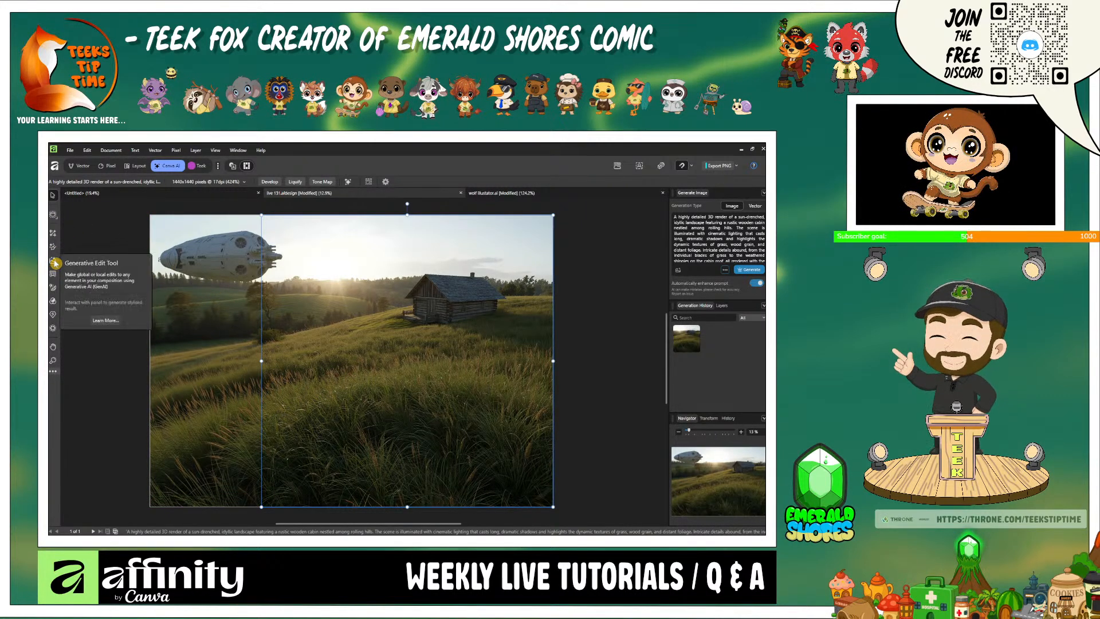
{"action": "left_click", "coordinate": [55, 262]}
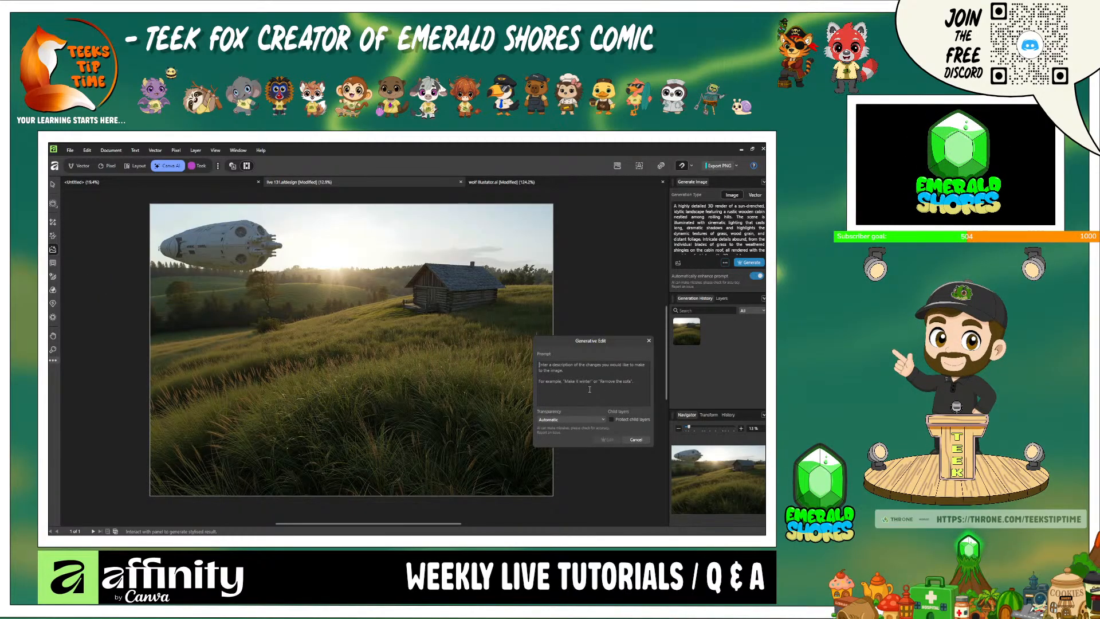
{"action": "type", "text": "on"}
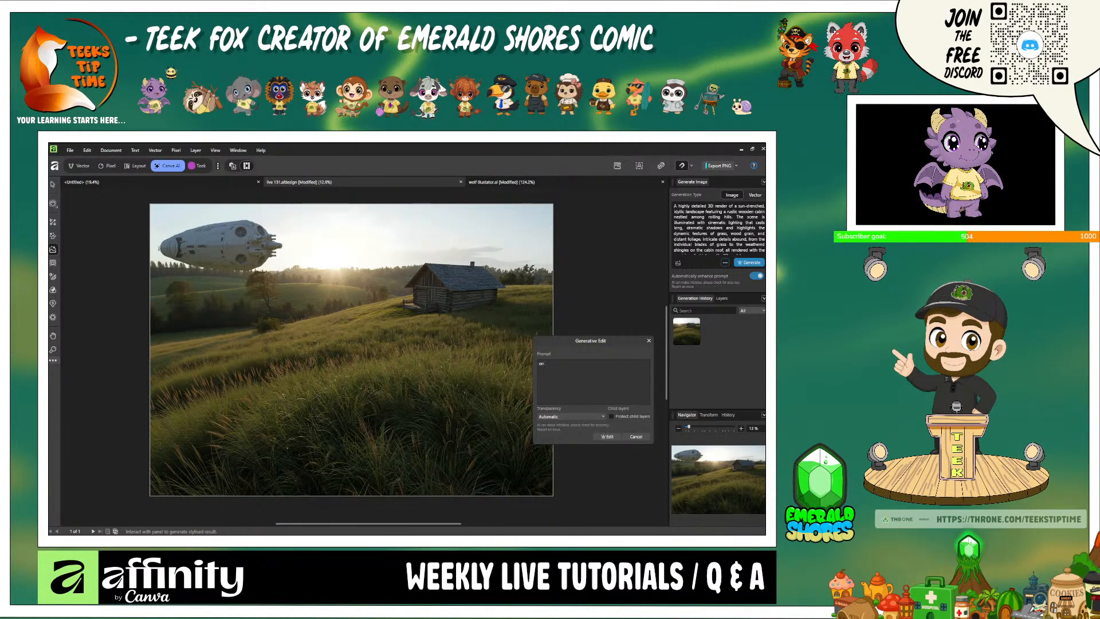
{"action": "type", "text": " a sn"}
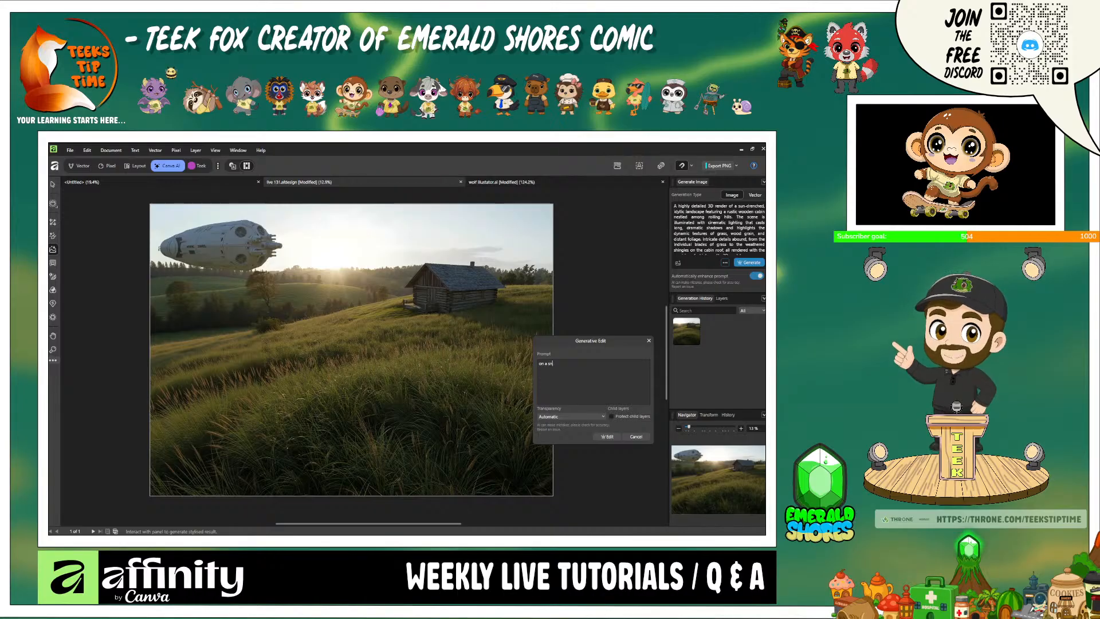
{"action": "key", "text": "BackSpace"}
{"action": "key", "text": "BackSpace"}
{"action": "key", "text": "BackSpace"}
{"action": "key", "text": "BackSpace"}
{"action": "key", "text": "BackSpace"}
{"action": "key", "text": "BackSpace"}
{"action": "key", "text": "BackSpace"}
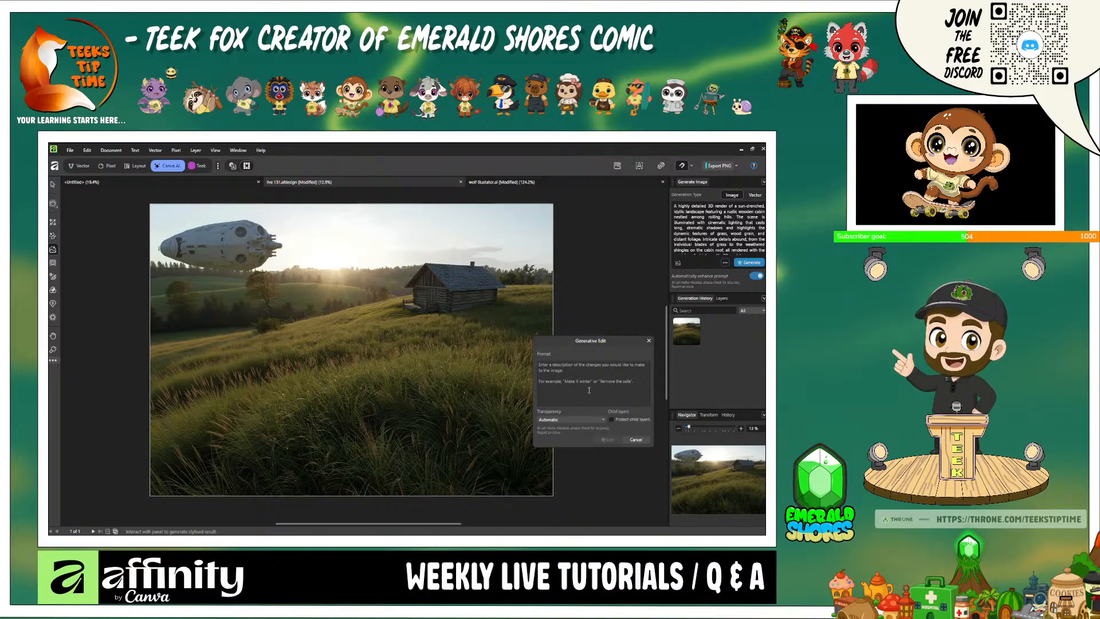
{"action": "type", "text": "chan"}
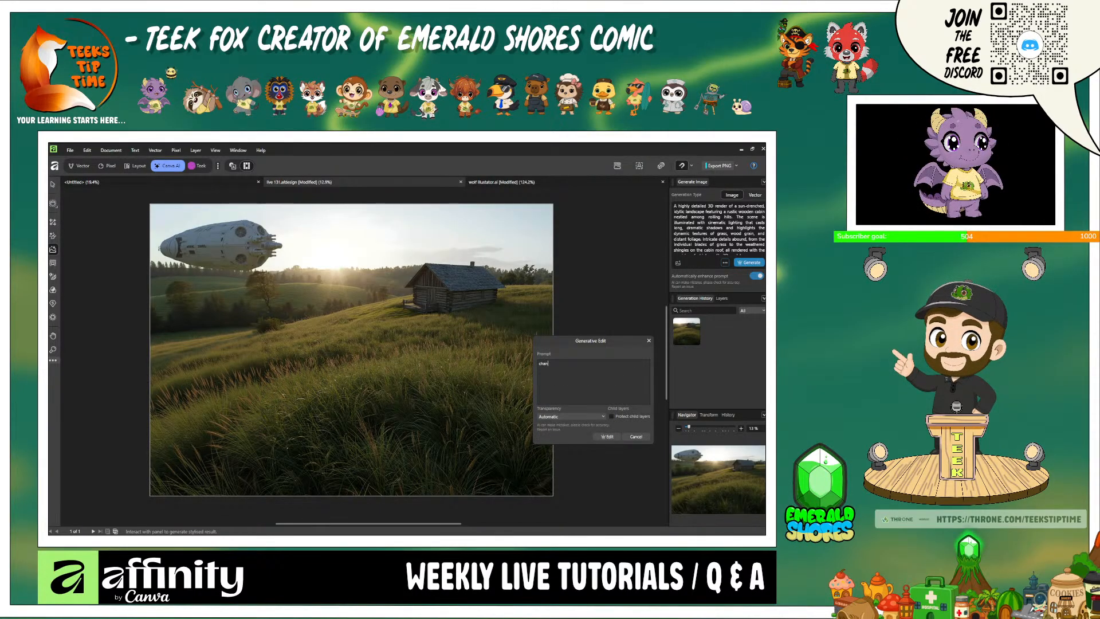
{"action": "type", "text": "ge cabin"}
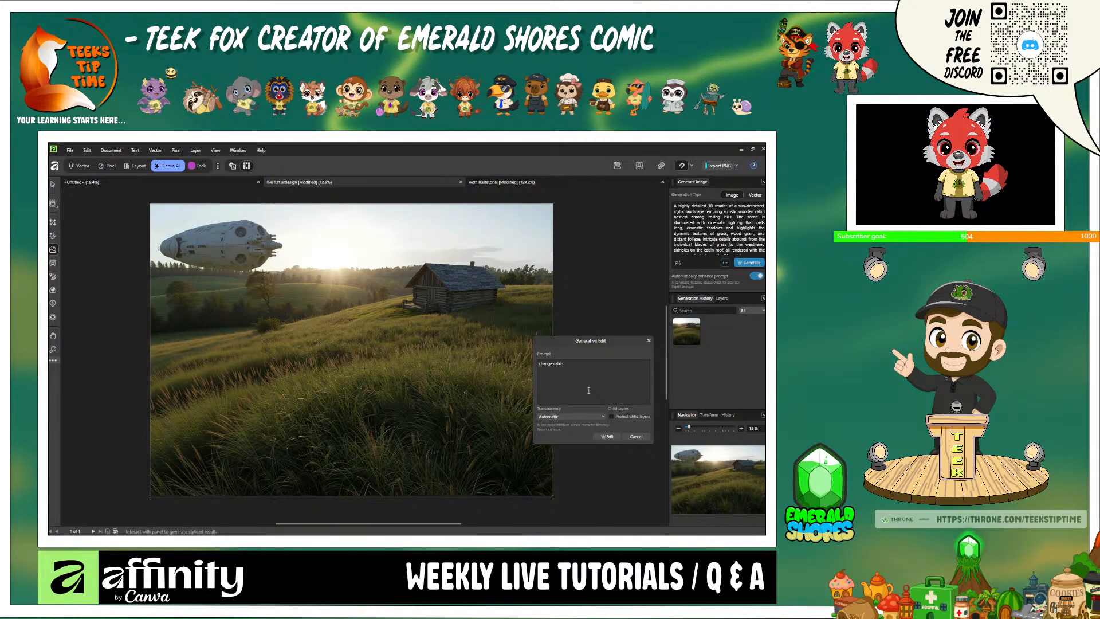
{"action": "left_click", "coordinate": [608, 436]}
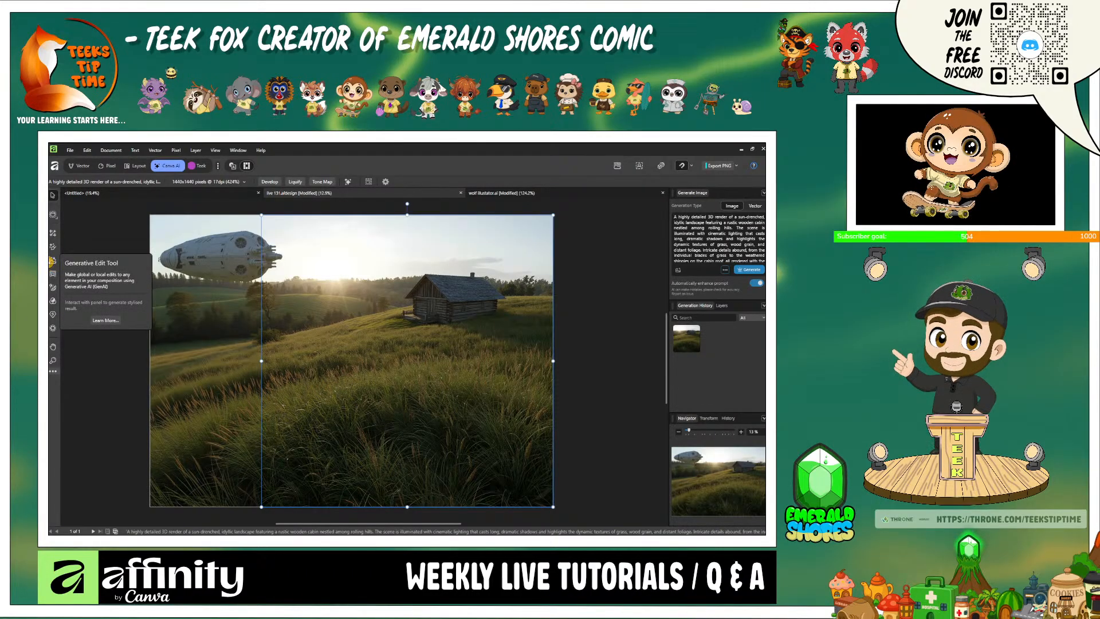
- Apply a Generative Edit to the cabin landscape with the prompt "on snowy day" and undo it
{"action": "left_click", "coordinate": [53, 261]}
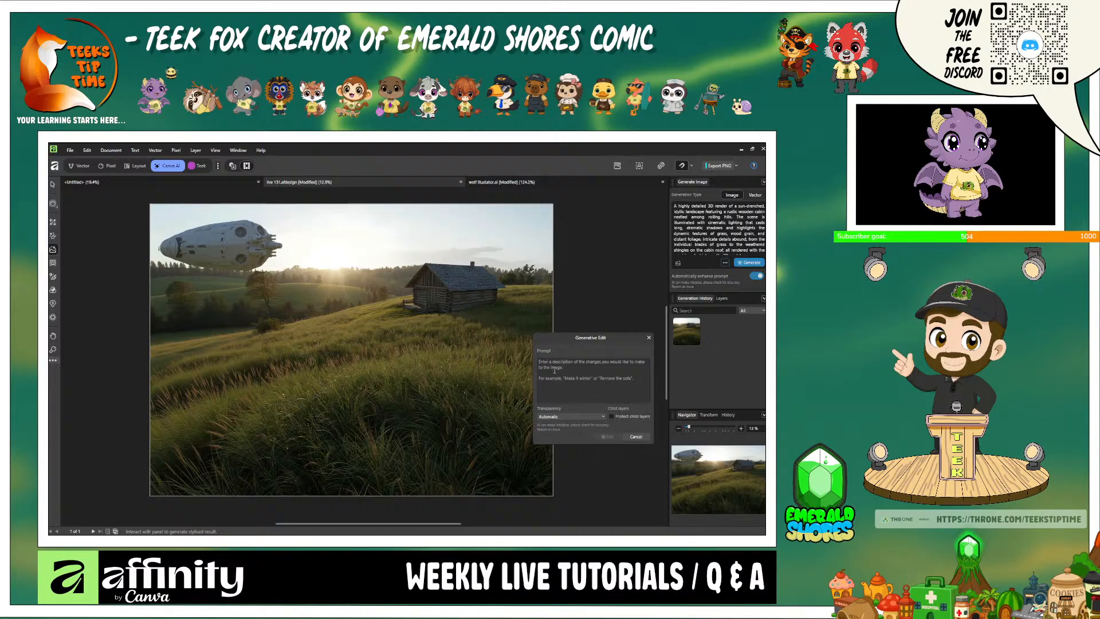
{"action": "left_click", "coordinate": [554, 370]}
{"action": "type", "text": "on"}
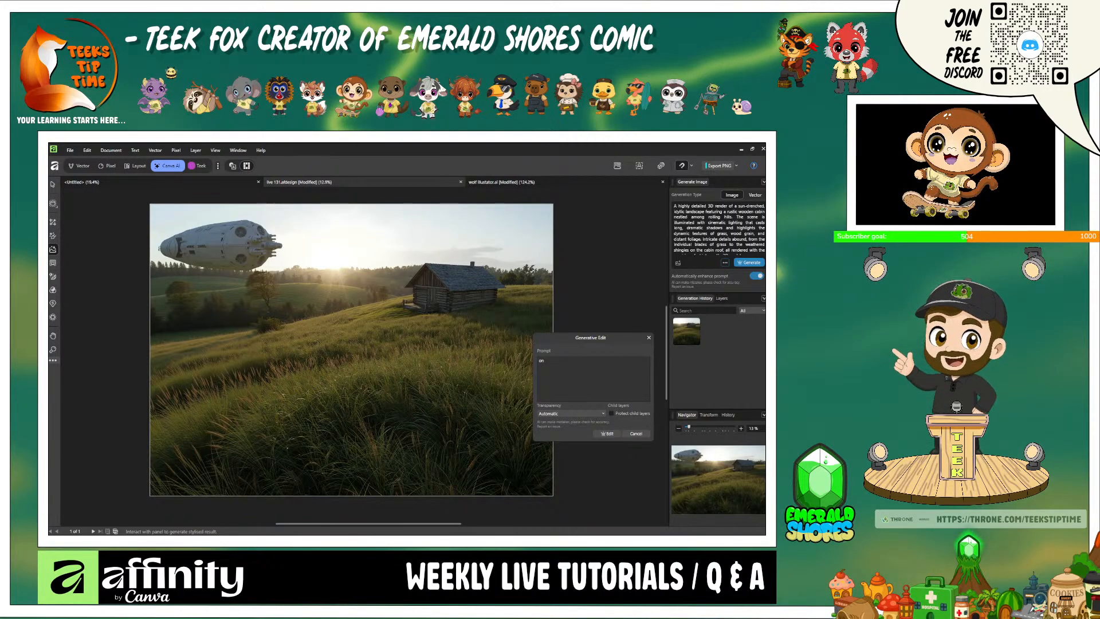
{"action": "type", "text": " snow"}
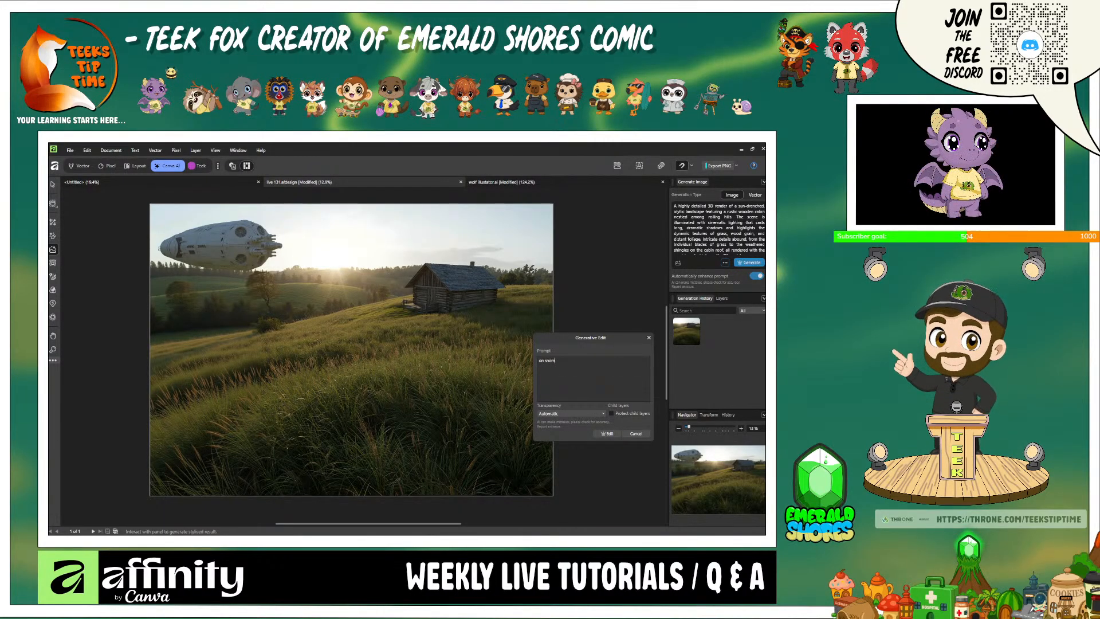
{"action": "type", "text": "y day"}
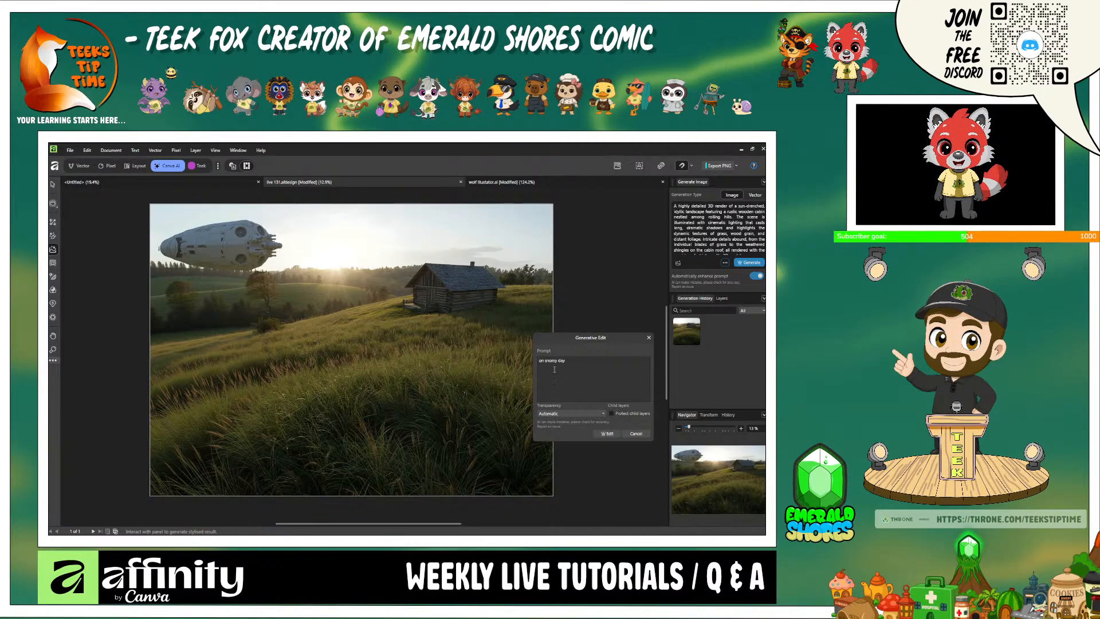
{"action": "left_click", "coordinate": [606, 433]}
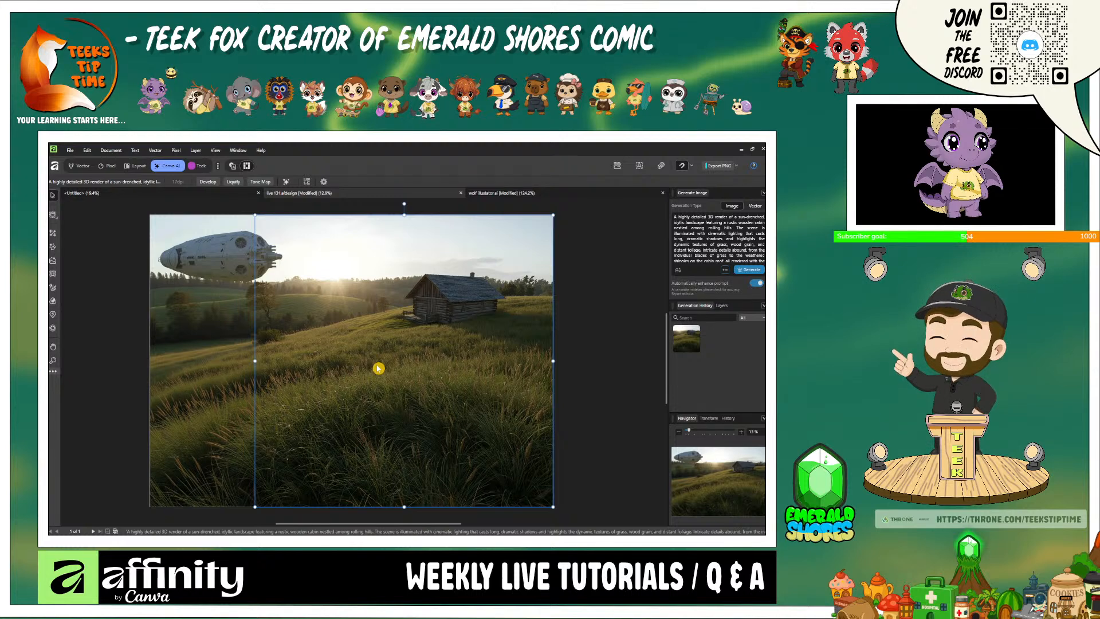
{"action": "key", "text": "ctrl+z"}
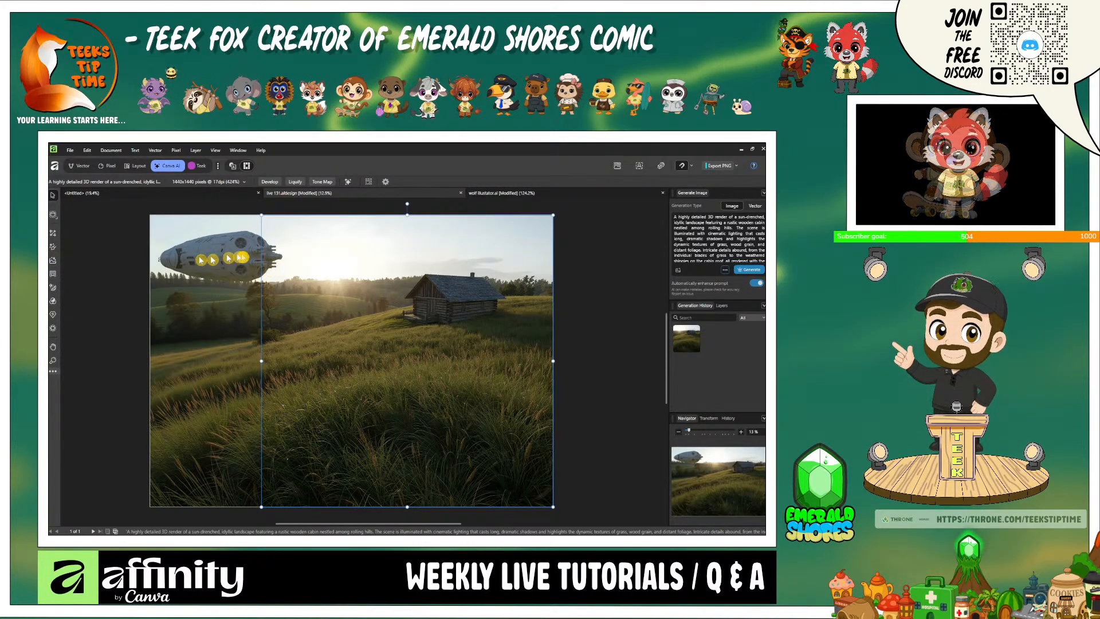
- Generatively fill a freehand area of the grass below the cabin with the prompt "add a dog" and keep the result
{"action": "left_click", "coordinate": [54, 248]}
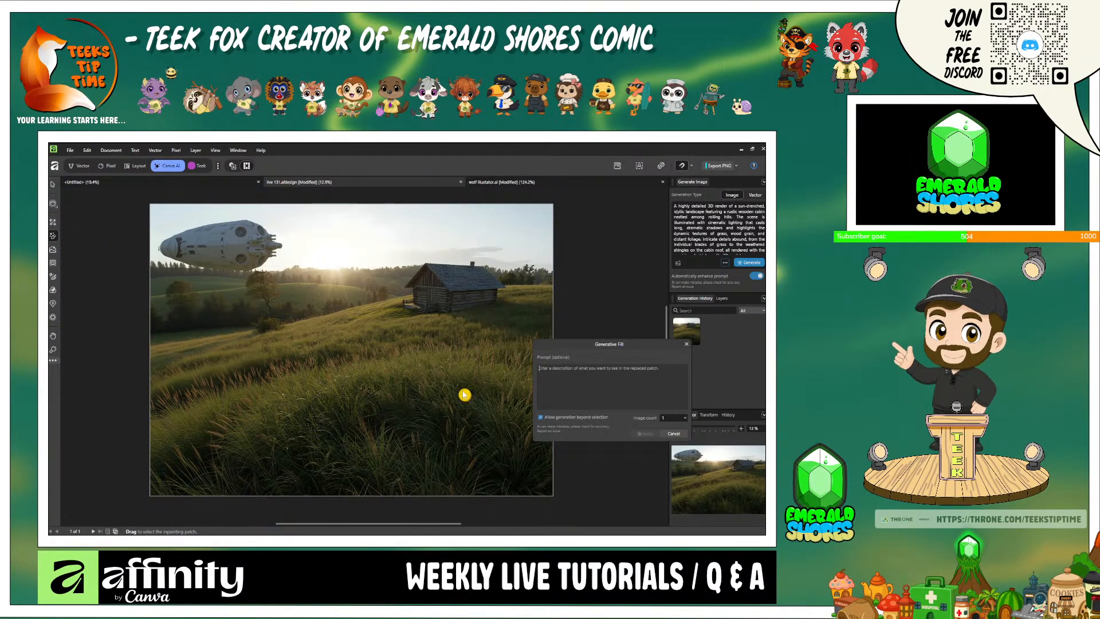
{"action": "left_click_drag", "start_coordinate": [447, 352], "coordinate": [397, 315]}
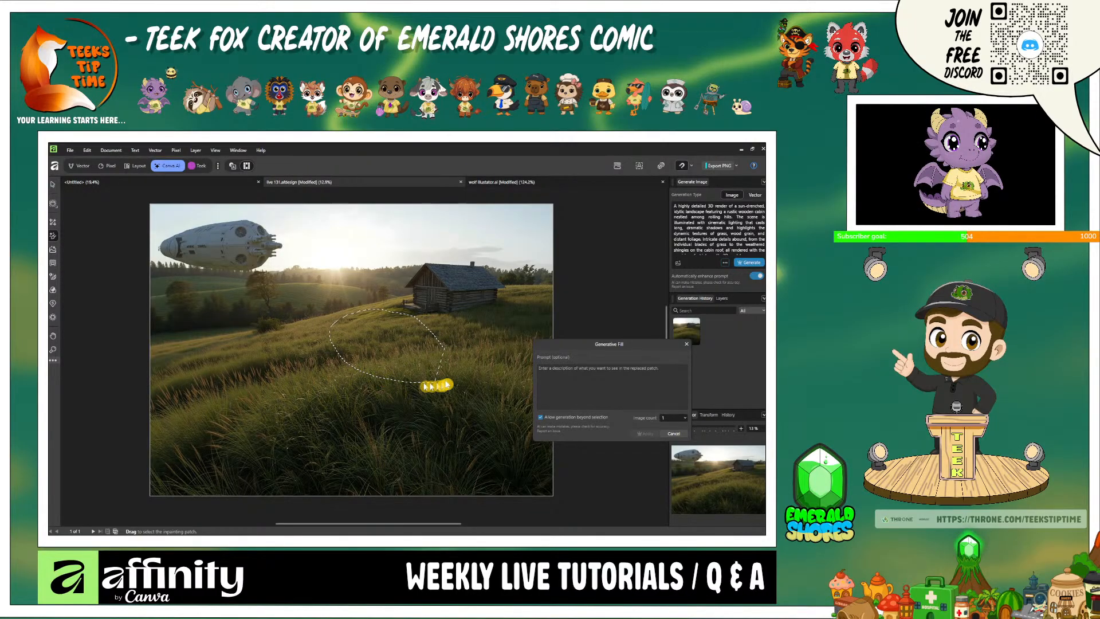
{"action": "left_click_drag", "start_coordinate": [435, 386], "coordinate": [449, 351]}
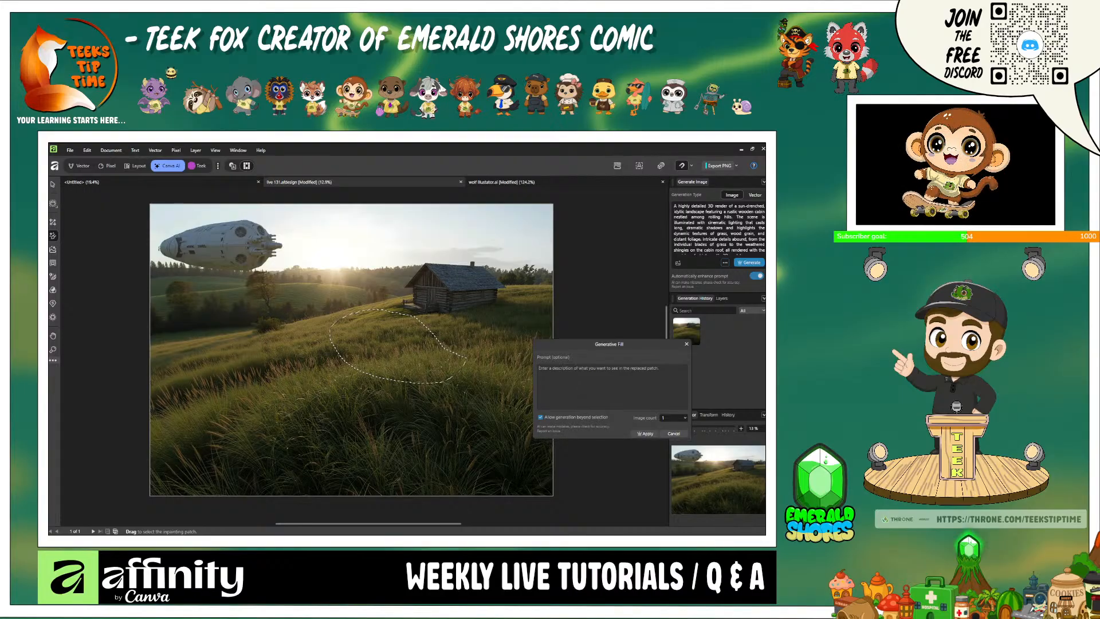
{"action": "type", "text": "add"}
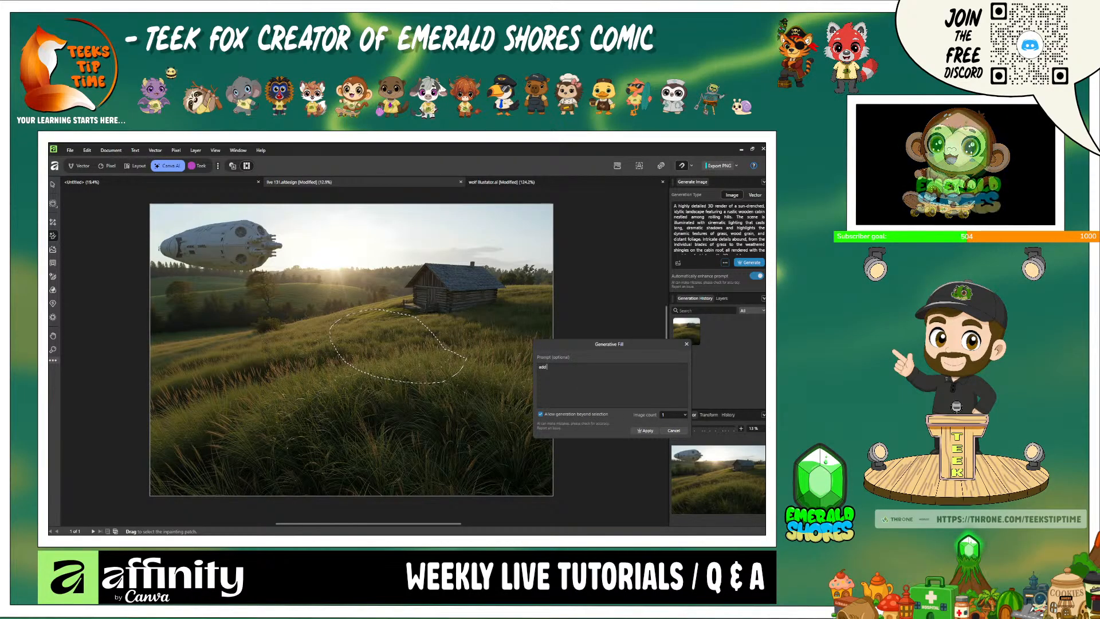
{"action": "type", "text": " a dog"}
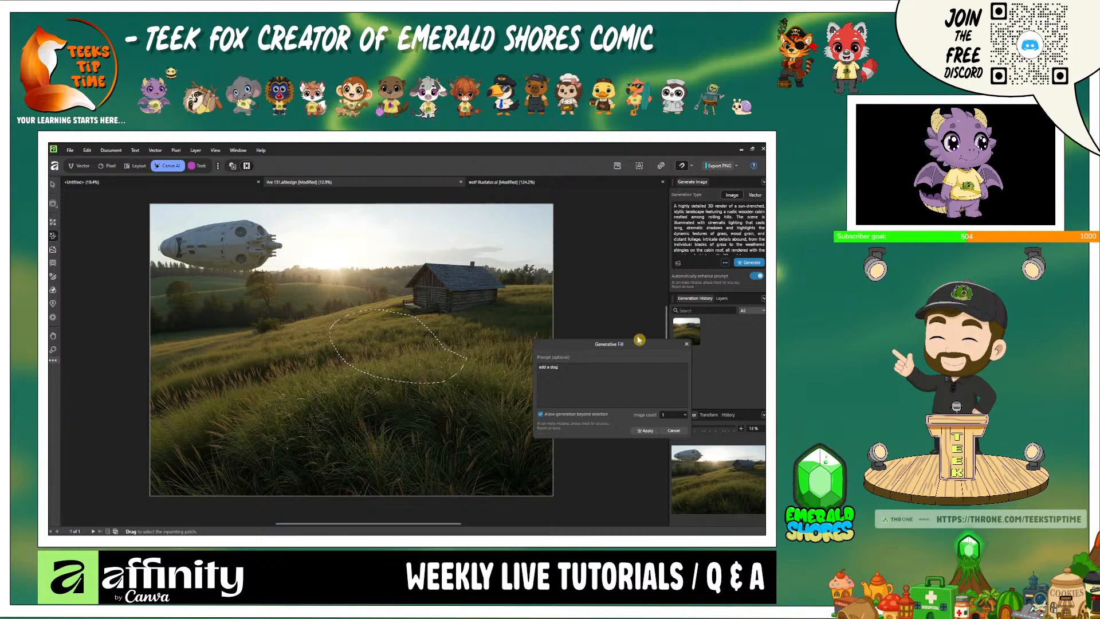
{"action": "left_click", "coordinate": [631, 429]}
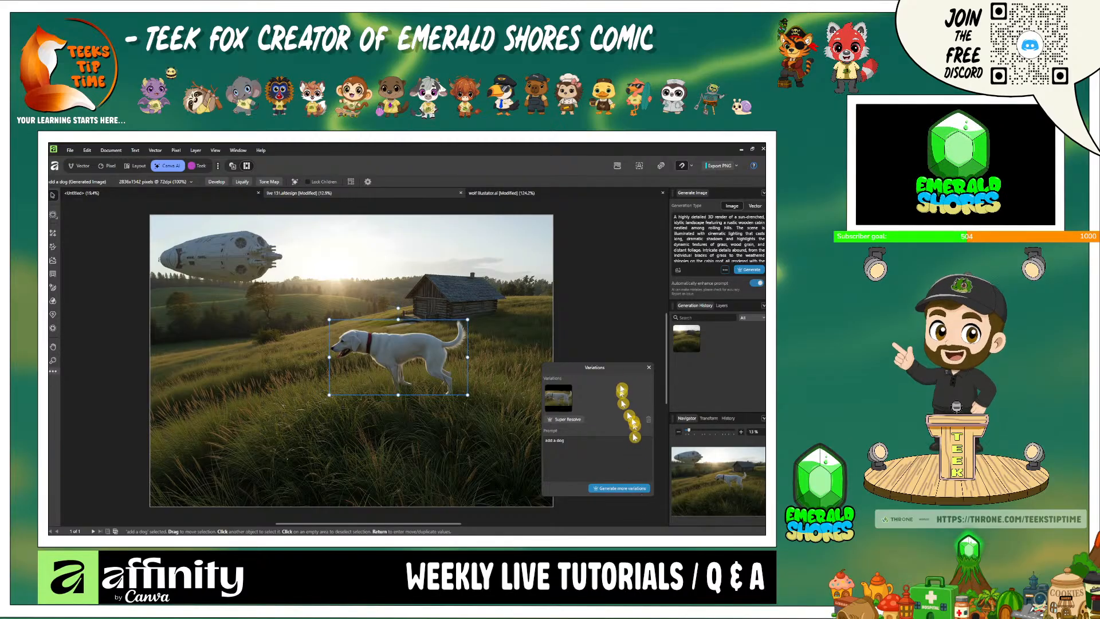
{"action": "left_click", "coordinate": [648, 368]}
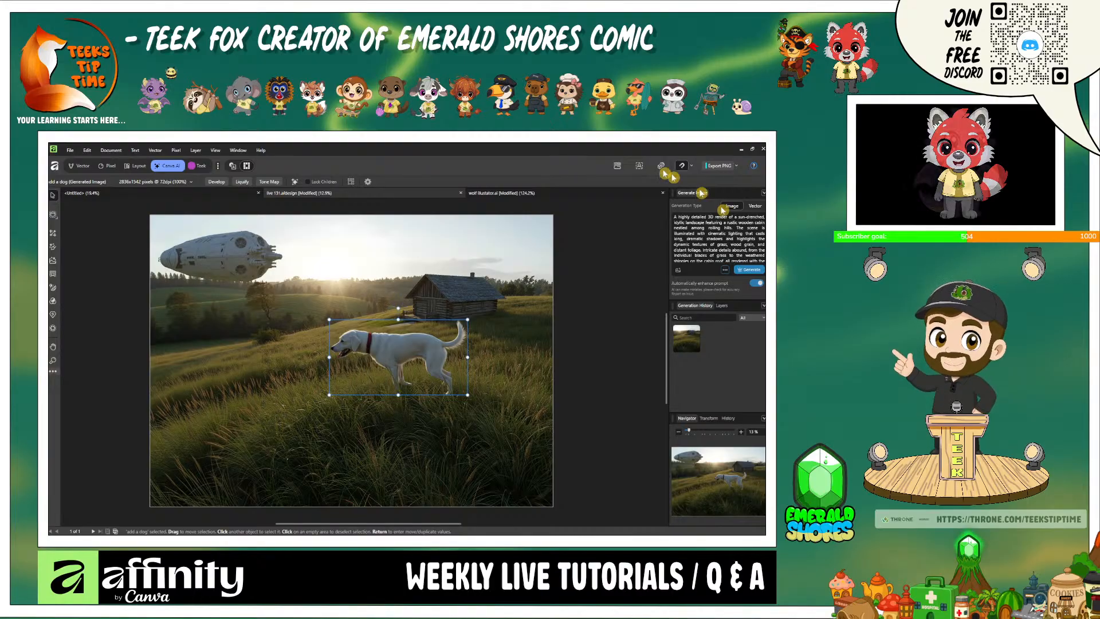
- Hide the spacecraft, Generated Image, add a dog and cabin landscape layers, and show the fox photo layer
{"action": "left_click", "coordinate": [81, 165]}
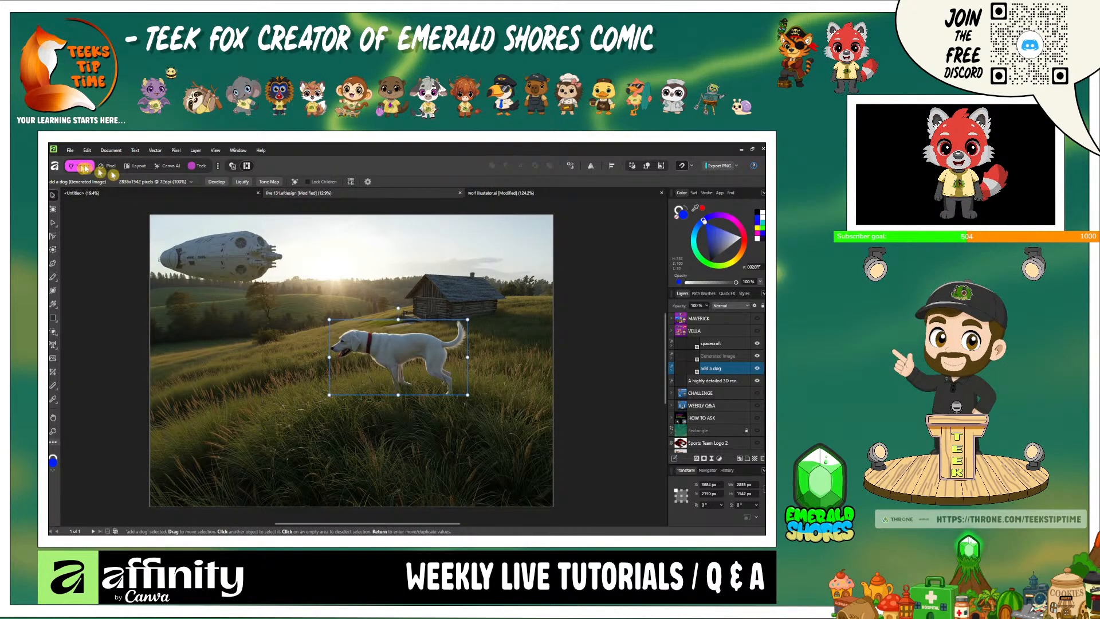
{"action": "left_click", "coordinate": [756, 344]}
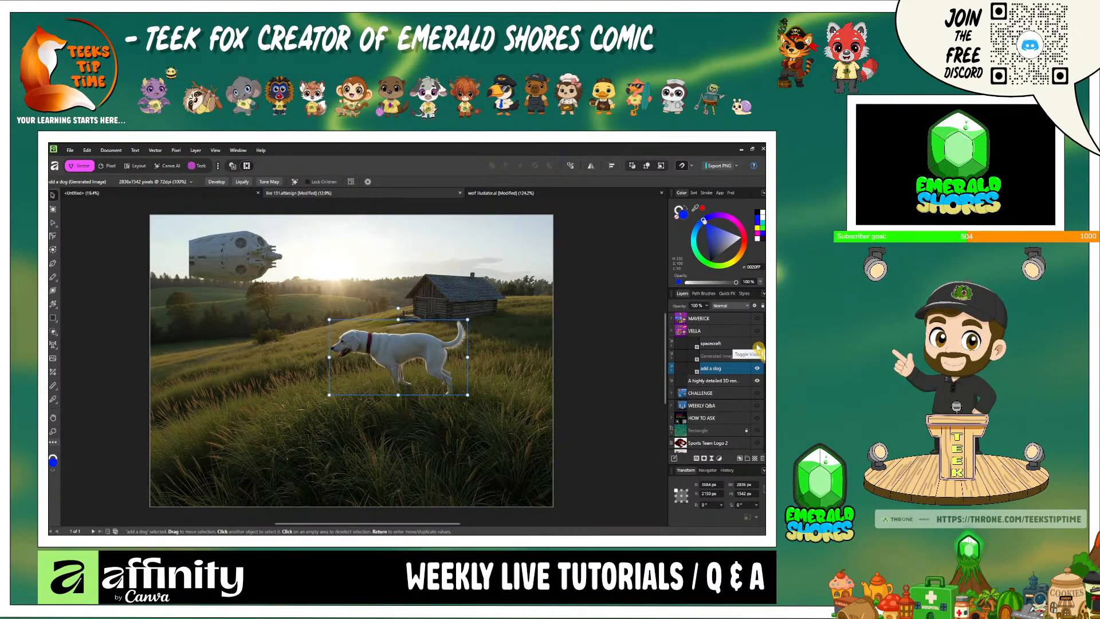
{"action": "left_click", "coordinate": [757, 355]}
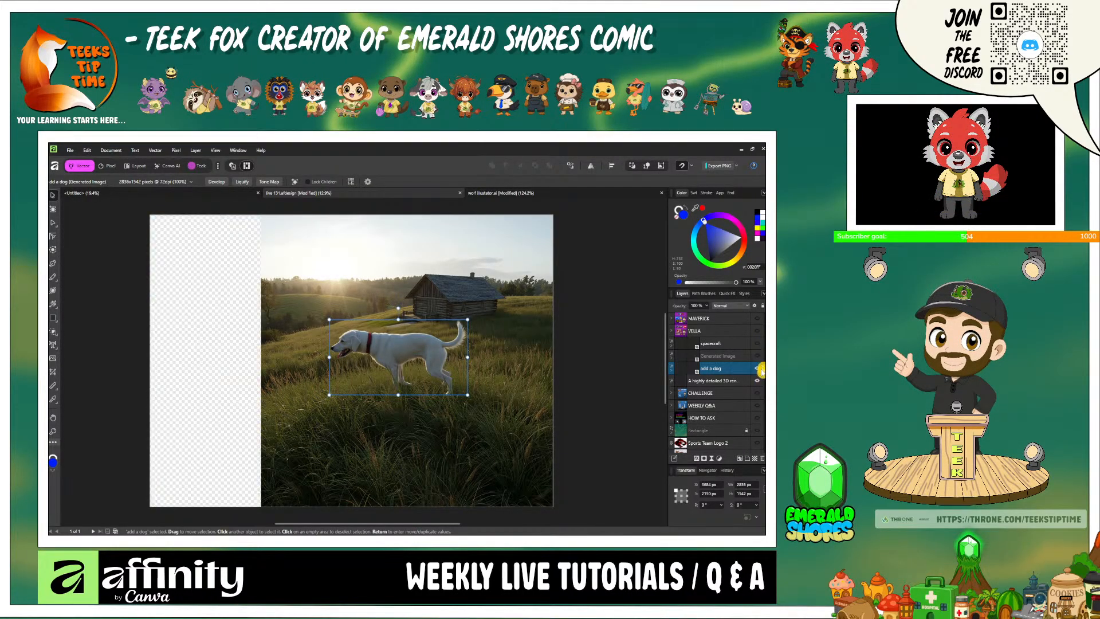
{"action": "left_click", "coordinate": [758, 369]}
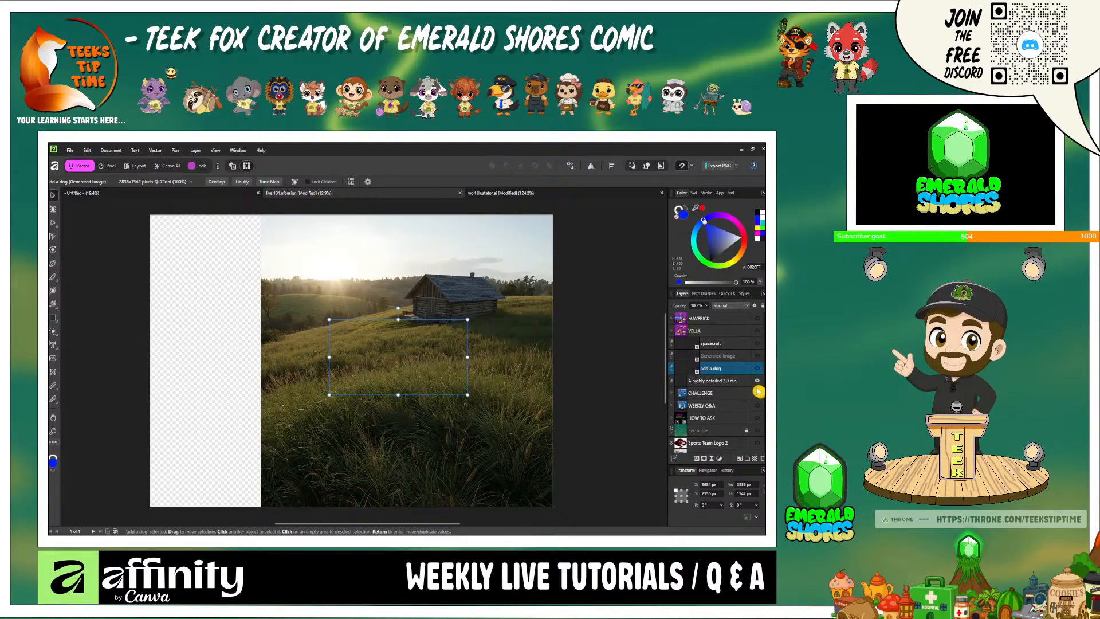
{"action": "left_click", "coordinate": [756, 381]}
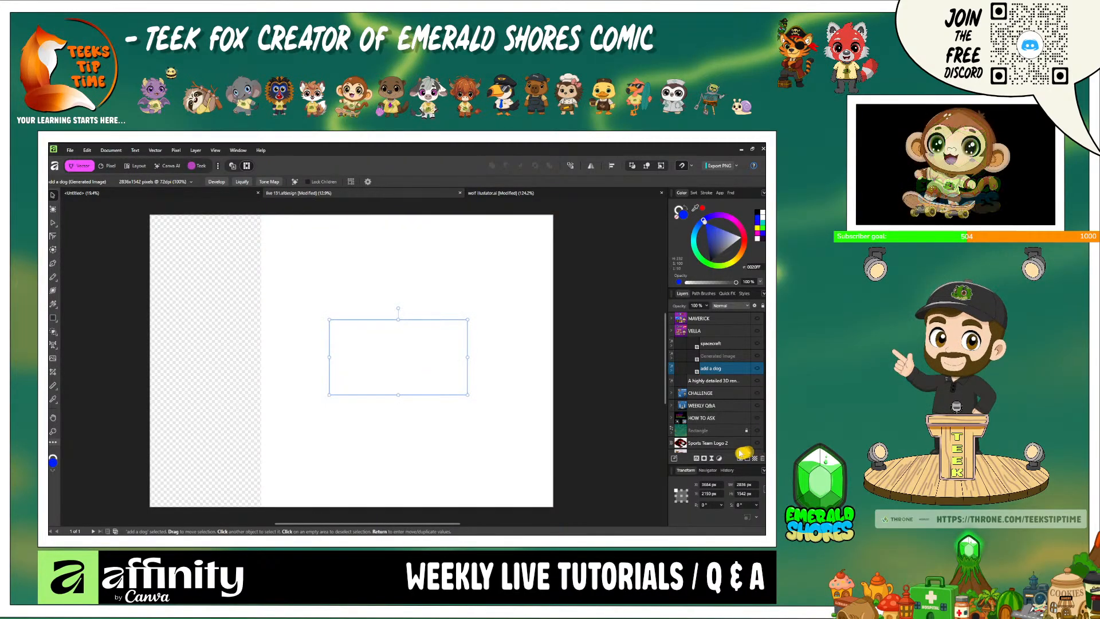
{"action": "scroll", "coordinate": [723, 436], "scroll_direction": "down", "scroll_amount": 3}
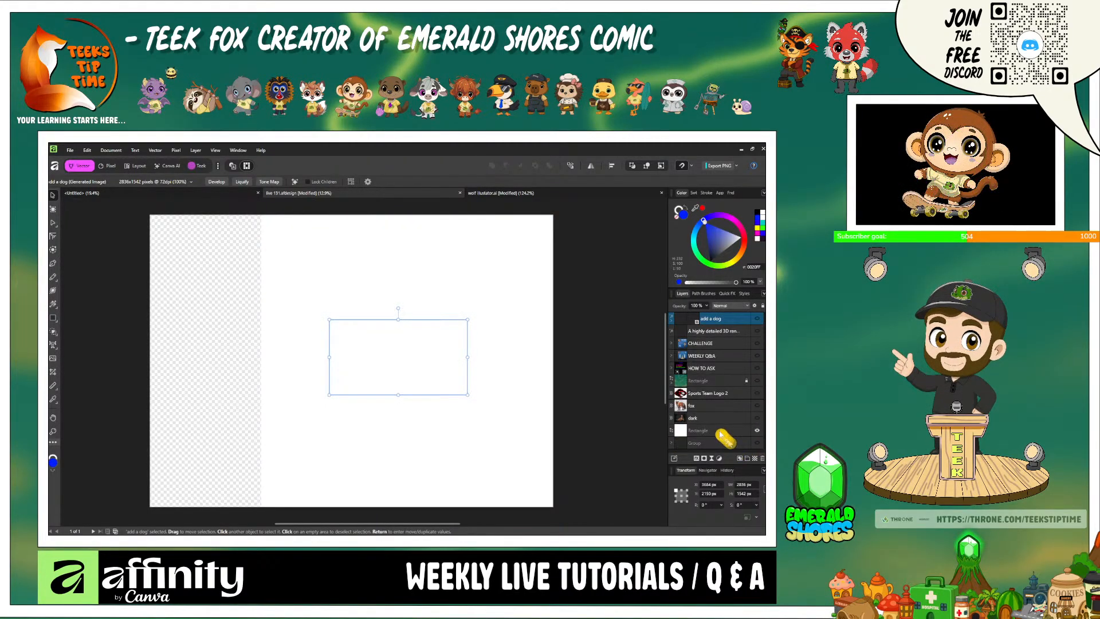
{"action": "left_click", "coordinate": [756, 405]}
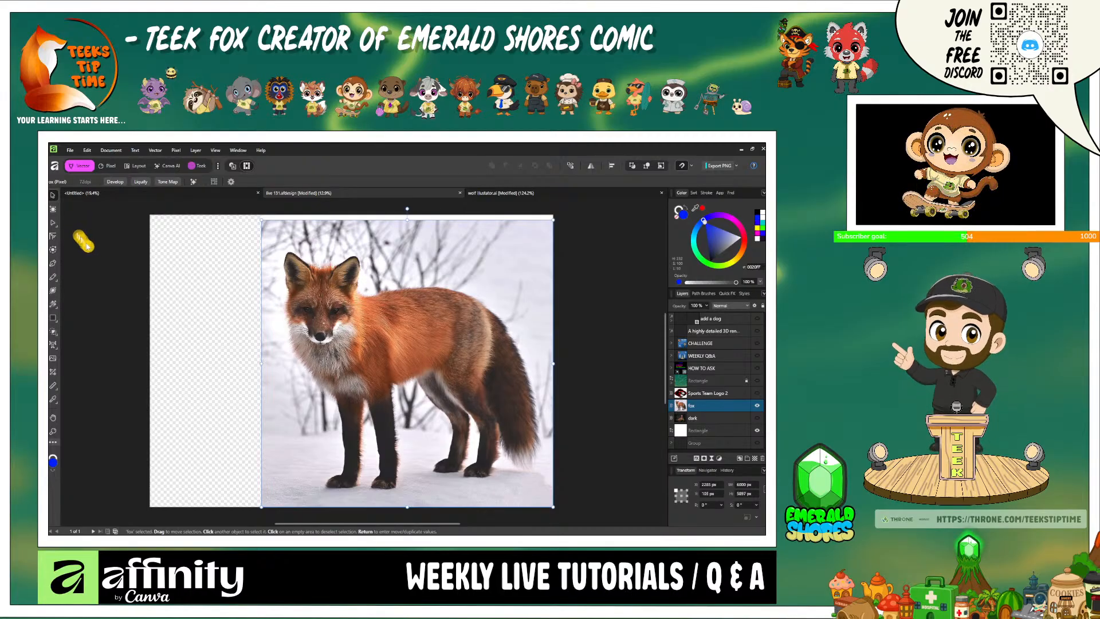
- Try a Portrait Blur on the fox photo in split view with the focal distance set to 28%
{"action": "left_click", "coordinate": [166, 166]}
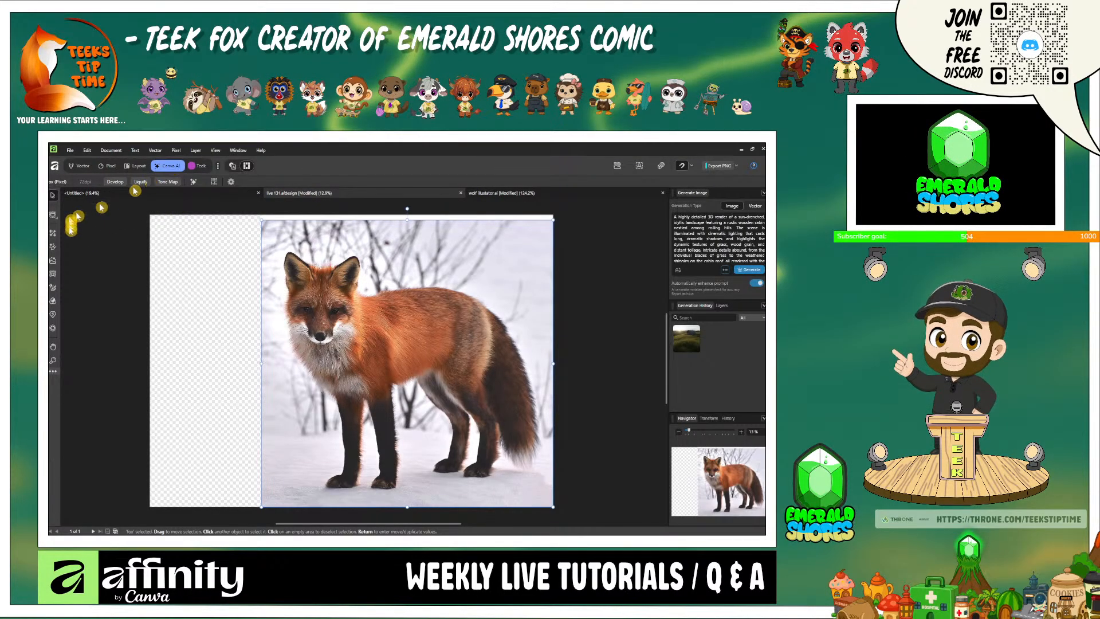
{"action": "left_click", "coordinate": [53, 276]}
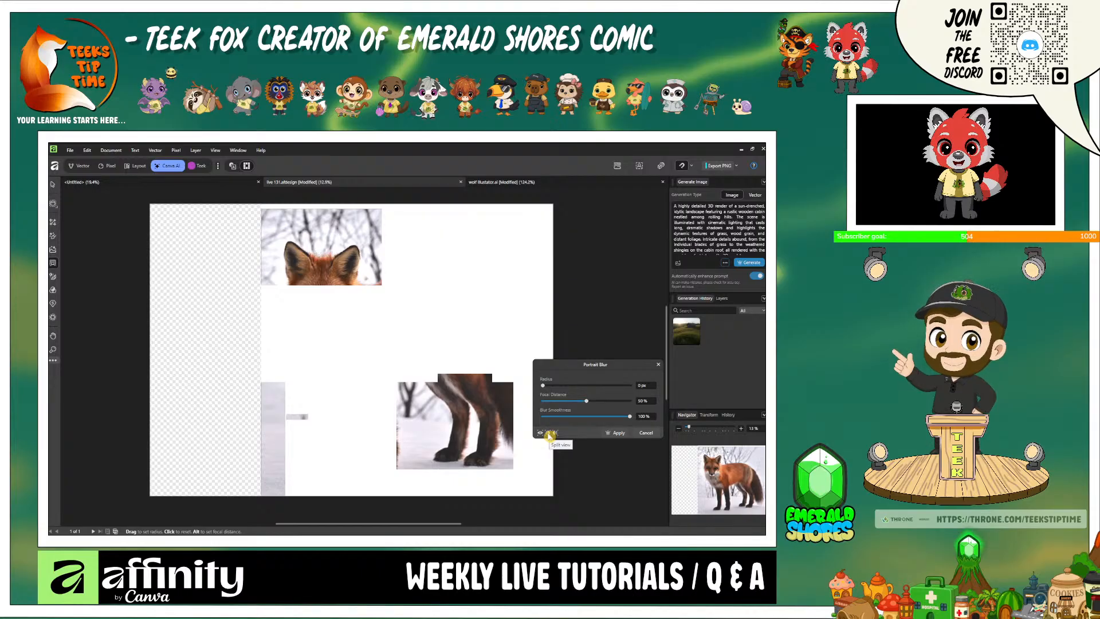
{"action": "left_click", "coordinate": [547, 433]}
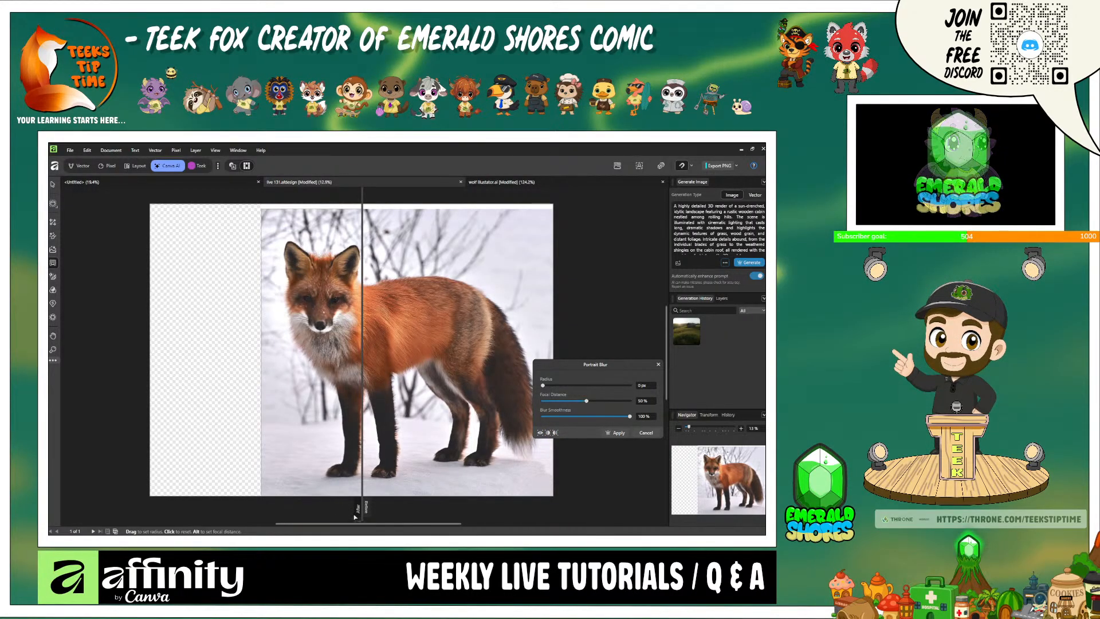
{"action": "left_click_drag", "start_coordinate": [362, 507], "coordinate": [336, 533]}
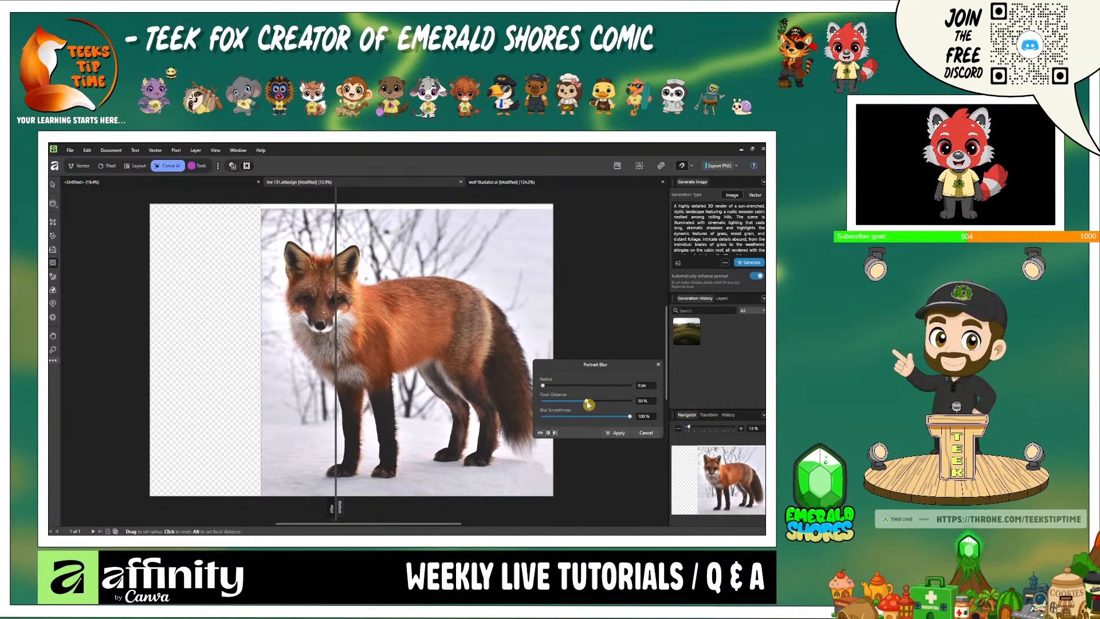
{"action": "mouse_move", "coordinate": [588, 405]}
{"action": "left_mouse_down"}
{"action": "mouse_move", "coordinate": [617, 404]}
{"action": "mouse_move", "coordinate": [598, 406]}
{"action": "left_mouse_up"}
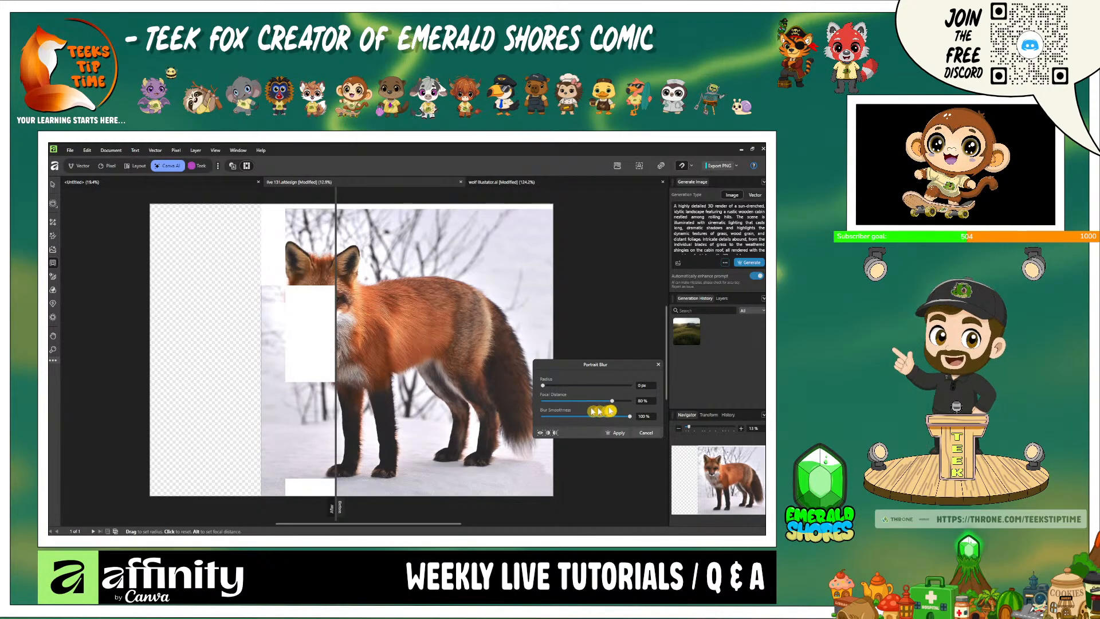
{"action": "left_click_drag", "start_coordinate": [612, 404], "coordinate": [567, 401]}
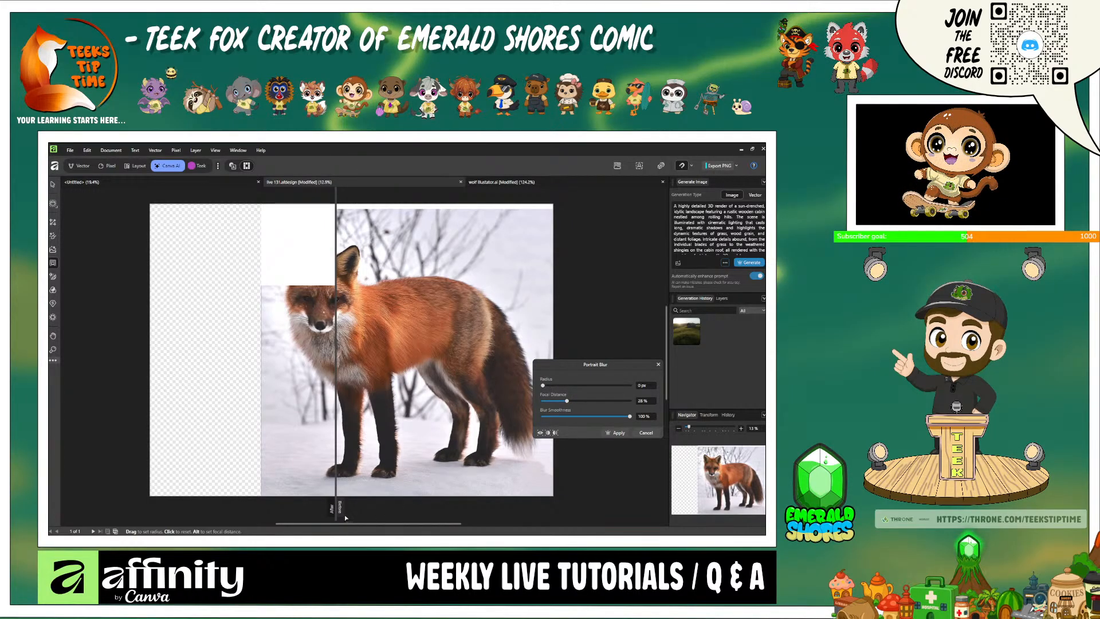
{"action": "left_click_drag", "start_coordinate": [336, 505], "coordinate": [307, 516]}
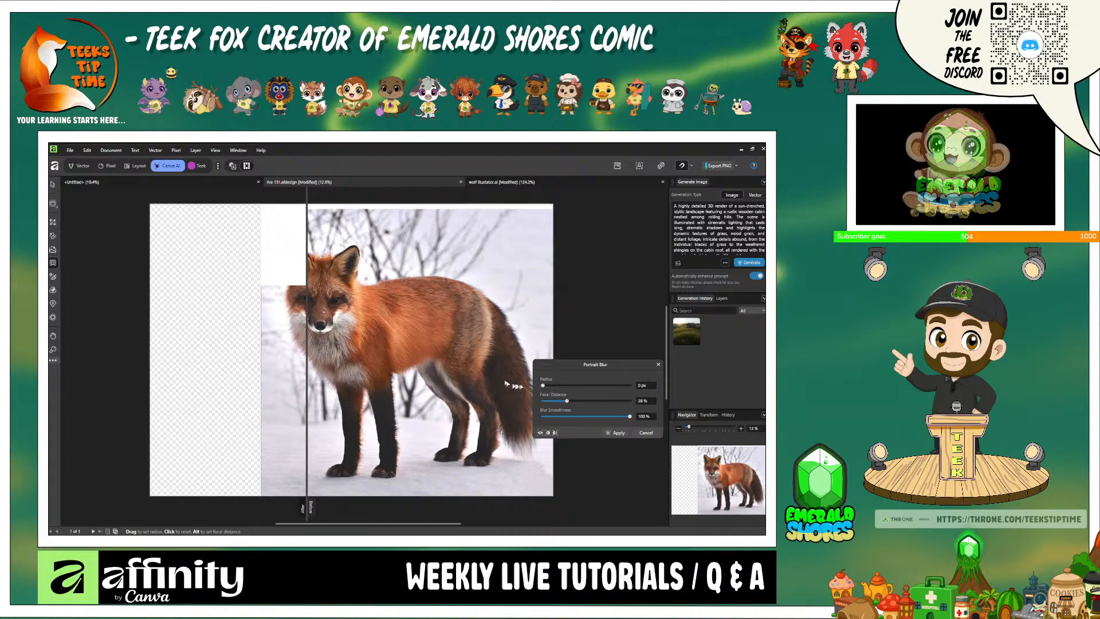
- Try raising the blur radius on the fox photo, shift the split-view divider and cancel the Portrait Blur
{"action": "left_click", "coordinate": [553, 393]}
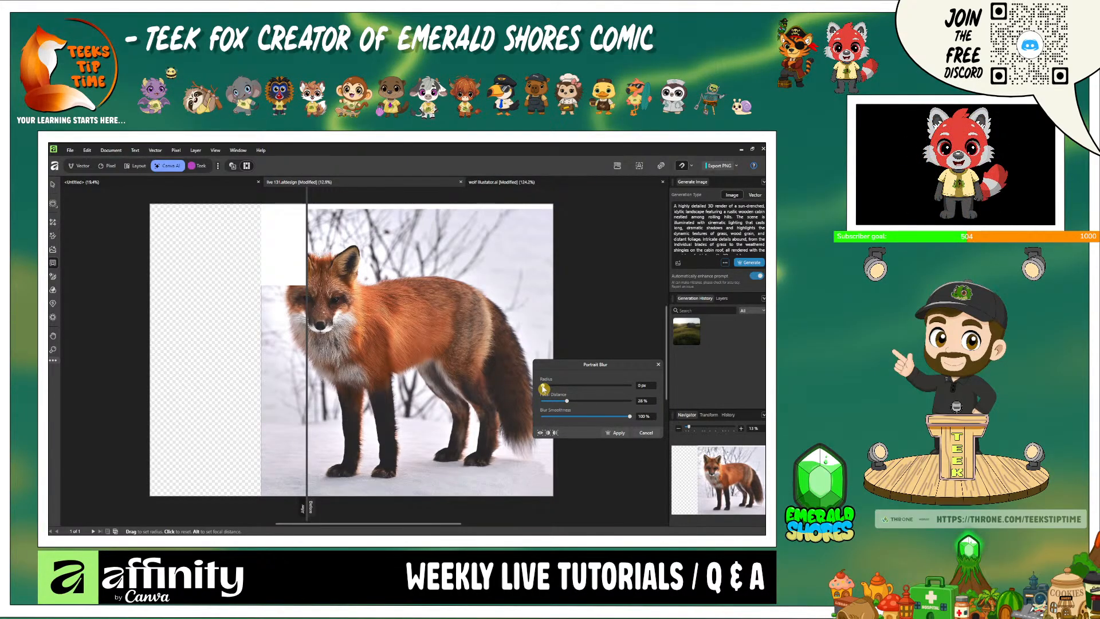
{"action": "left_click_drag", "start_coordinate": [543, 388], "coordinate": [567, 390]}
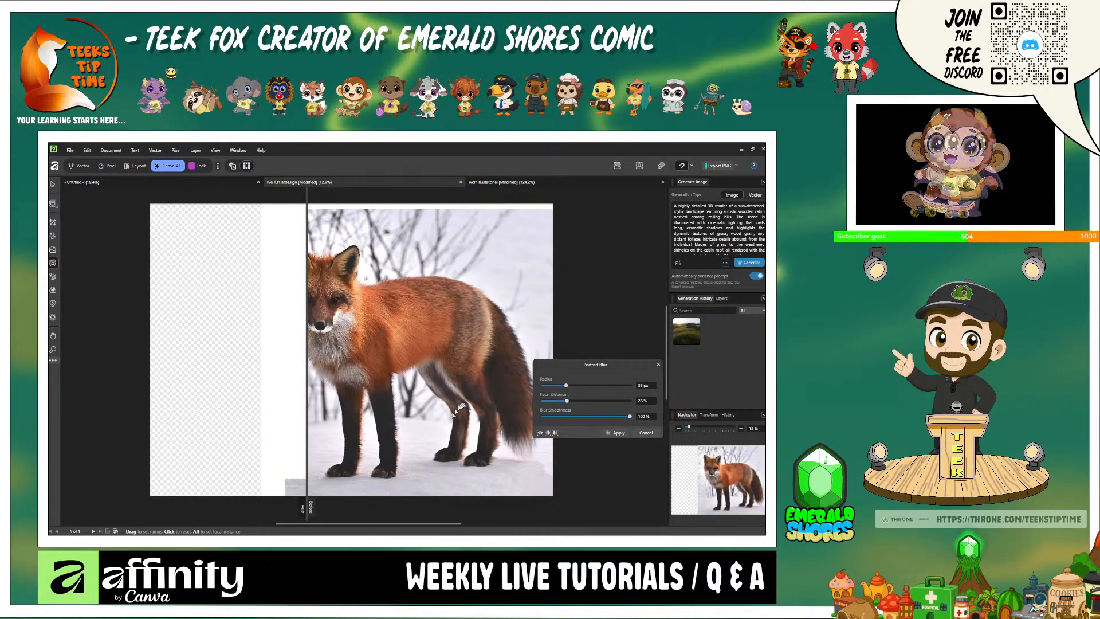
{"action": "left_click", "coordinate": [309, 506]}
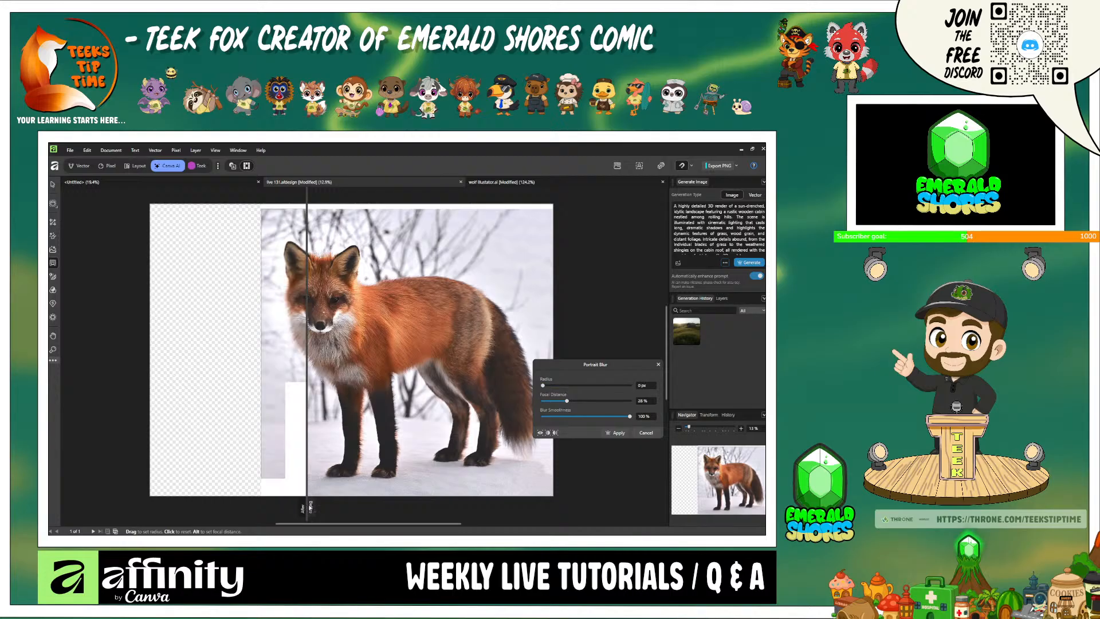
{"action": "left_click_drag", "start_coordinate": [302, 508], "coordinate": [297, 532]}
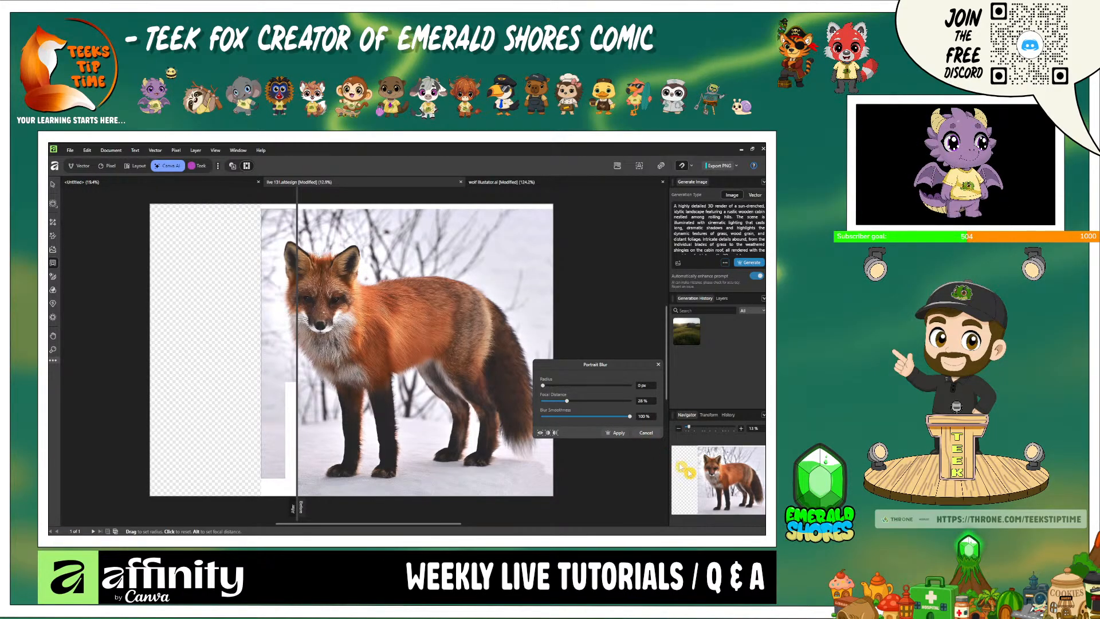
{"action": "left_click", "coordinate": [646, 433]}
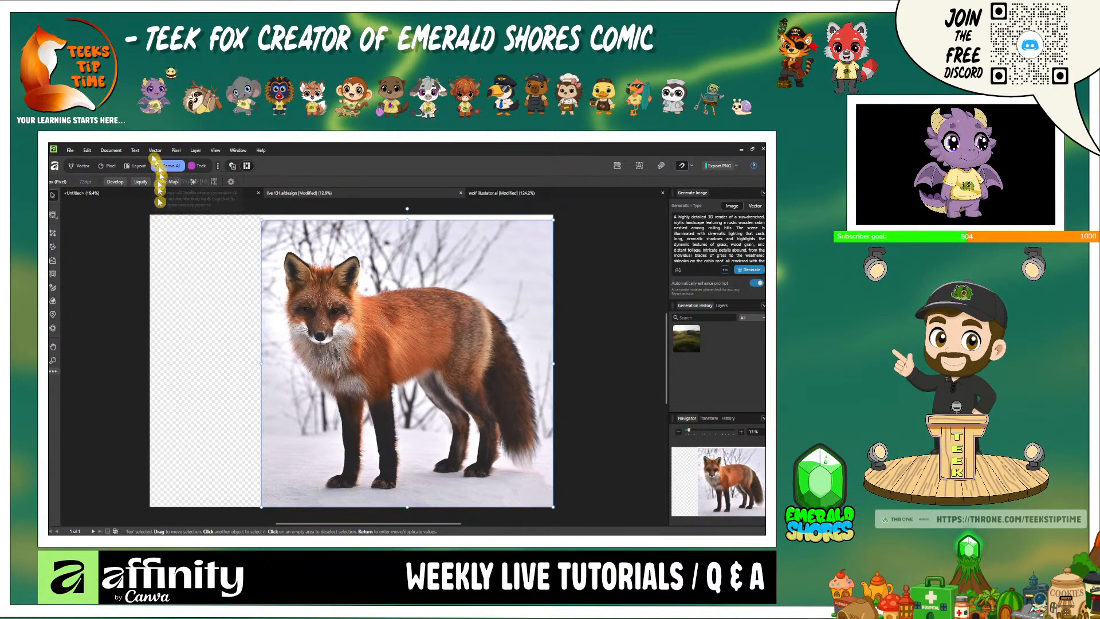
- Show the dark portrait layer and hide the fox layer
{"action": "left_click", "coordinate": [86, 166]}
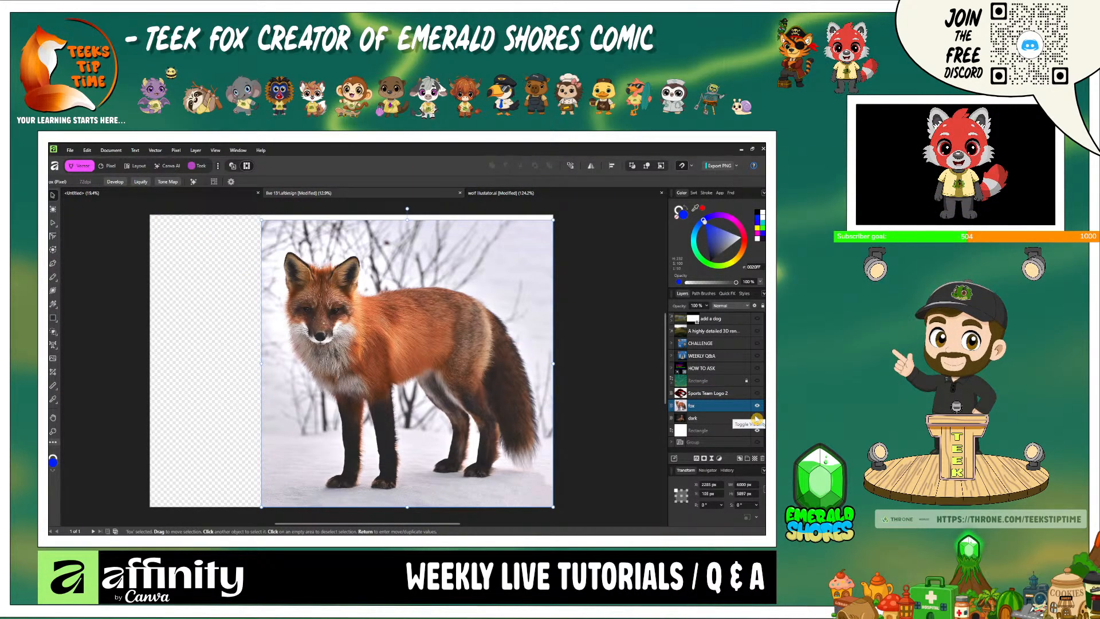
{"action": "left_click", "coordinate": [757, 418]}
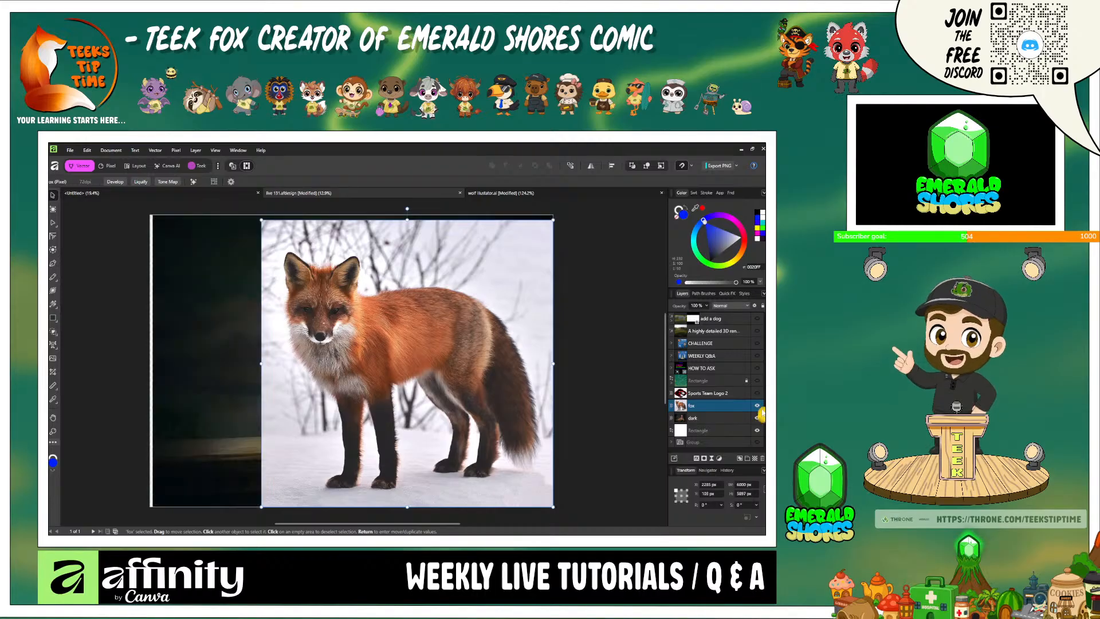
{"action": "left_click", "coordinate": [756, 406]}
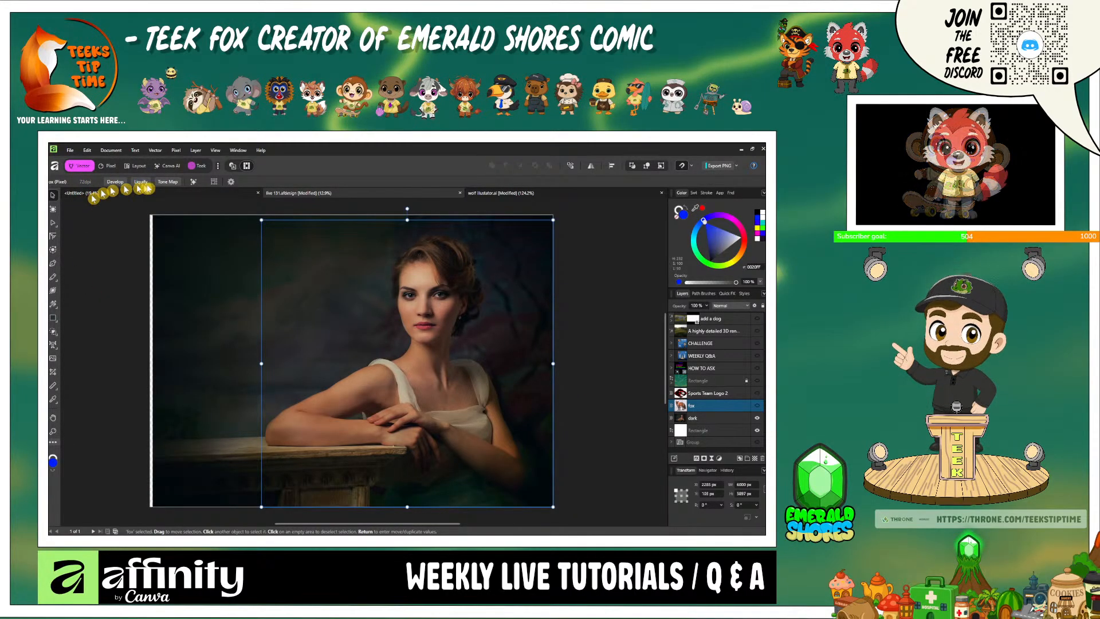
- Try Portrait Lighting with a point light at 100% strength, reposition the light beside the woman and cancel it
{"action": "left_click", "coordinate": [172, 166]}
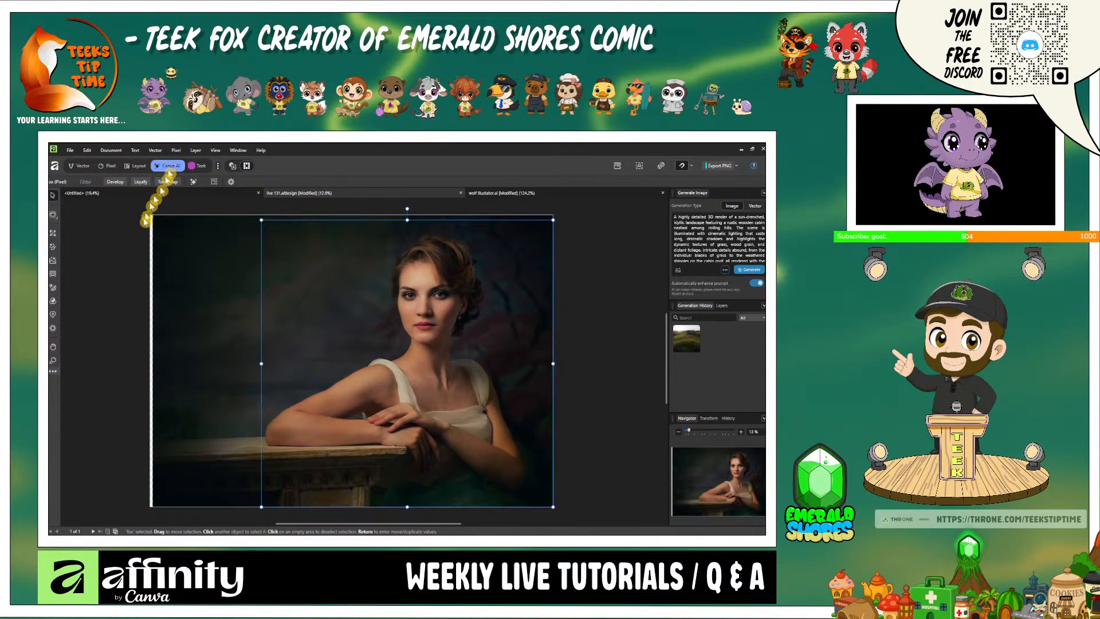
{"action": "left_click", "coordinate": [53, 290]}
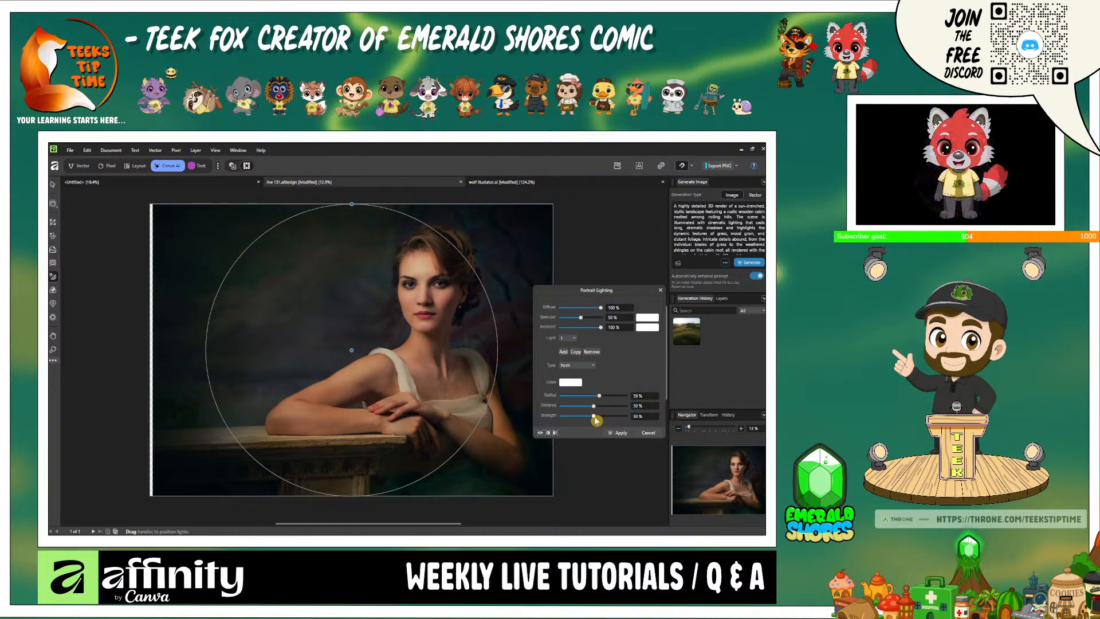
{"action": "left_click_drag", "start_coordinate": [594, 418], "coordinate": [638, 420]}
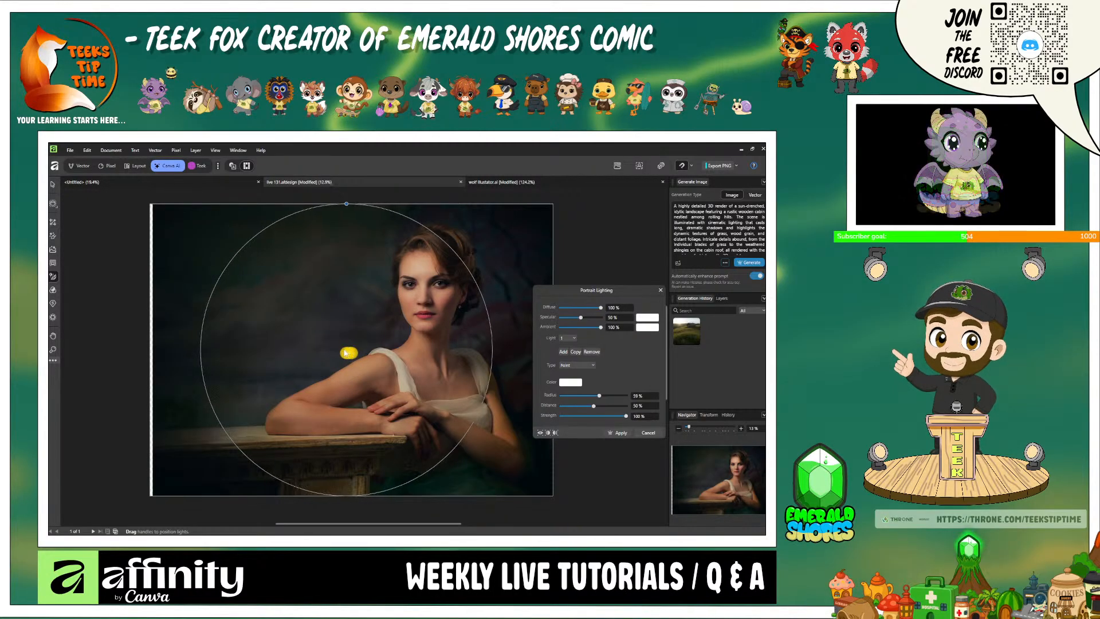
{"action": "left_click_drag", "start_coordinate": [354, 353], "coordinate": [331, 345]}
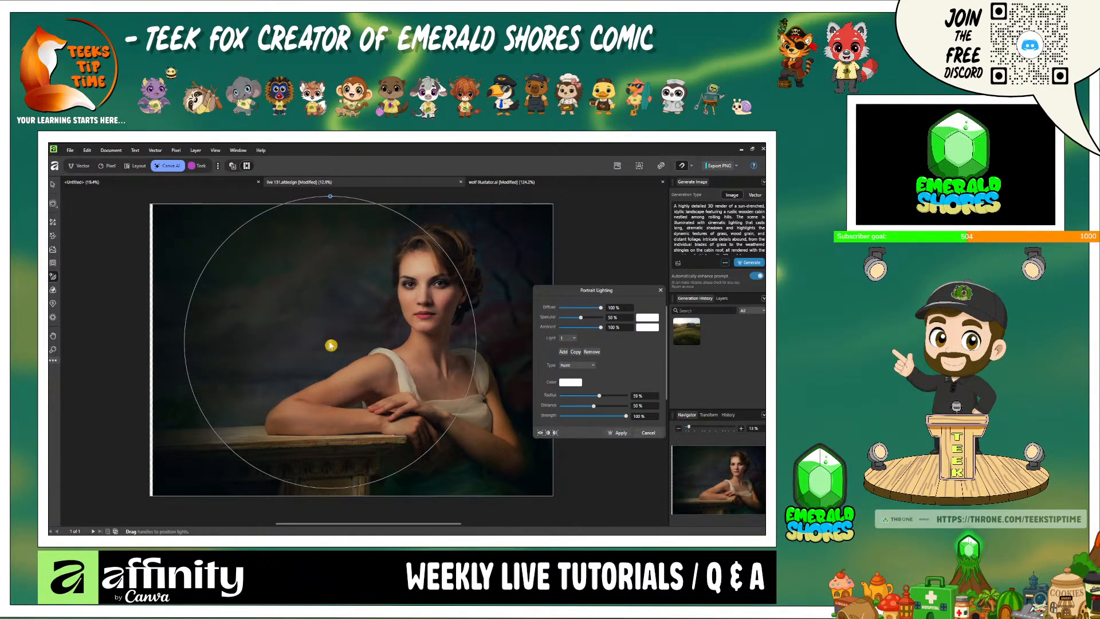
{"action": "left_click_drag", "start_coordinate": [331, 345], "coordinate": [255, 291]}
{"action": "left_click_drag", "start_coordinate": [245, 284], "coordinate": [305, 349]}
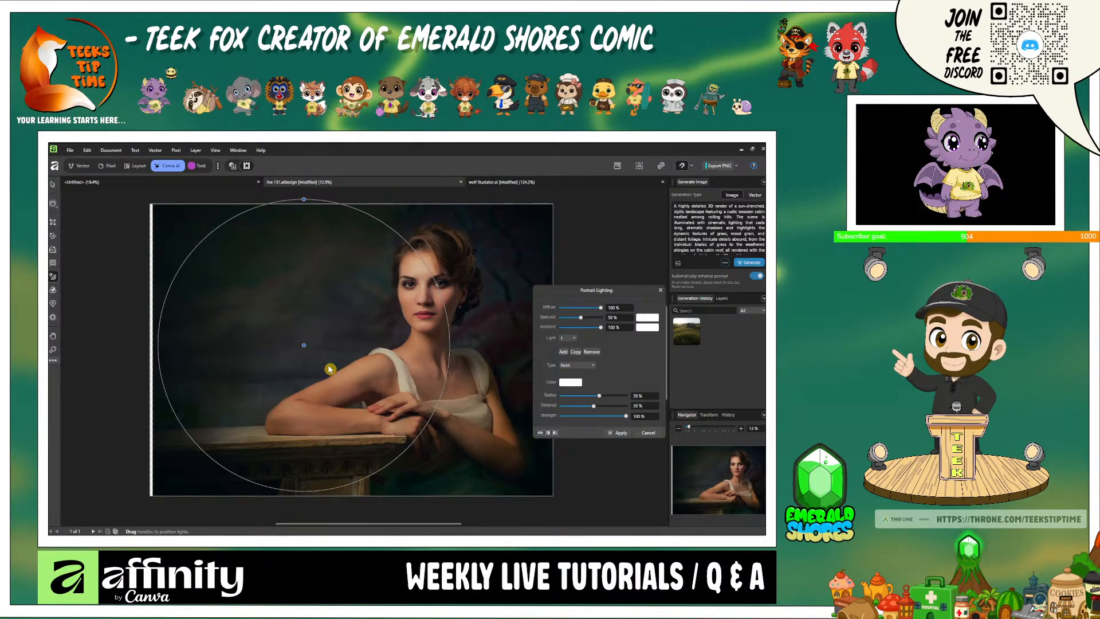
{"action": "left_click", "coordinate": [656, 434]}
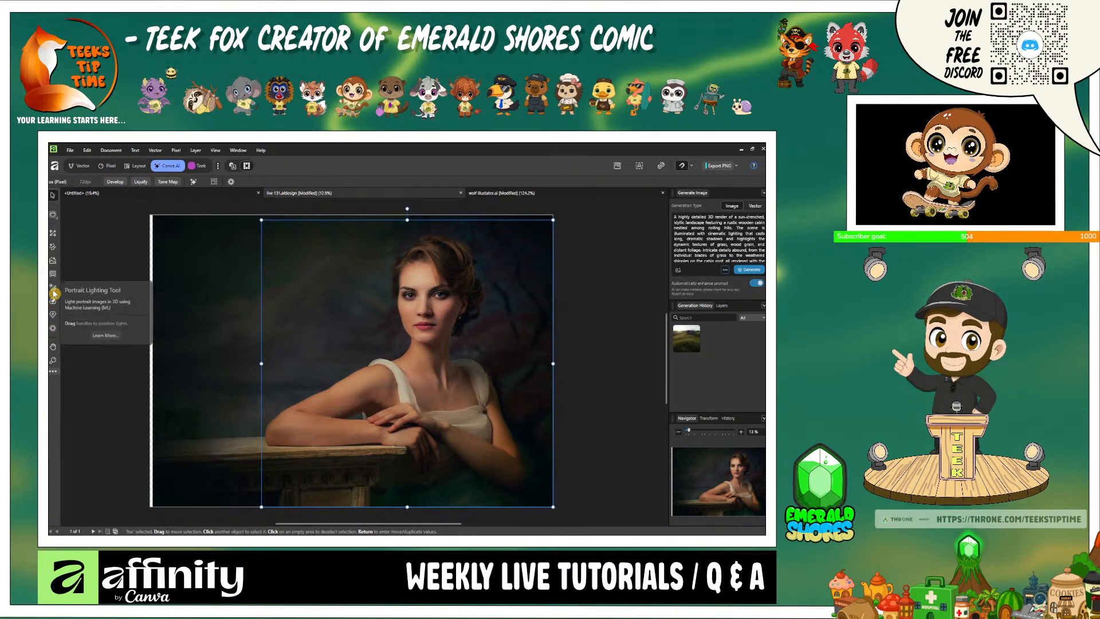
- Try Portrait Lighting with a blue point light at about 76% strength, placed on the dark background left of the woman
{"action": "left_click", "coordinate": [54, 296]}
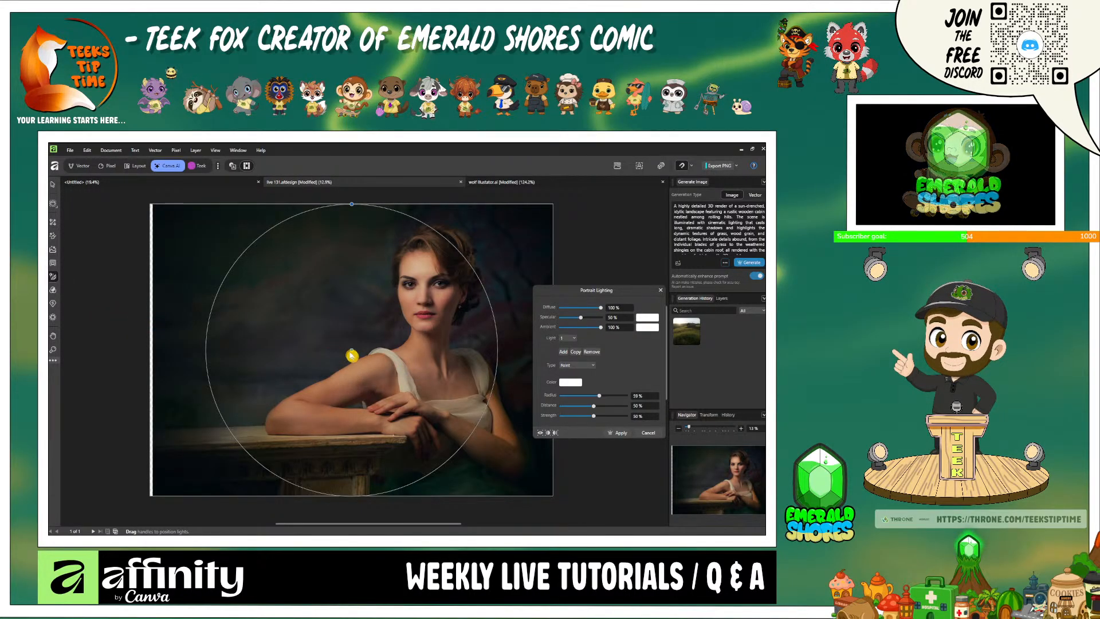
{"action": "left_click_drag", "start_coordinate": [344, 352], "coordinate": [293, 344]}
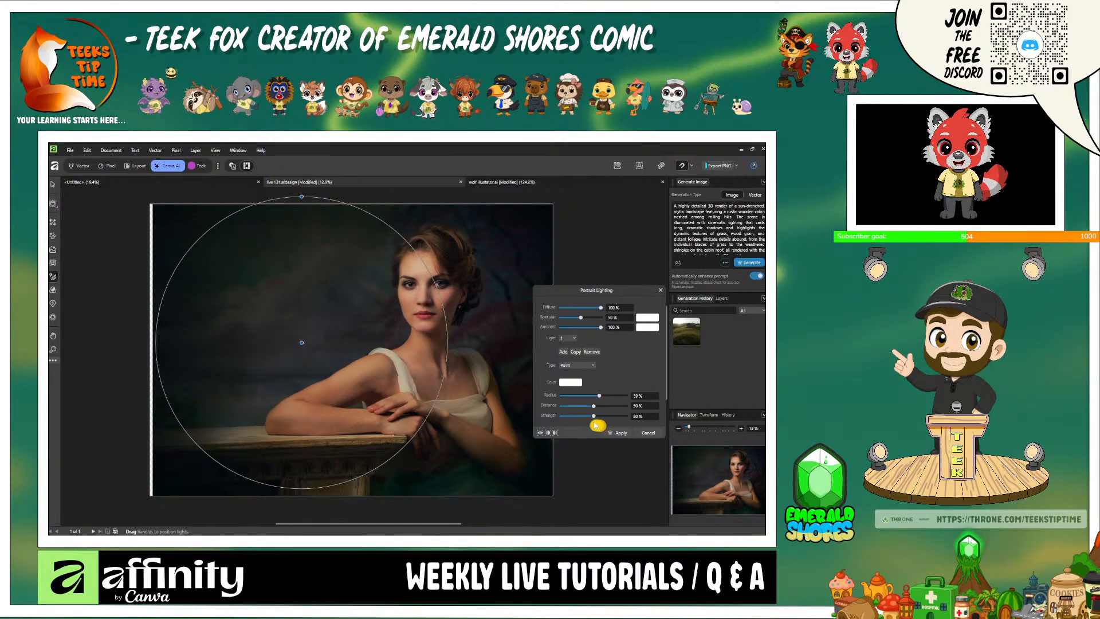
{"action": "left_click_drag", "start_coordinate": [594, 417], "coordinate": [603, 420]}
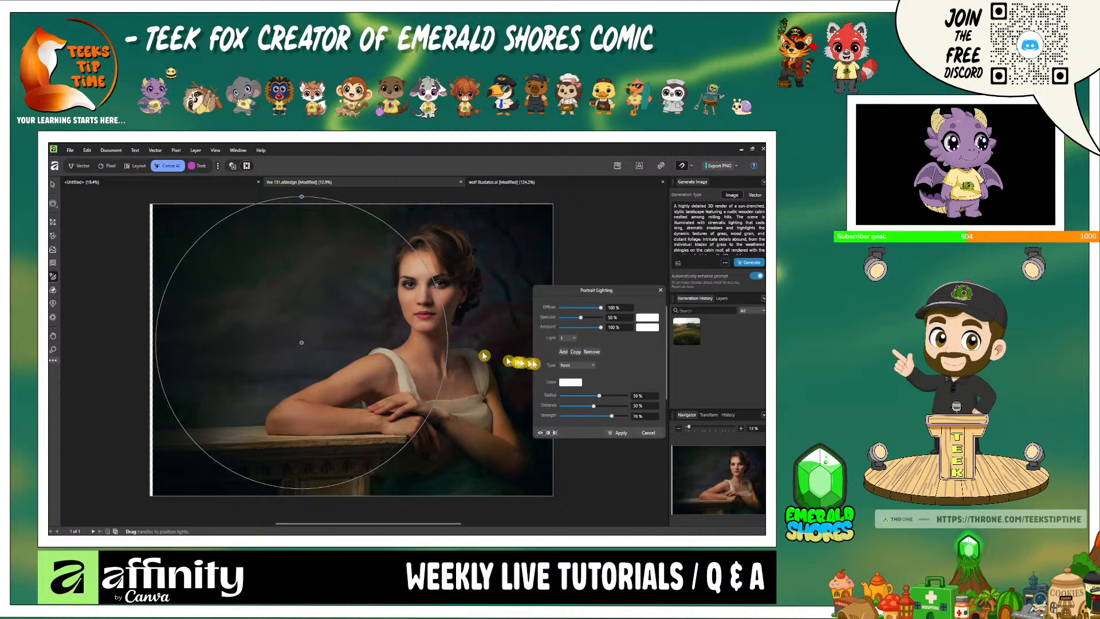
{"action": "left_click", "coordinate": [578, 383]}
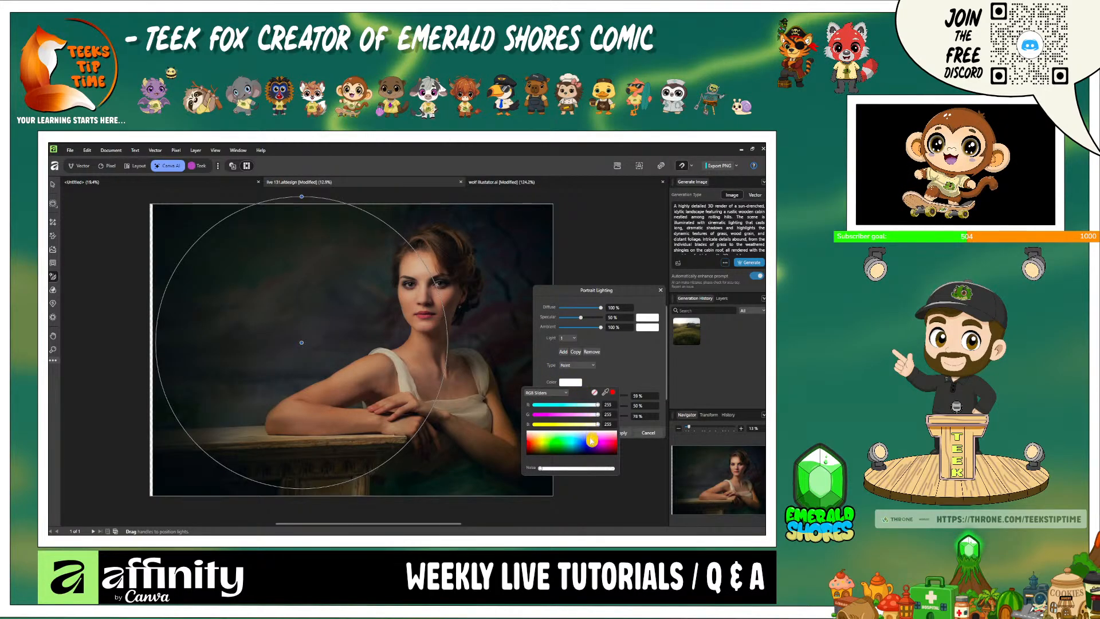
{"action": "left_click_drag", "start_coordinate": [591, 441], "coordinate": [586, 445]}
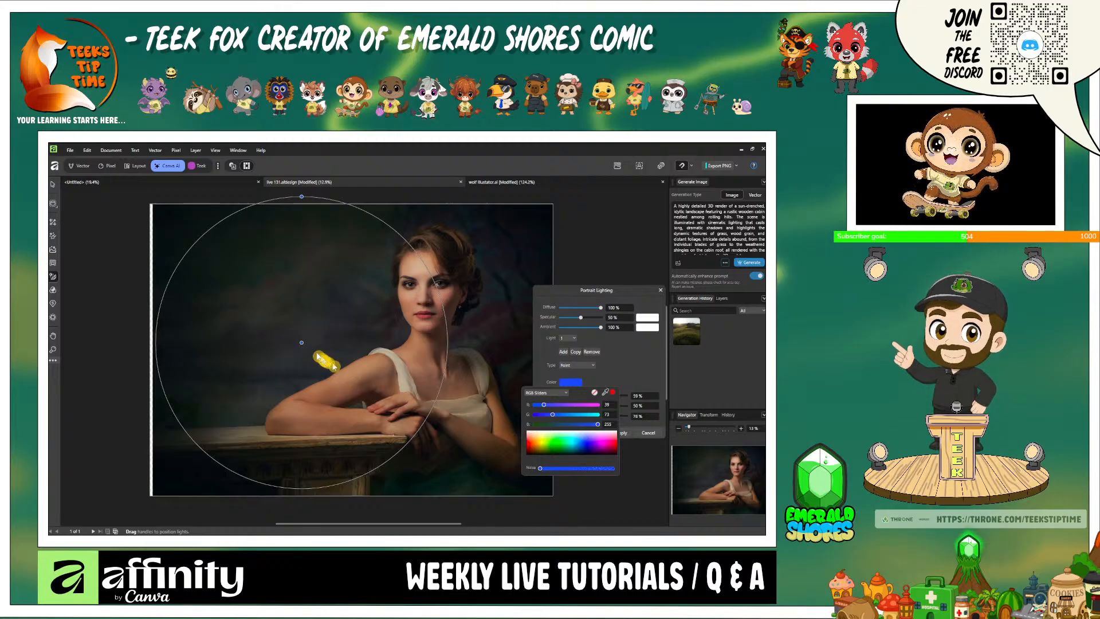
{"action": "left_click_drag", "start_coordinate": [303, 346], "coordinate": [245, 297]}
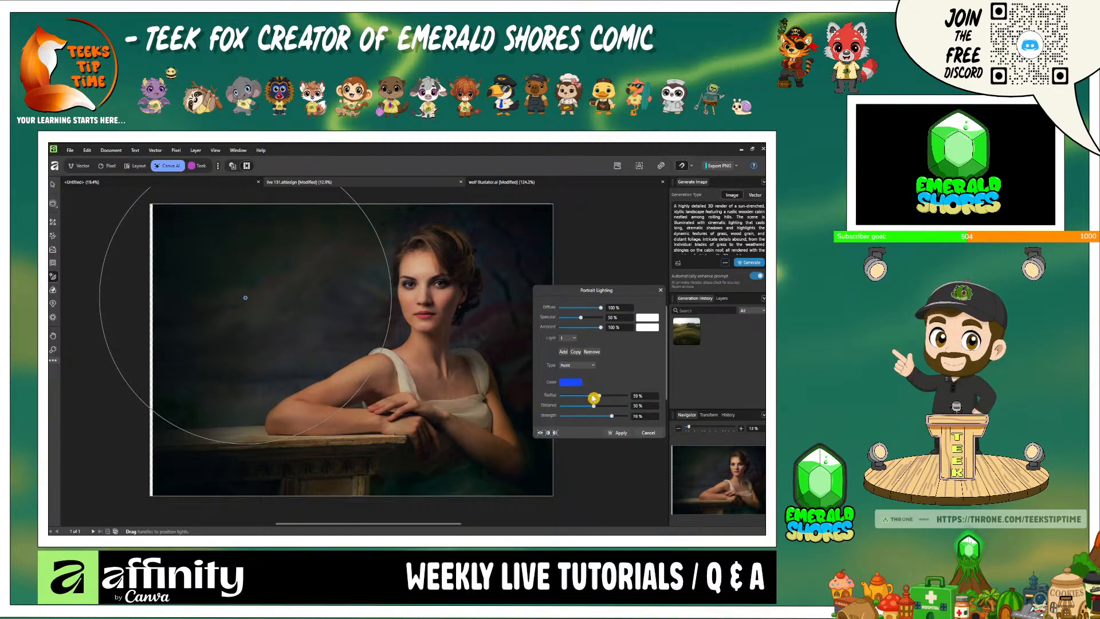
- Try shrinking the blue light's radius to 10% and moving the light around beside the woman's shoulder and face
{"action": "left_click_drag", "start_coordinate": [596, 397], "coordinate": [569, 399]}
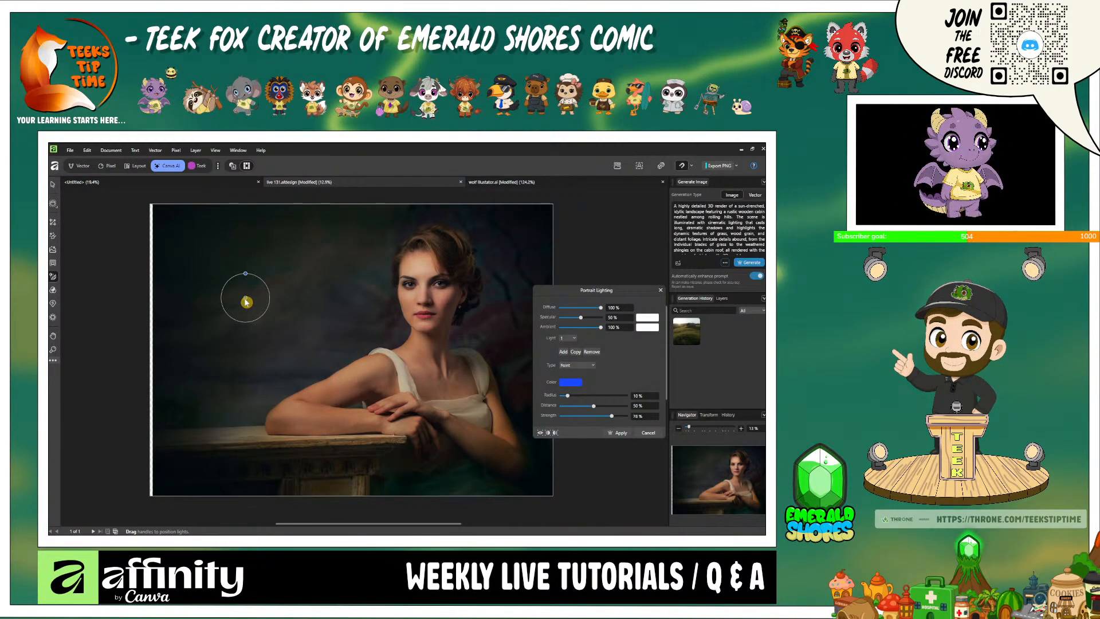
{"action": "left_click_drag", "start_coordinate": [245, 297], "coordinate": [315, 348]}
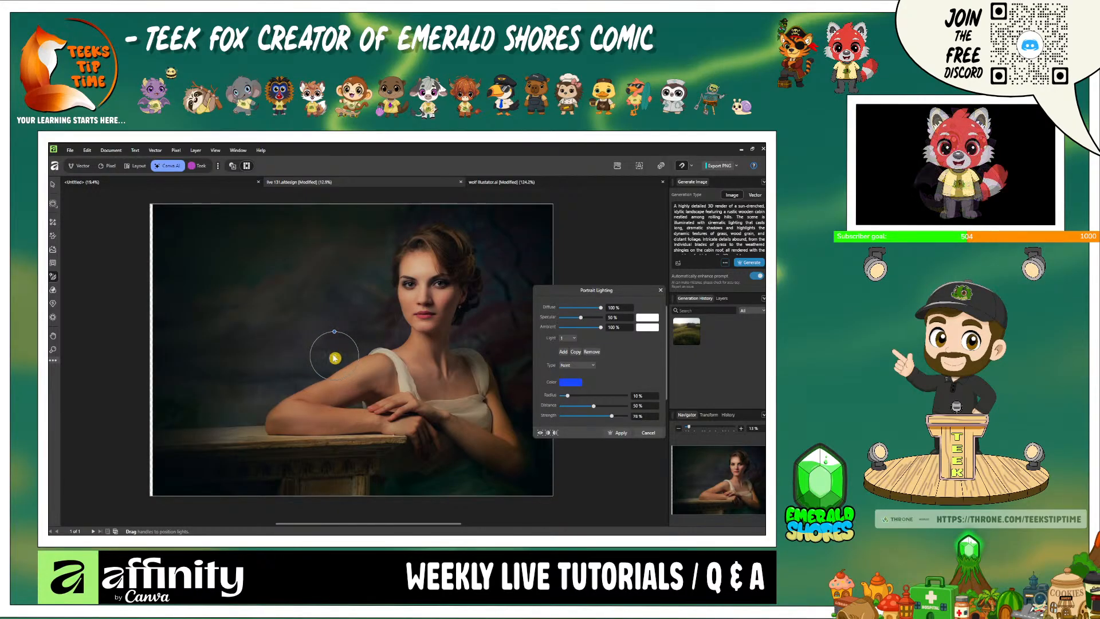
{"action": "left_click_drag", "start_coordinate": [335, 358], "coordinate": [281, 335]}
{"action": "left_click_drag", "start_coordinate": [342, 359], "coordinate": [304, 346]}
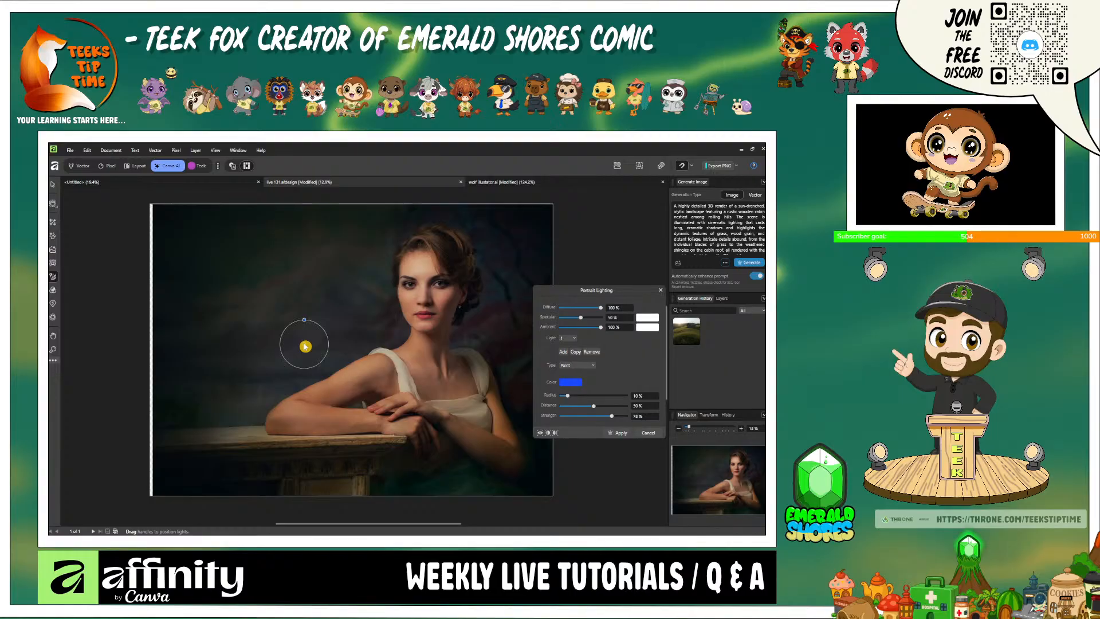
{"action": "mouse_move", "coordinate": [300, 344]}
{"action": "left_mouse_down"}
{"action": "mouse_move", "coordinate": [250, 330]}
{"action": "mouse_move", "coordinate": [287, 326]}
{"action": "left_mouse_up"}
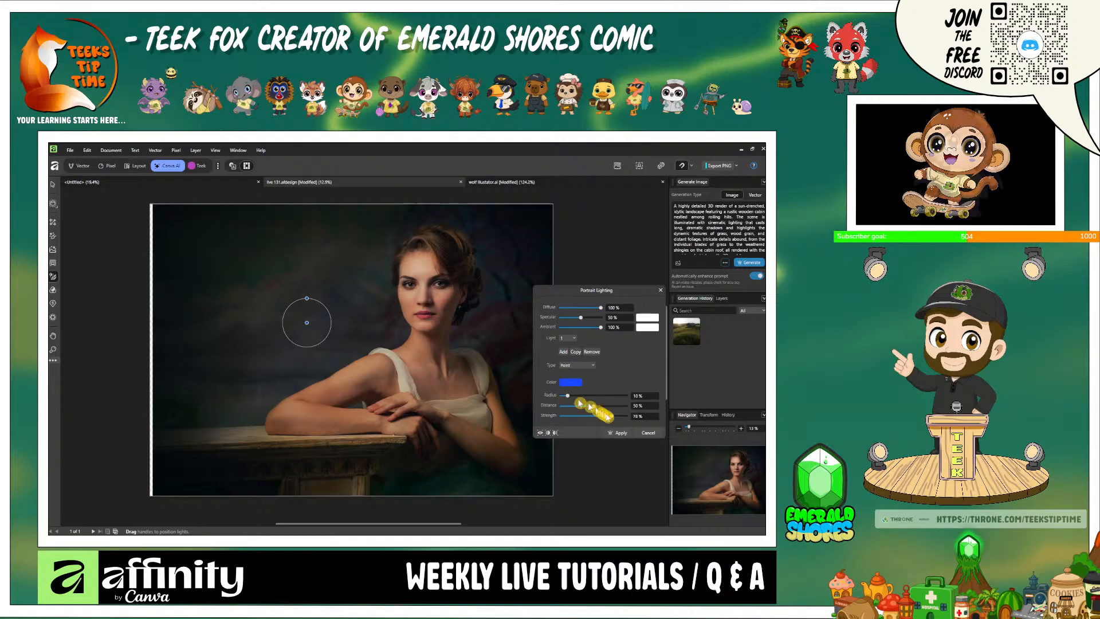
- Try a white colour for the portrait light and move it over the woman's arm and across her face
{"action": "left_click", "coordinate": [572, 383]}
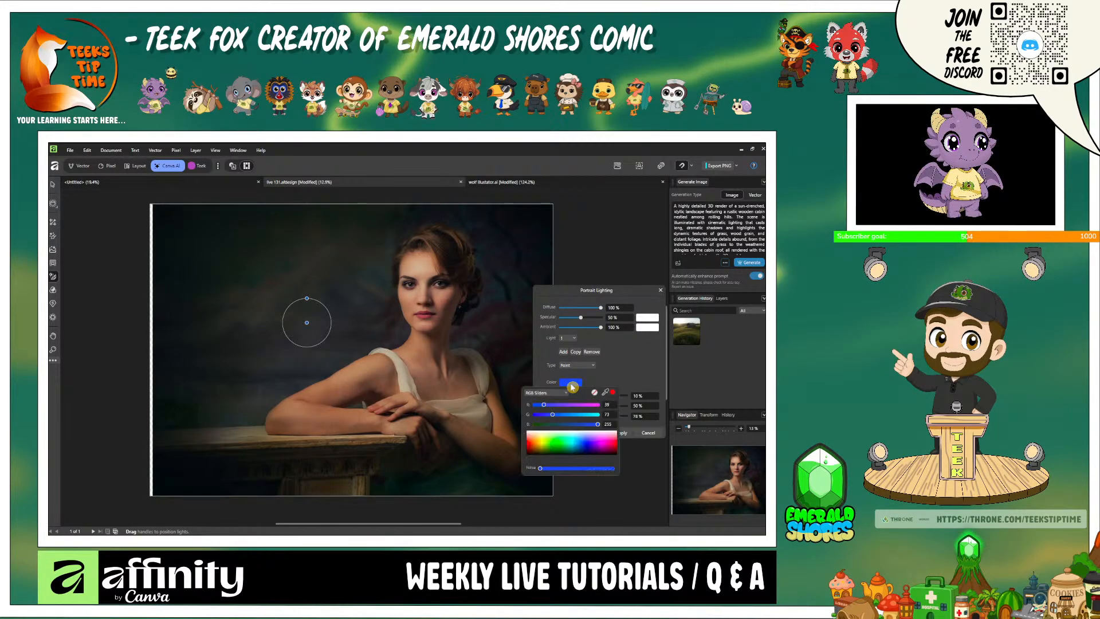
{"action": "left_click", "coordinate": [615, 433]}
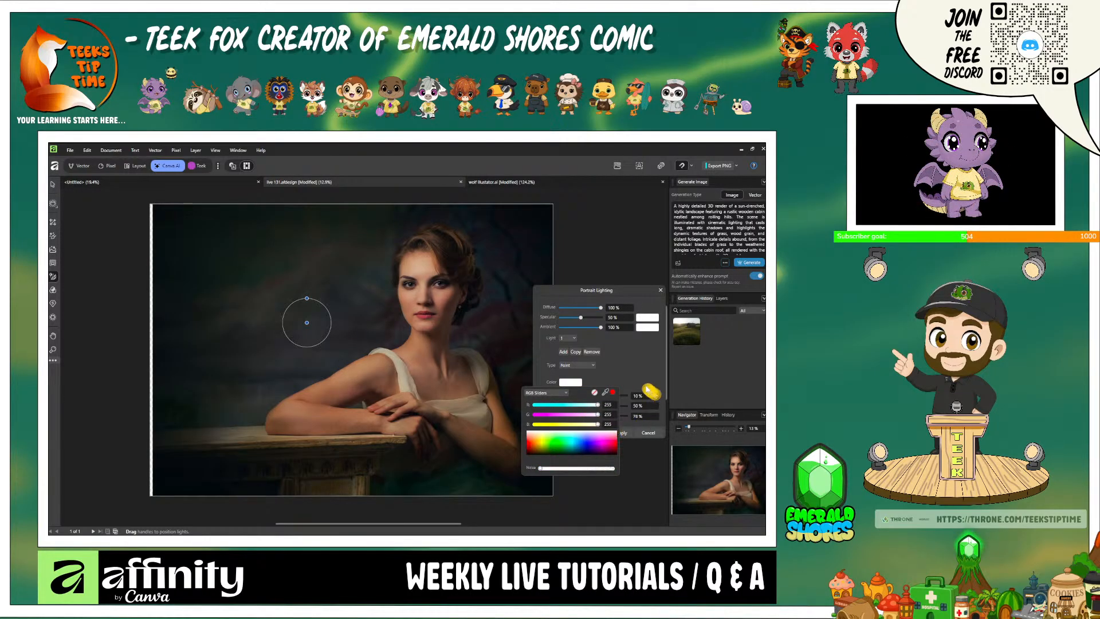
{"action": "left_click", "coordinate": [647, 391]}
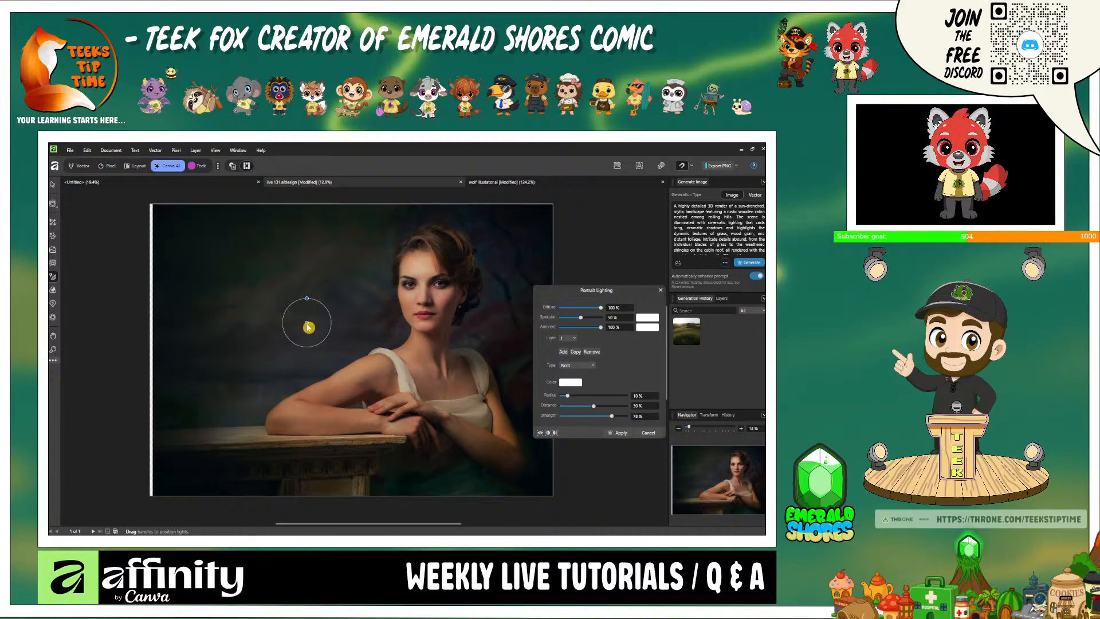
{"action": "left_click_drag", "start_coordinate": [308, 326], "coordinate": [343, 362]}
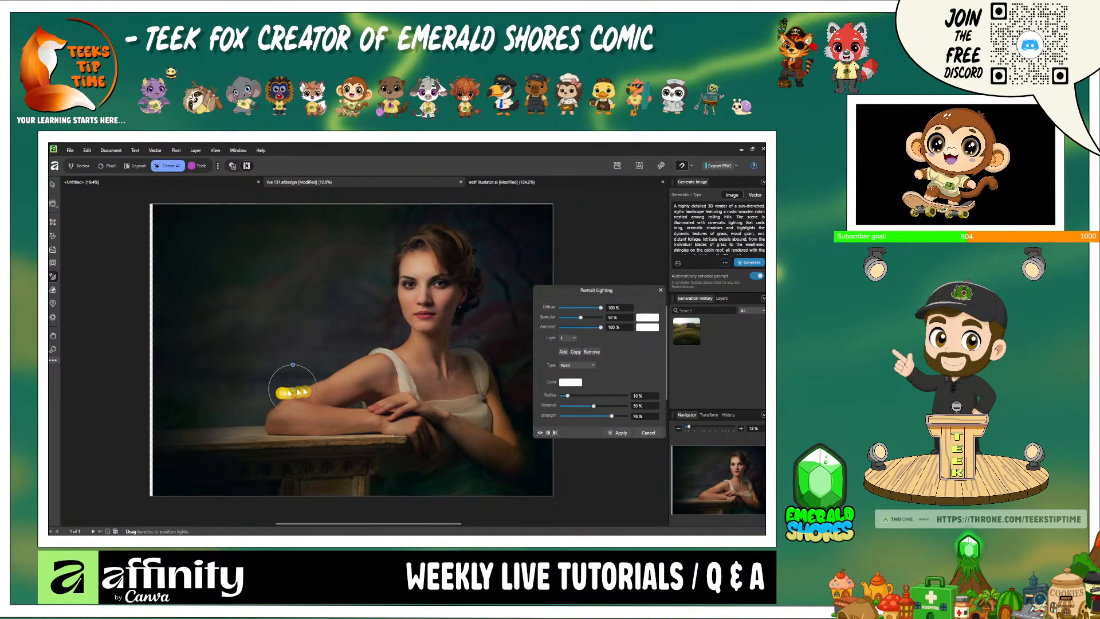
{"action": "left_click_drag", "start_coordinate": [289, 392], "coordinate": [400, 307]}
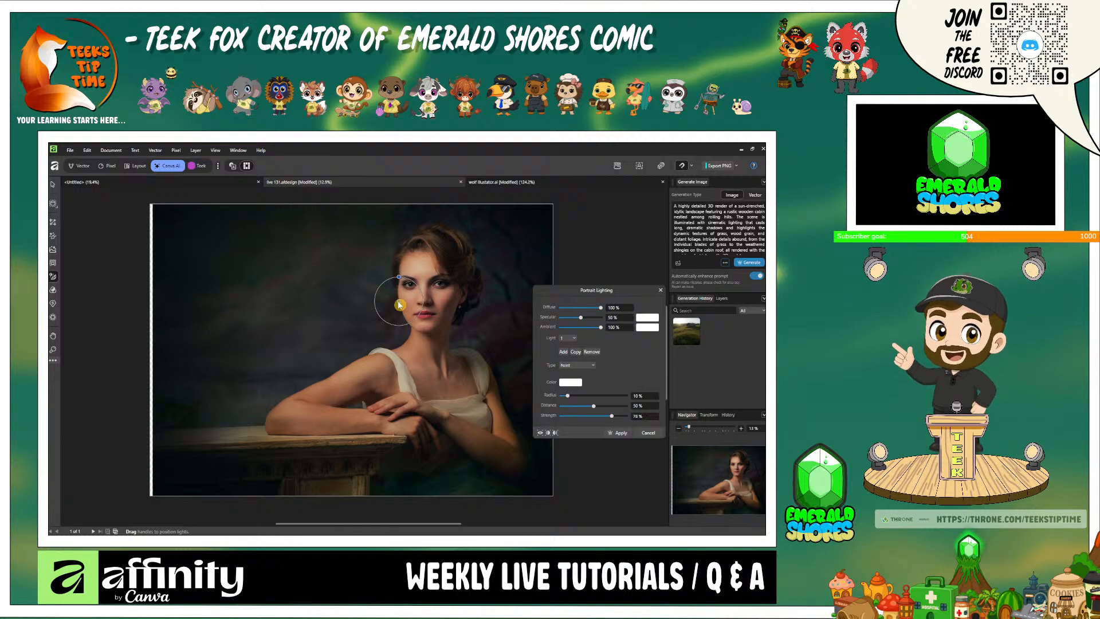
{"action": "left_click_drag", "start_coordinate": [399, 305], "coordinate": [453, 304]}
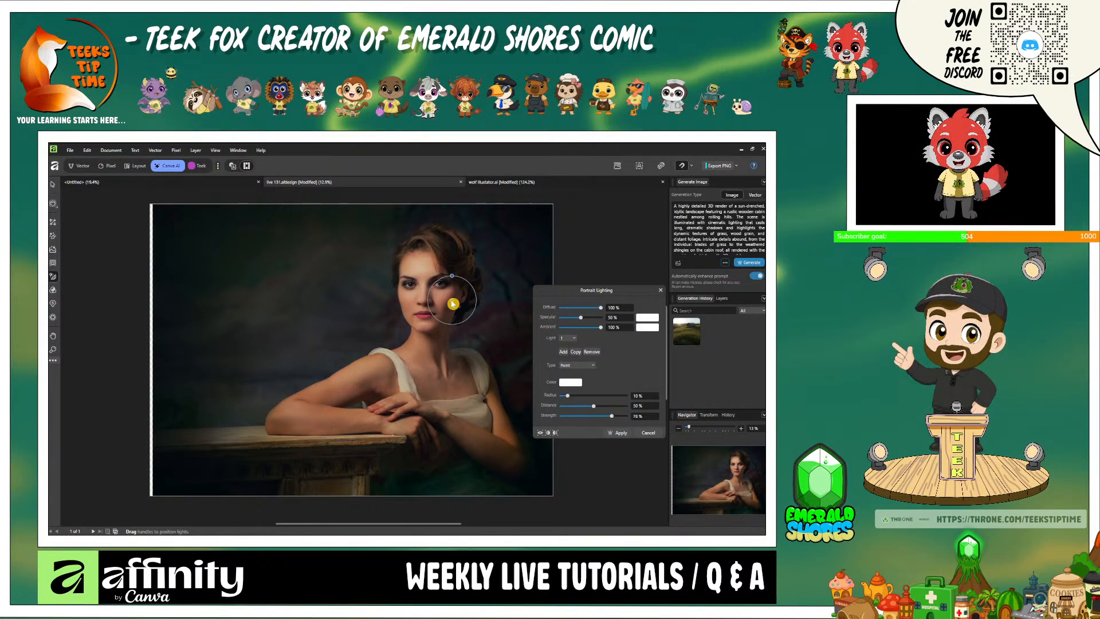
{"action": "left_click_drag", "start_coordinate": [422, 309], "coordinate": [351, 361]}
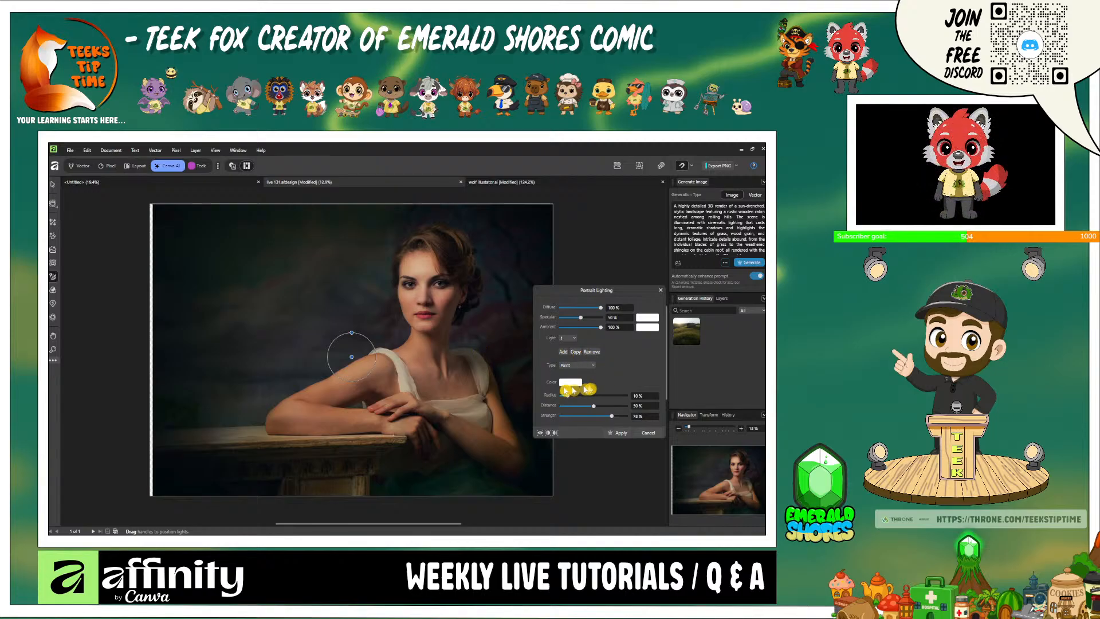
- Try a 52% radius for the white light left of the woman and cancel the Portrait Lighting
{"action": "left_click_drag", "start_coordinate": [567, 394], "coordinate": [594, 395]}
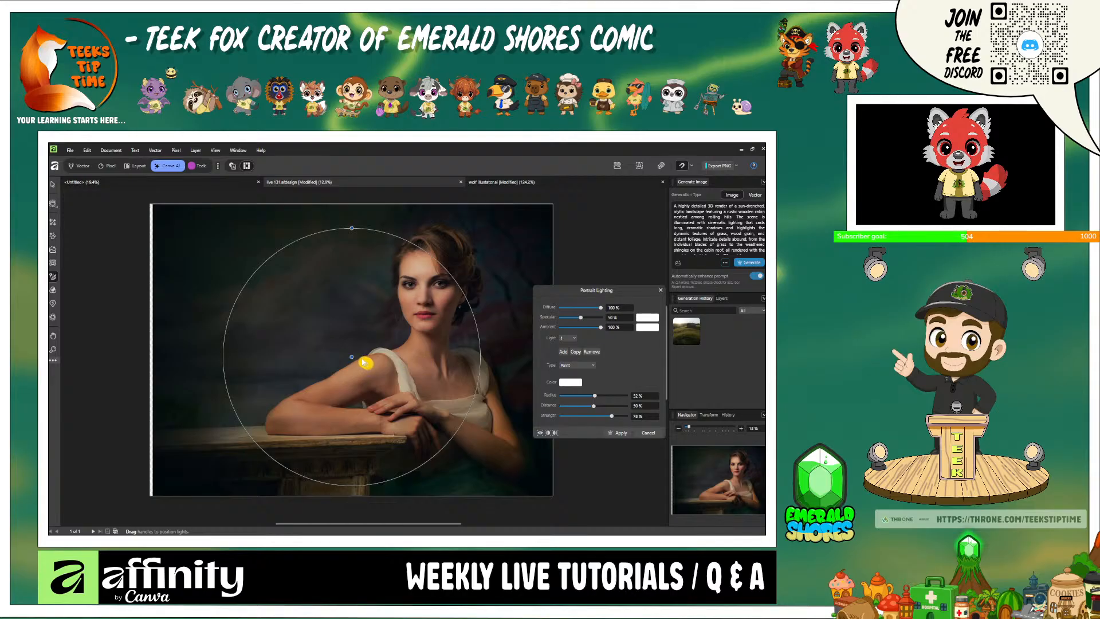
{"action": "left_click_drag", "start_coordinate": [354, 360], "coordinate": [294, 331]}
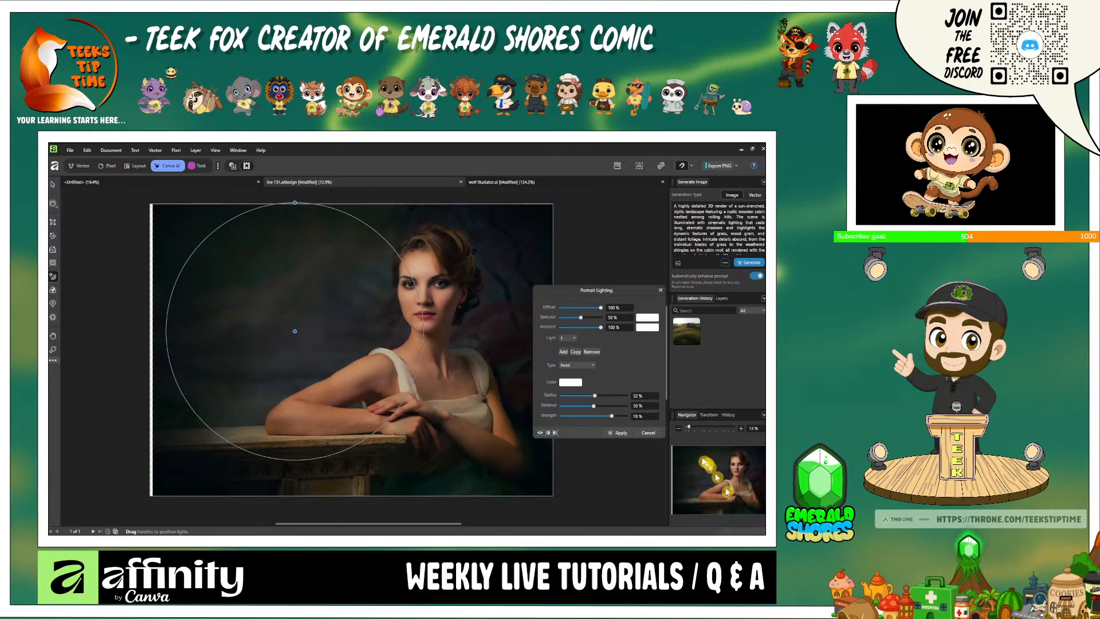
{"action": "left_click", "coordinate": [646, 434]}
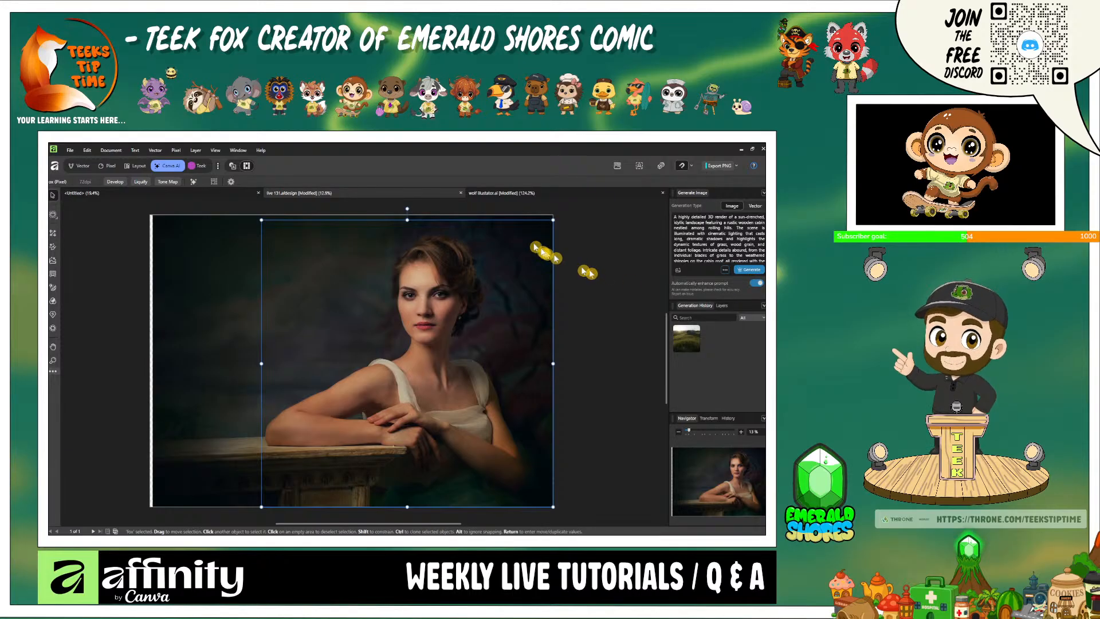
- Show the Sports Team Logo 2 layer, hide the dark layer and move the logo left on the page
{"action": "left_click", "coordinate": [85, 167]}
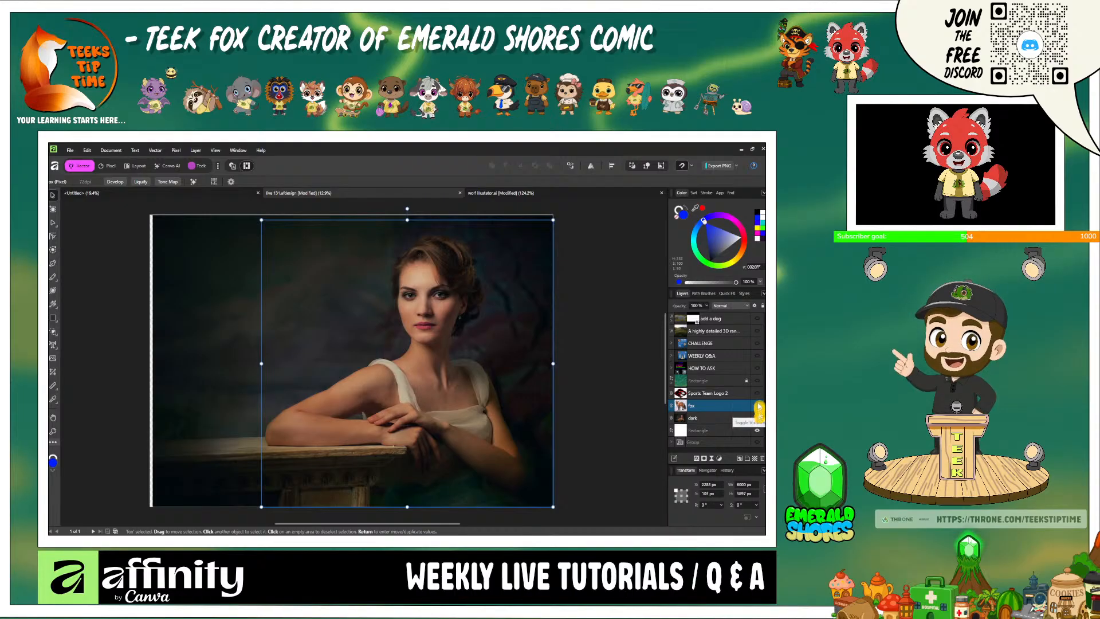
{"action": "left_click", "coordinate": [756, 393]}
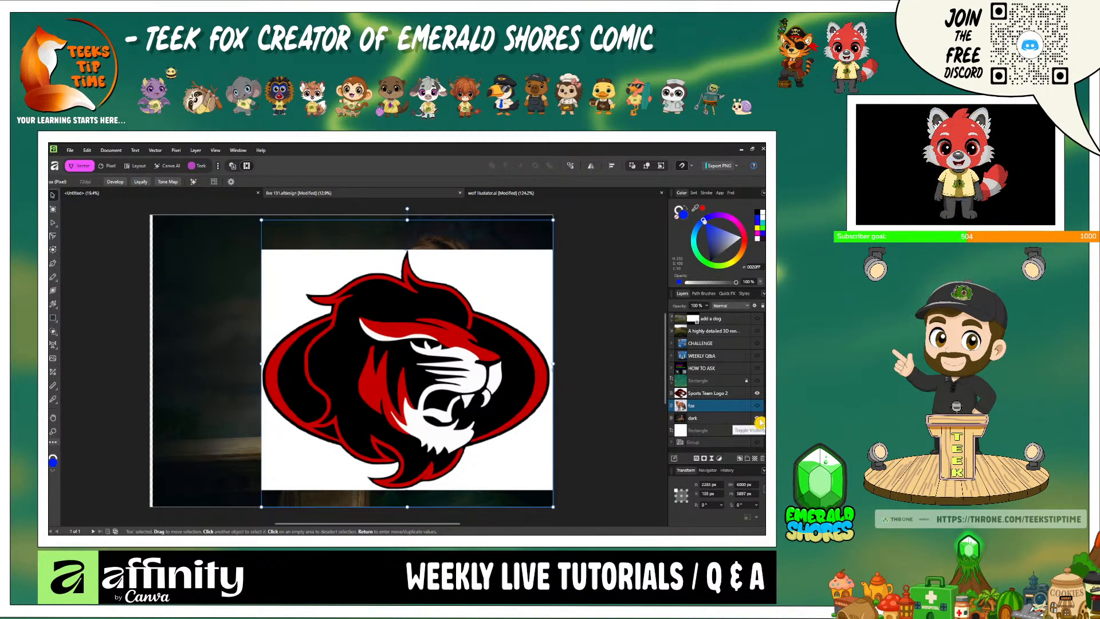
{"action": "left_click", "coordinate": [756, 419]}
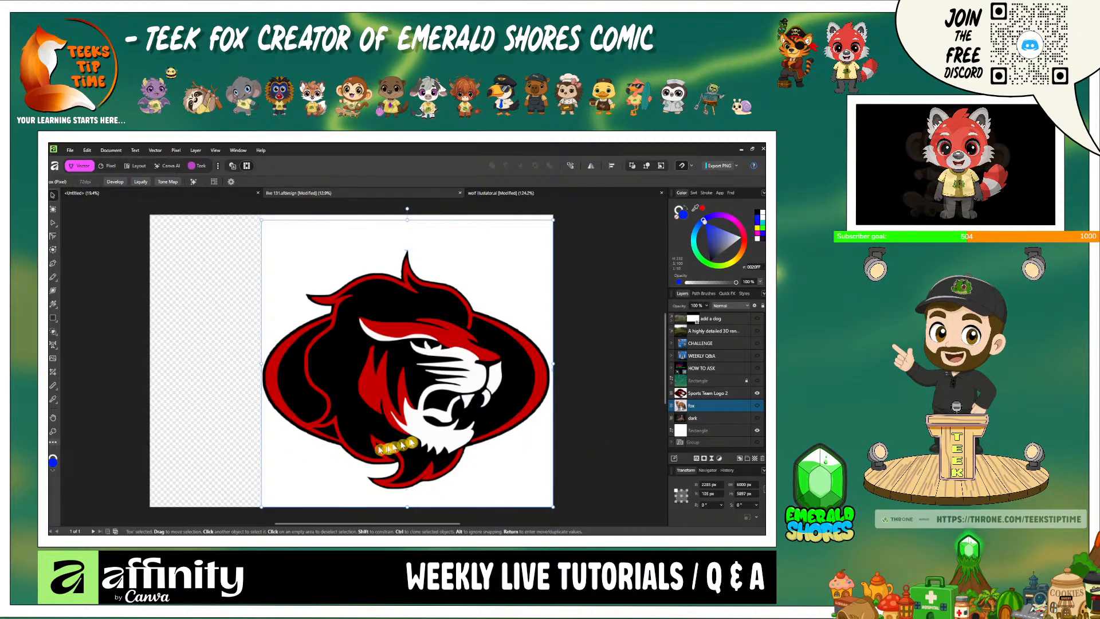
{"action": "left_click", "coordinate": [730, 395]}
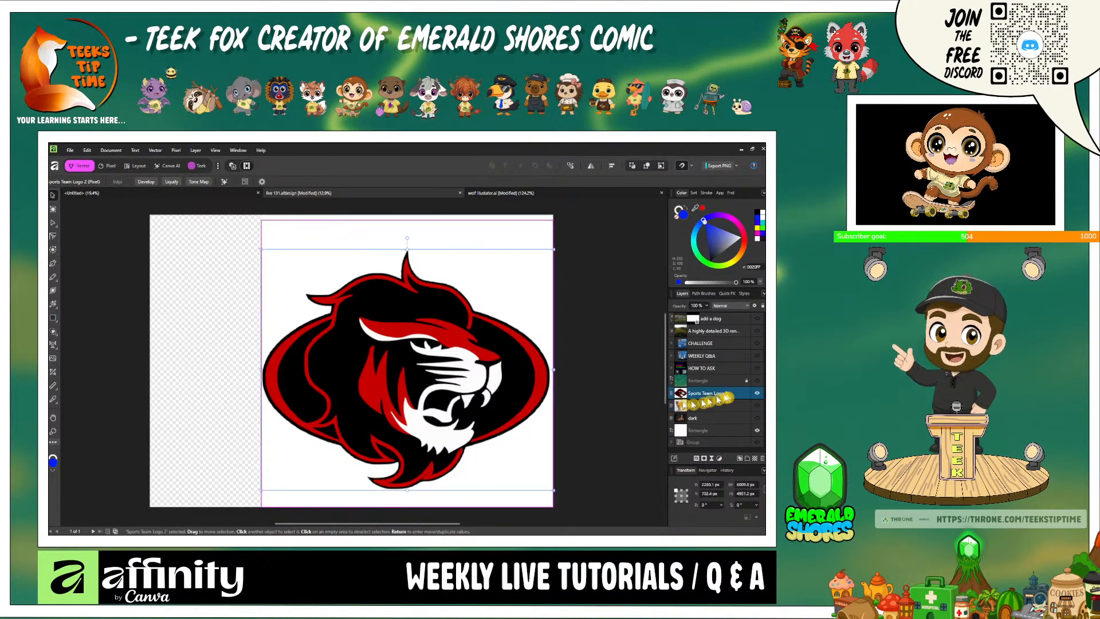
{"action": "left_click_drag", "start_coordinate": [534, 410], "coordinate": [455, 402]}
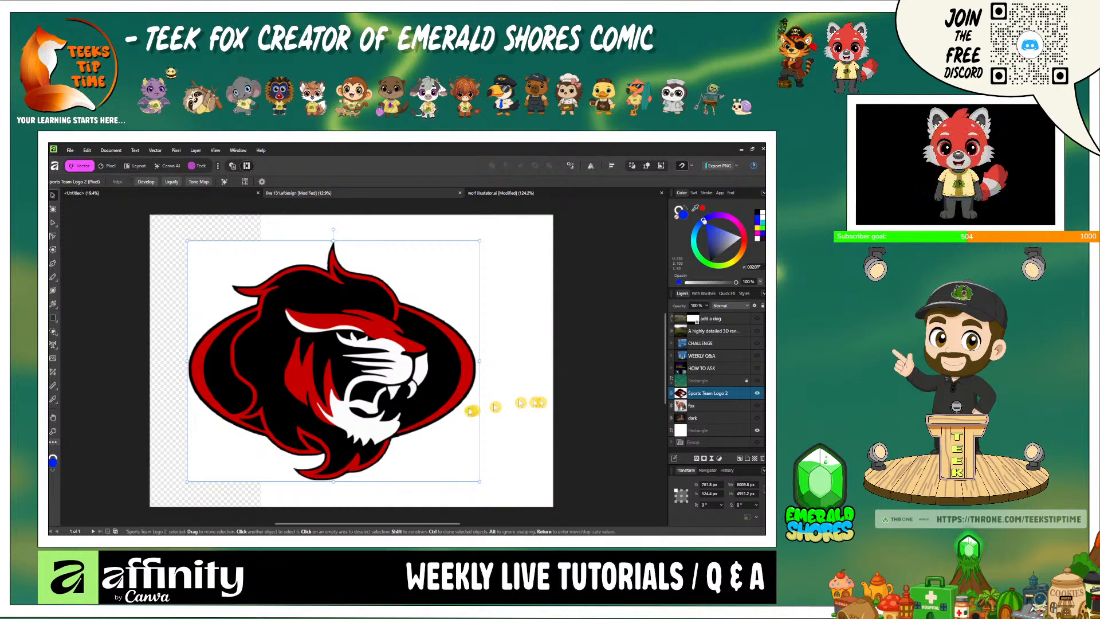
- Start Super Resolution on the Sports Team Logo 2 layer with a 200% scale in split view
{"action": "scroll", "coordinate": [466, 410], "scroll_direction": "up", "scroll_amount": 8}
{"action": "scroll", "coordinate": [468, 408], "scroll_direction": "up", "scroll_amount": 5}
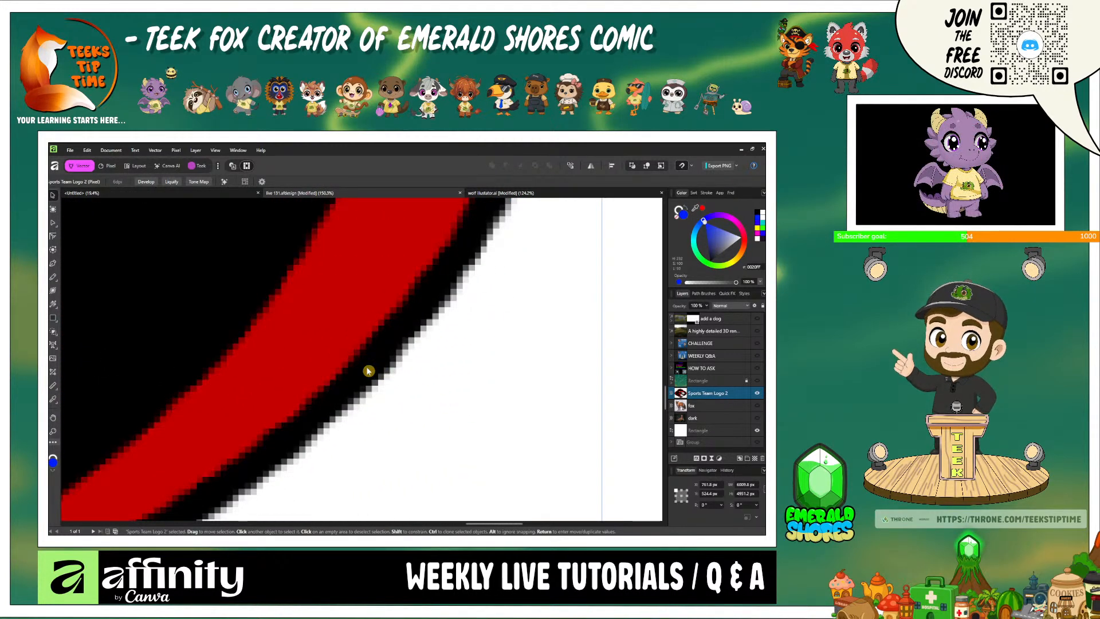
{"action": "scroll", "coordinate": [368, 371], "scroll_direction": "down", "scroll_amount": 1}
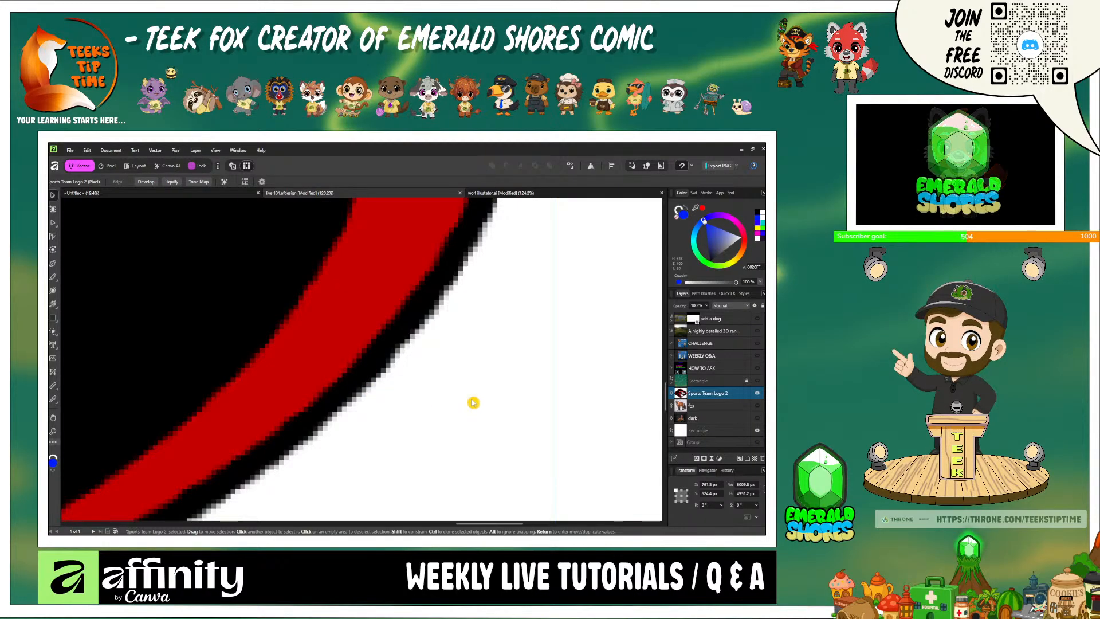
{"action": "scroll", "coordinate": [472, 401], "scroll_direction": "down", "scroll_amount": 4}
{"action": "scroll", "coordinate": [472, 401], "scroll_direction": "down", "scroll_amount": 4}
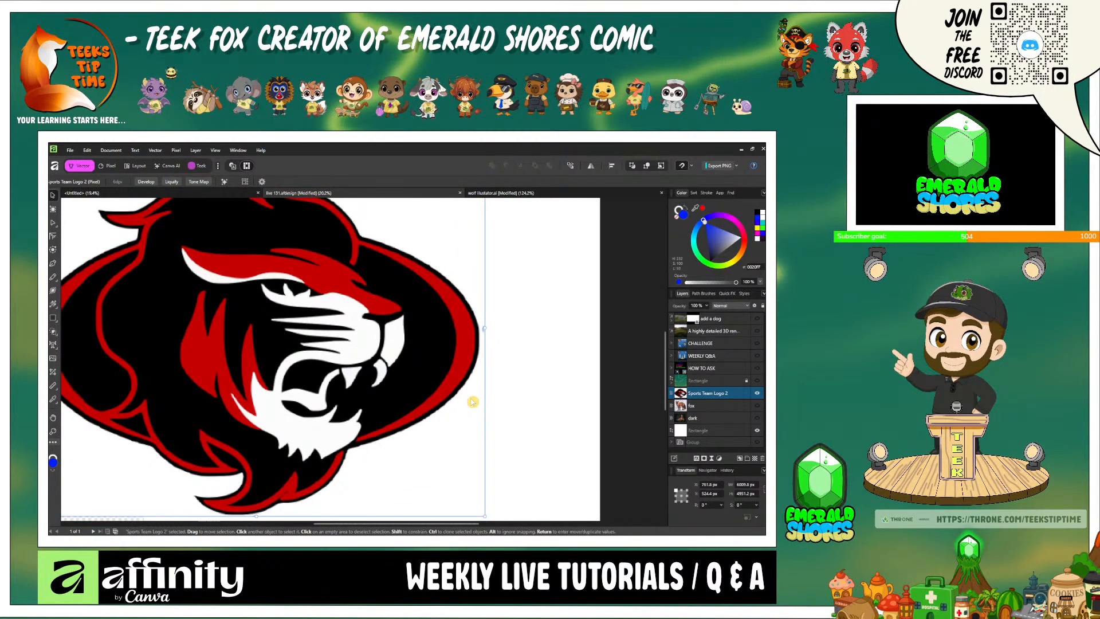
{"action": "scroll", "coordinate": [473, 403], "scroll_direction": "down", "scroll_amount": 2}
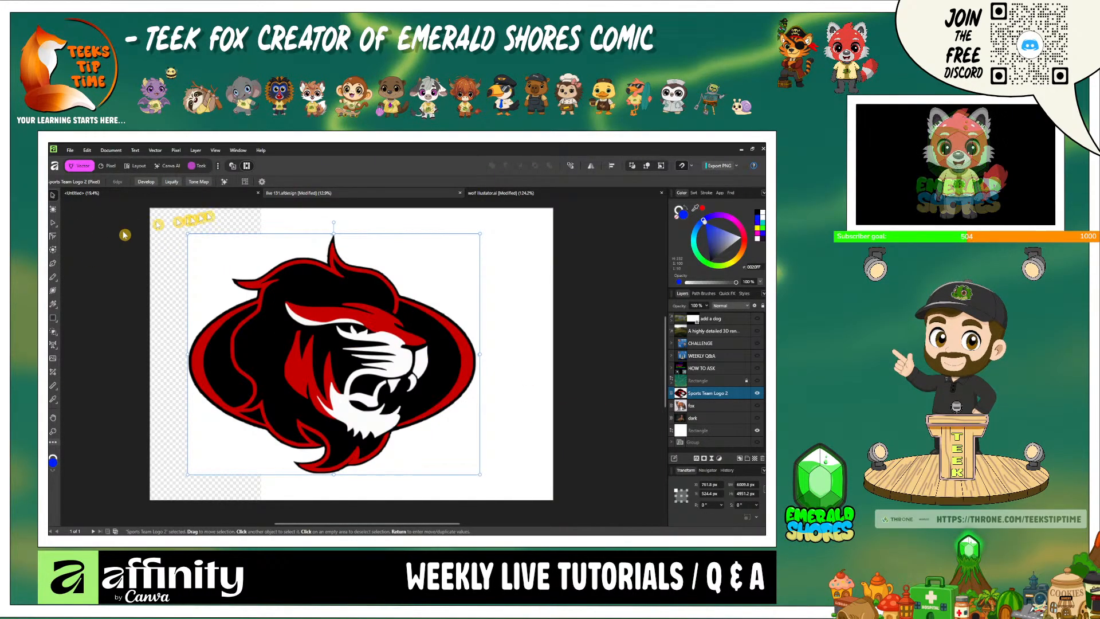
{"action": "left_click", "coordinate": [169, 166]}
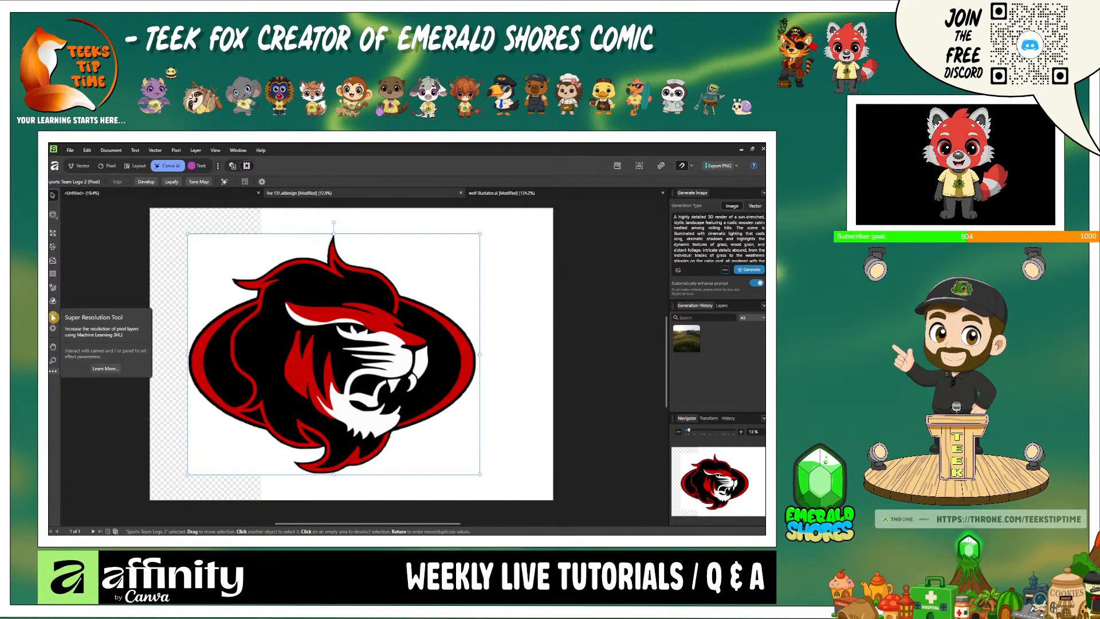
{"action": "left_click", "coordinate": [53, 316]}
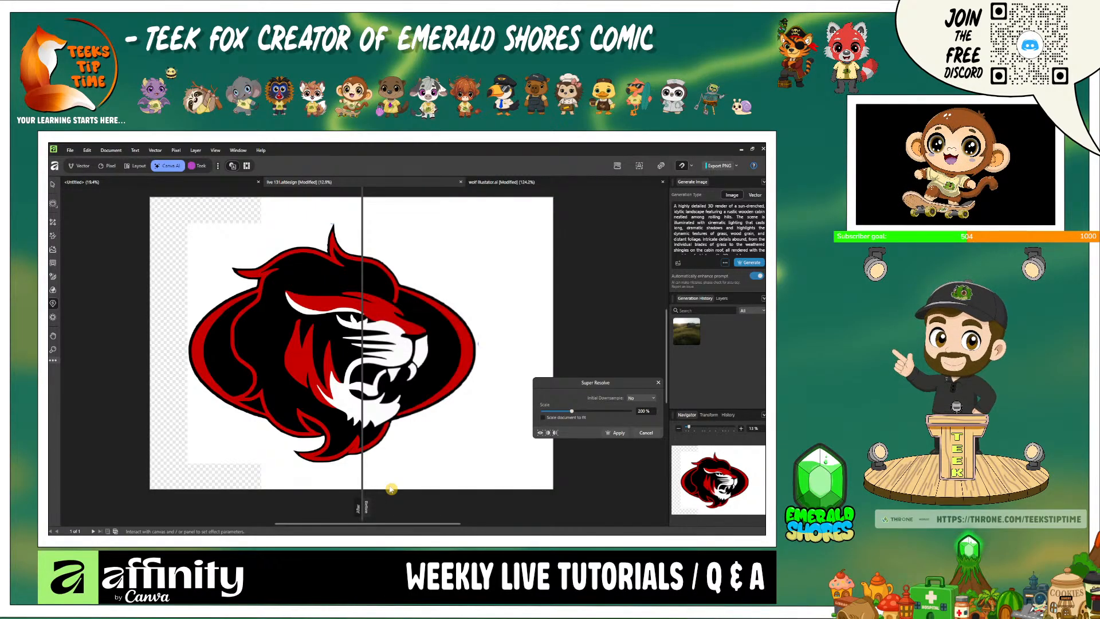
- Compare the logo's edges before and after Super Resolution up close by shifting the split-view divider
{"action": "scroll", "coordinate": [458, 422], "scroll_direction": "up", "scroll_amount": 5}
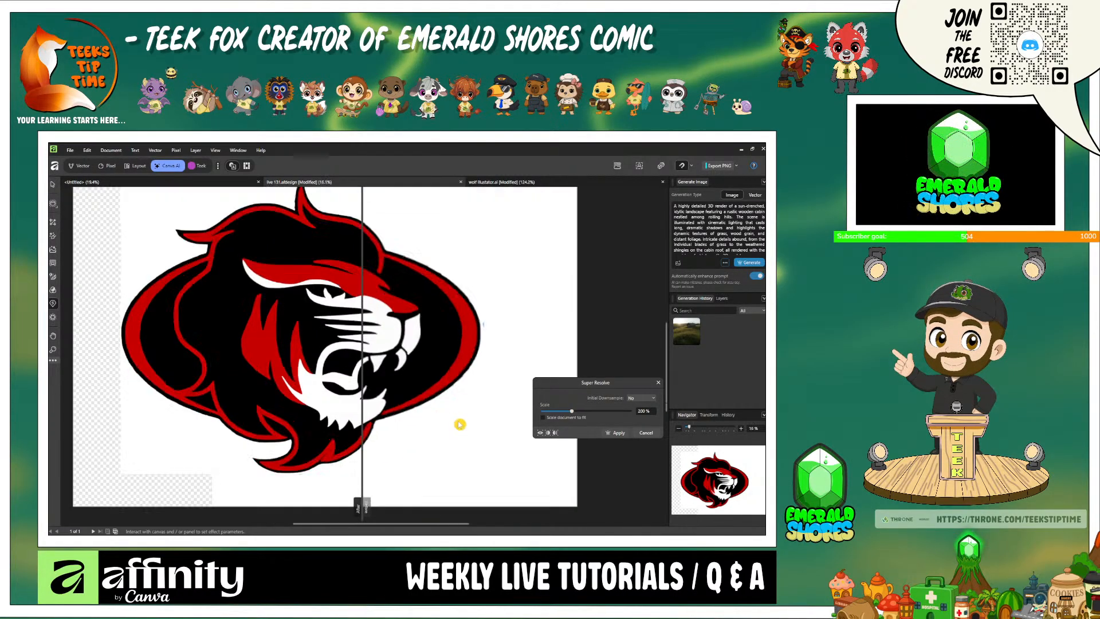
{"action": "scroll", "coordinate": [460, 423], "scroll_direction": "up", "scroll_amount": 2}
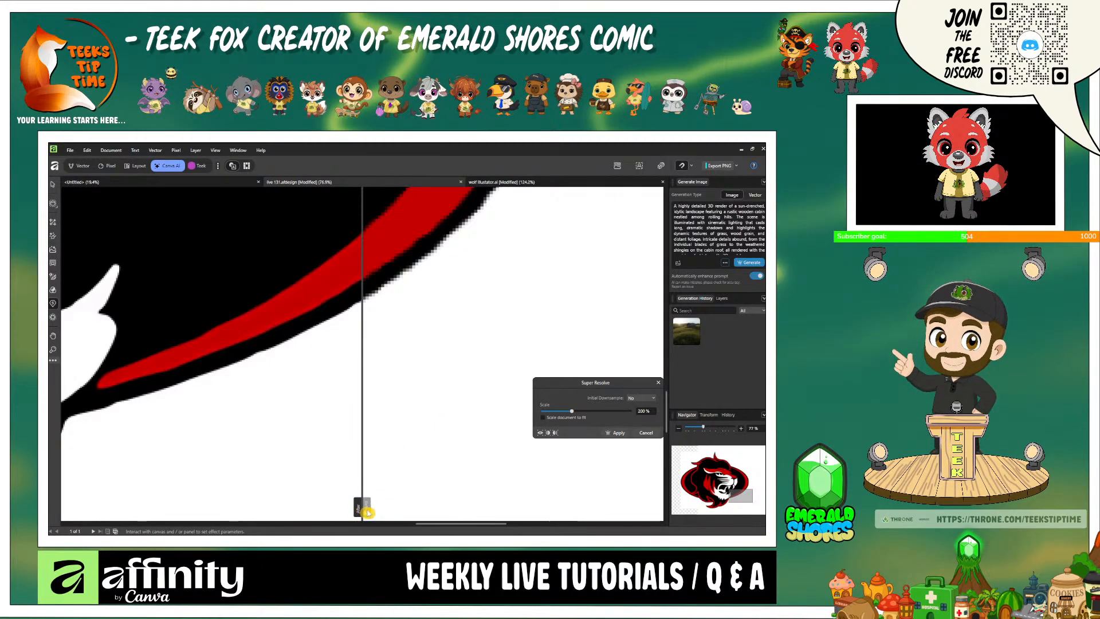
{"action": "left_click_drag", "start_coordinate": [361, 506], "coordinate": [318, 506]}
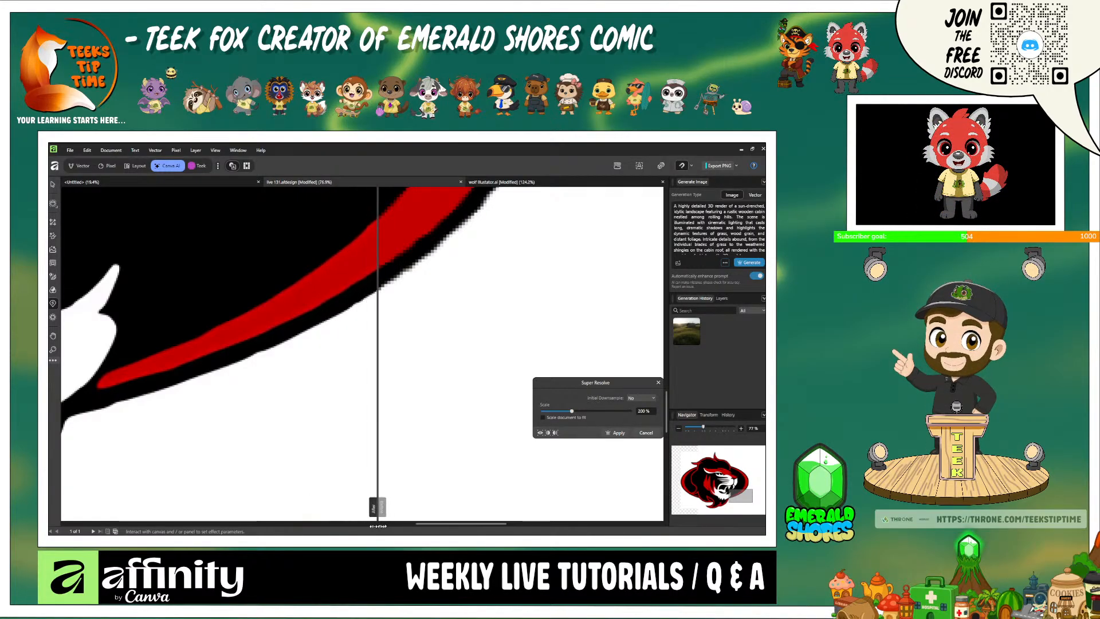
{"action": "left_click_drag", "start_coordinate": [377, 525], "coordinate": [351, 516]}
{"action": "scroll", "coordinate": [307, 449], "scroll_direction": "up", "scroll_amount": 2}
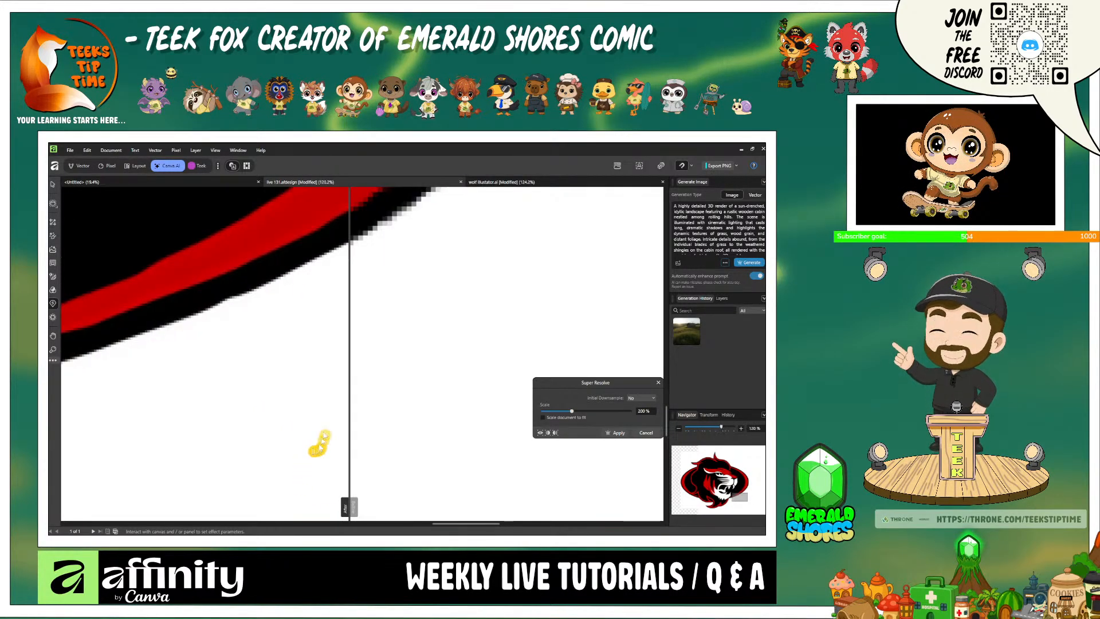
- Apply the 200% Super Resolution to the Sports Team Logo 2 layer after checking the logo's edges and overall look
{"action": "scroll", "coordinate": [328, 423], "scroll_direction": "up", "scroll_amount": 3}
{"action": "left_click_drag", "start_coordinate": [318, 386], "coordinate": [423, 509]}
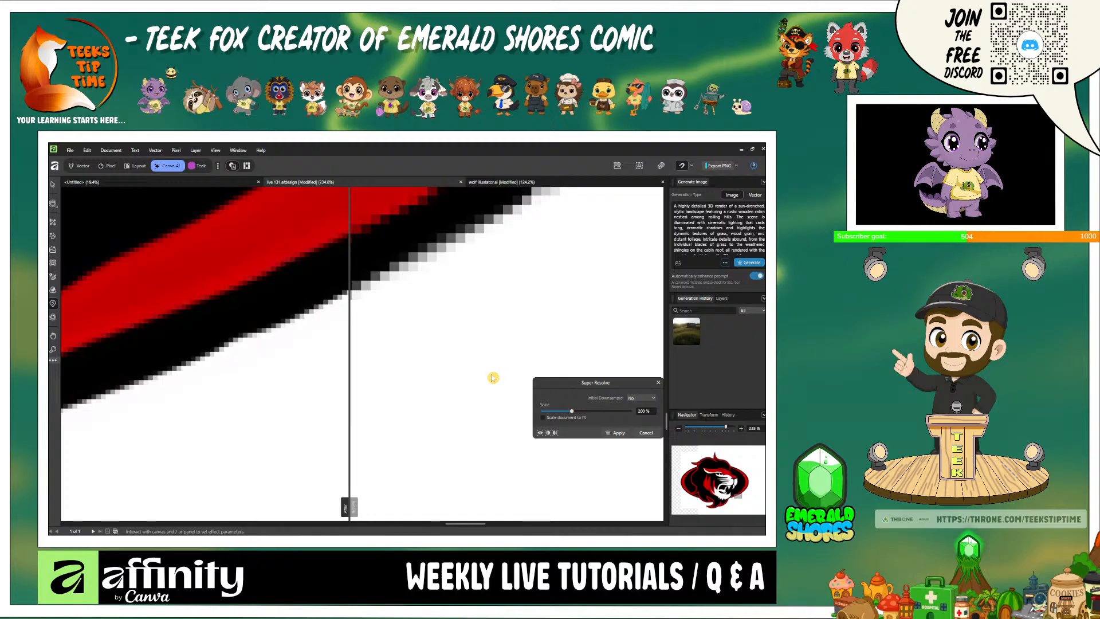
{"action": "scroll", "coordinate": [493, 378], "scroll_direction": "down", "scroll_amount": 10}
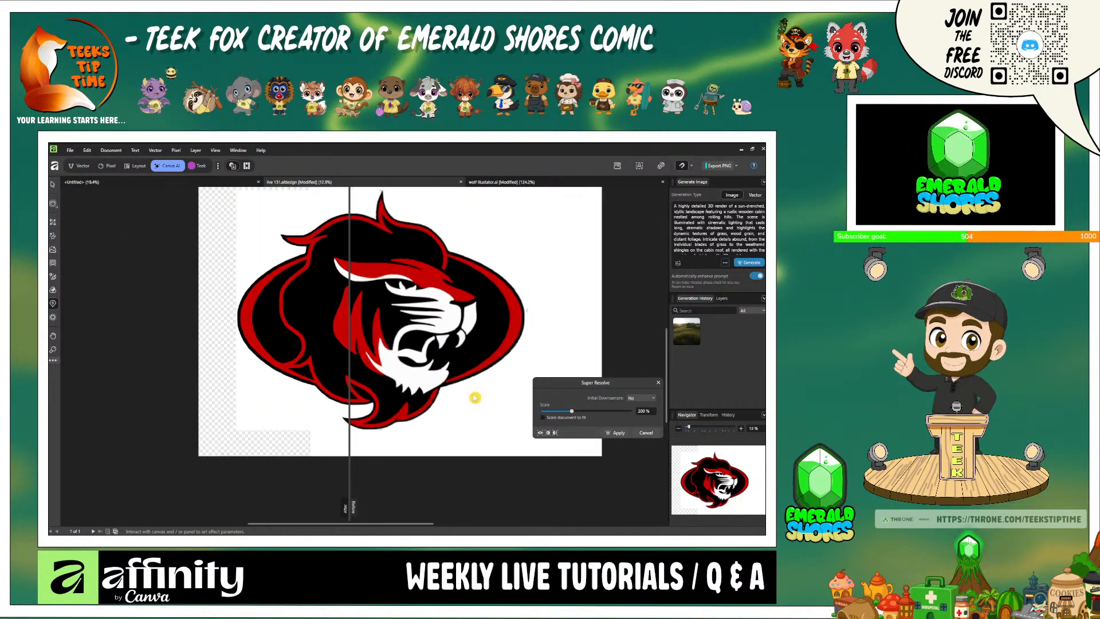
{"action": "scroll", "coordinate": [481, 386], "scroll_direction": "down", "scroll_amount": 1}
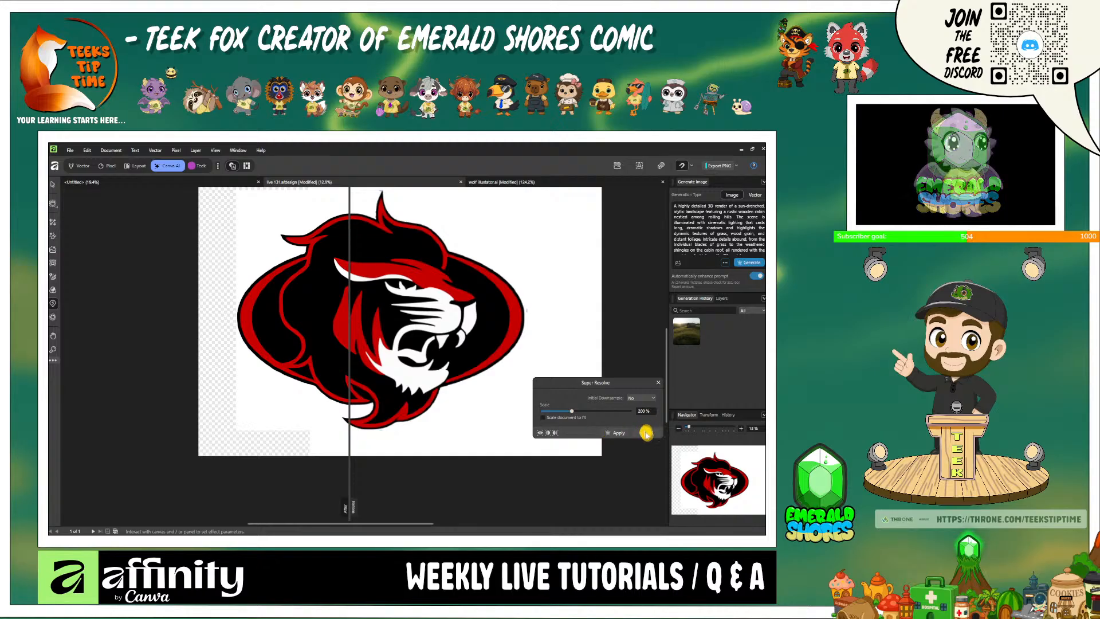
{"action": "left_click", "coordinate": [619, 431]}
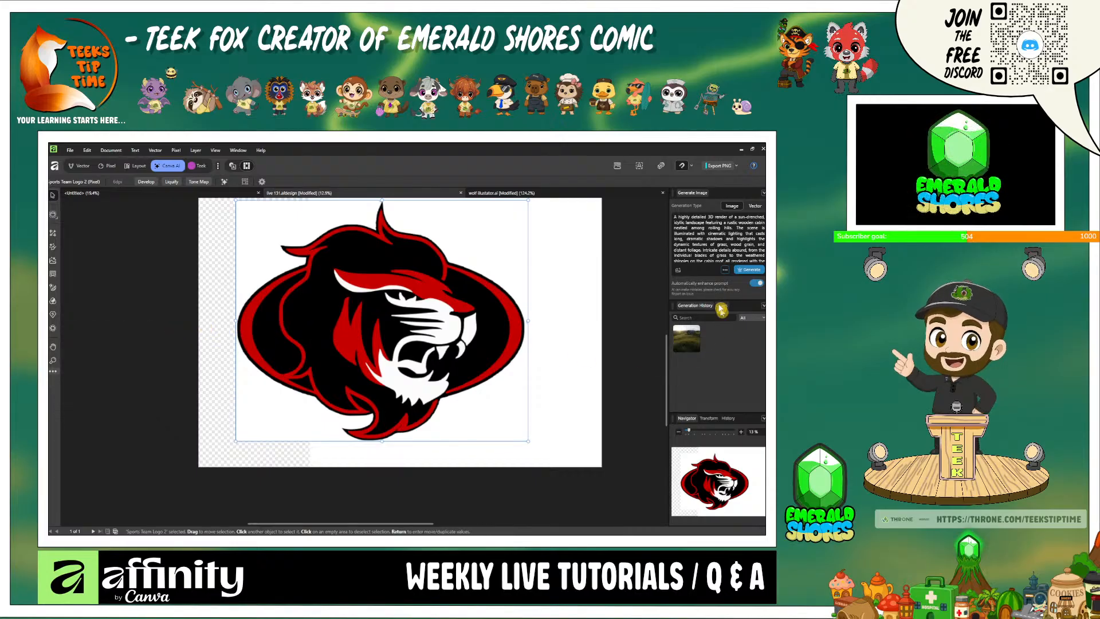
- Show the fox layer and hide the Sports Team Logo 2 layer in the Vector studio
{"action": "left_click", "coordinate": [83, 165]}
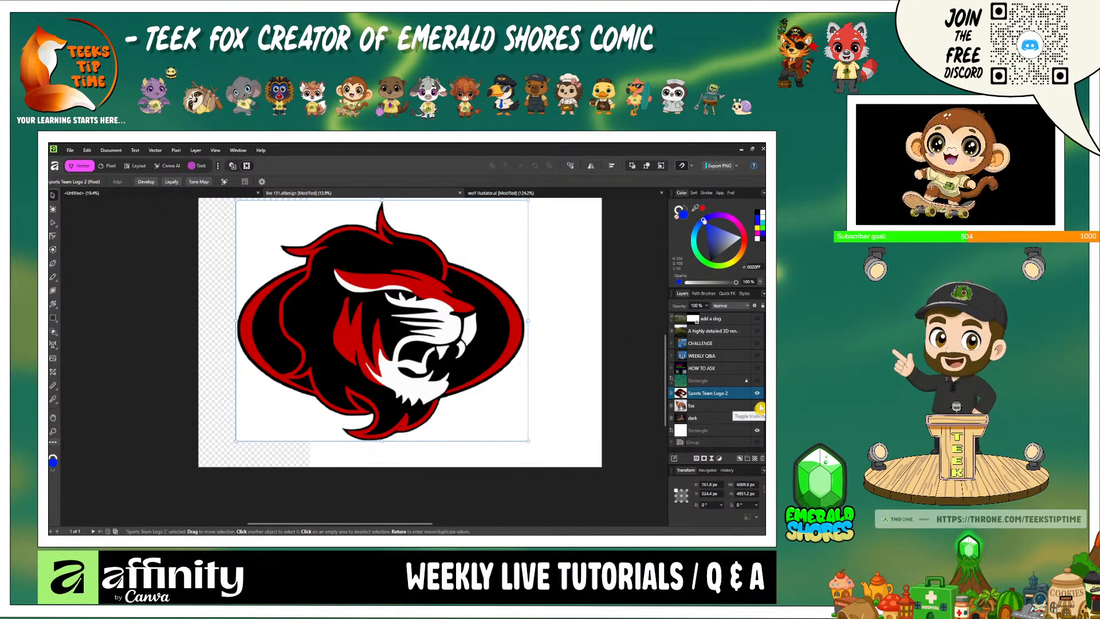
{"action": "left_click", "coordinate": [758, 405]}
{"action": "left_click", "coordinate": [756, 395]}
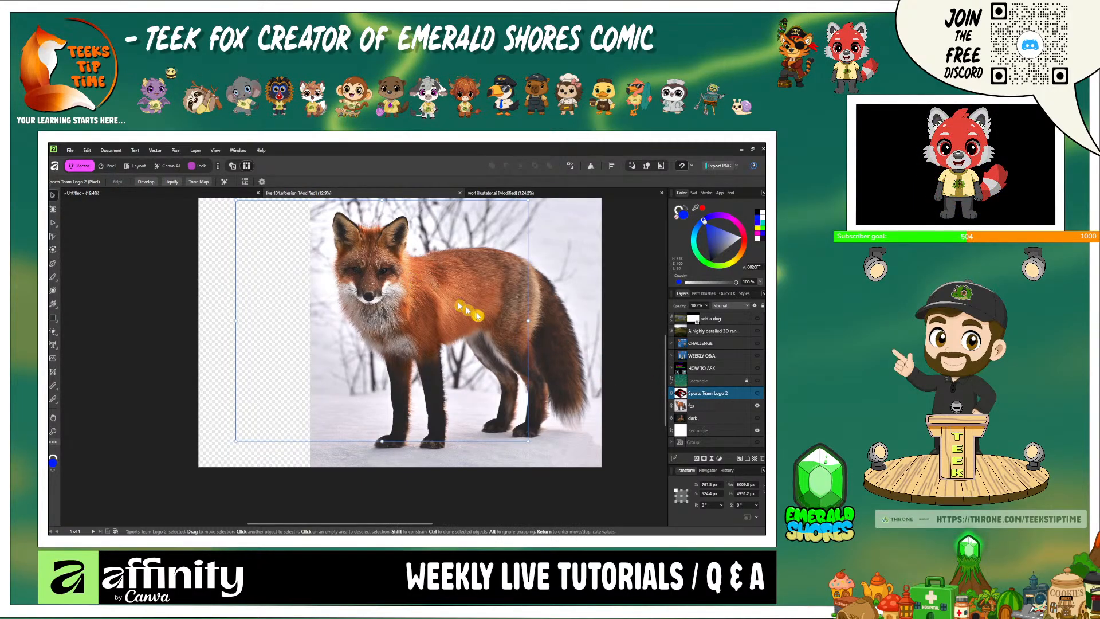
{"action": "scroll", "coordinate": [478, 315], "scroll_direction": "up", "scroll_amount": 3}
{"action": "scroll", "coordinate": [475, 315], "scroll_direction": "down", "scroll_amount": 1}
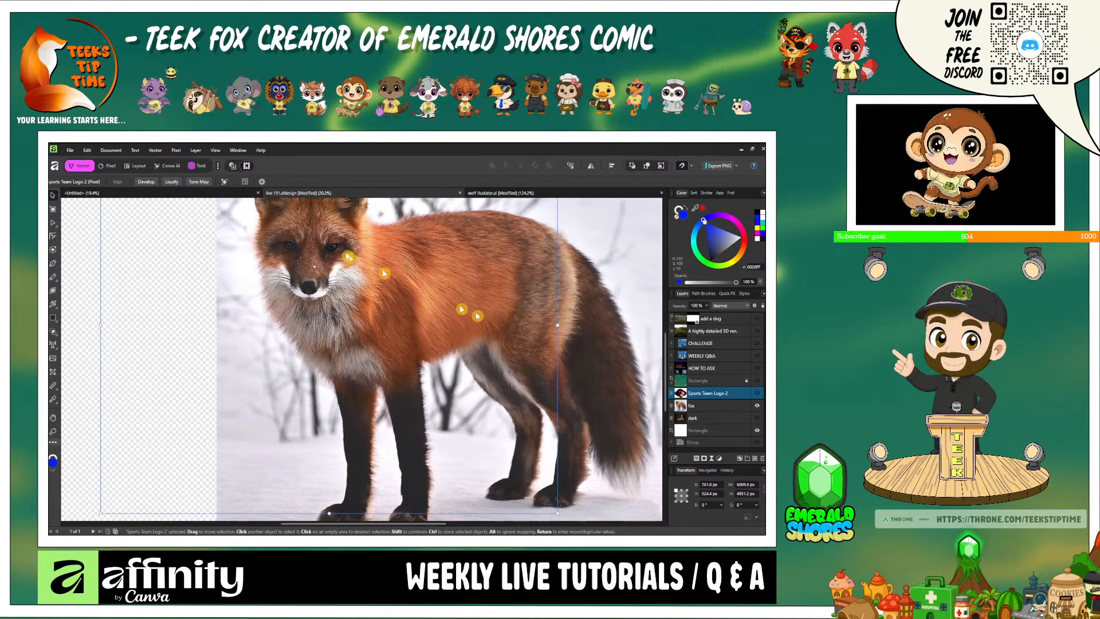
- Try the Canva AI Select Sampled Depth tool over the fox picture, with the near limit at 9% and the far limit at 100%
{"action": "left_click", "coordinate": [167, 166]}
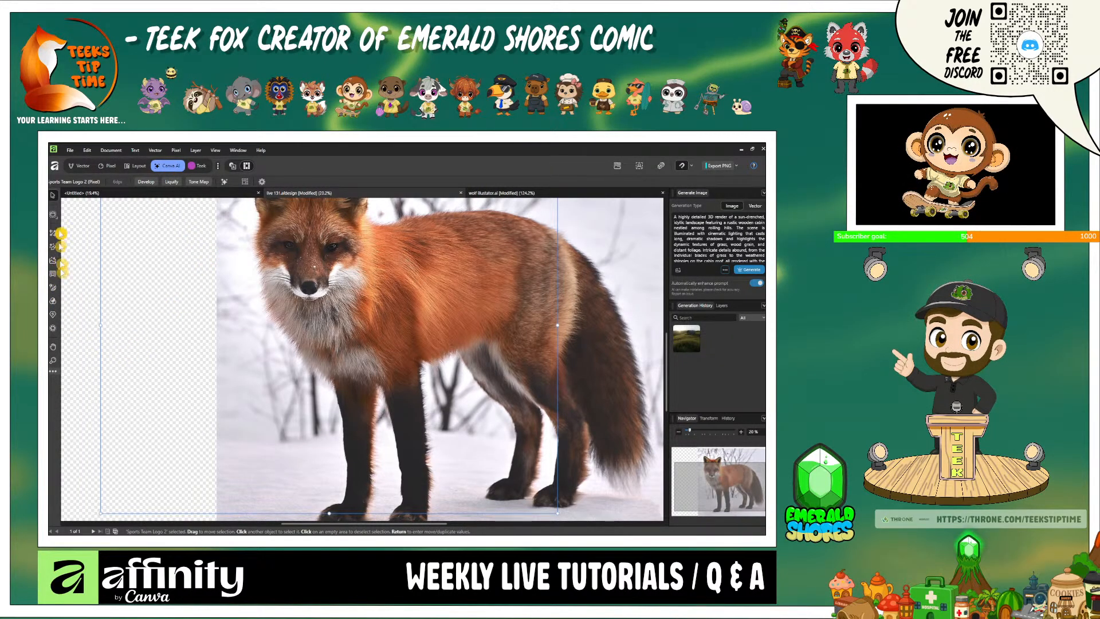
{"action": "left_click", "coordinate": [52, 331]}
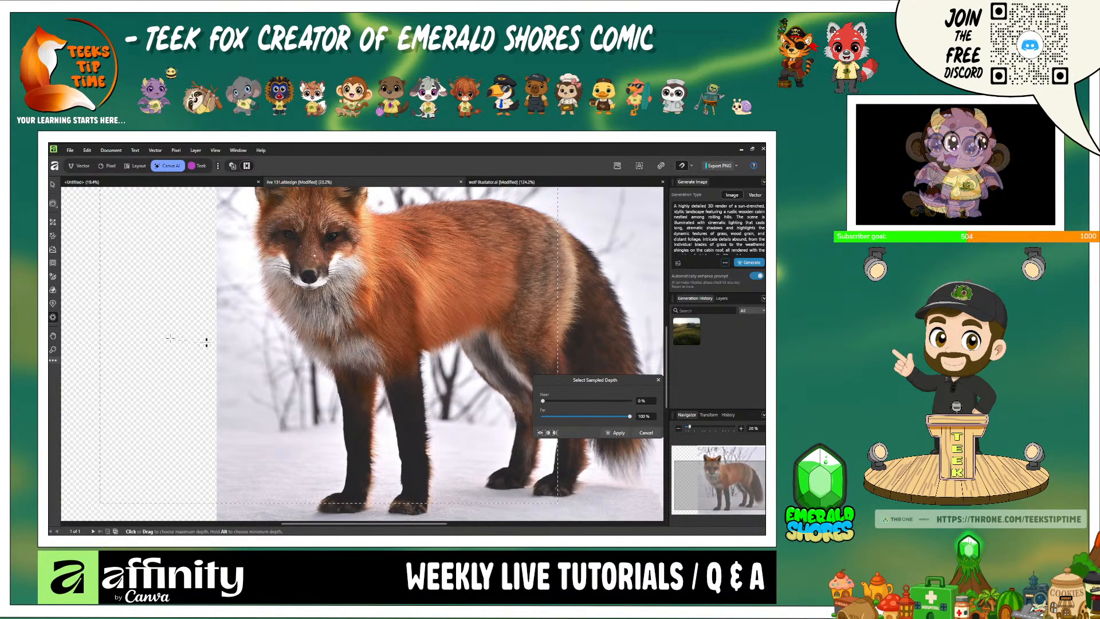
{"action": "scroll", "coordinate": [167, 337], "scroll_direction": "down", "scroll_amount": 2}
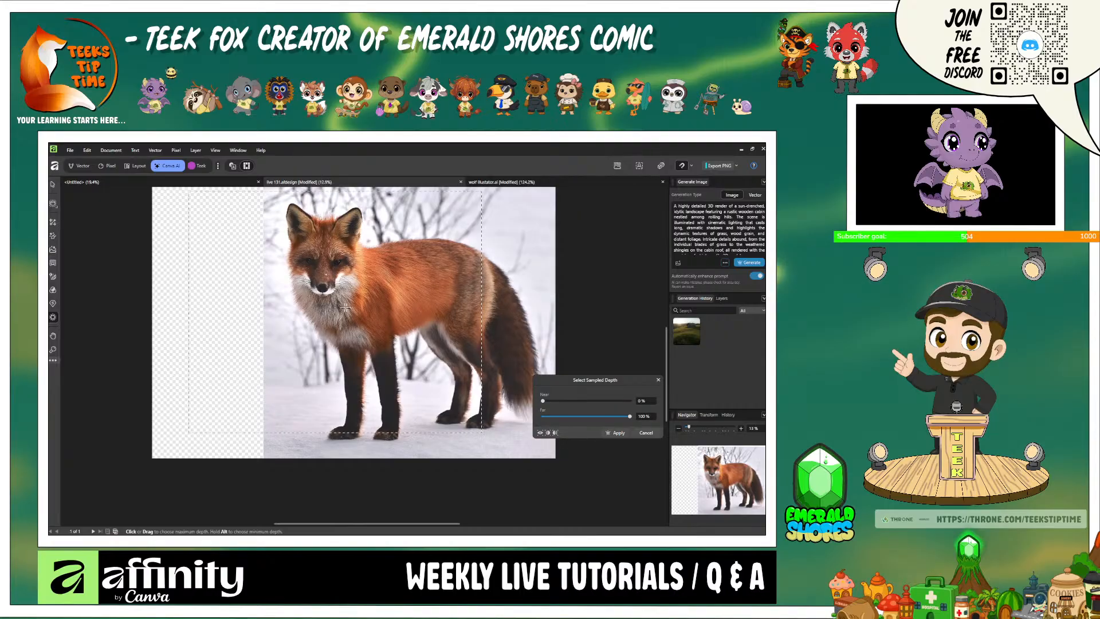
{"action": "scroll", "coordinate": [106, 331], "scroll_direction": "up", "scroll_amount": 1}
{"action": "scroll", "coordinate": [111, 331], "scroll_direction": "down", "scroll_amount": 1}
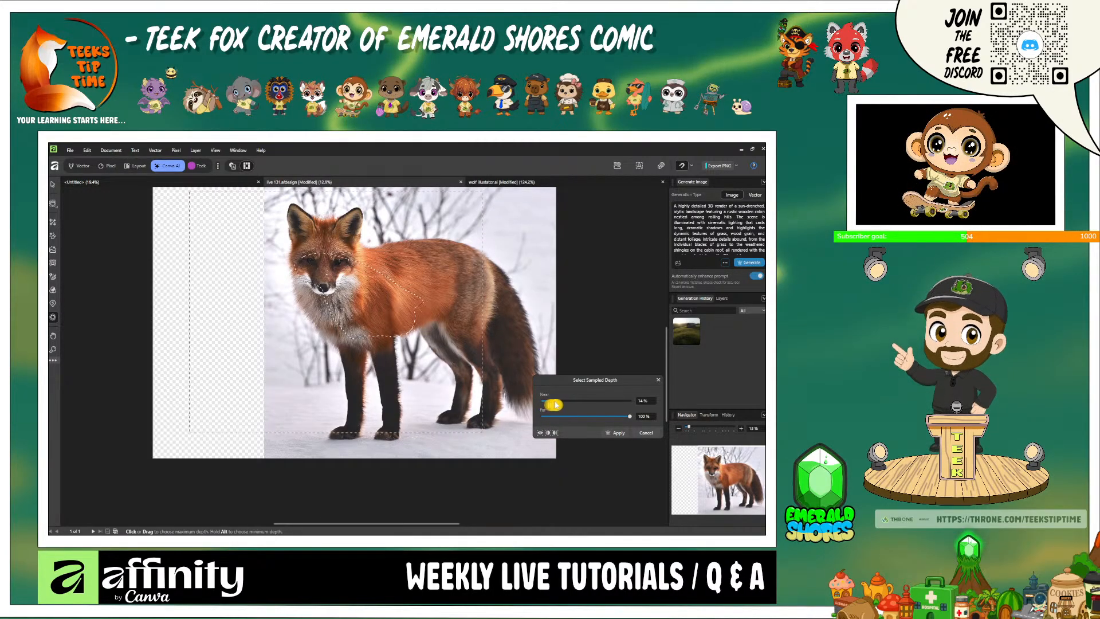
{"action": "left_click_drag", "start_coordinate": [555, 404], "coordinate": [547, 405]}
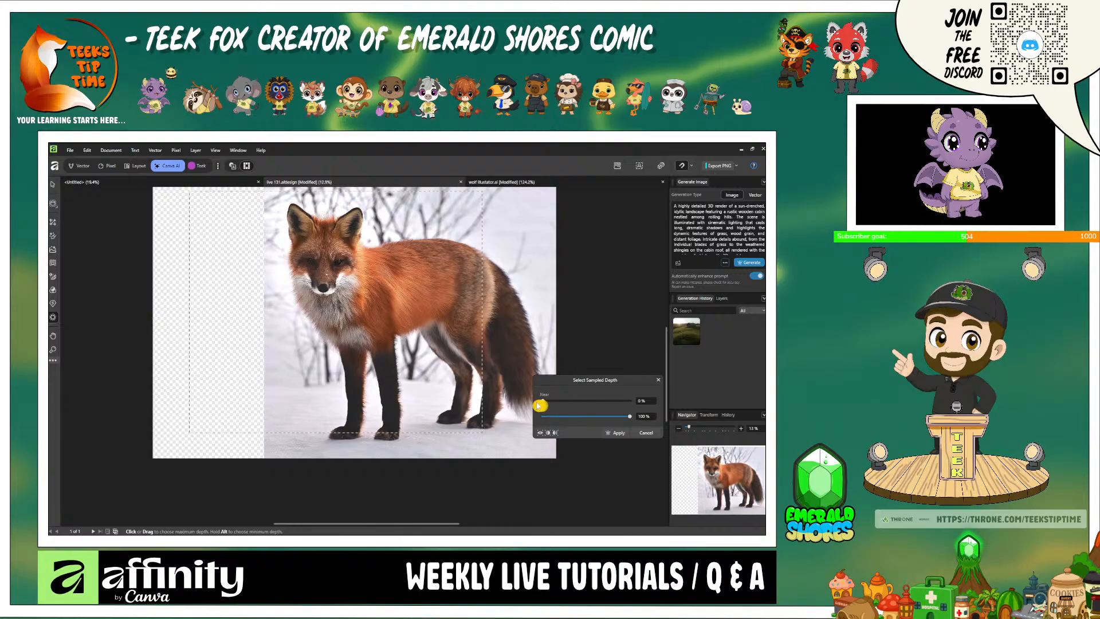
{"action": "mouse_move", "coordinate": [539, 406]}
{"action": "left_mouse_down"}
{"action": "mouse_move", "coordinate": [630, 406]}
{"action": "mouse_move", "coordinate": [629, 419]}
{"action": "mouse_move", "coordinate": [571, 425]}
{"action": "mouse_move", "coordinate": [544, 404]}
{"action": "mouse_move", "coordinate": [616, 404]}
{"action": "mouse_move", "coordinate": [547, 405]}
{"action": "left_mouse_up"}
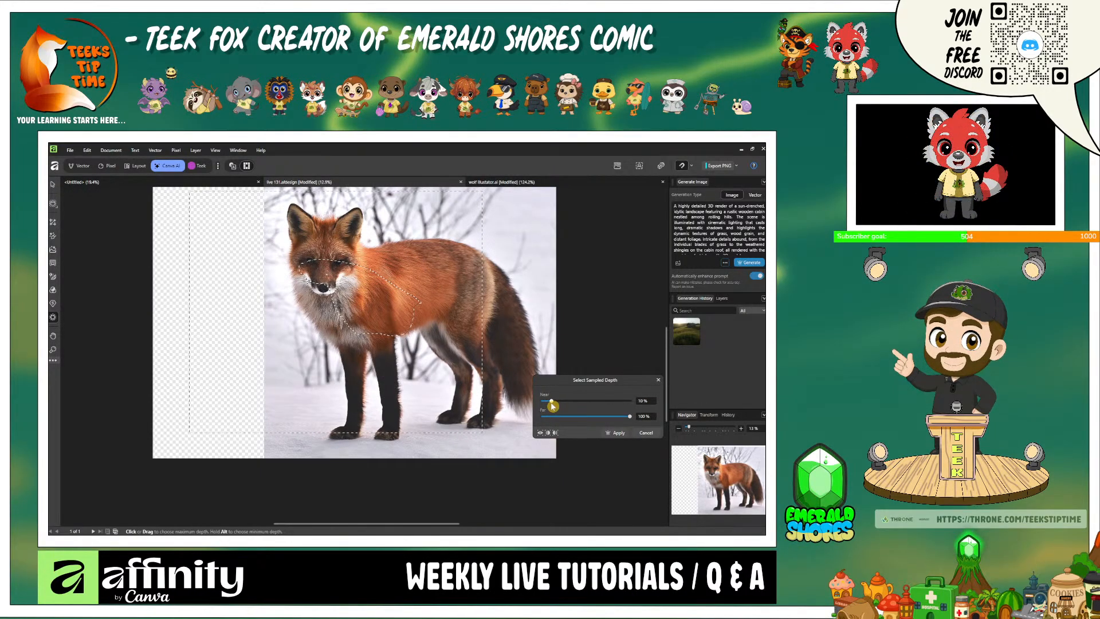
{"action": "left_click_drag", "start_coordinate": [549, 406], "coordinate": [497, 419]}
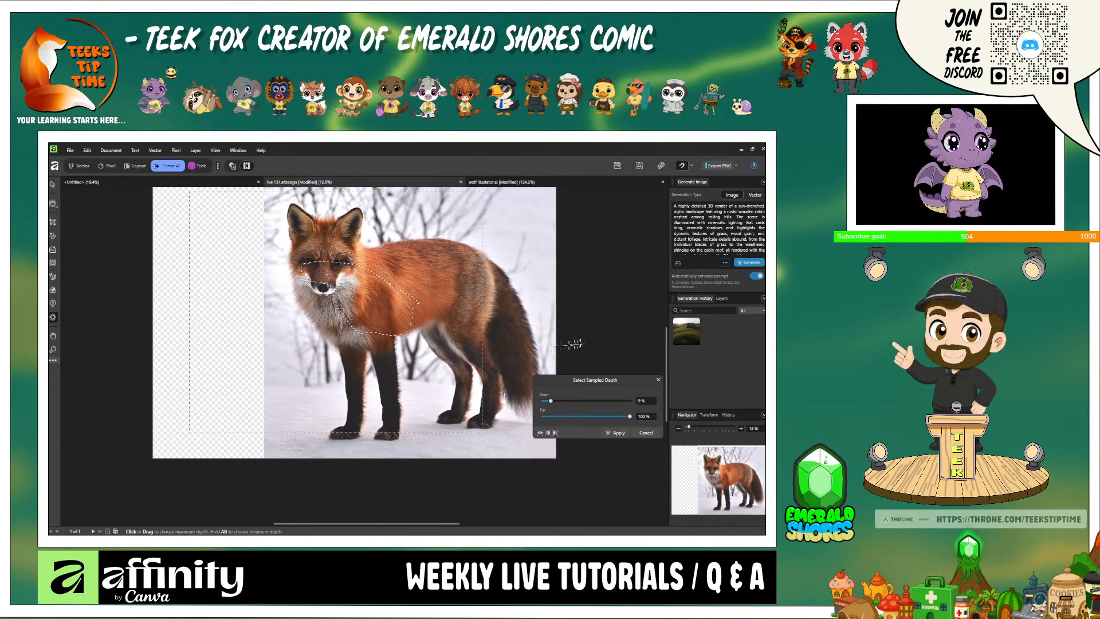
{"action": "scroll", "coordinate": [576, 343], "scroll_direction": "up", "scroll_amount": 3}
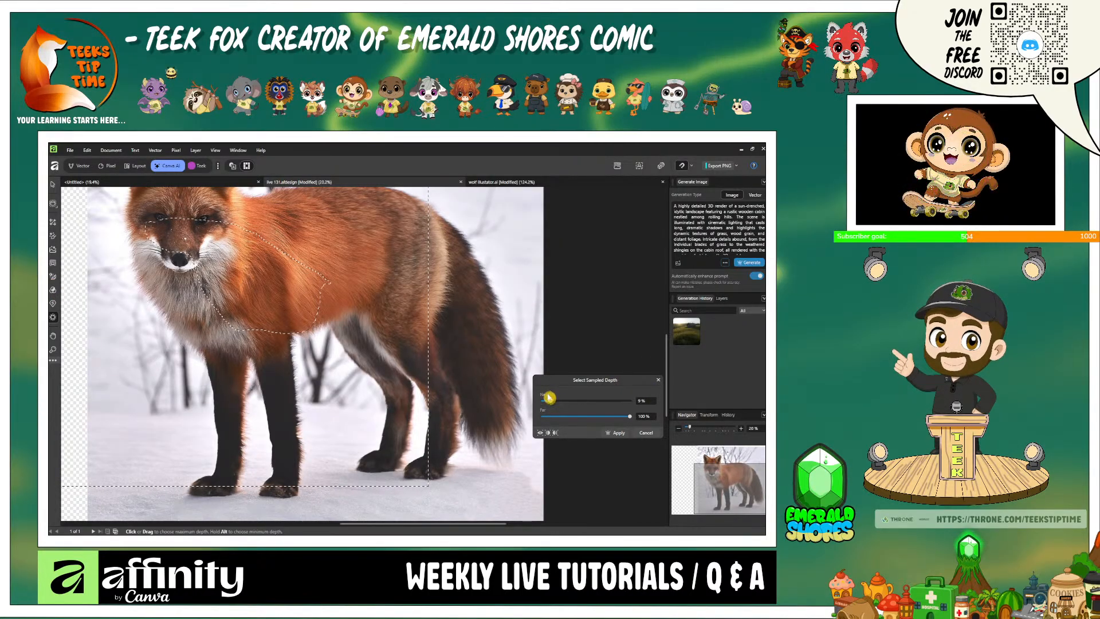
- Undo the hiding of the Sports Team Logo 2 layer, return to the Vector studio, clear the depth selection and select the fox
{"action": "key", "text": "ctrl+z"}
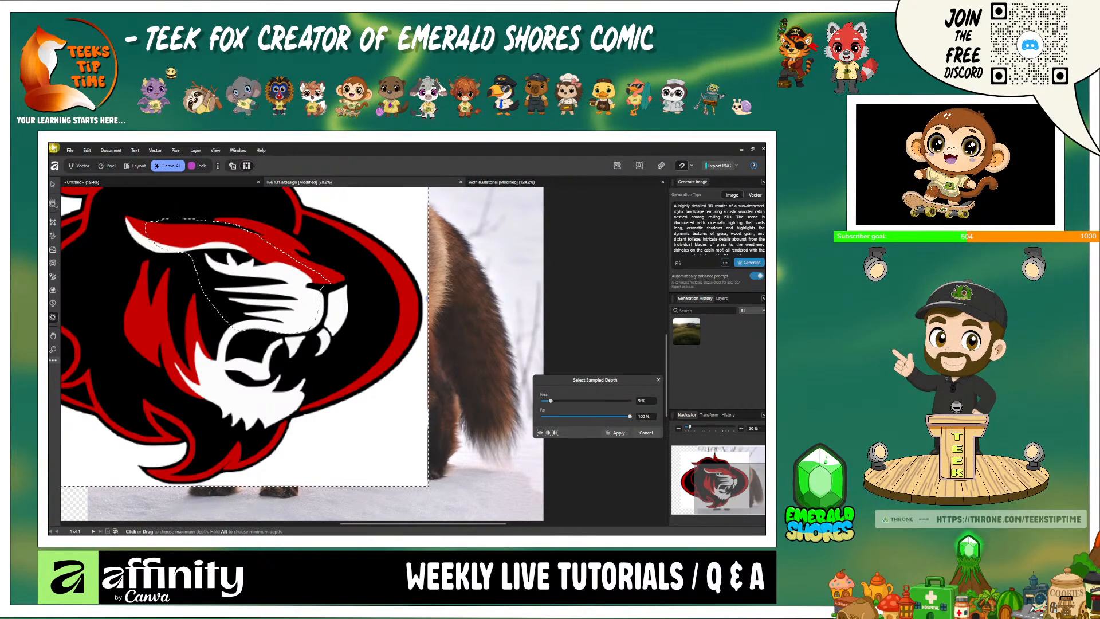
{"action": "left_click", "coordinate": [80, 167]}
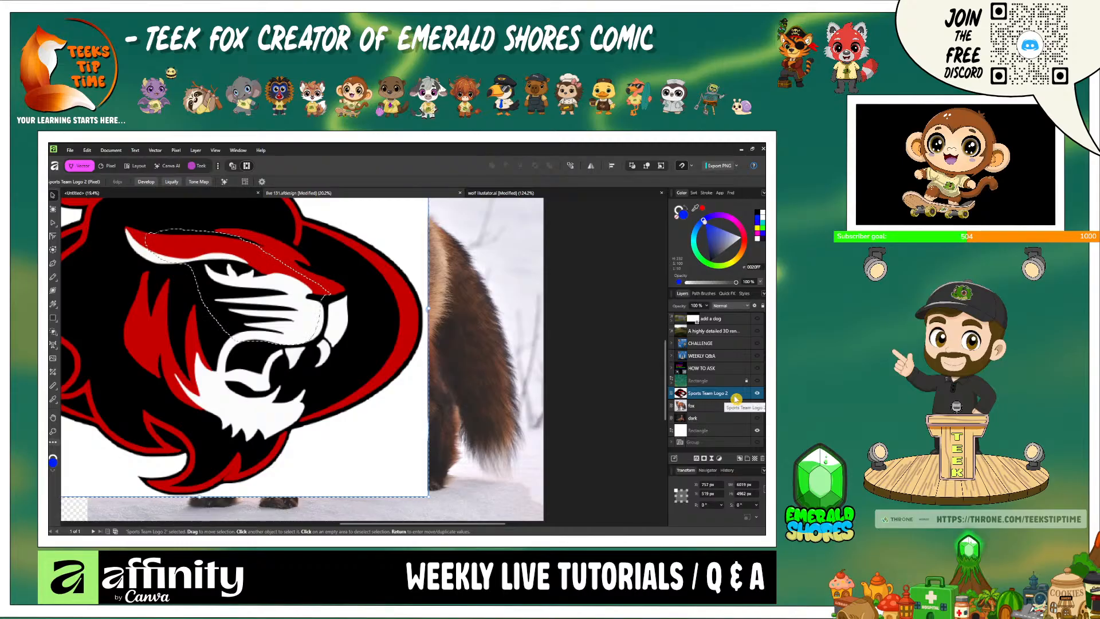
{"action": "scroll", "coordinate": [599, 411], "scroll_direction": "down", "scroll_amount": 3}
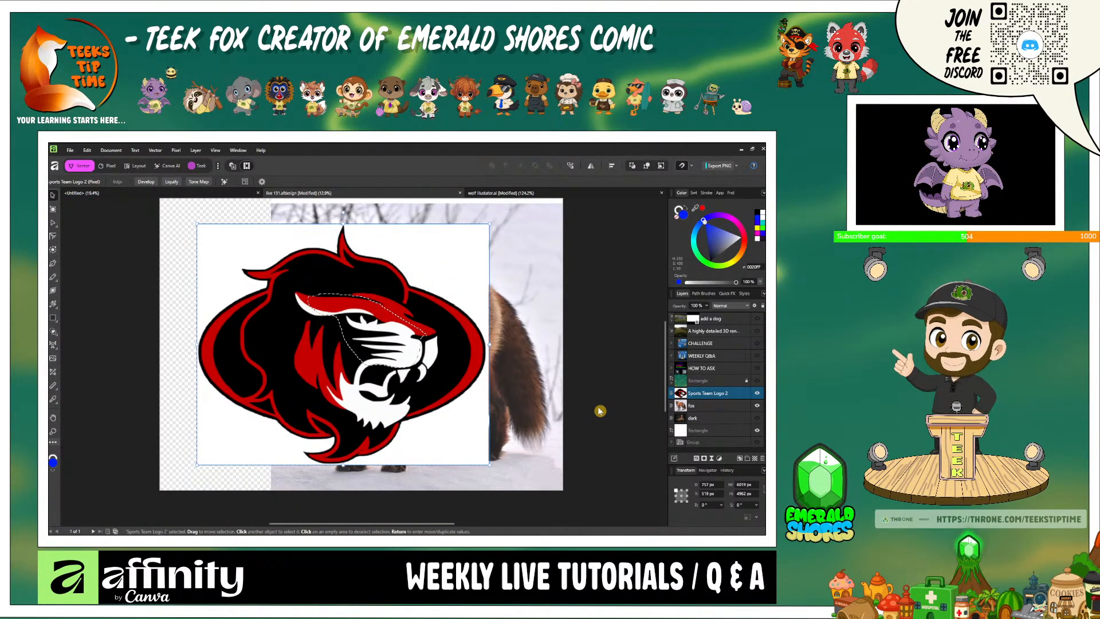
{"action": "key", "text": "ctrl+d"}
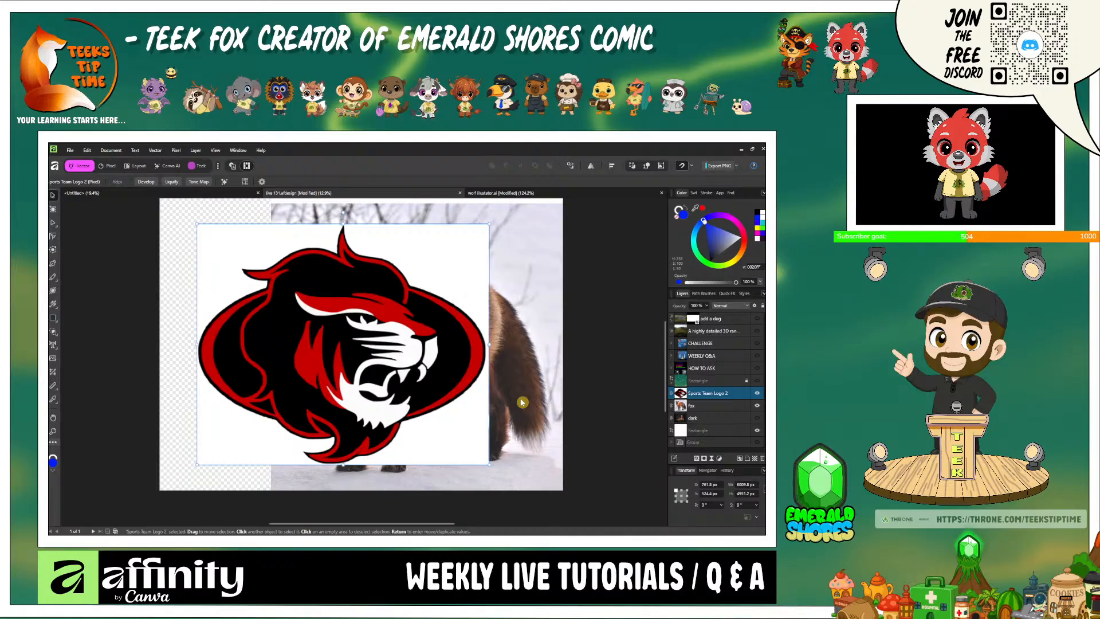
{"action": "left_click", "coordinate": [521, 402]}
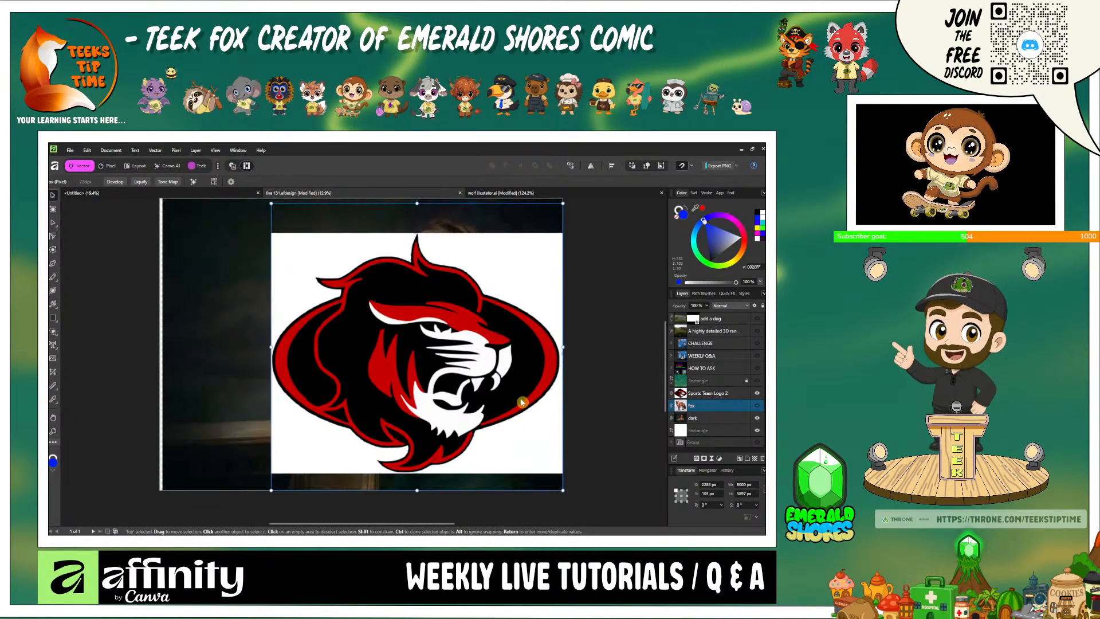
- Undo the logo edits and layer visibility changes back to the landscape with the dog and the spacecraft
{"action": "key", "text": "ctrl+z"}
{"action": "key", "text": "ctrl+z"}
{"action": "key", "text": "ctrl+z"}
{"action": "key", "text": "ctrl+z"}
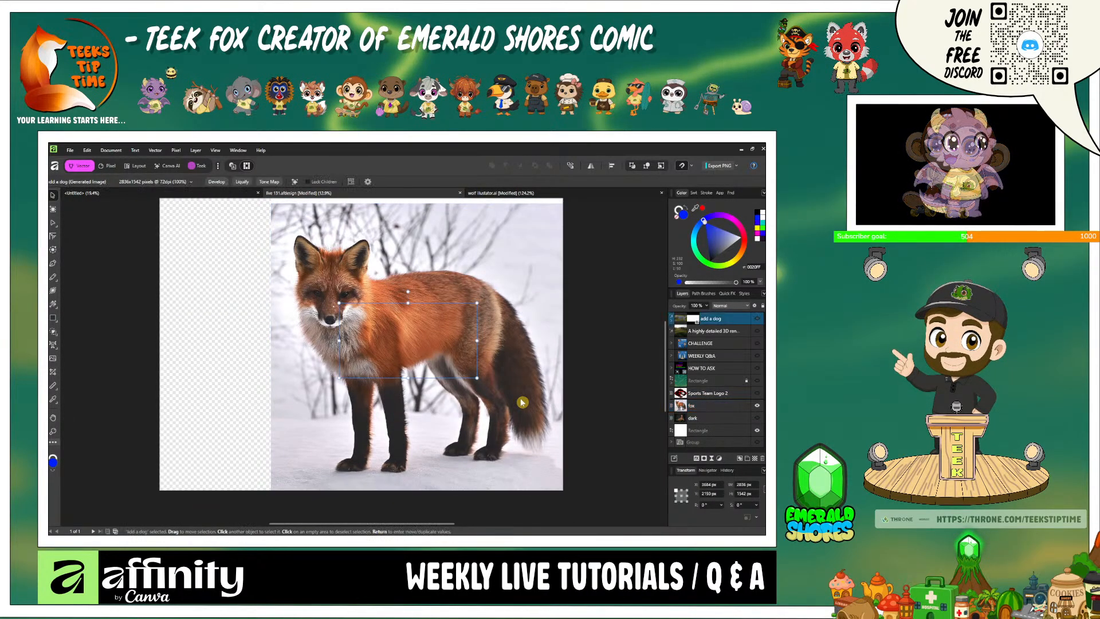
{"action": "key", "text": "ctrl+z"}
{"action": "key", "text": "ctrl+z"}
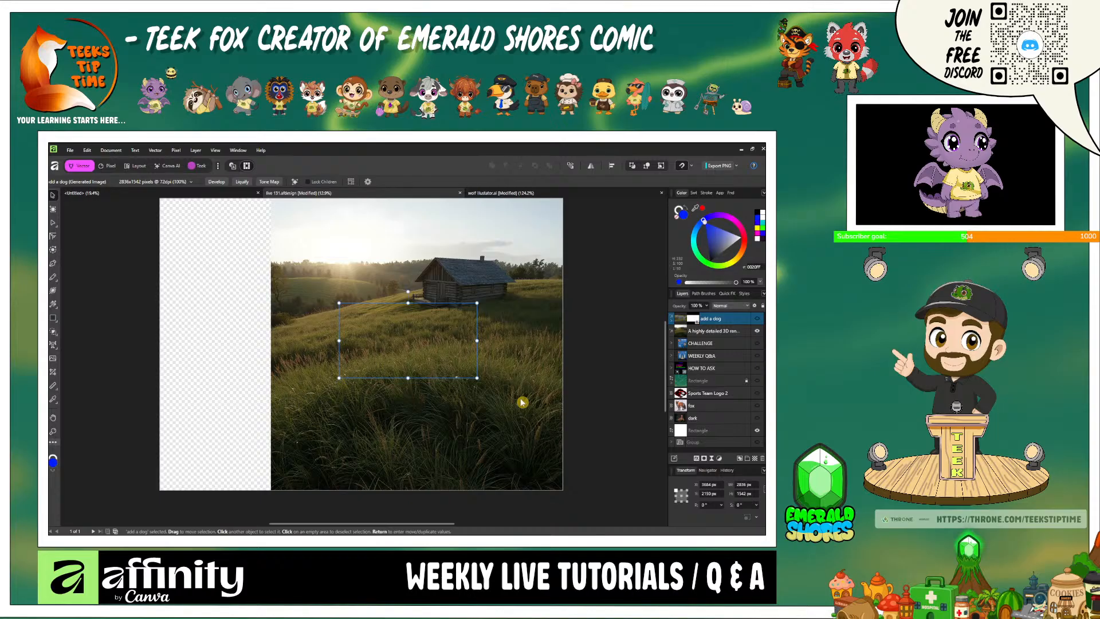
{"action": "key", "text": "ctrl+z"}
{"action": "key", "text": "ctrl+z"}
{"action": "key", "text": "ctrl+z"}
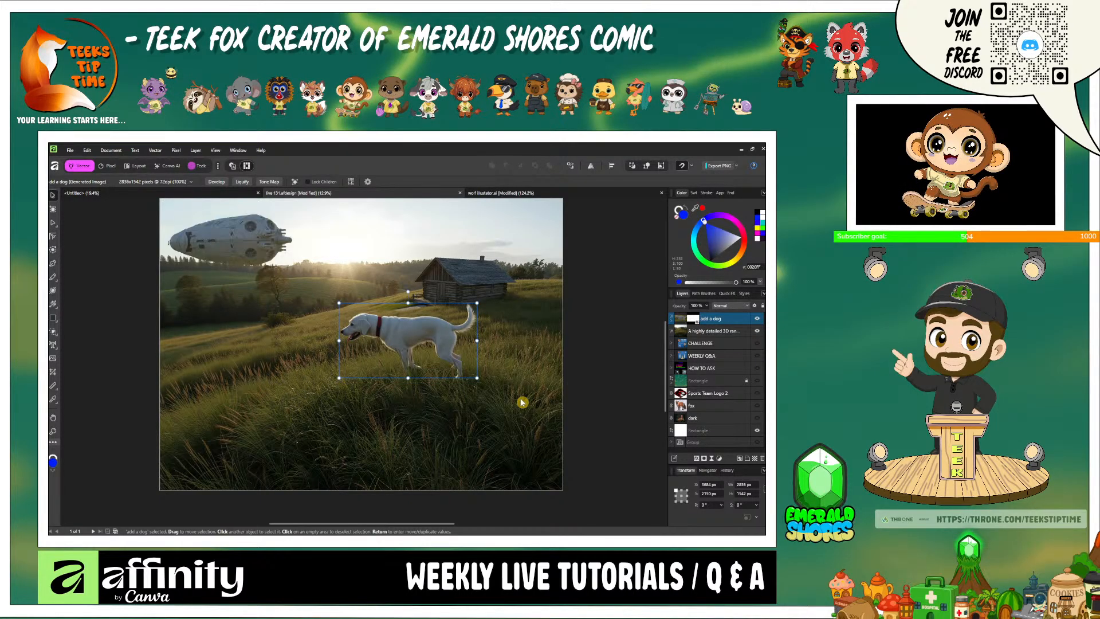
- Undo the generated dog, the spacecraft and the landscape's expansion, back to the original square cabin image
{"action": "key", "text": "ctrl+z"}
{"action": "key", "text": "ctrl+z"}
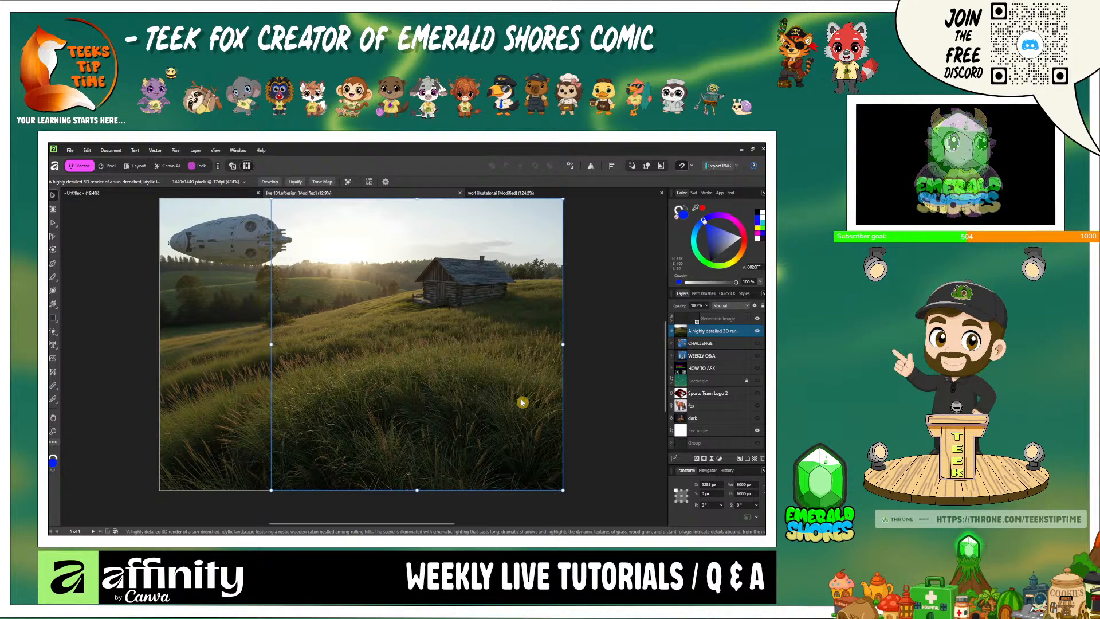
{"action": "key", "text": "ctrl+z"}
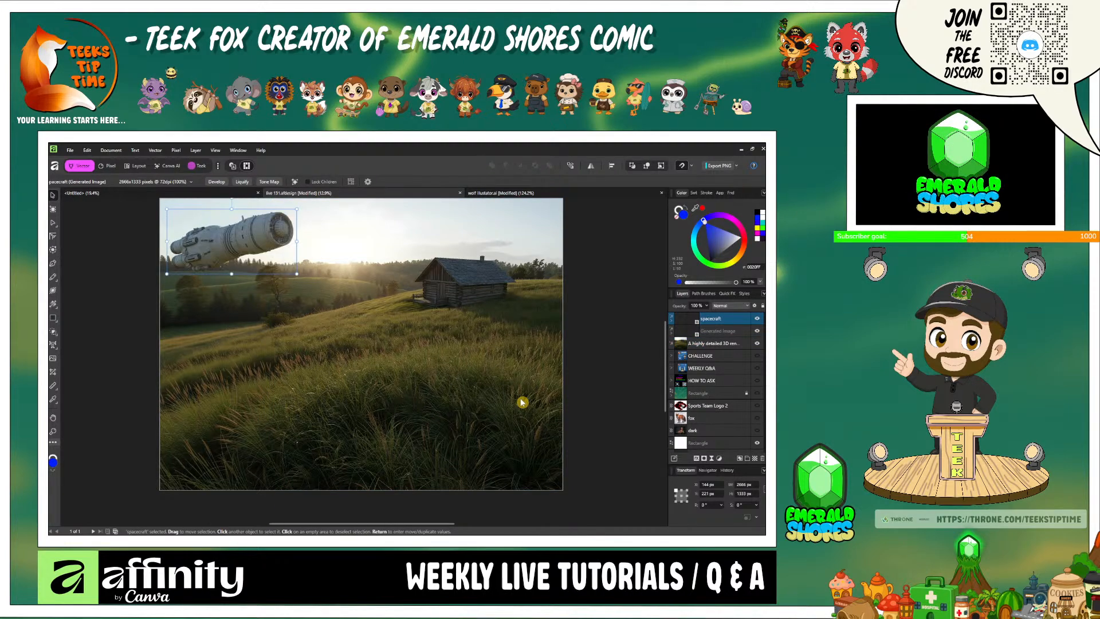
{"action": "key", "text": "ctrl+z"}
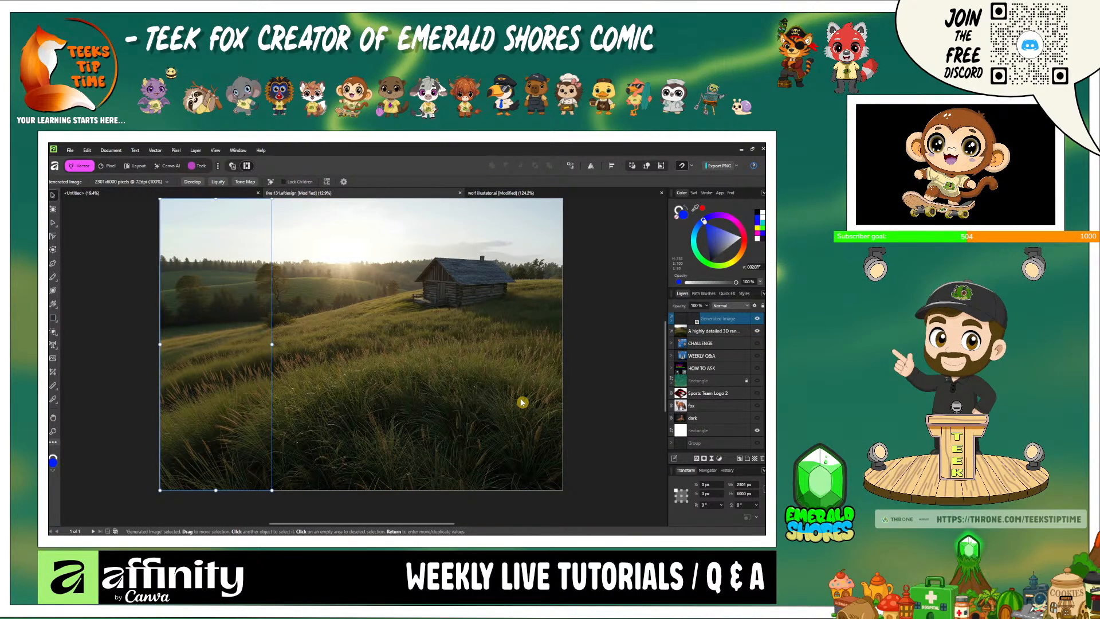
{"action": "key", "text": "ctrl+z"}
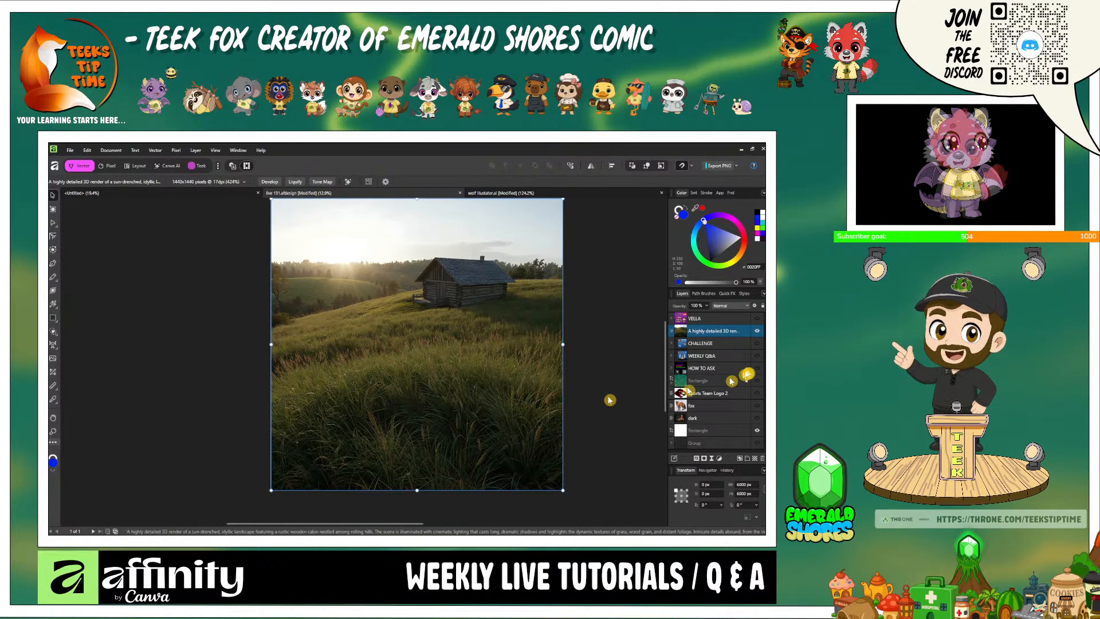
- Hide the cabin landscape layer, show the fox layer and return to the Canva AI studio tools
{"action": "left_click", "coordinate": [756, 334]}
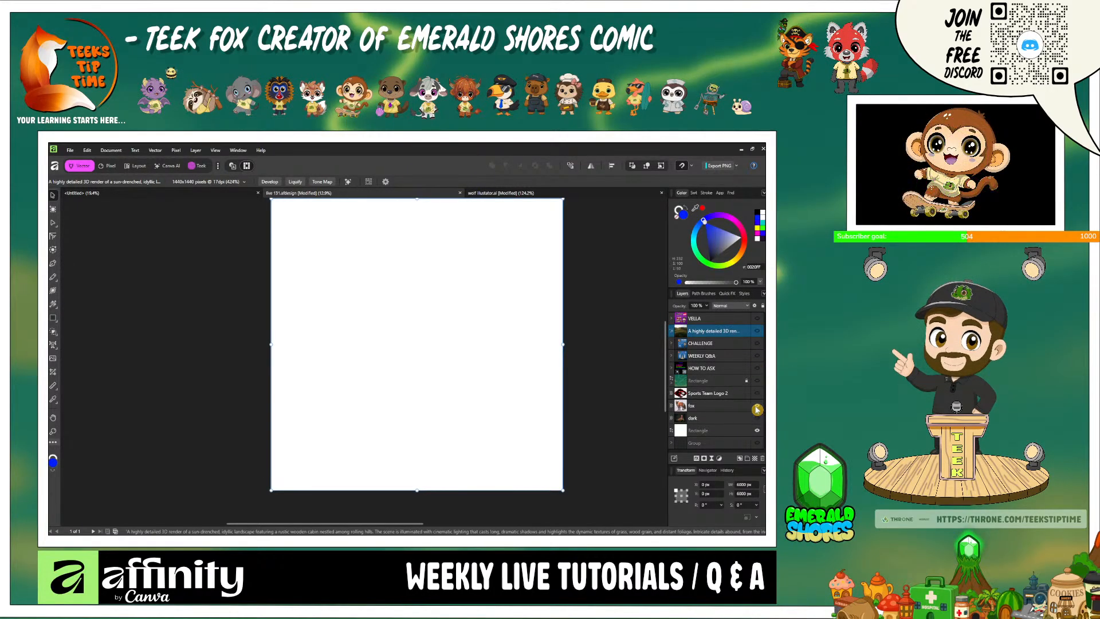
{"action": "left_click", "coordinate": [756, 407]}
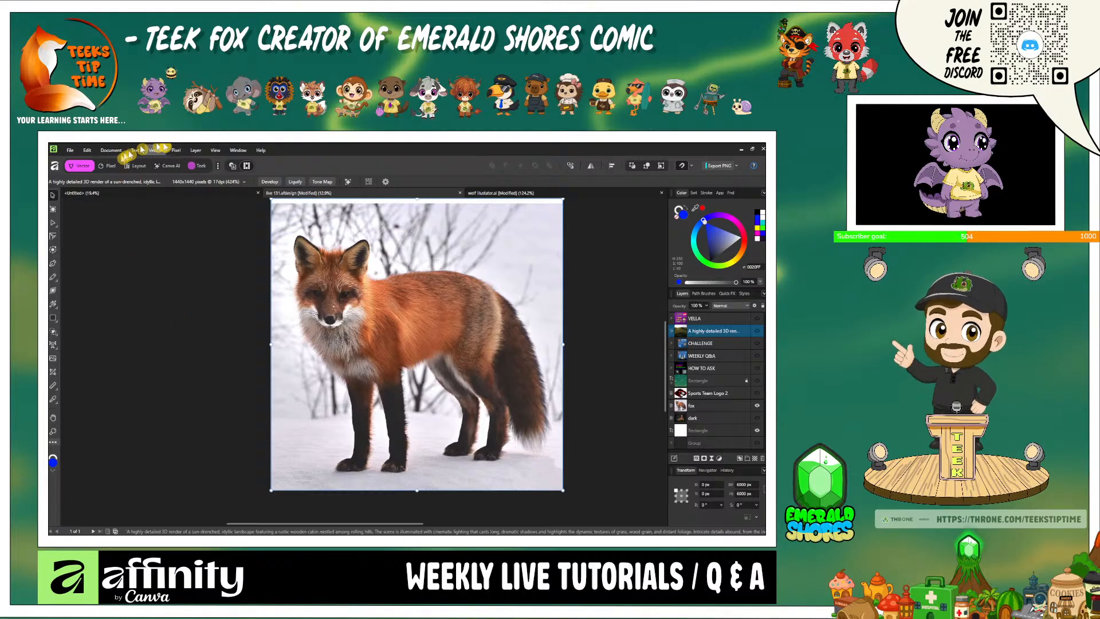
{"action": "left_click", "coordinate": [173, 167]}
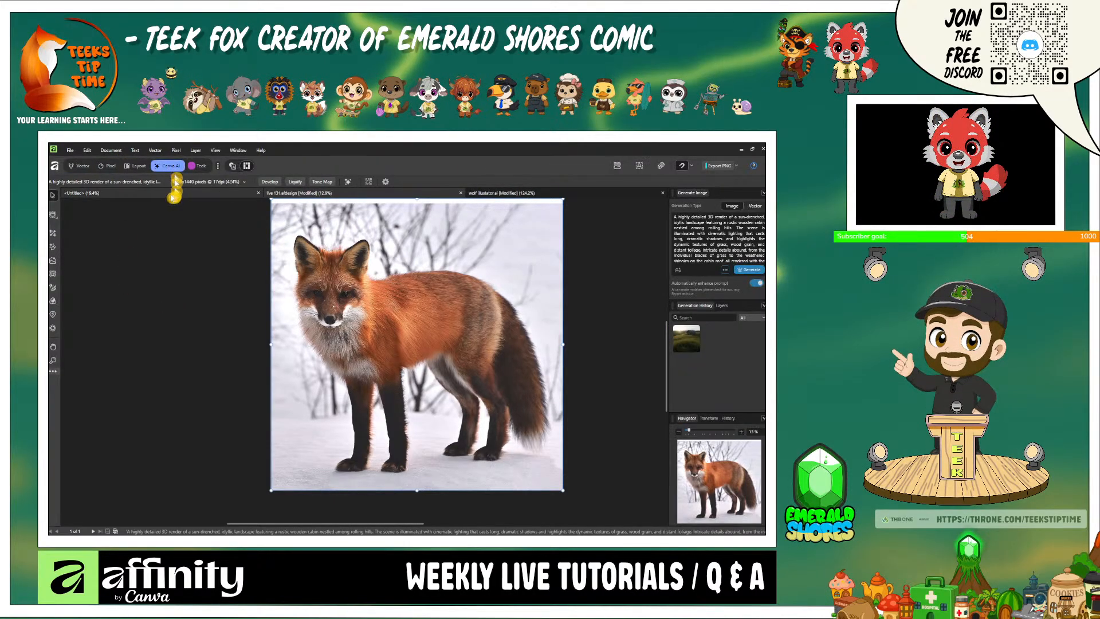
{"action": "left_click", "coordinate": [55, 275]}
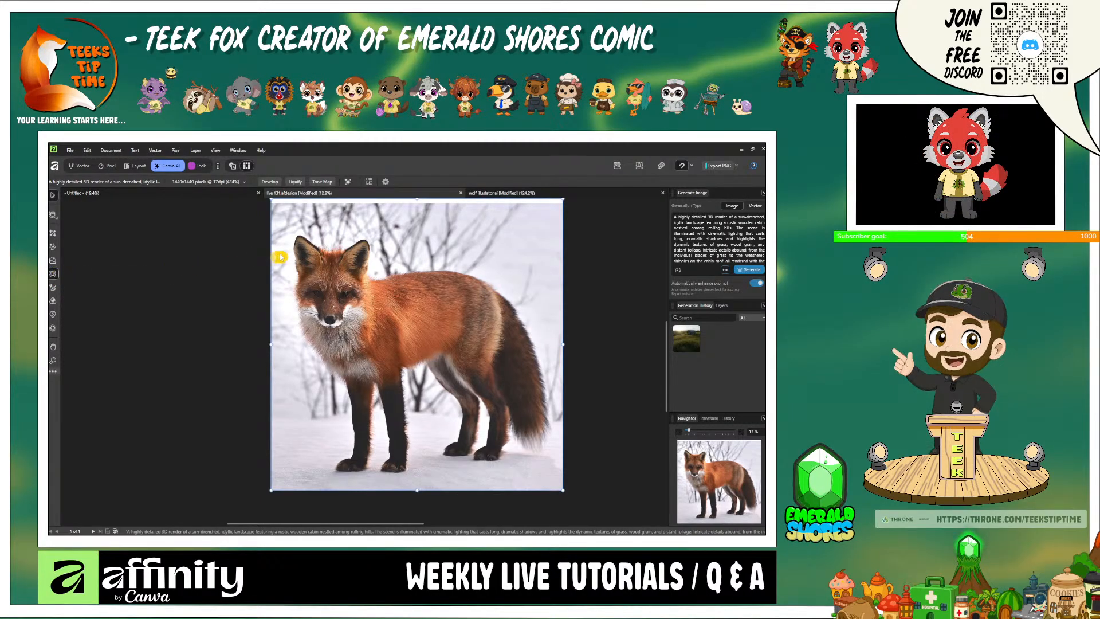
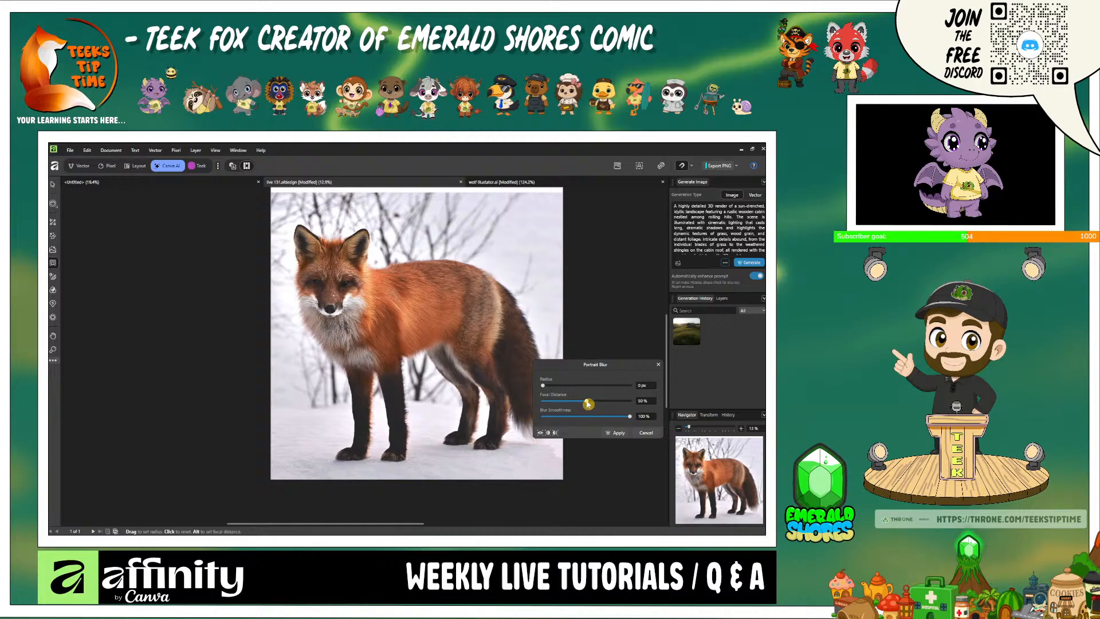
- Try Portrait Blur on the fox with a 33% focal distance, compare it in the split before/after view and close it
{"action": "left_click_drag", "start_coordinate": [588, 404], "coordinate": [573, 405]}
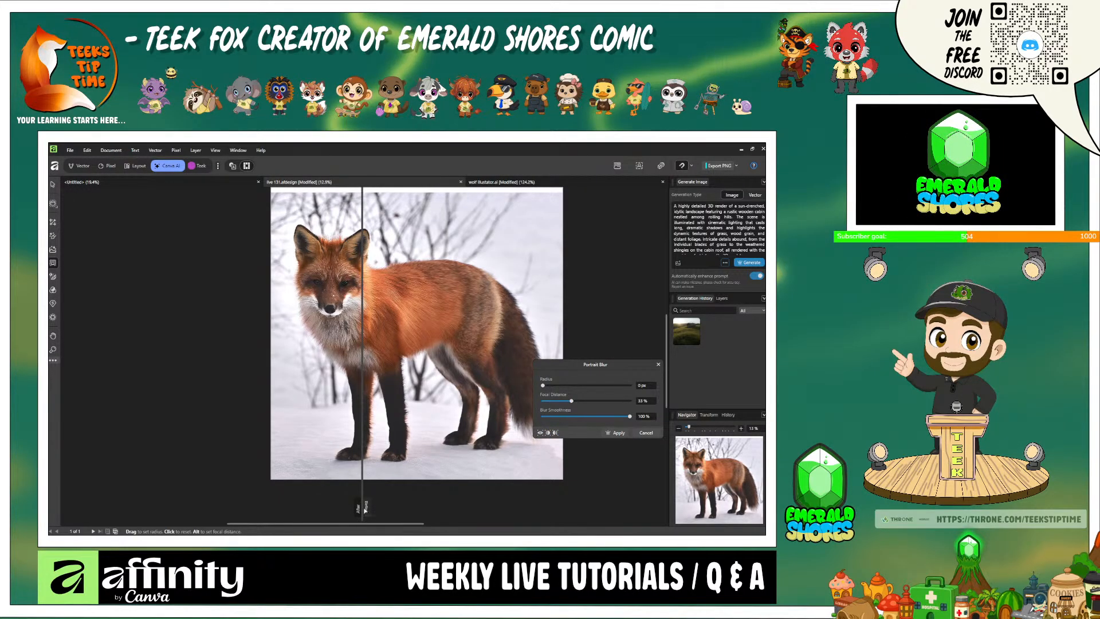
{"action": "left_click_drag", "start_coordinate": [359, 507], "coordinate": [472, 507]}
{"action": "left_click_drag", "start_coordinate": [376, 501], "coordinate": [353, 495]}
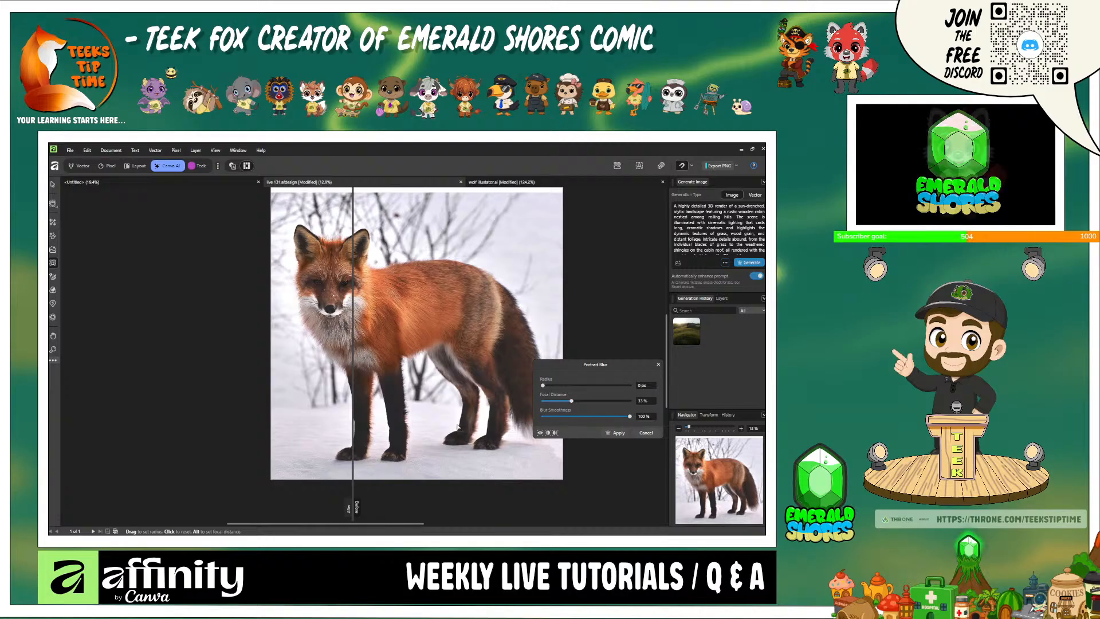
{"action": "left_click", "coordinate": [658, 365]}
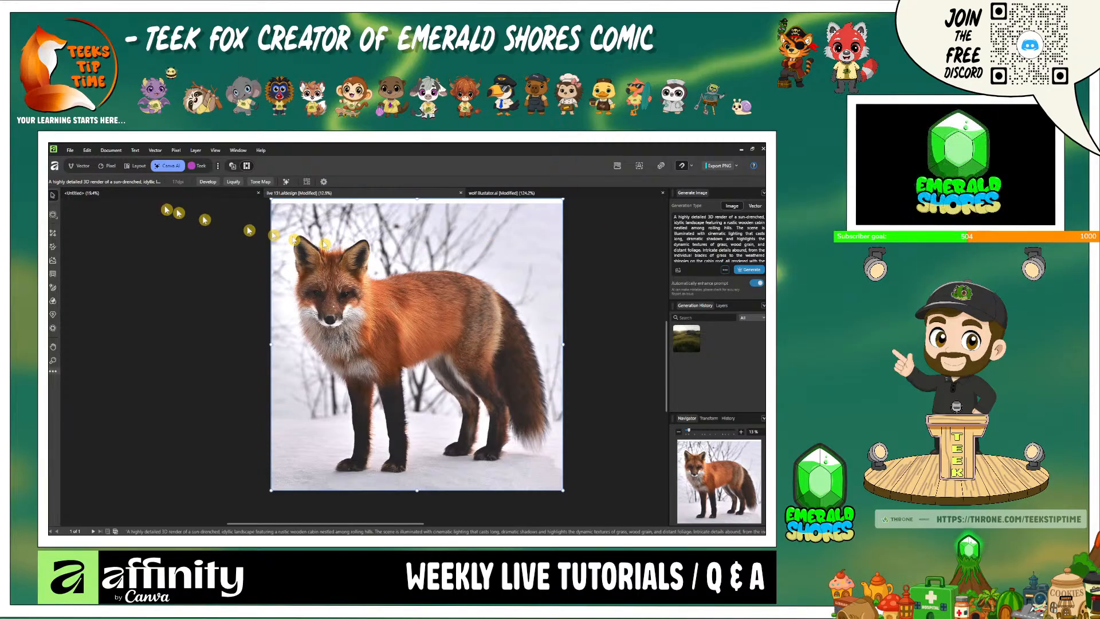
- Hide the fox layer, show the dark portrait layer and return to the Canva AI studio
{"action": "left_click", "coordinate": [75, 153]}
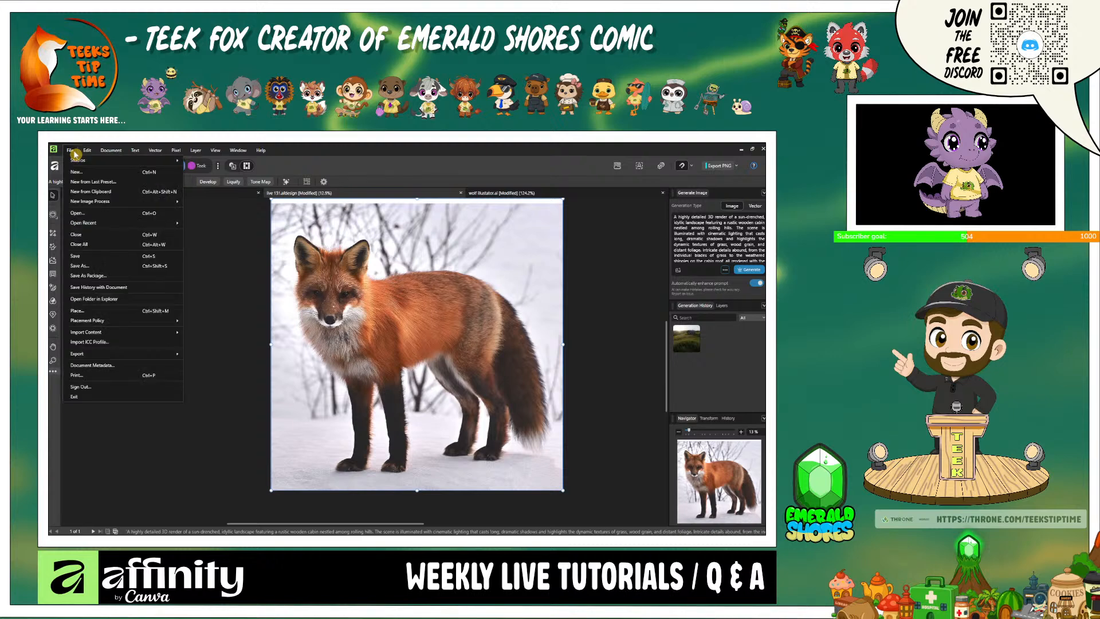
{"action": "left_click", "coordinate": [83, 170]}
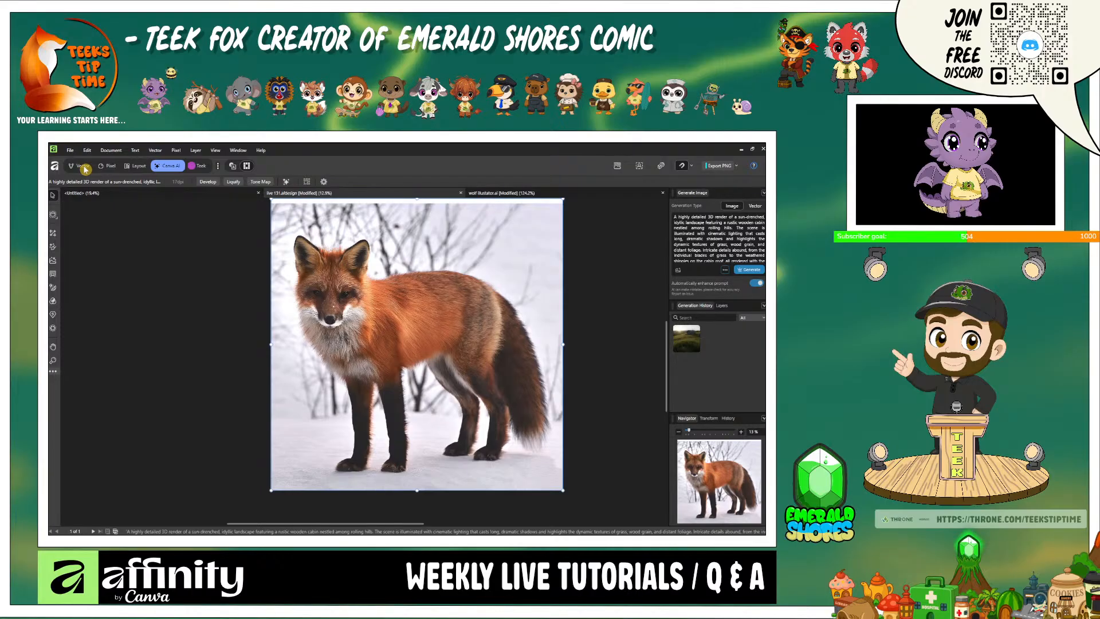
{"action": "left_click", "coordinate": [84, 167]}
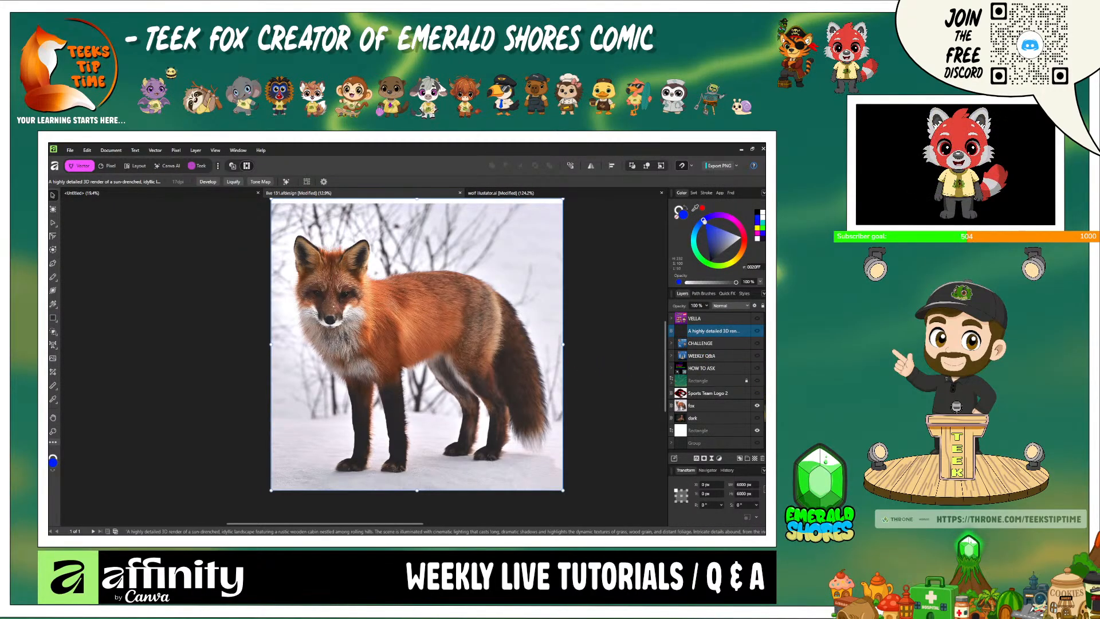
{"action": "left_click", "coordinate": [758, 406]}
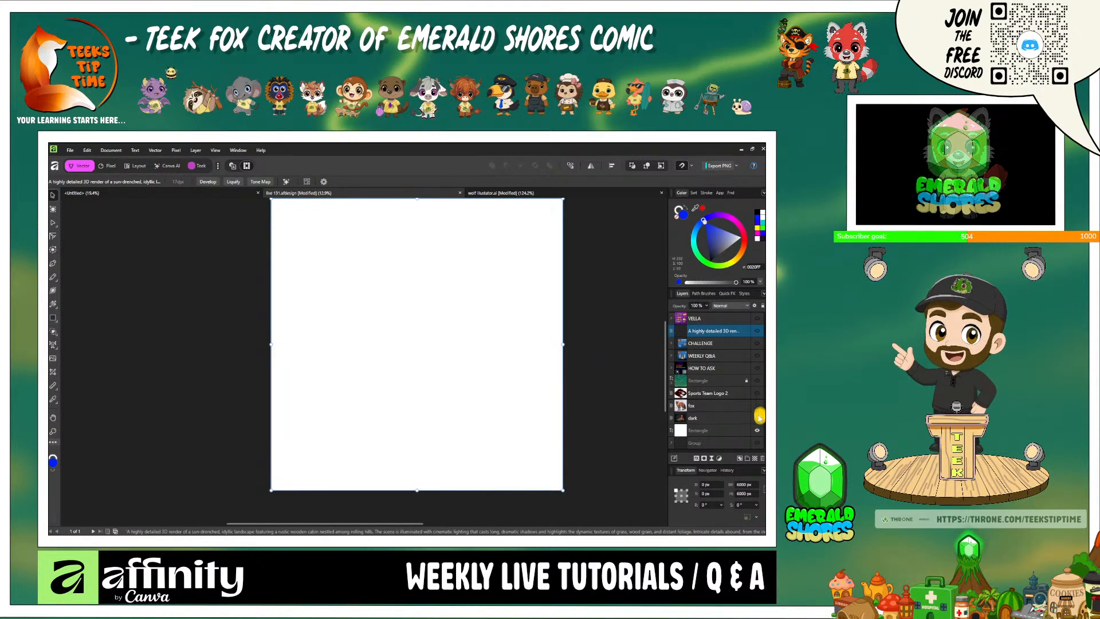
{"action": "left_click", "coordinate": [757, 418]}
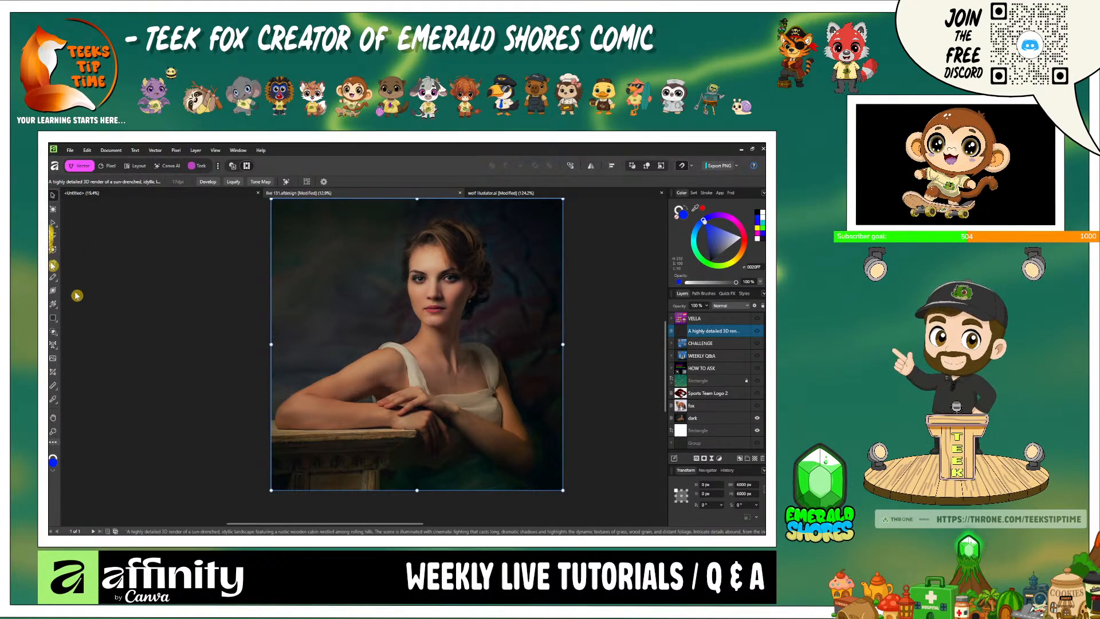
{"action": "left_click", "coordinate": [167, 166]}
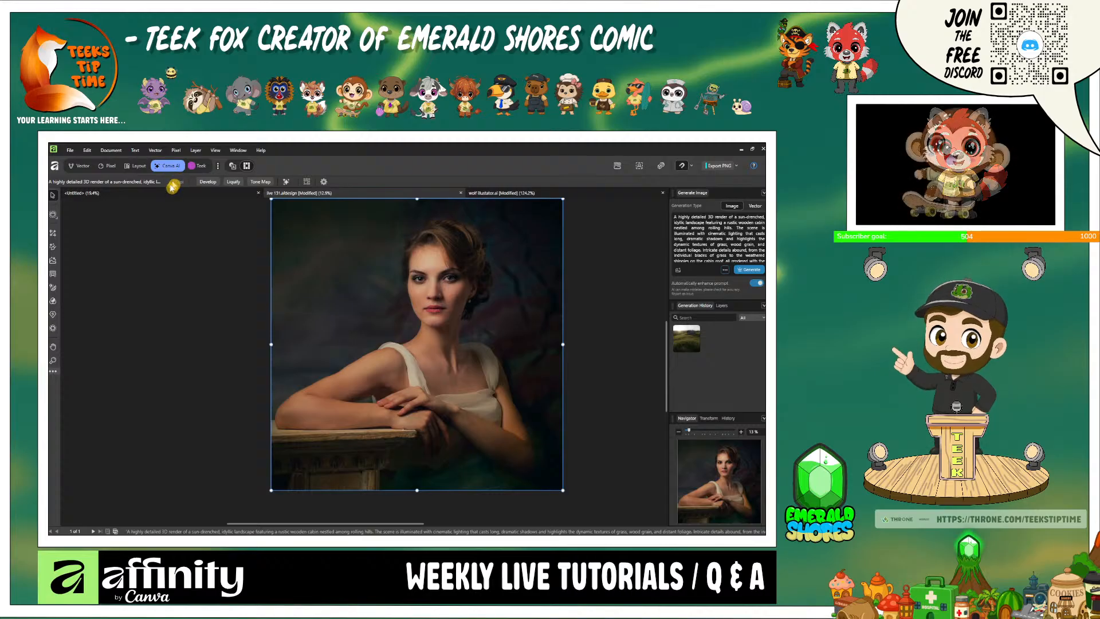
- Try Portrait Lighting on the woman's portrait with a 100% strength, 47% radius point light moved beside her face, and cancel it
{"action": "left_click", "coordinate": [55, 292]}
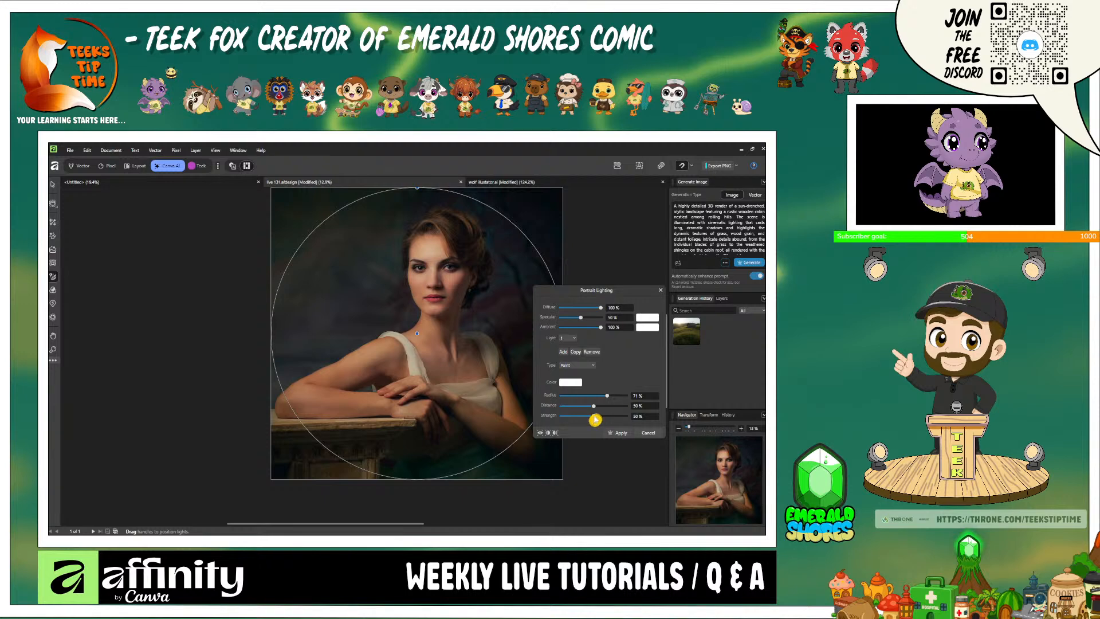
{"action": "left_click_drag", "start_coordinate": [594, 418], "coordinate": [638, 419]}
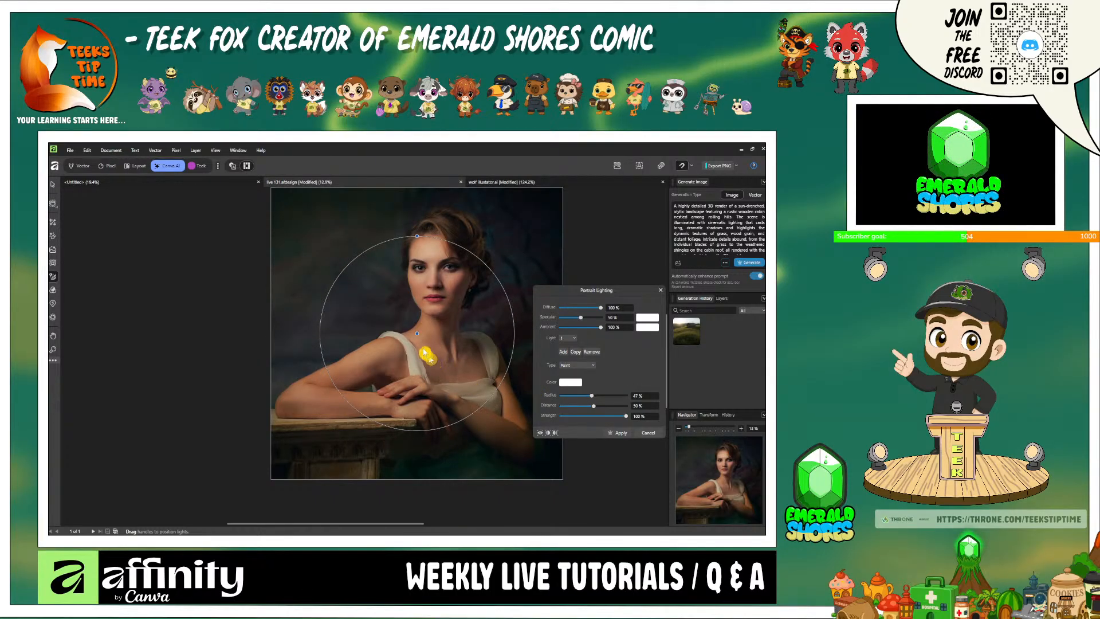
{"action": "left_click_drag", "start_coordinate": [417, 336], "coordinate": [232, 279]}
{"action": "left_click_drag", "start_coordinate": [350, 302], "coordinate": [311, 309]}
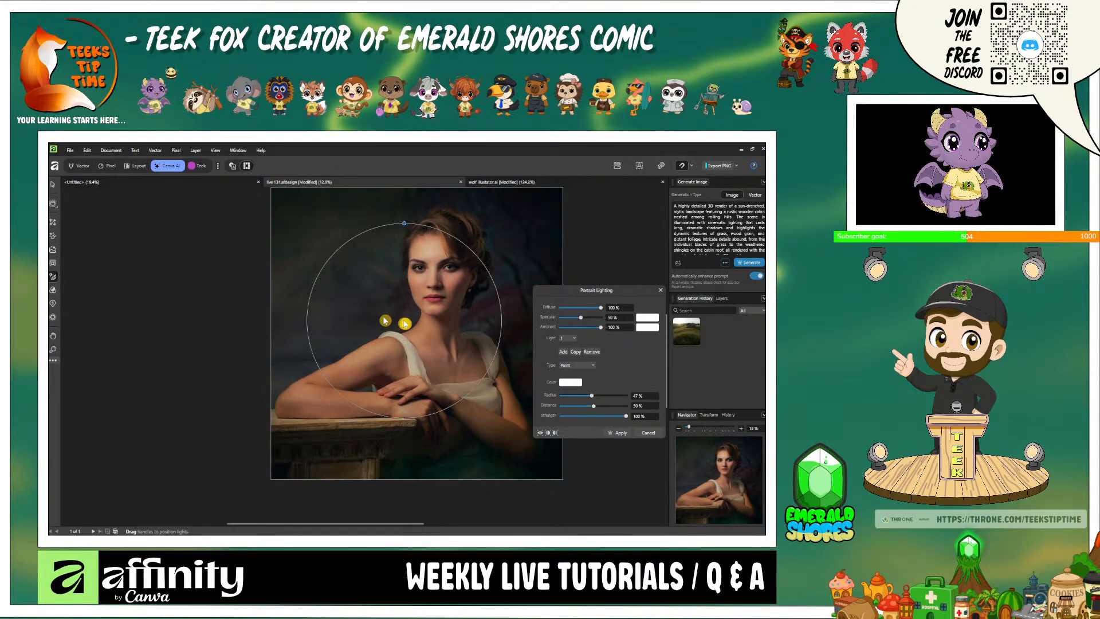
{"action": "left_click_drag", "start_coordinate": [426, 320], "coordinate": [354, 298]}
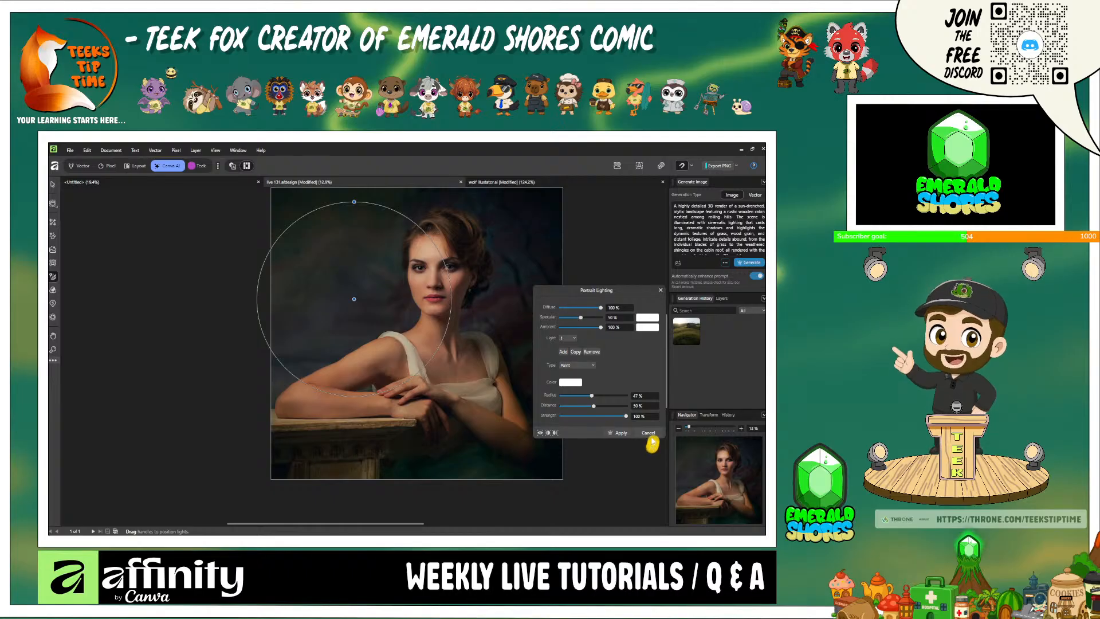
{"action": "left_click", "coordinate": [649, 434]}
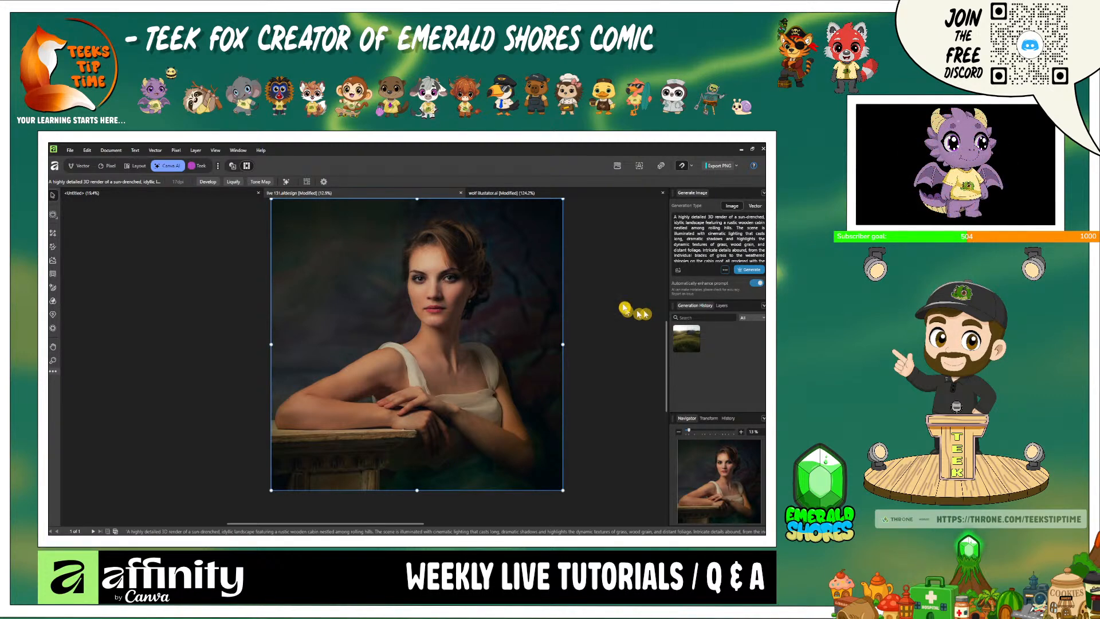
- In the Vector studio, move the bearded man's image out of its group to above the Pixel layer and show it
{"action": "left_click", "coordinate": [80, 167]}
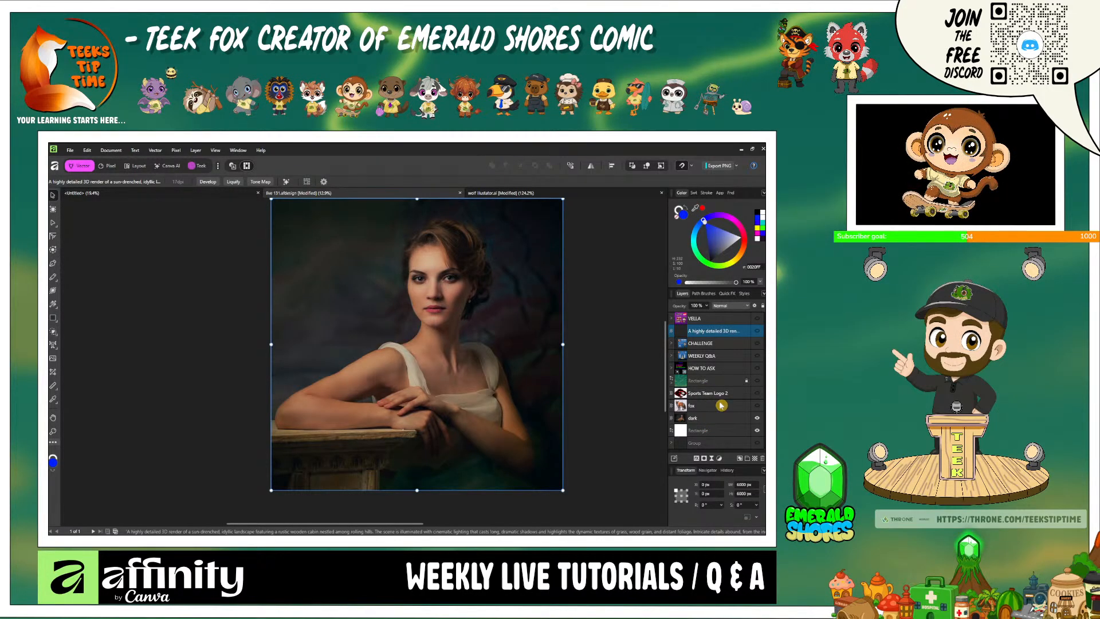
{"action": "scroll", "coordinate": [717, 389], "scroll_direction": "up", "scroll_amount": 3}
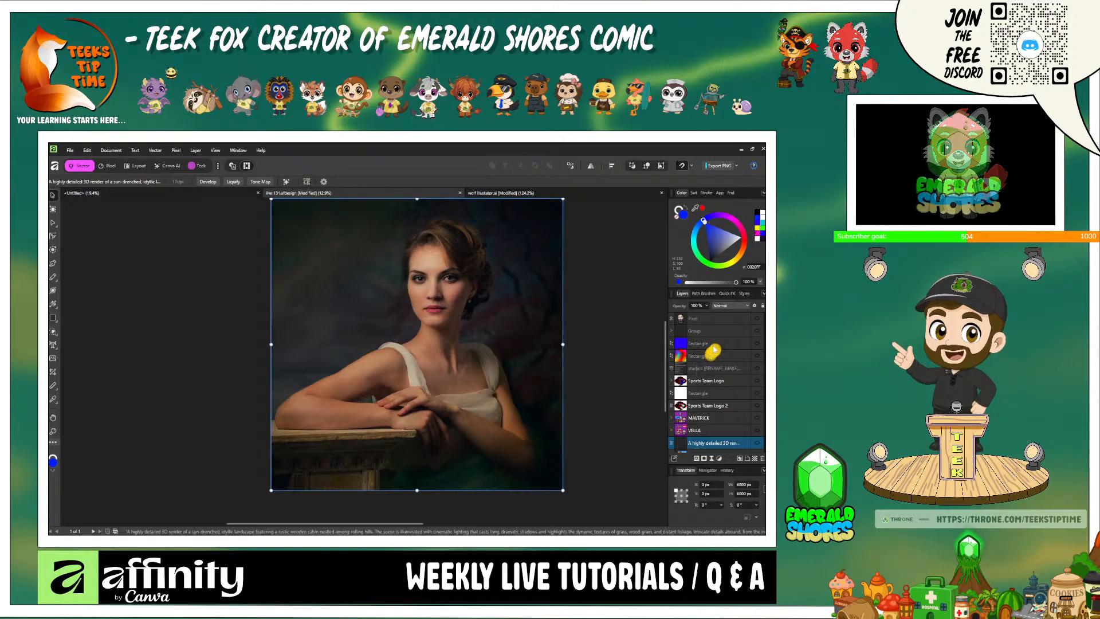
{"action": "left_click", "coordinate": [673, 332]}
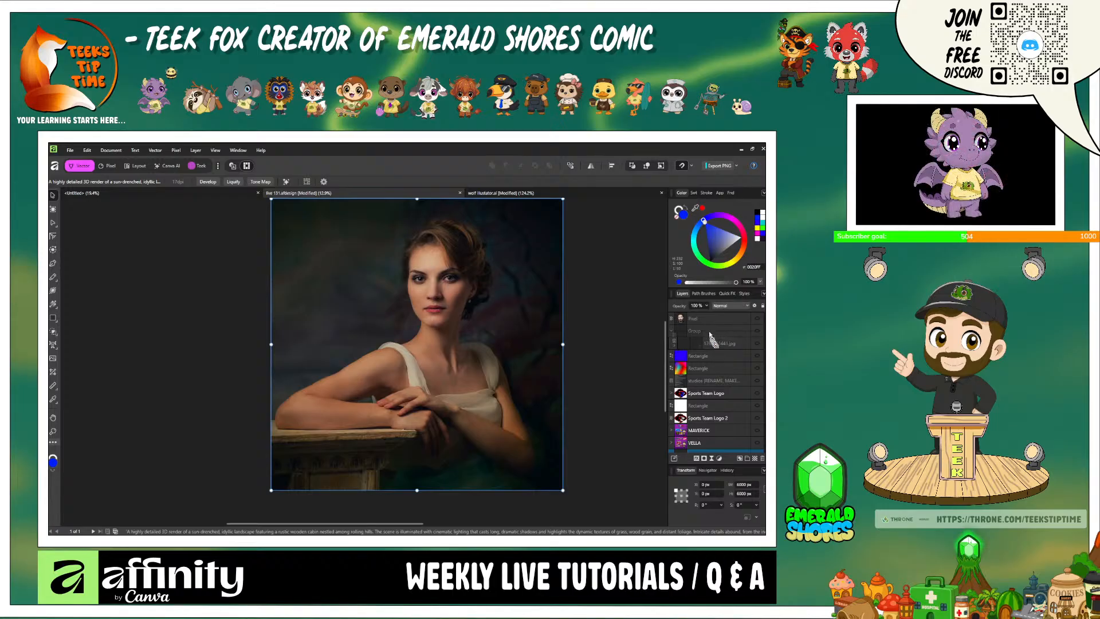
{"action": "left_click_drag", "start_coordinate": [705, 318], "coordinate": [707, 319]}
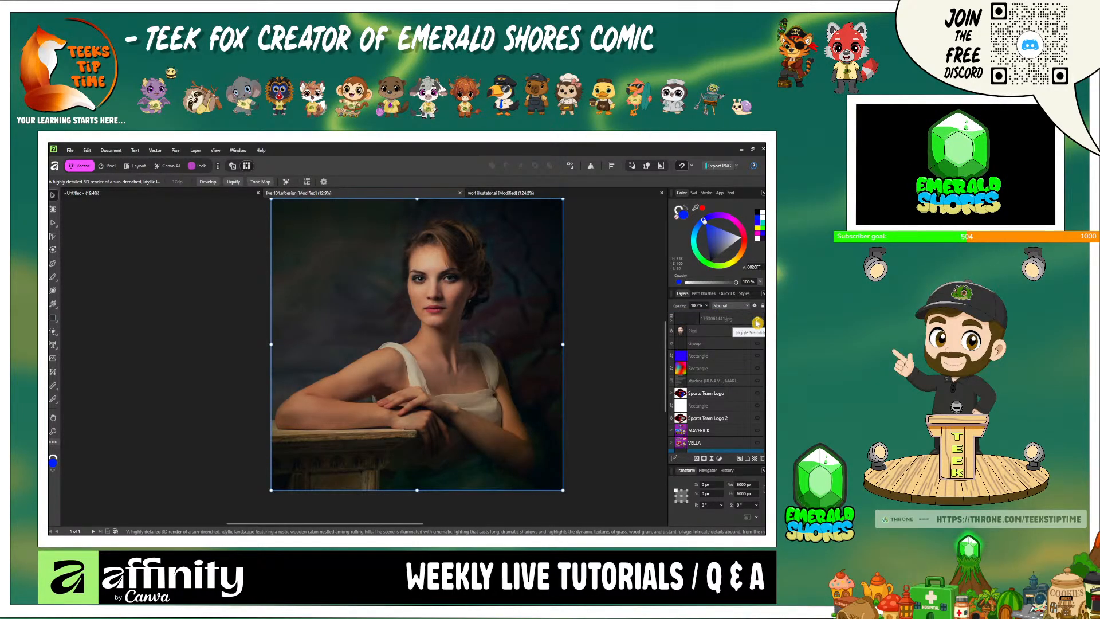
{"action": "left_click", "coordinate": [757, 321]}
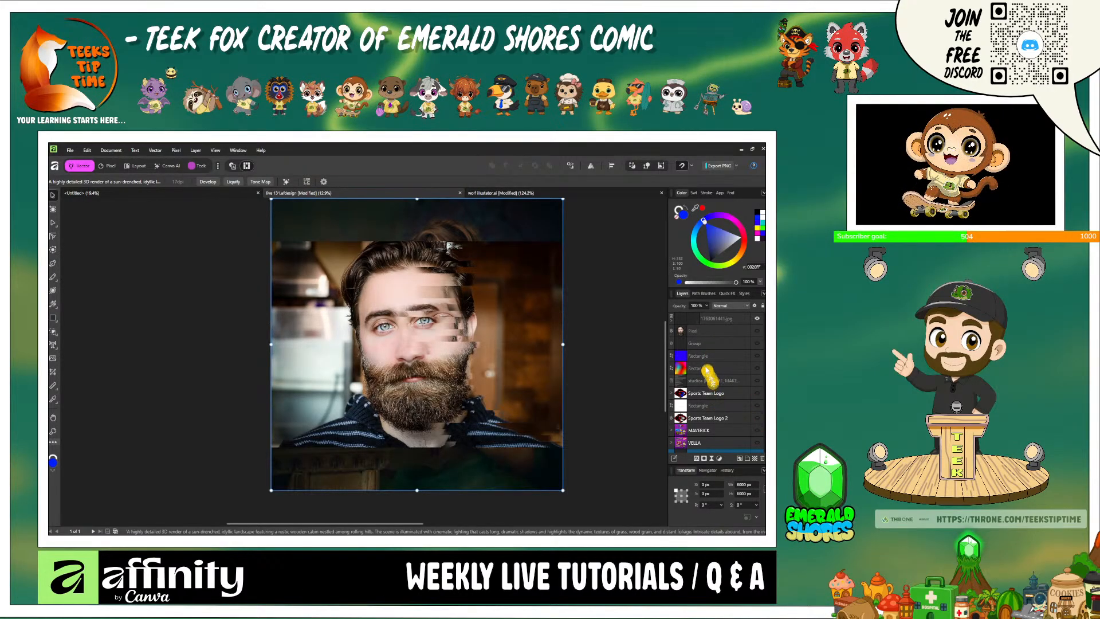
- Delete the glitch filter from the bearded man's image and hide the dark portrait layer
{"action": "right_click", "coordinate": [696, 324]}
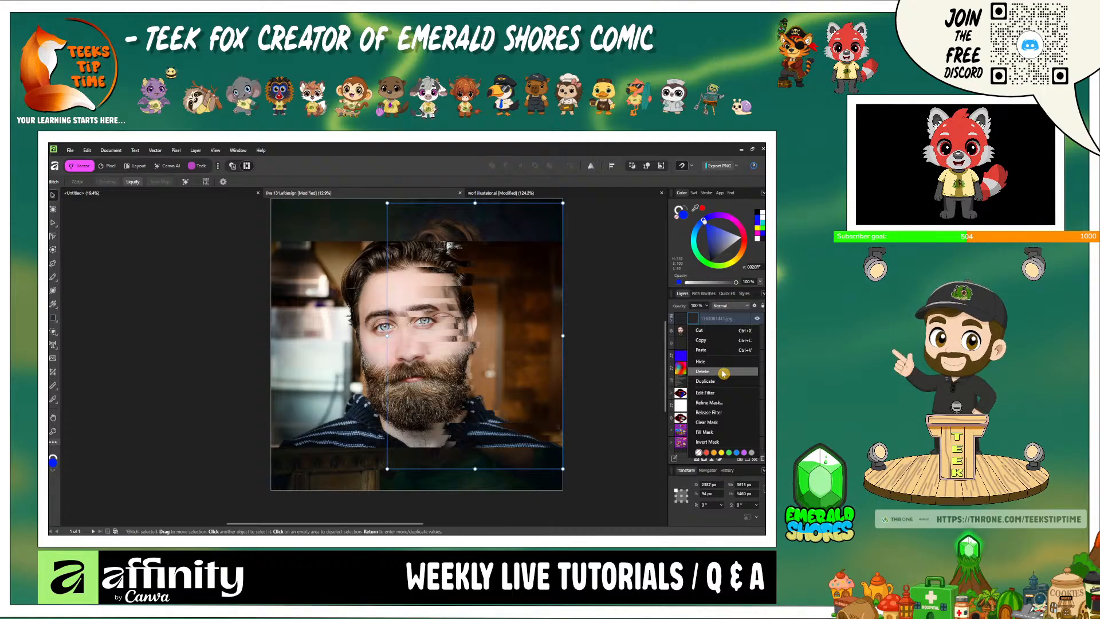
{"action": "left_click", "coordinate": [722, 372]}
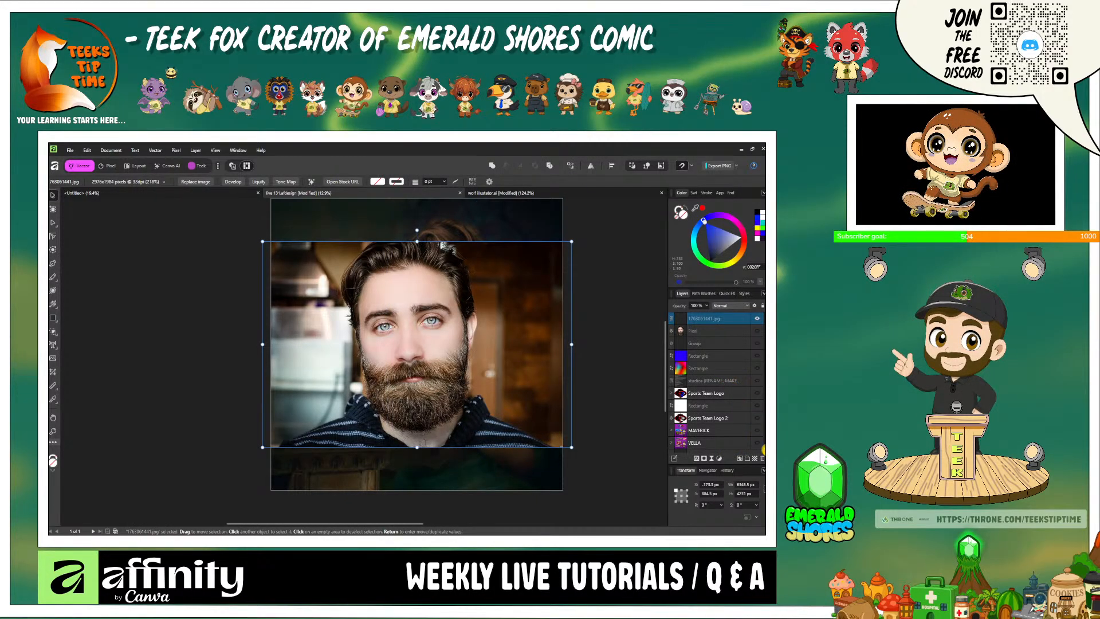
{"action": "scroll", "coordinate": [739, 392], "scroll_direction": "down", "scroll_amount": 3}
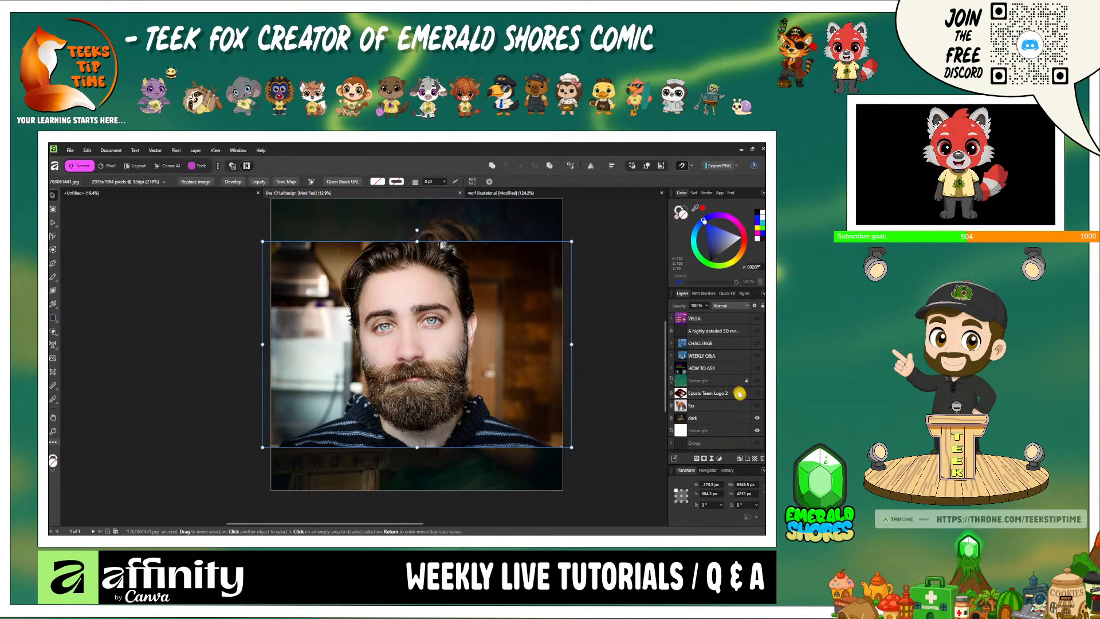
{"action": "left_click", "coordinate": [756, 417]}
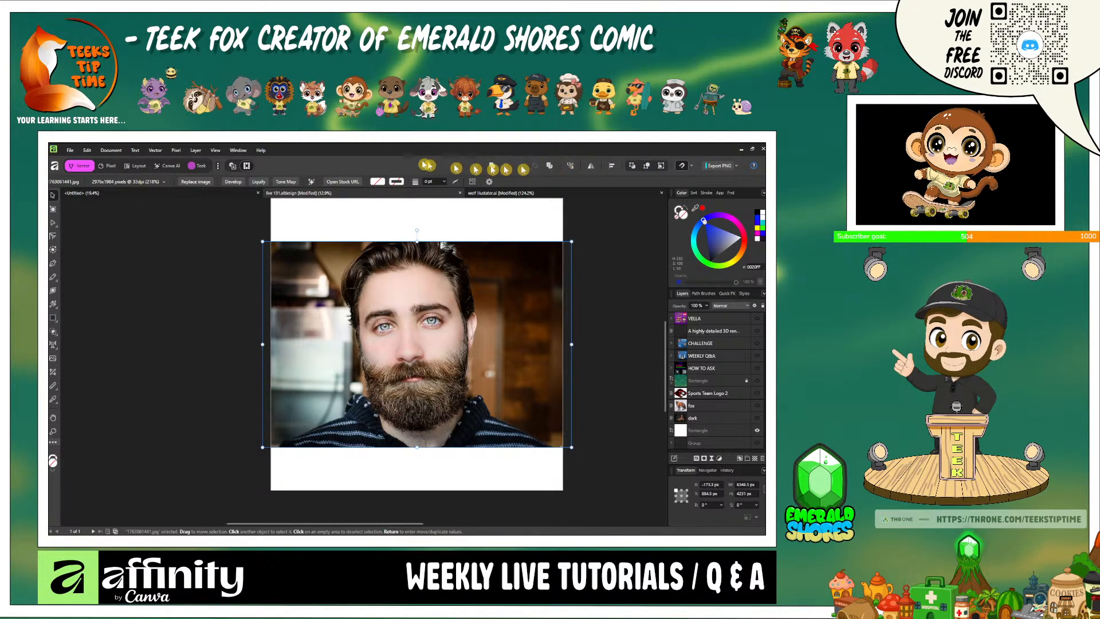
- Remove the background from the bearded man's image in the Canva AI studio
{"action": "left_click", "coordinate": [170, 166]}
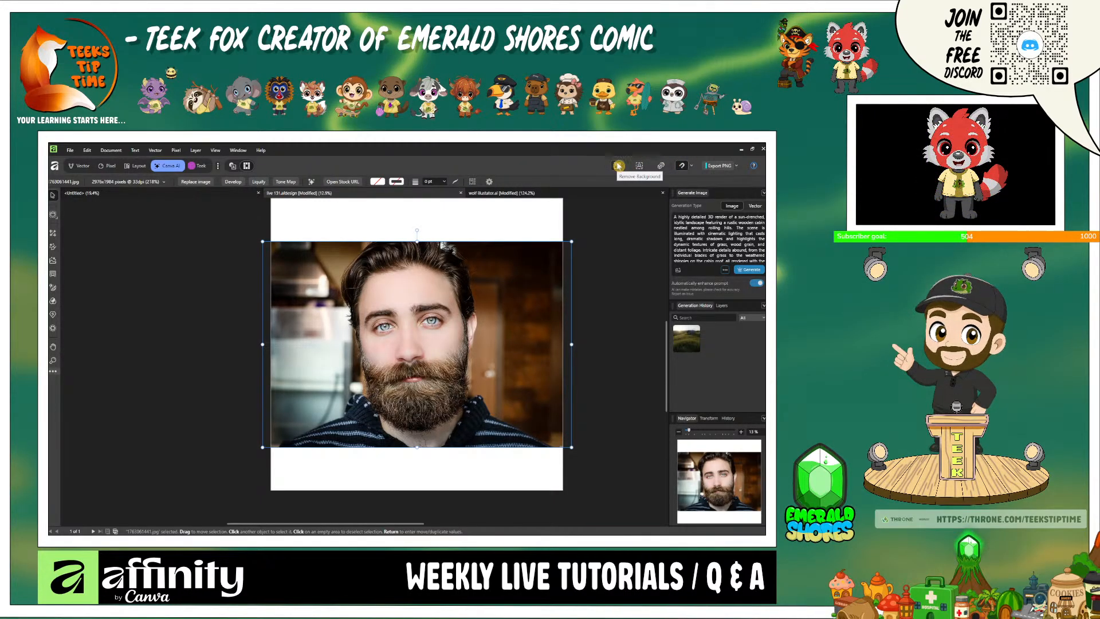
{"action": "left_click", "coordinate": [618, 166]}
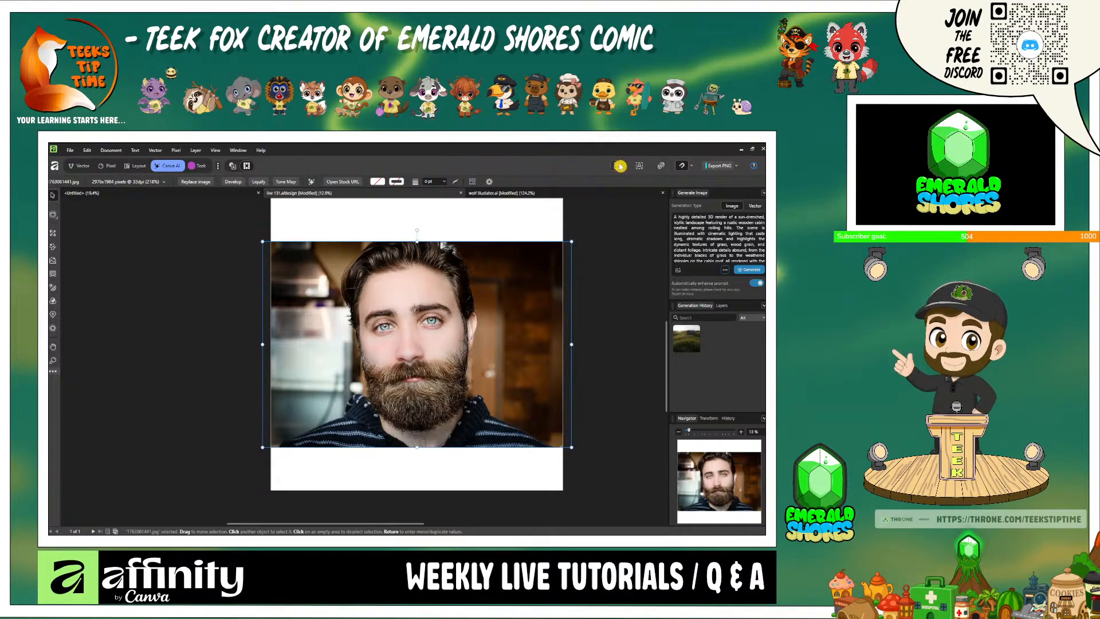